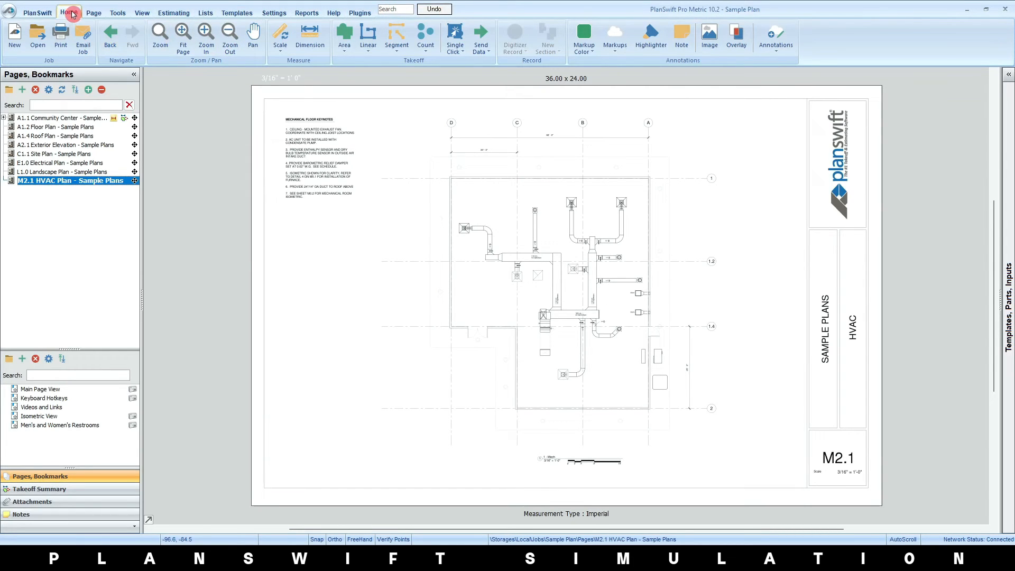
Look through the commands for pages, tools, view, estimating, lists, templates, settings, reports, help and plugins, and return to the HVAC plan
click(94, 13)
click(117, 12)
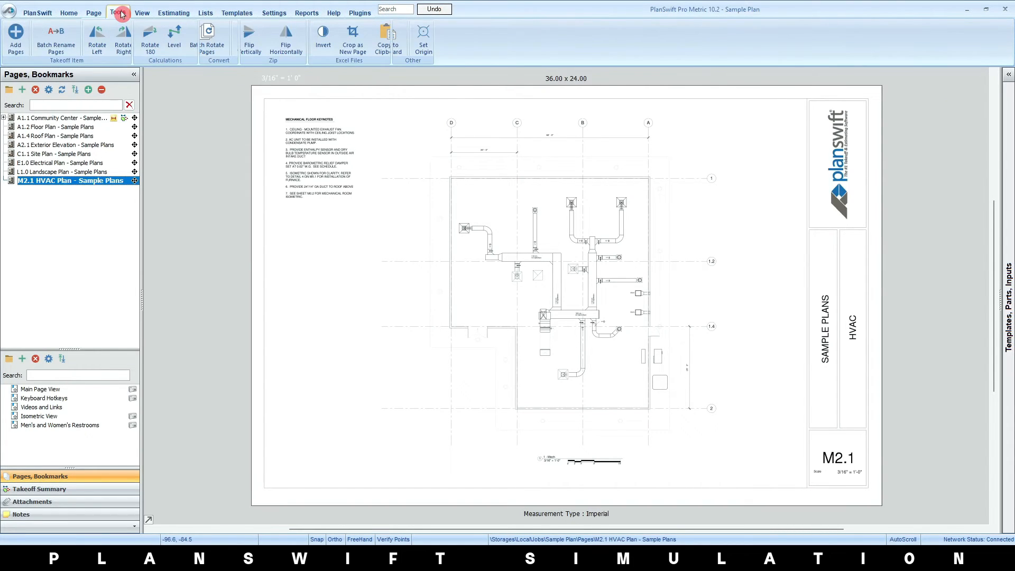
click(143, 13)
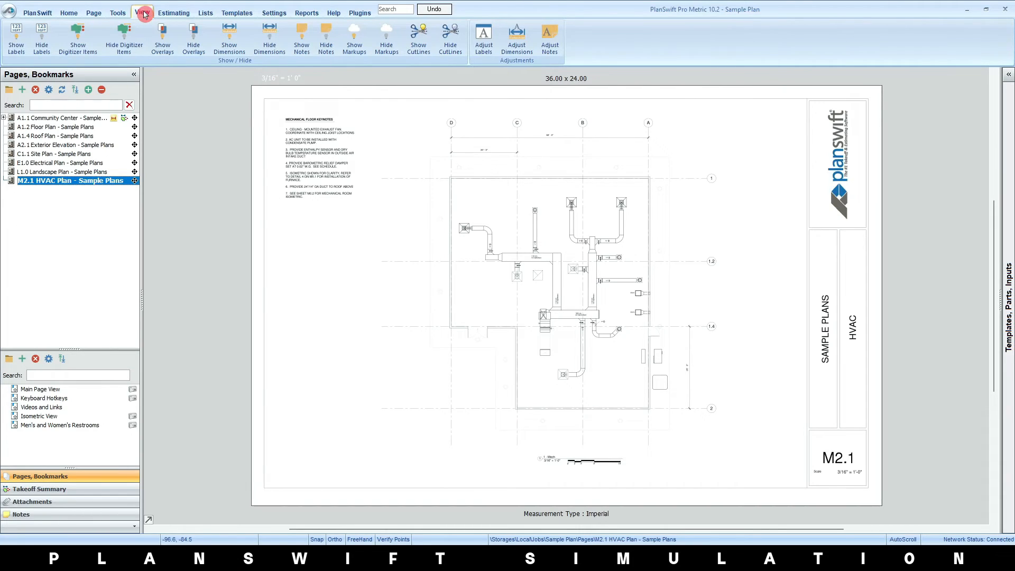
click(176, 12)
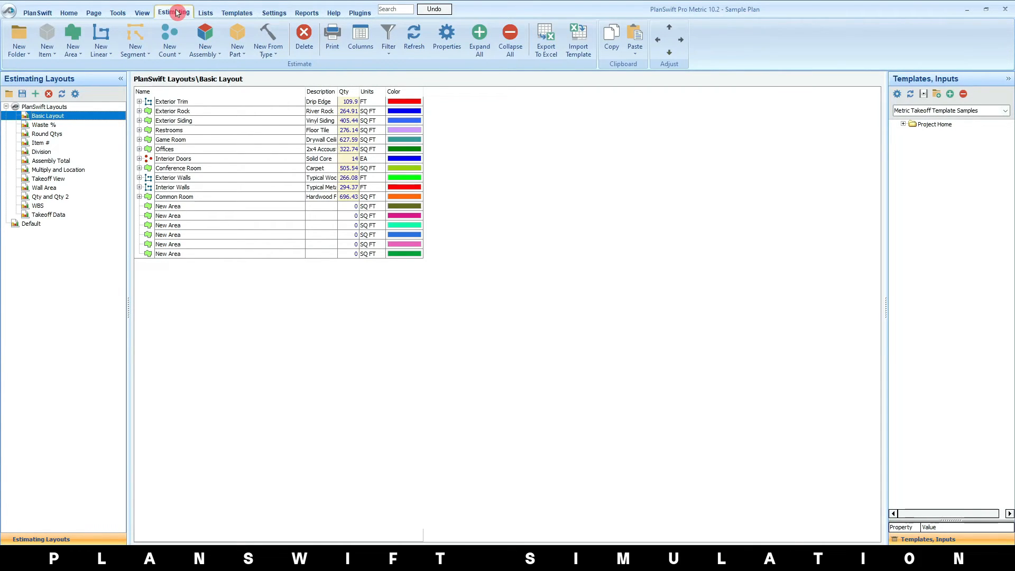
click(205, 13)
click(236, 12)
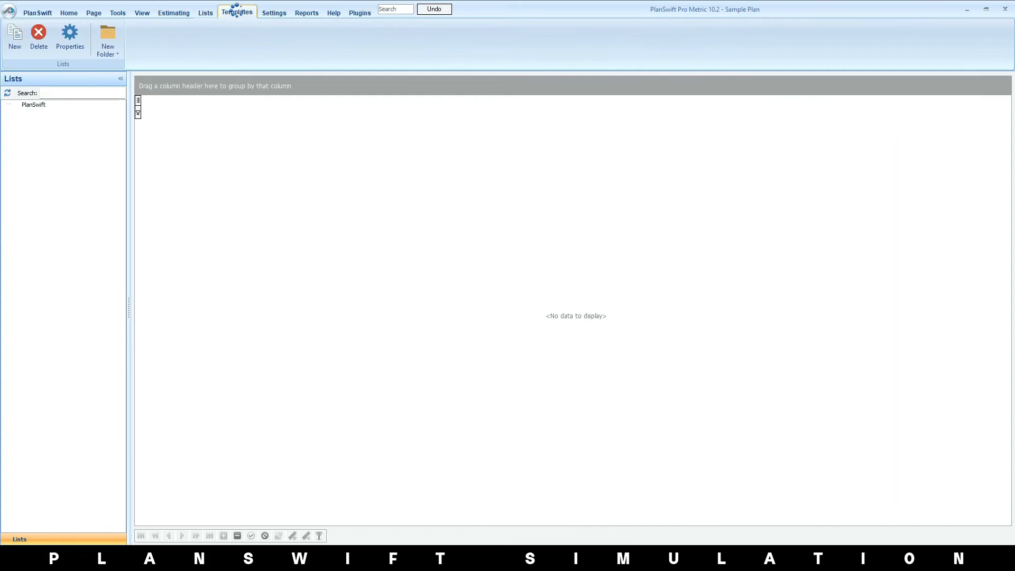
click(273, 15)
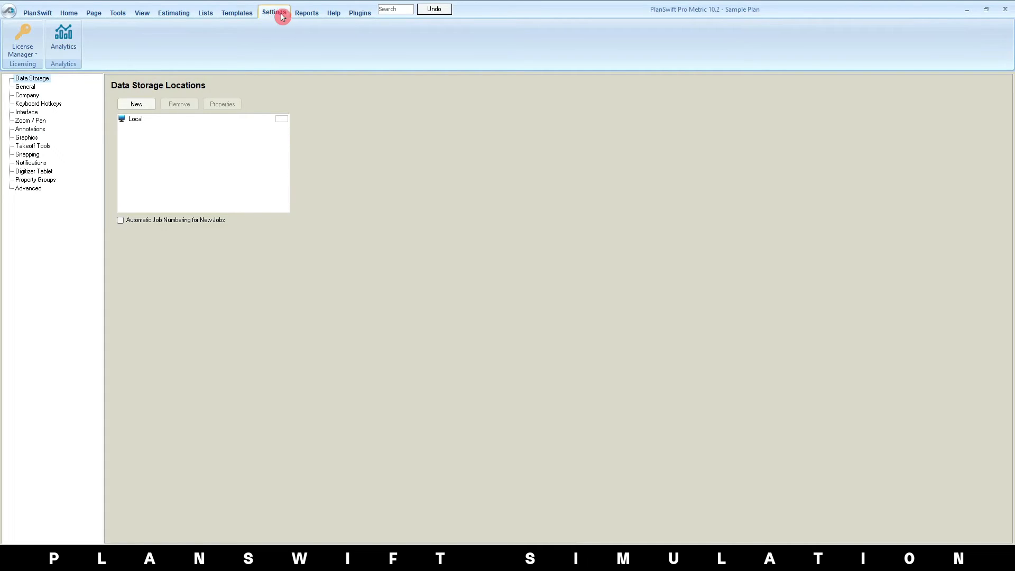
click(307, 13)
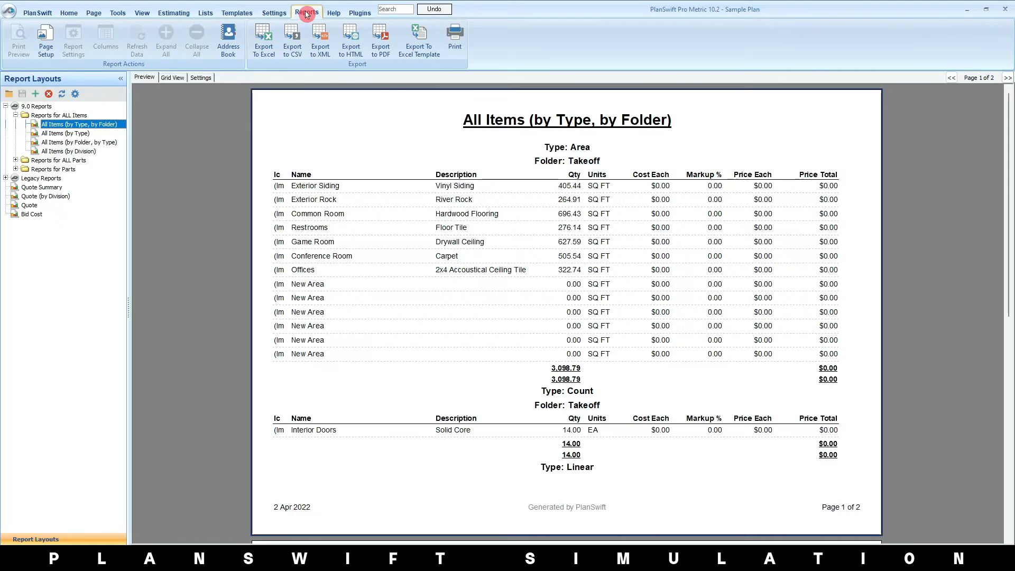
click(335, 12)
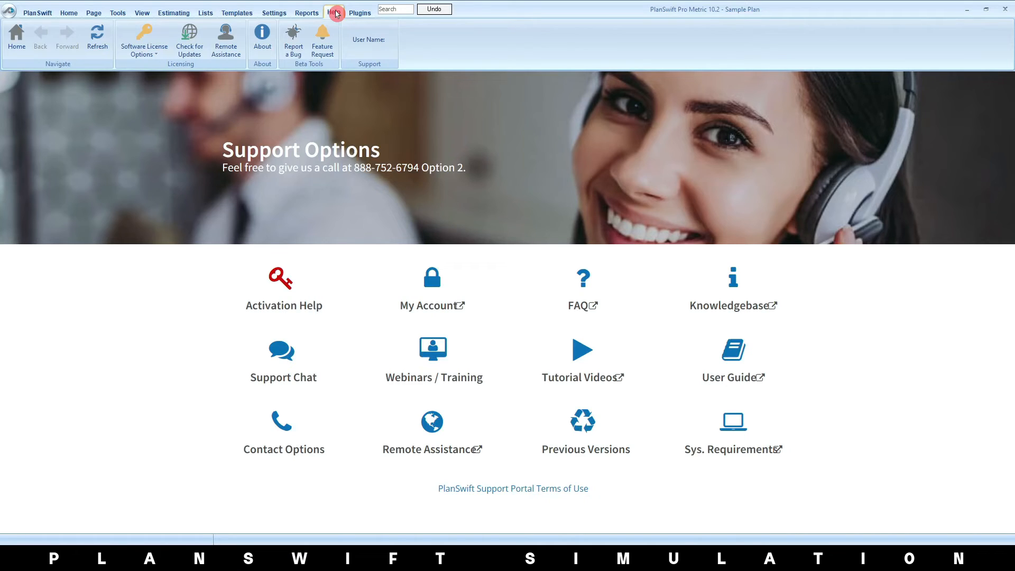
click(357, 13)
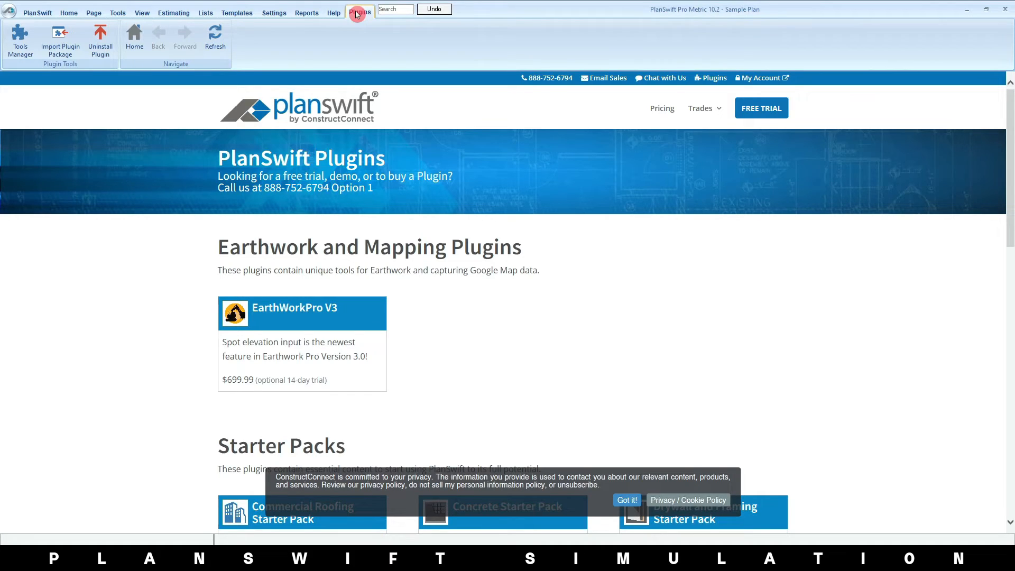
click(69, 13)
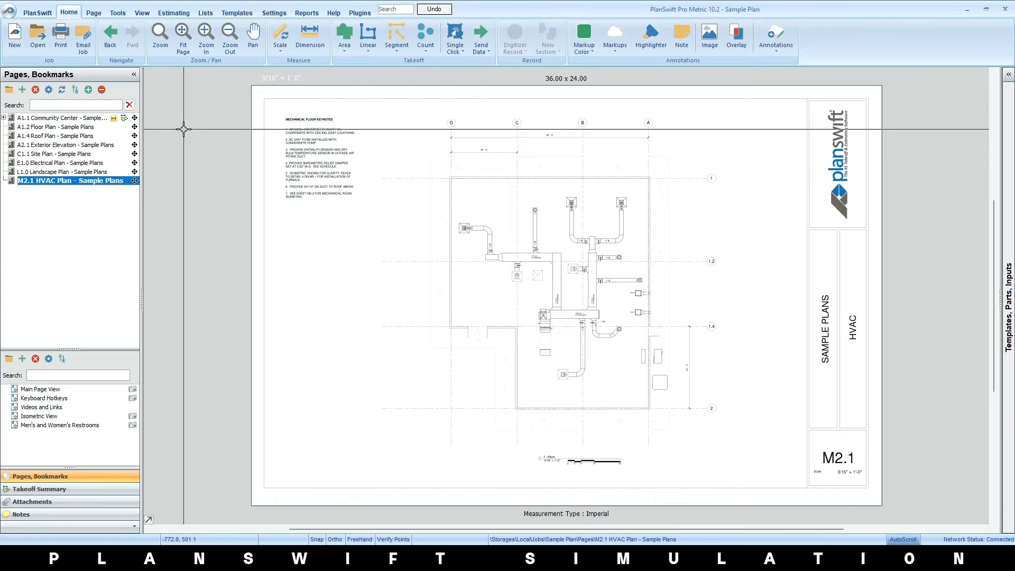
click(364, 46)
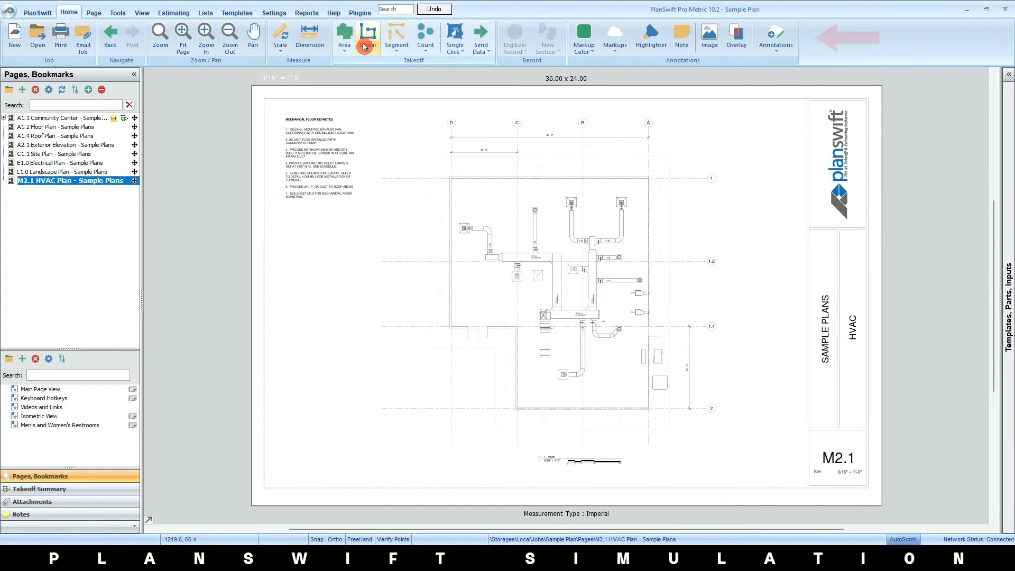
click(838, 54)
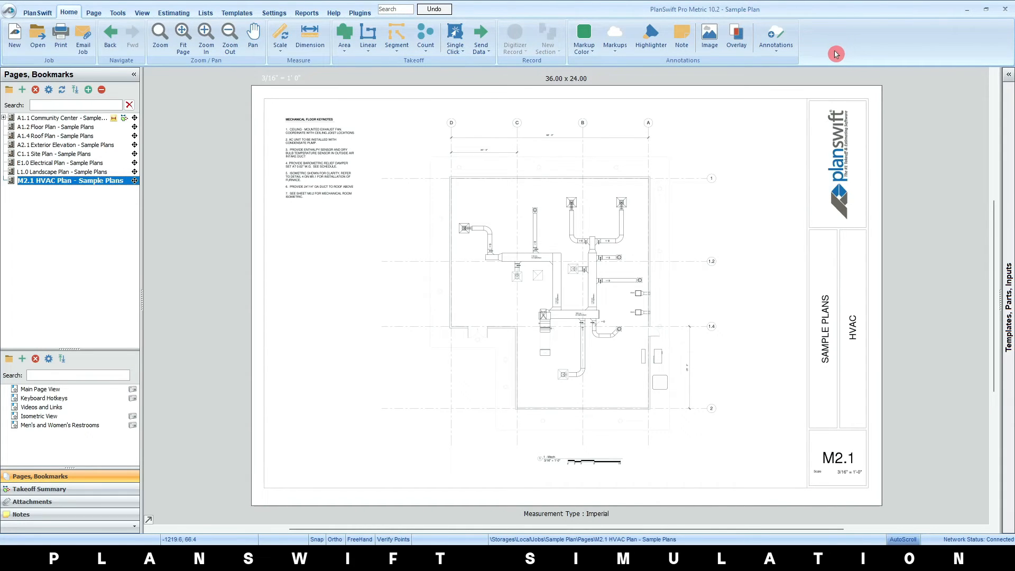
Review the locally stored jobs available for opening, Sample Plan and Sample Plan 2012 (Metric), without opening either
click(34, 41)
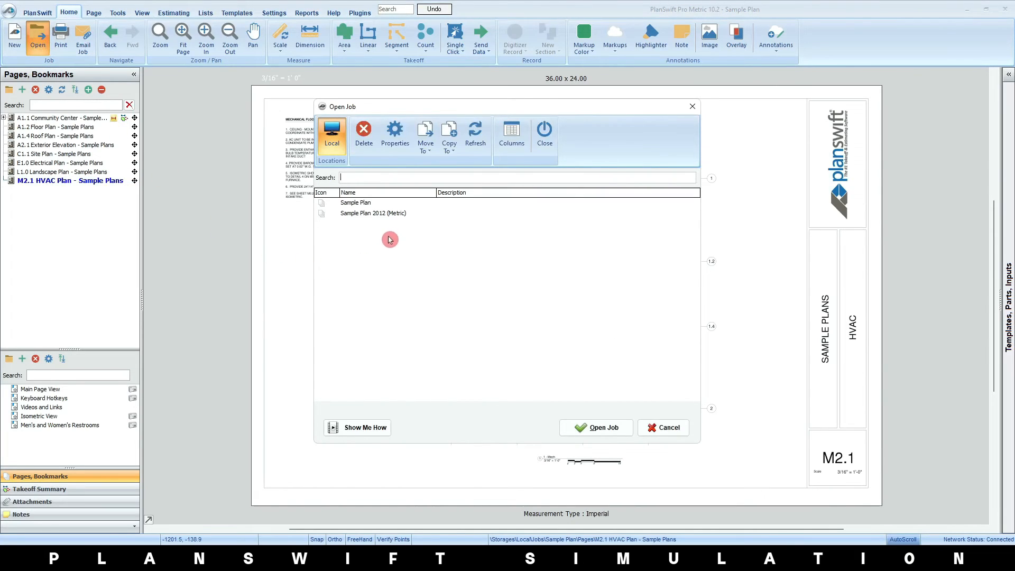
click(386, 205)
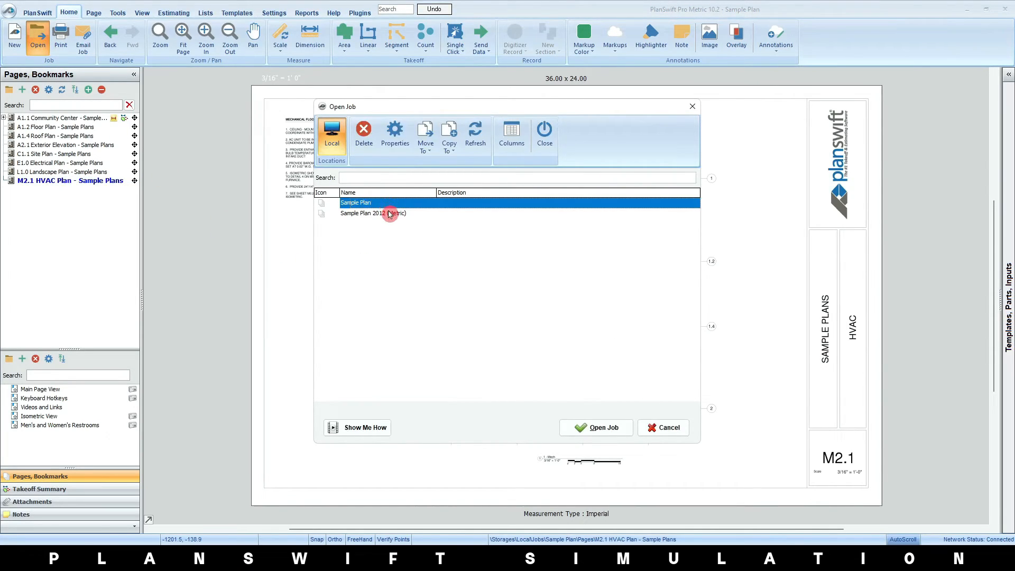
click(388, 213)
click(392, 202)
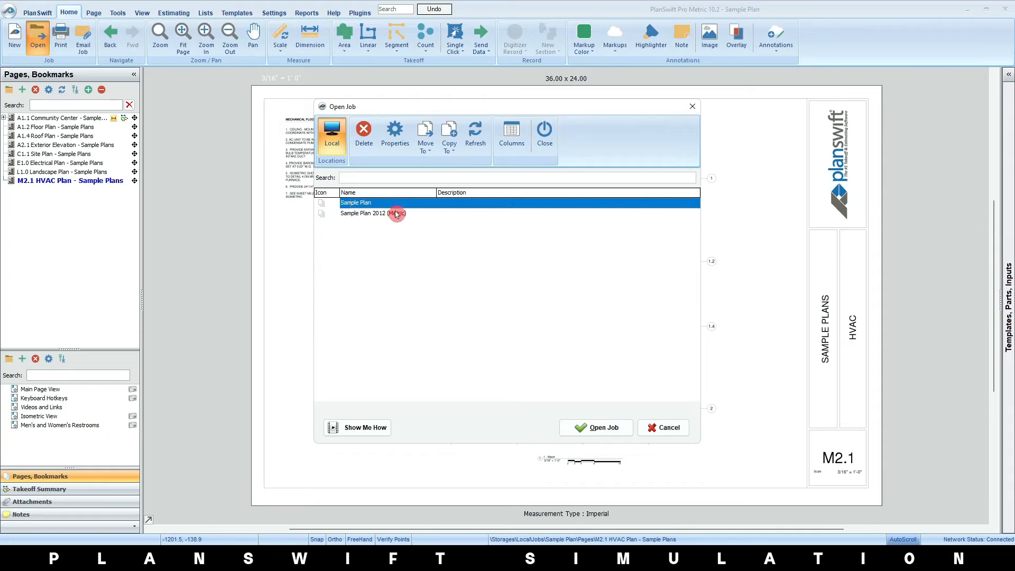
click(395, 212)
click(399, 207)
click(400, 213)
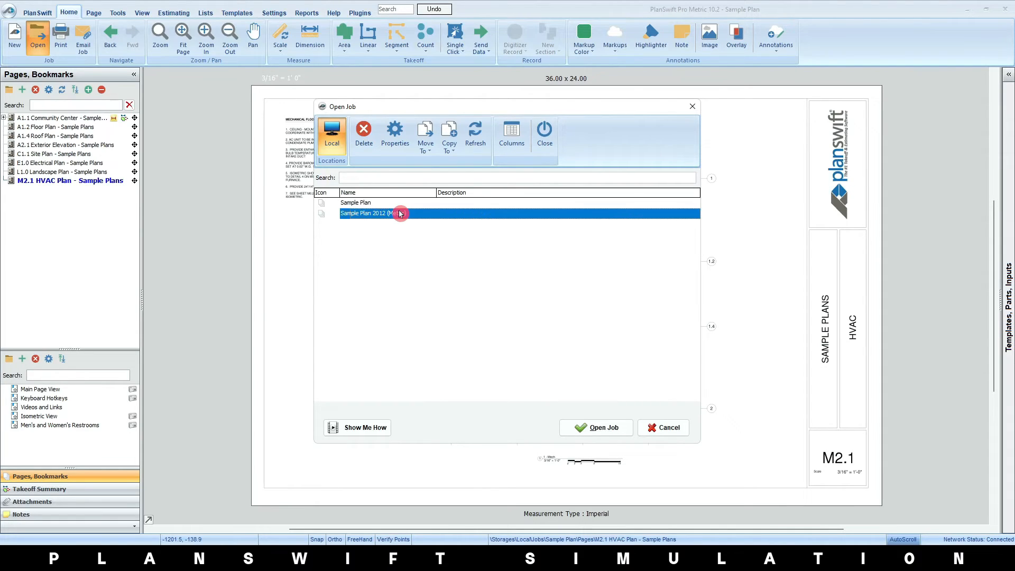
click(669, 429)
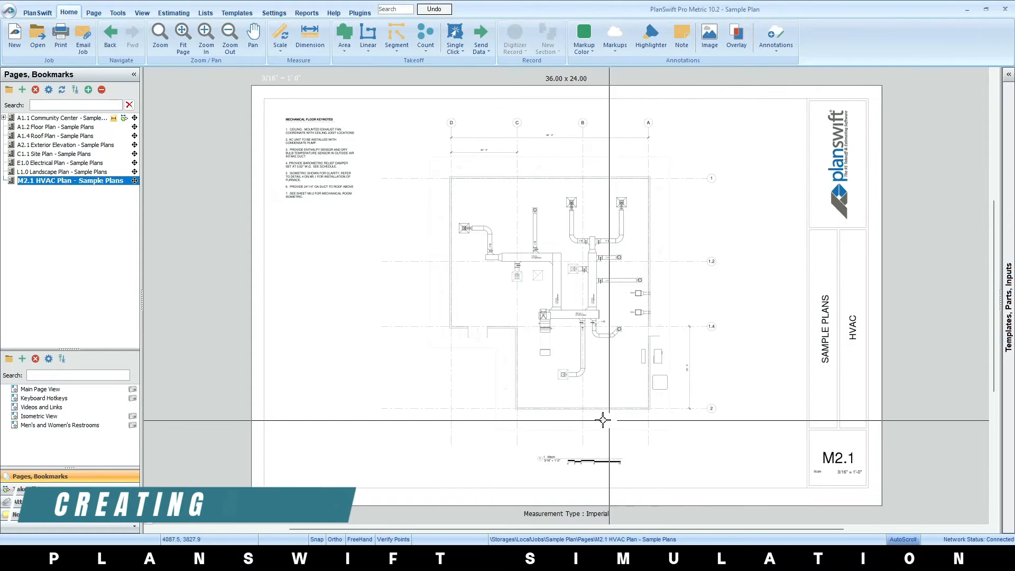
Start a new job stored locally and choose Metric as its measurement type
click(14, 43)
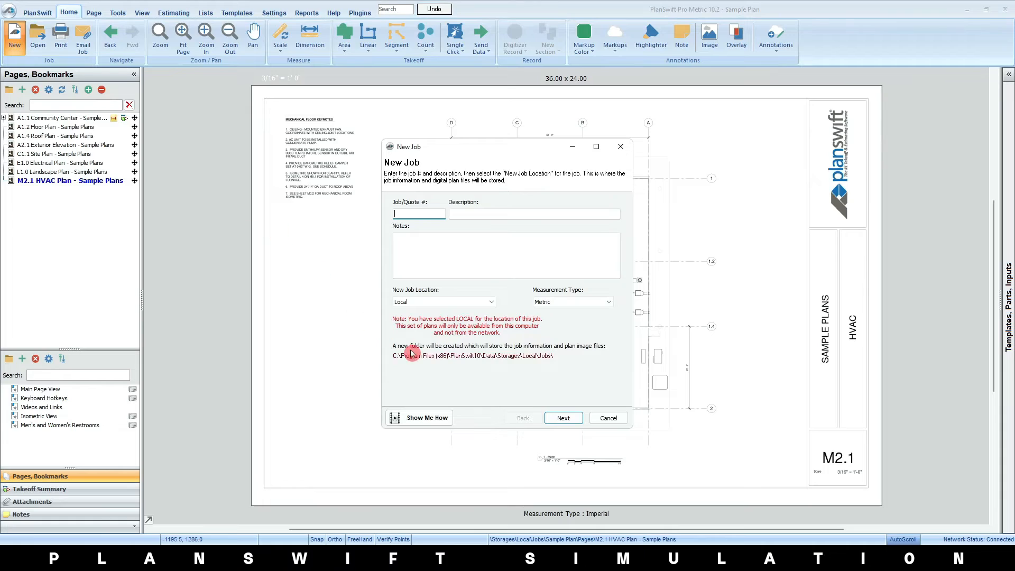
click(469, 212)
click(450, 240)
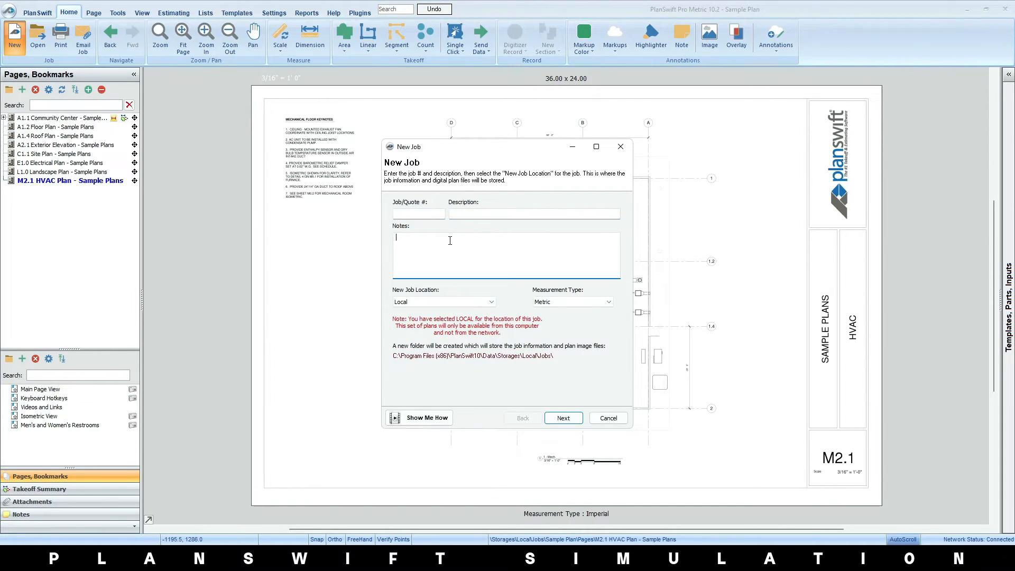
click(573, 303)
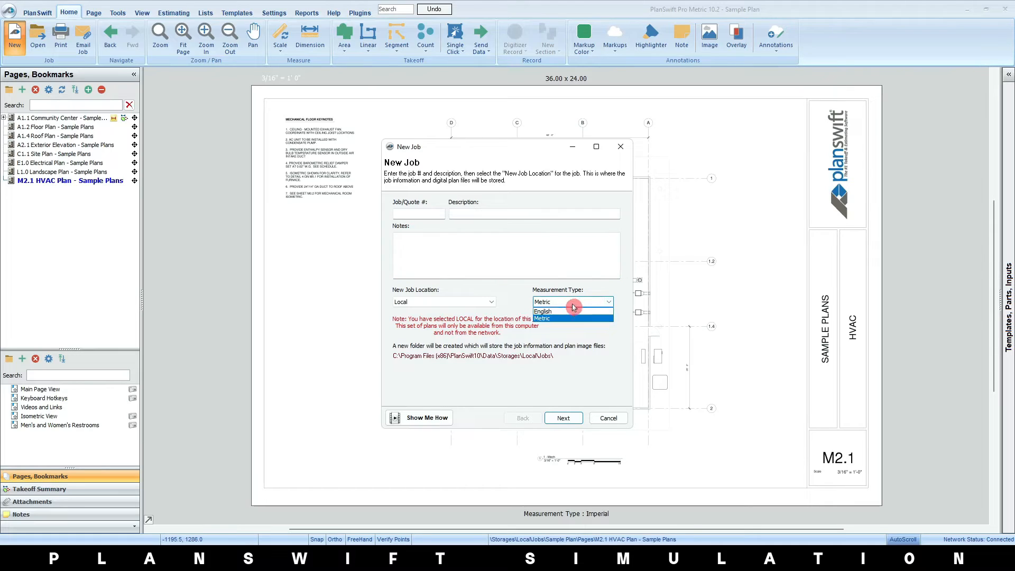
click(570, 312)
click(570, 309)
click(570, 318)
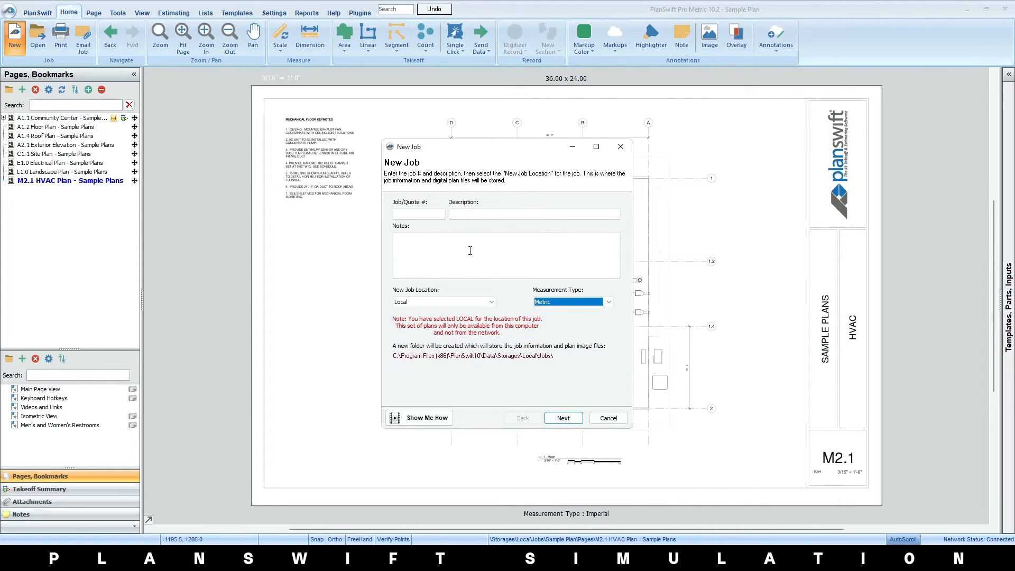
click(465, 249)
Name the job Magiging ENGR with description "Tayo!" and notes "hehe", keep Metric, and proceed to the image file selection
click(416, 214)
text(Magiging ENGR)
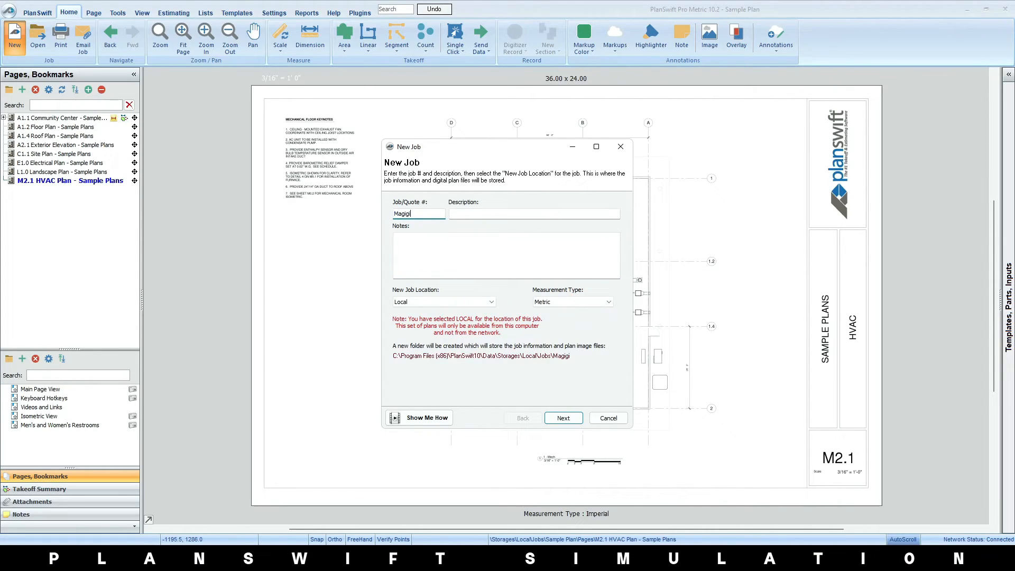
click(455, 214)
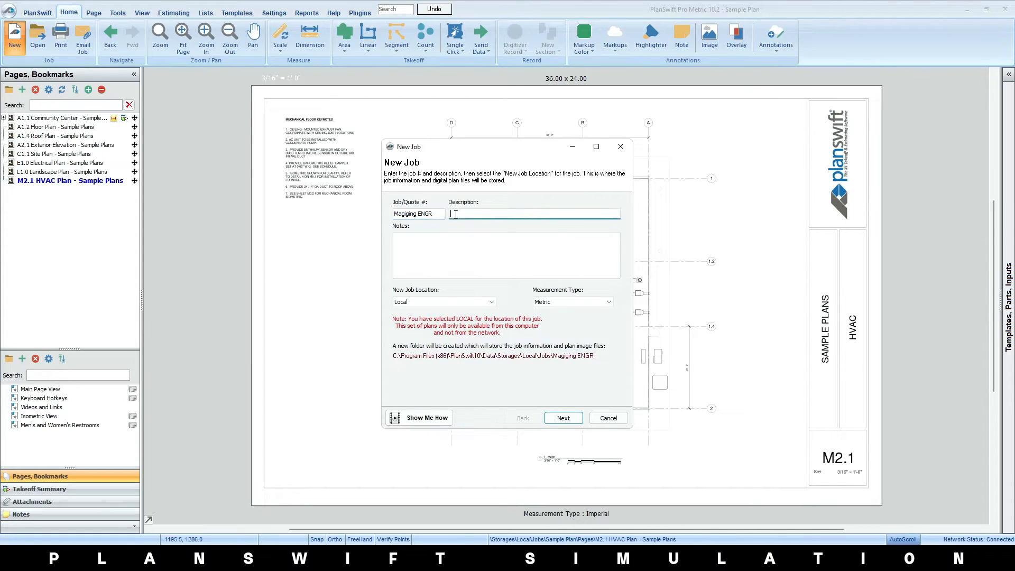
click(452, 241)
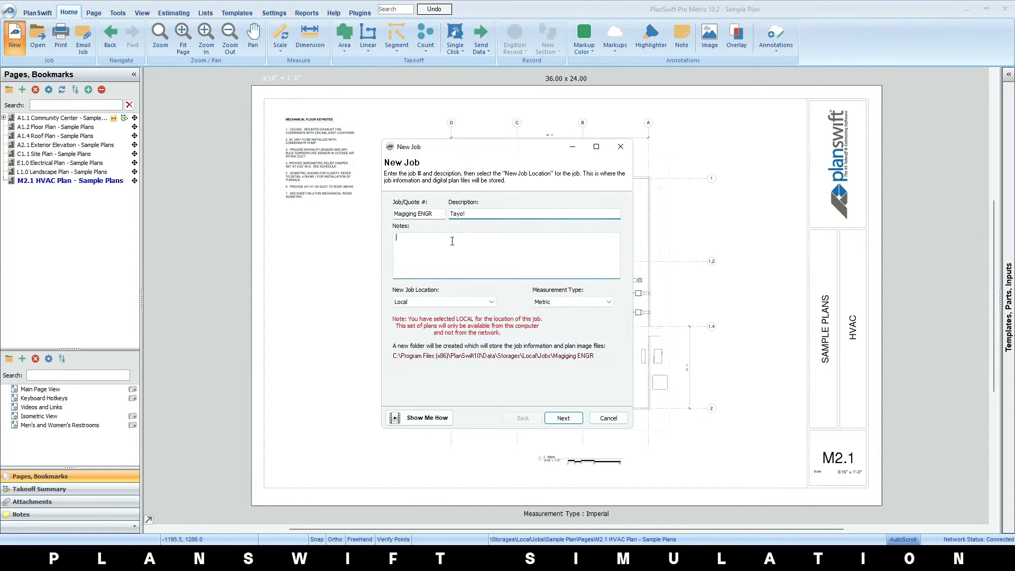
click(575, 301)
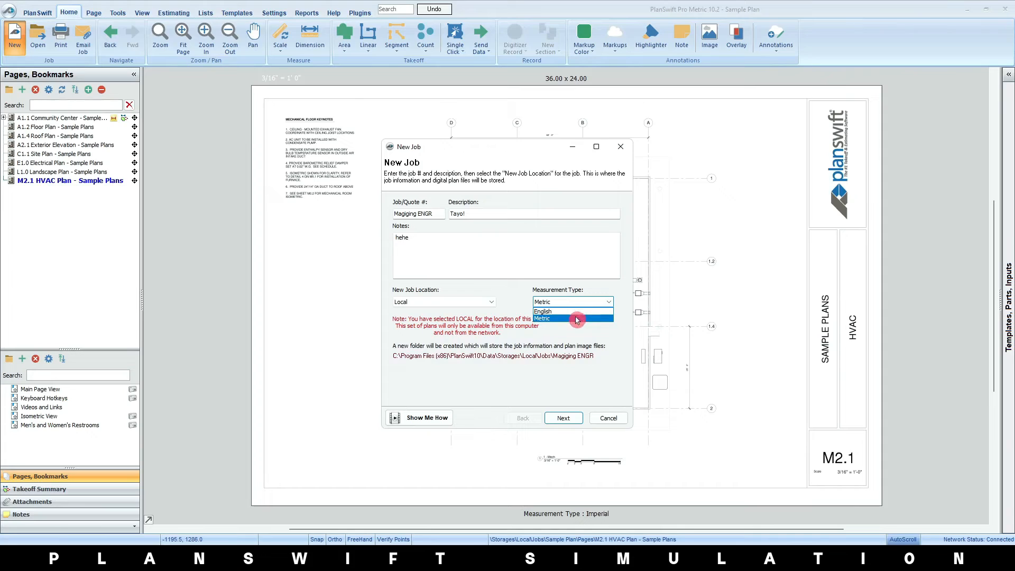
click(577, 317)
click(565, 417)
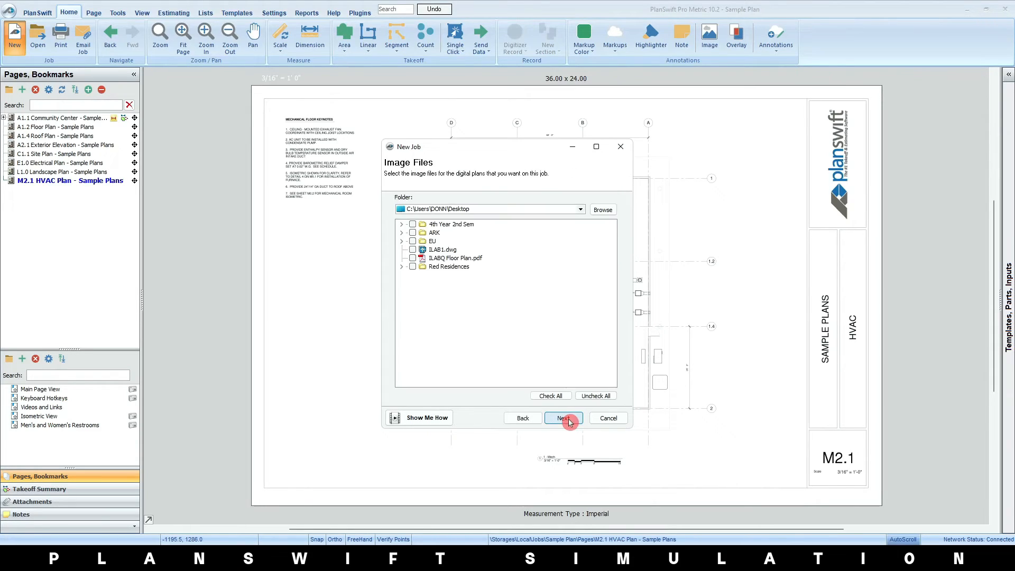
Select all the PDF plans in the desktop's Red Residences folder as the job's image files
click(582, 211)
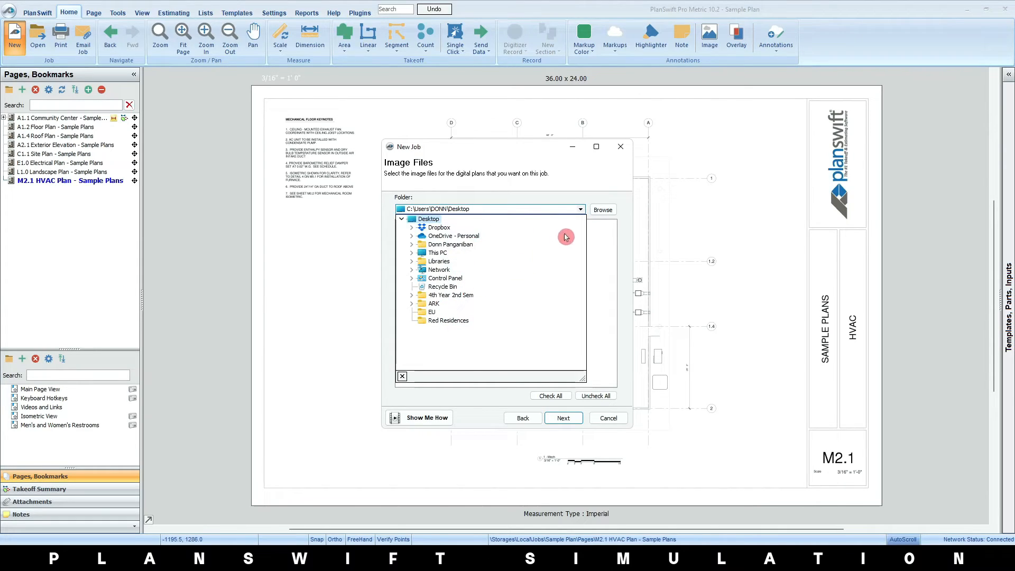
click(580, 209)
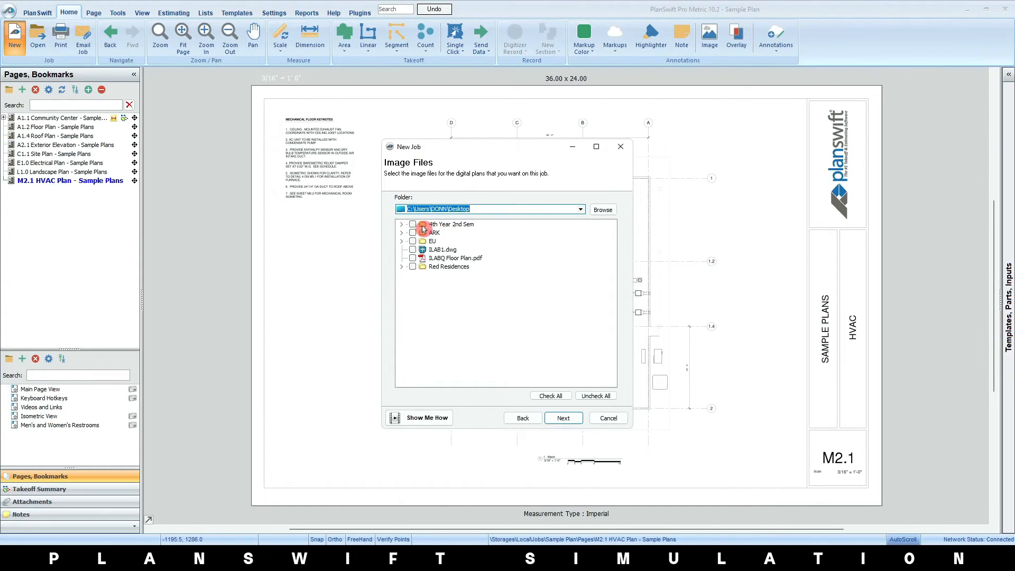
click(402, 267)
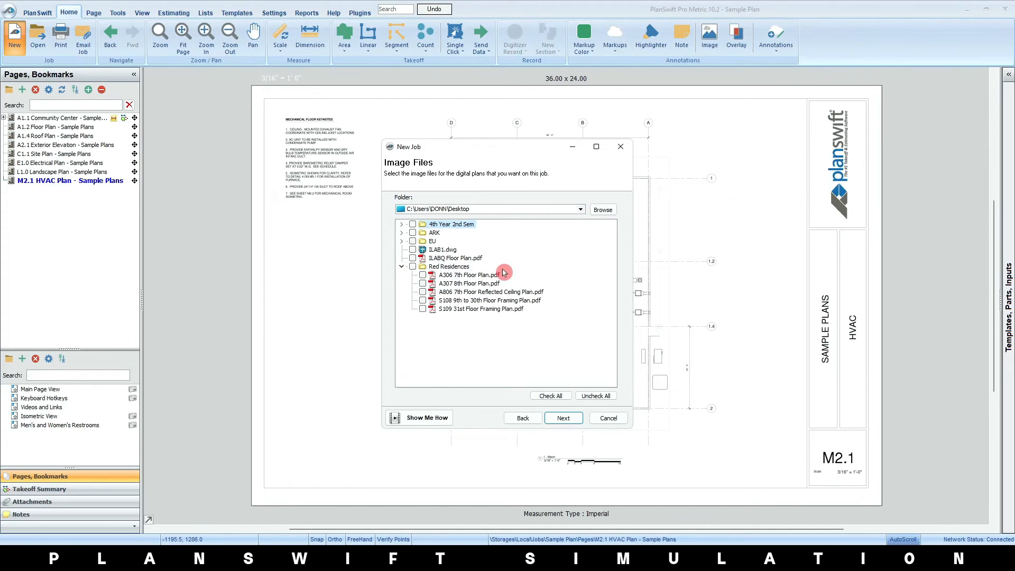
click(413, 267)
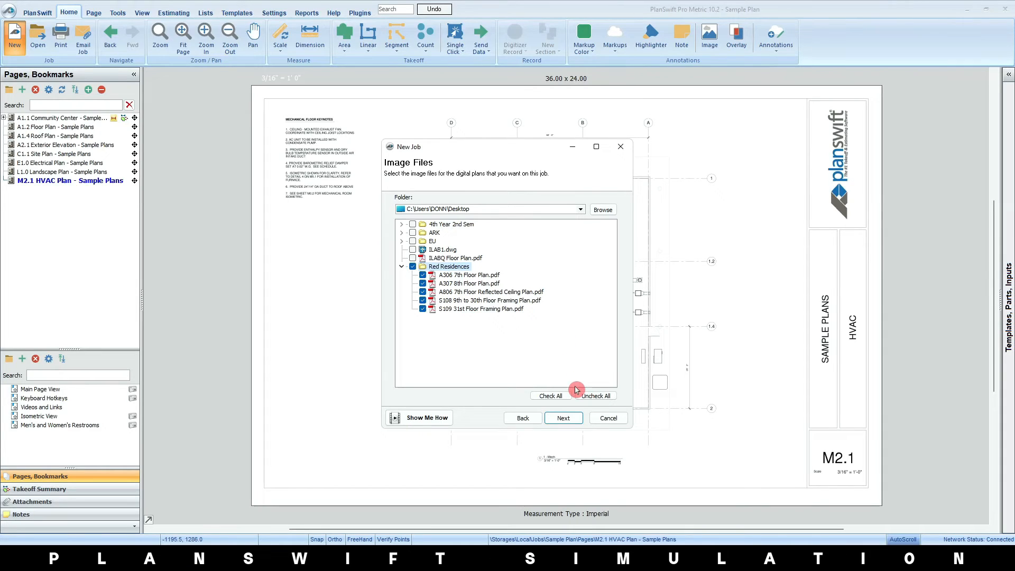
Accept the default conversion of PDF files to TIF at 200 DPI in Grayscale (16 shades) and create the job
click(564, 418)
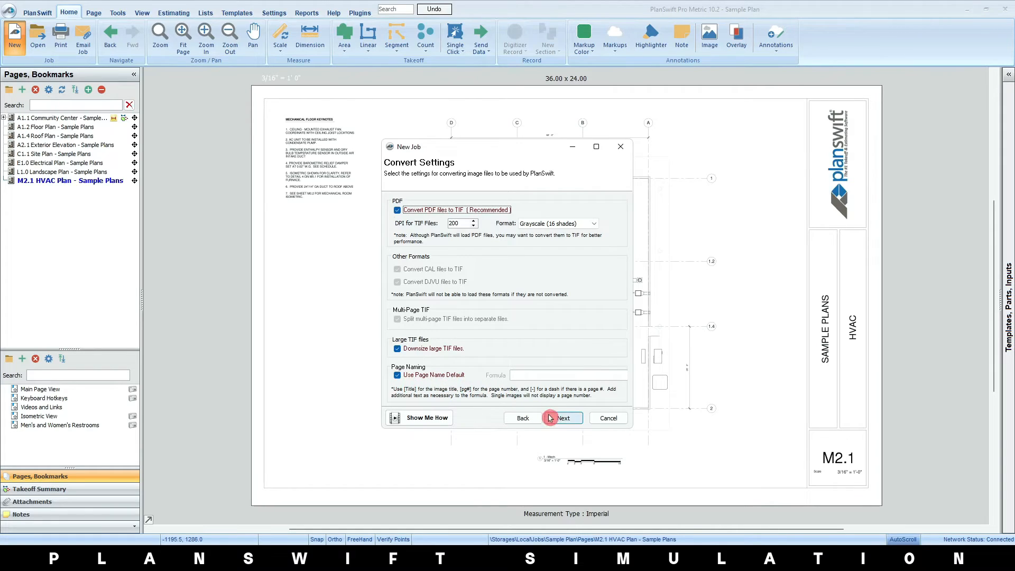
click(567, 419)
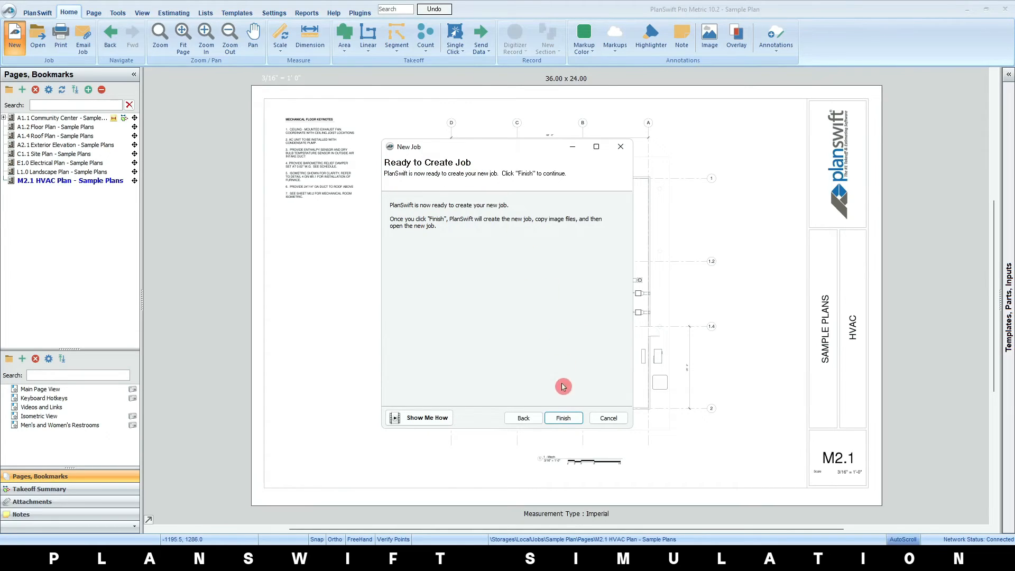
click(564, 417)
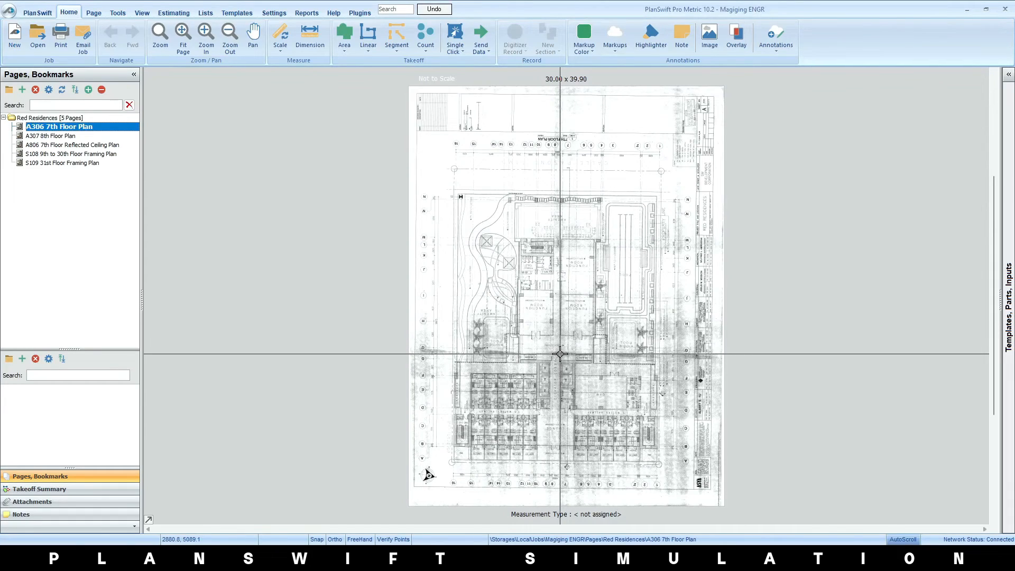
Inspect the title and scale text on the A306 7th Floor Plan and A307 8th Floor Plan pages
scroll(587, 150, up, 5)
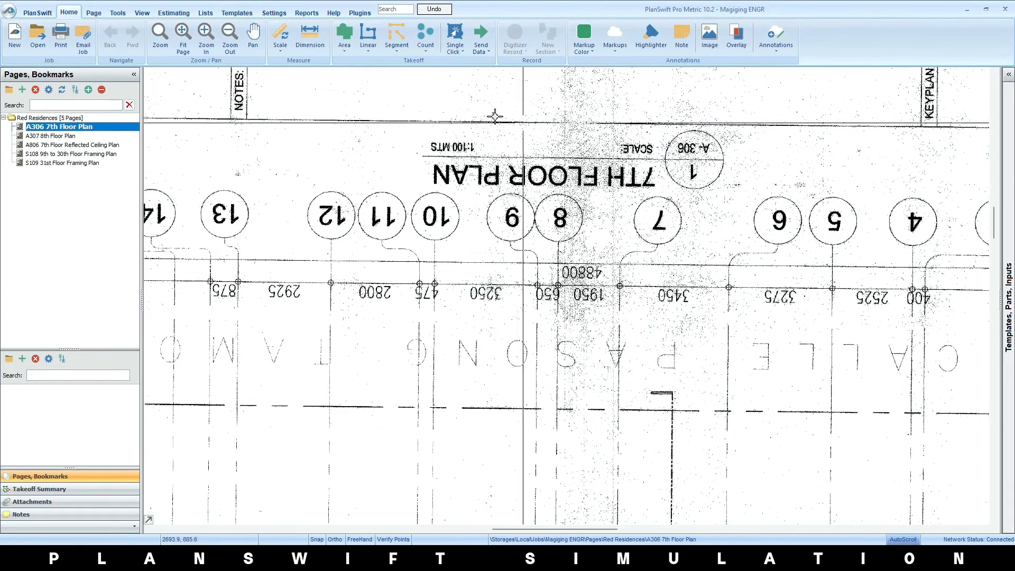
click(50, 136)
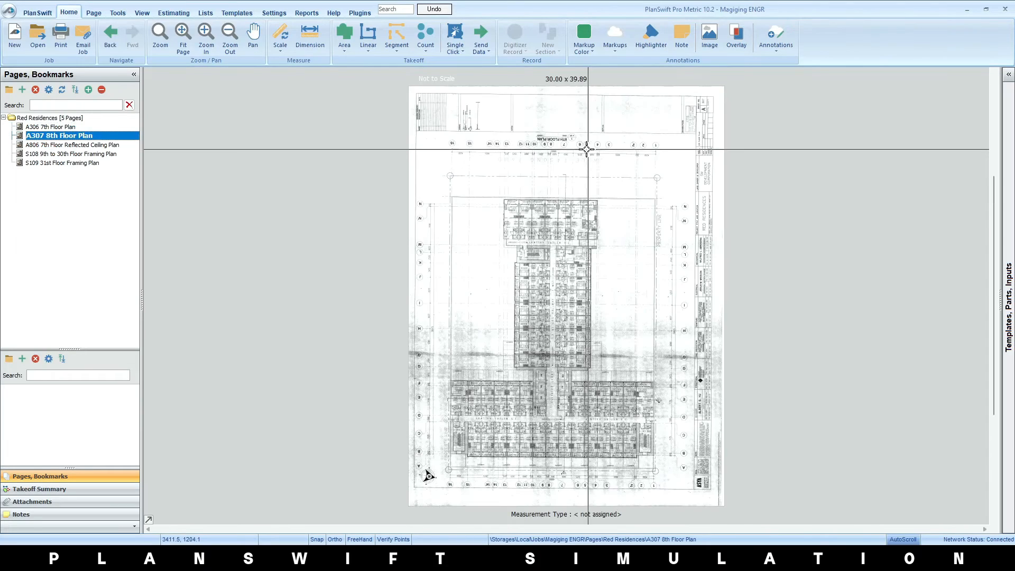
scroll(587, 149, up, 5)
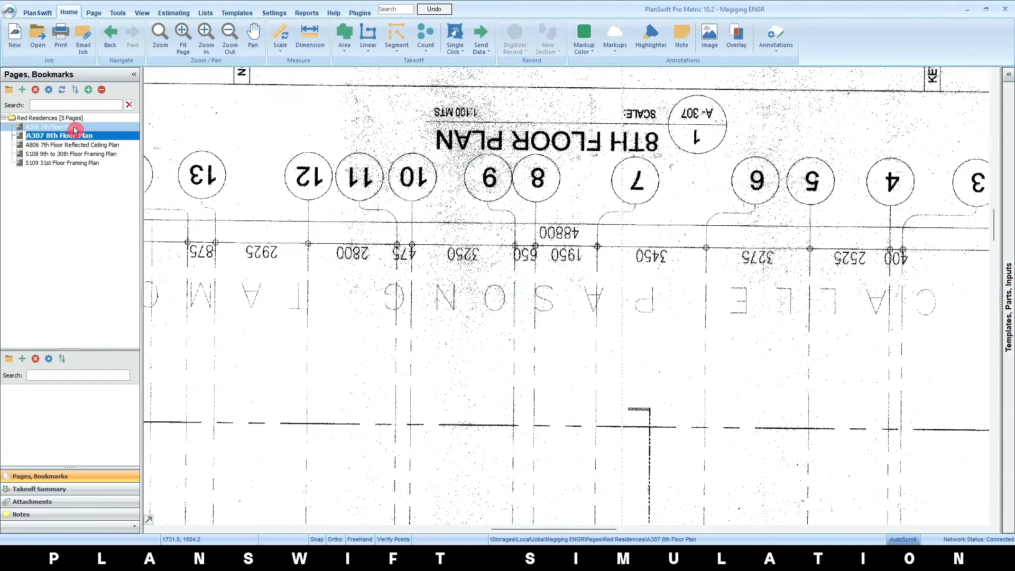
Batch rotate all five Red Residences pages by 180 degrees using the selected-pages option
click(74, 130)
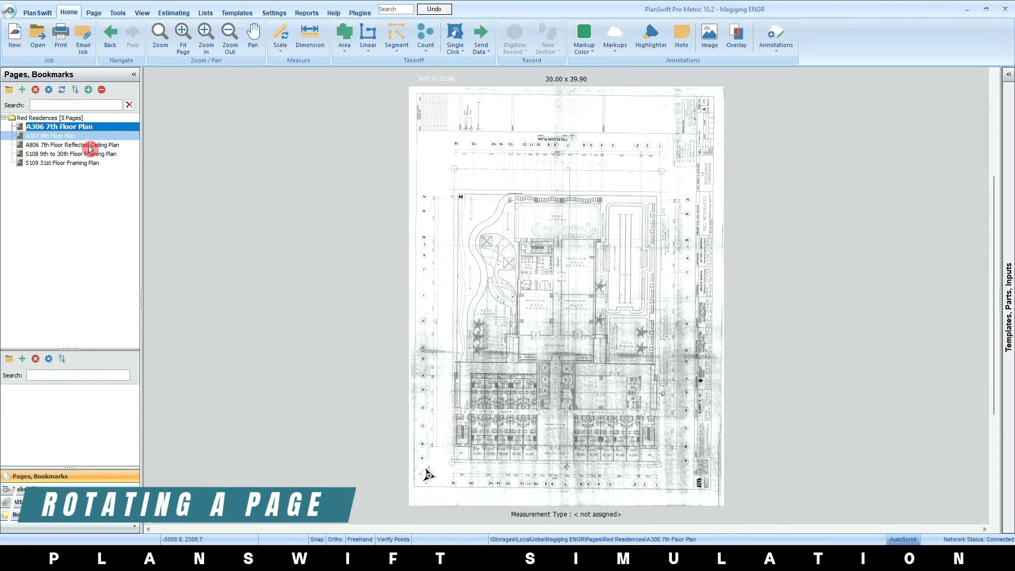
drag(90, 148, 96, 165)
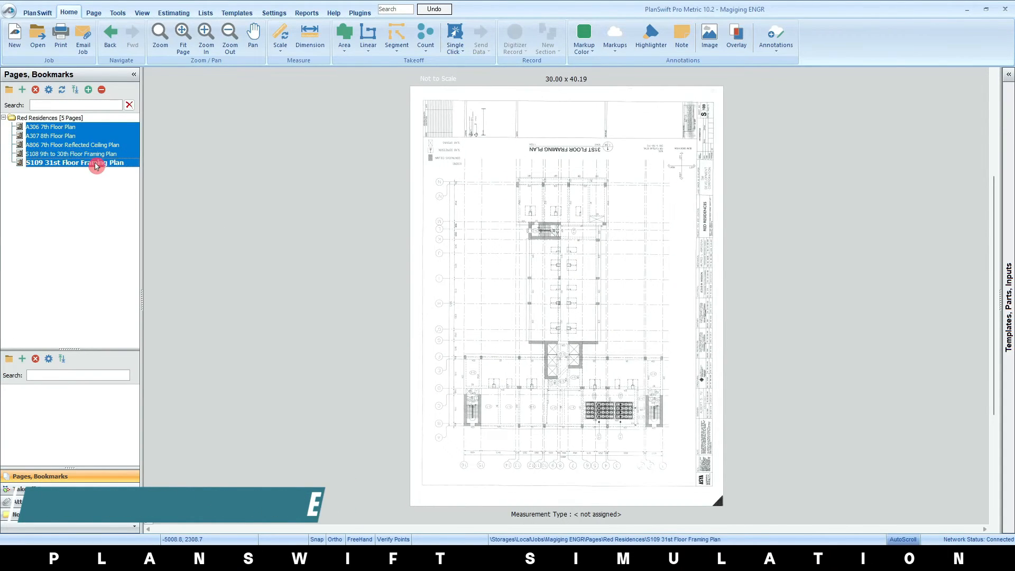
click(96, 14)
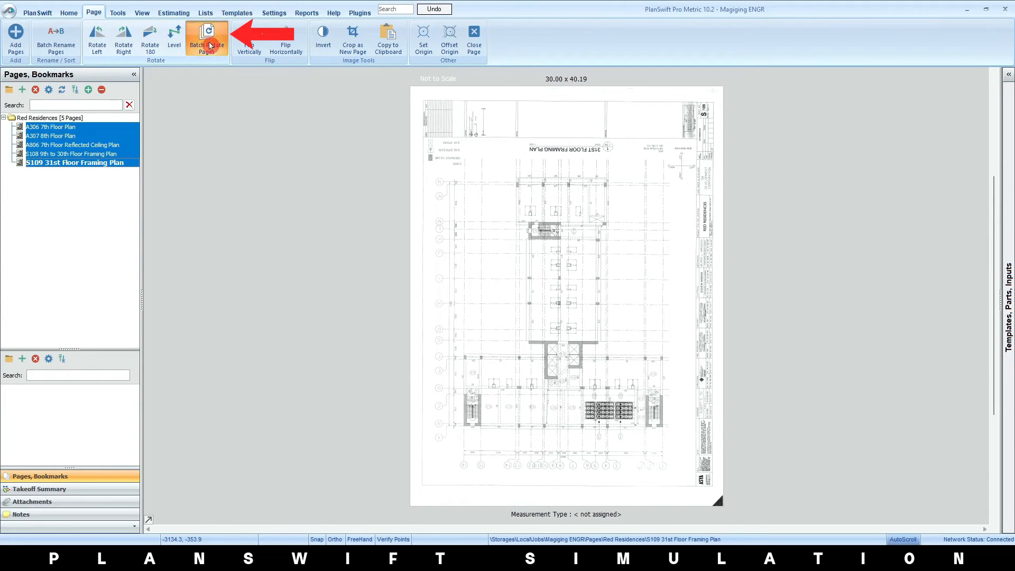
click(210, 46)
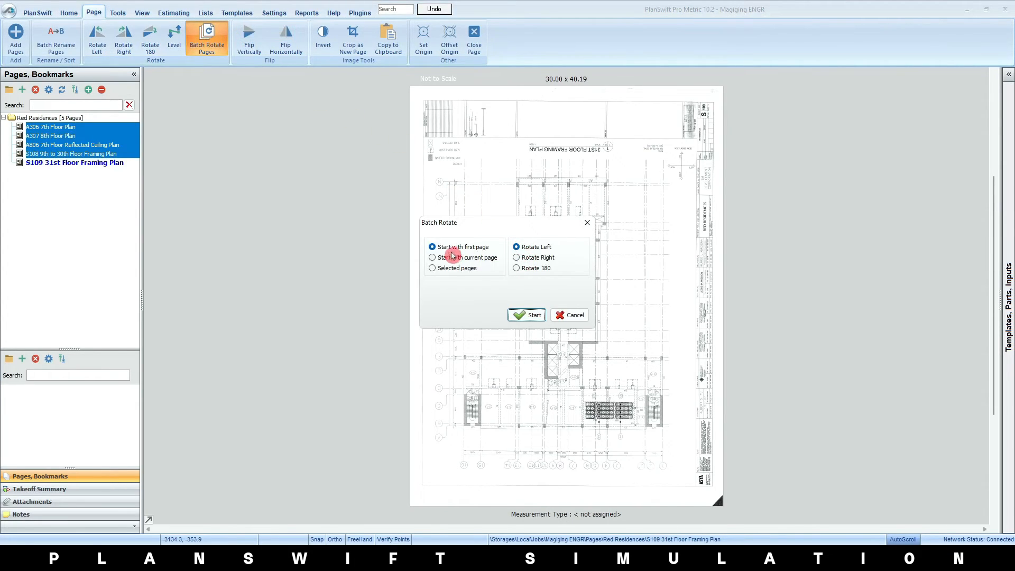
click(432, 267)
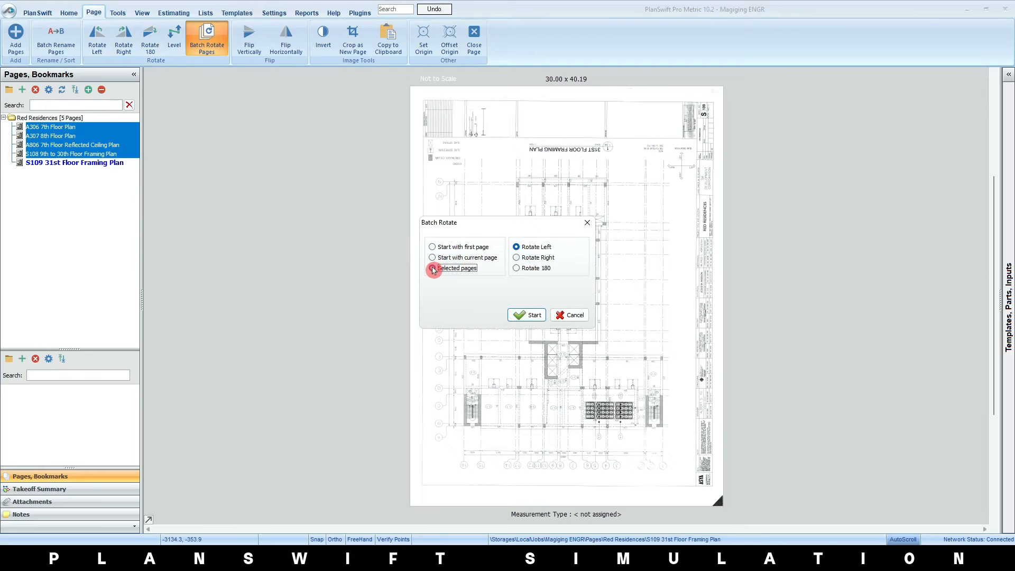
click(516, 268)
click(526, 315)
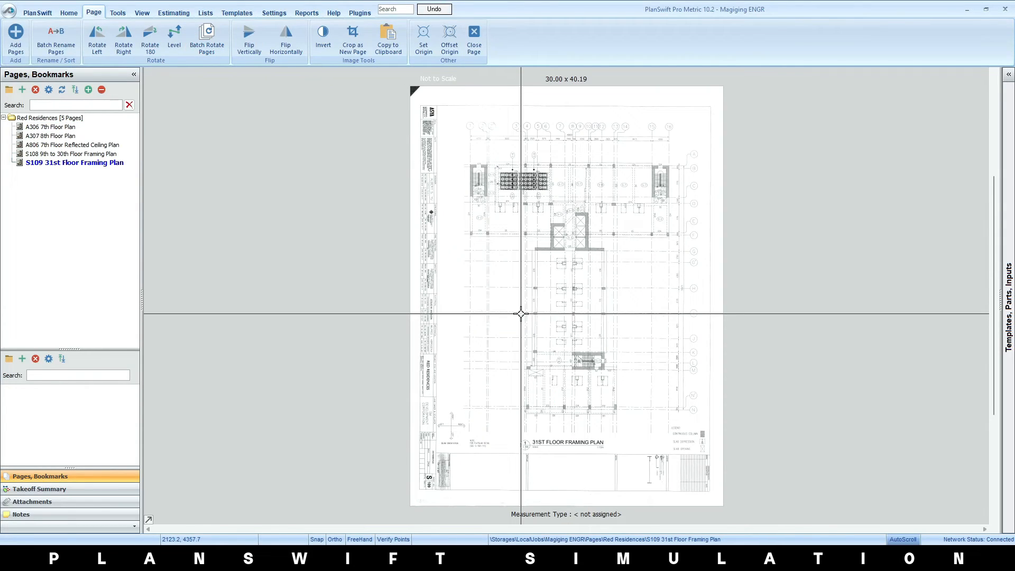
Open the A306 7th Floor Plan page and check the orientation of its drawing title and scale text
click(66, 129)
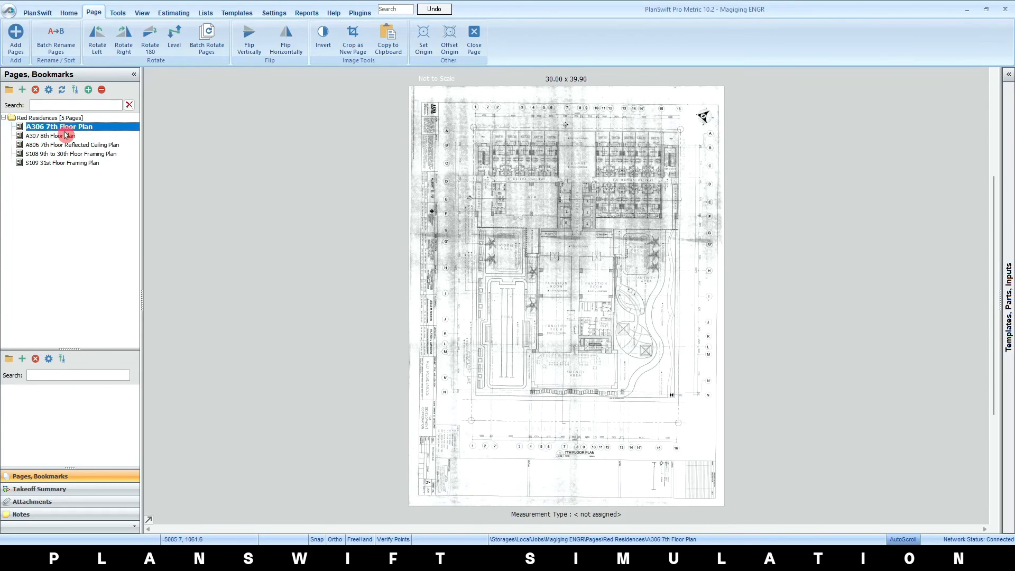
scroll(582, 428, up, 5)
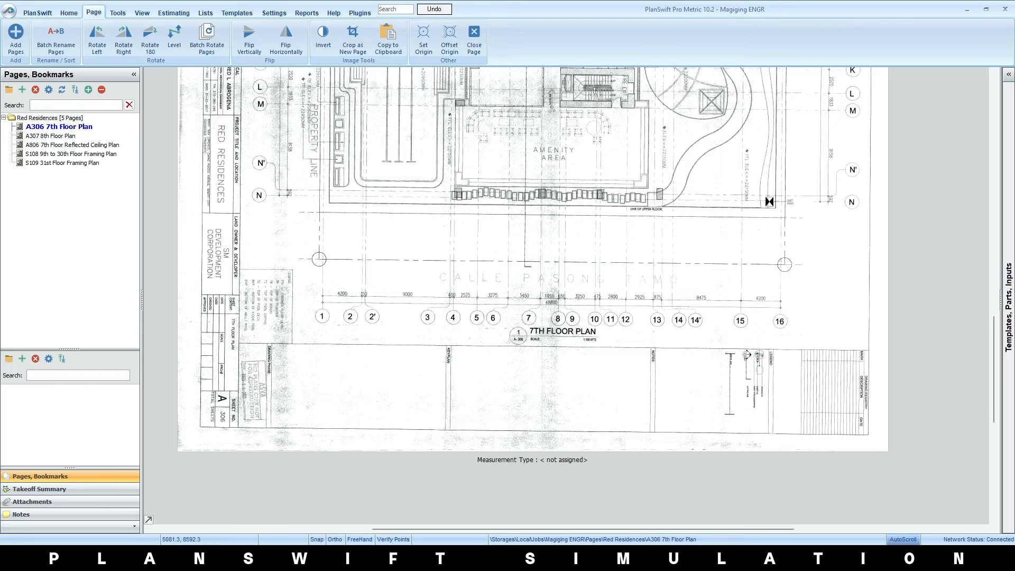
scroll(654, 367, up, 5)
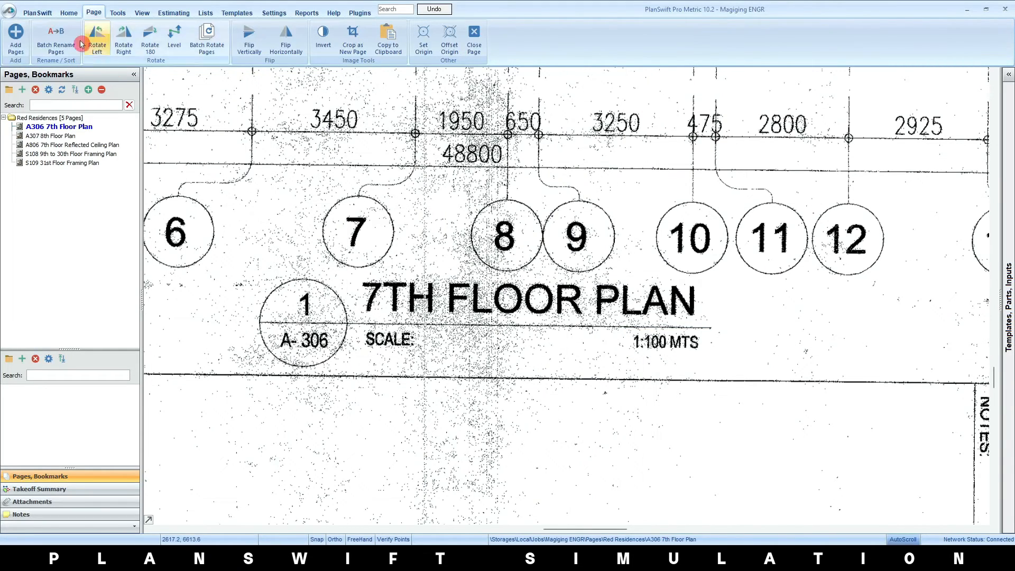
click(68, 13)
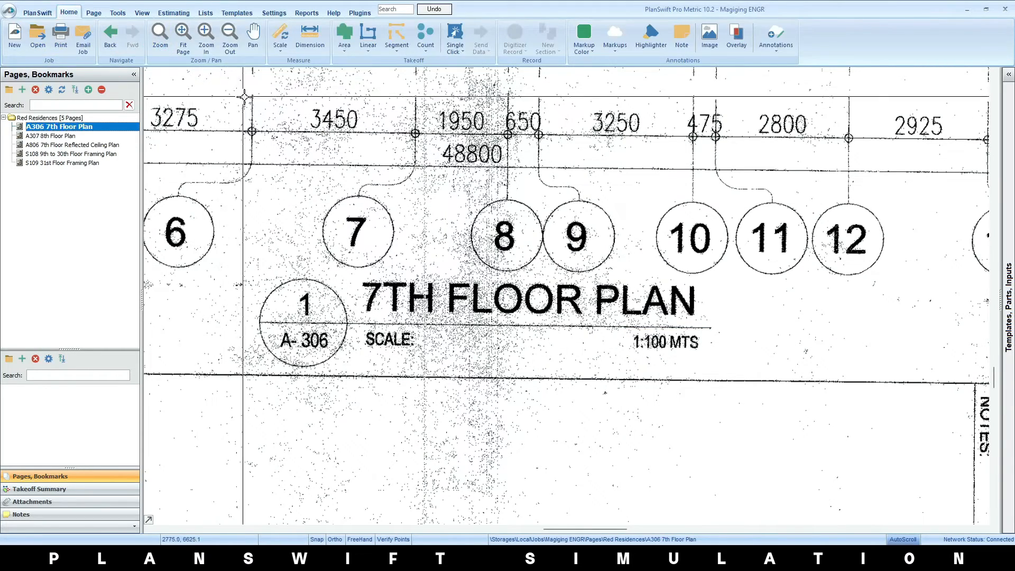
scroll(288, 142, down, 1)
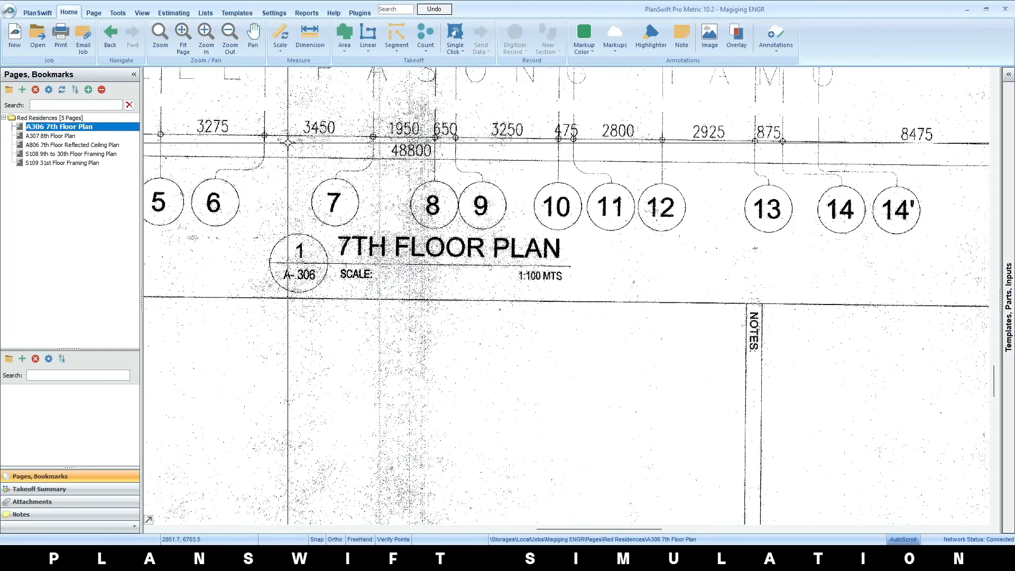
click(283, 53)
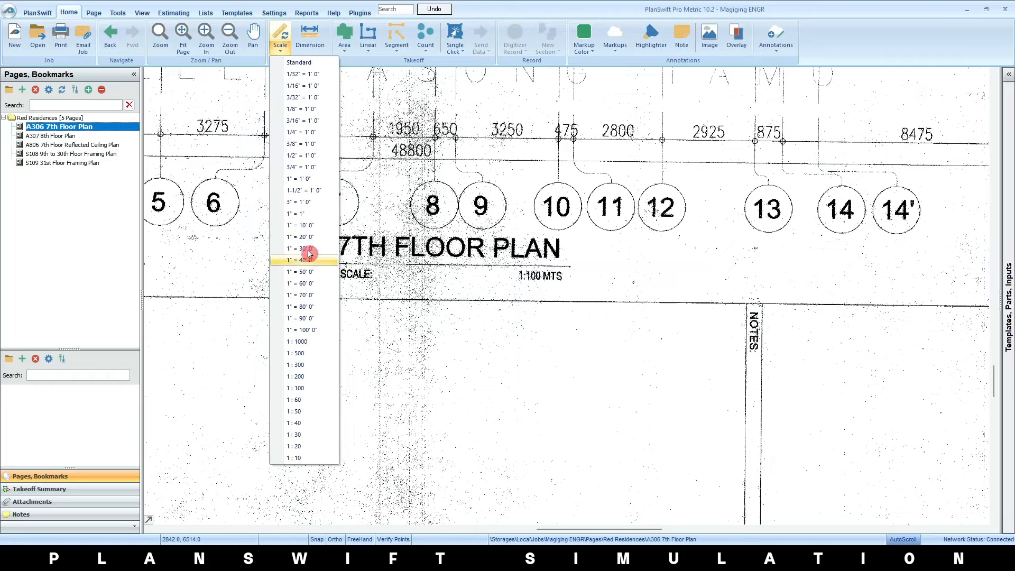
click(309, 388)
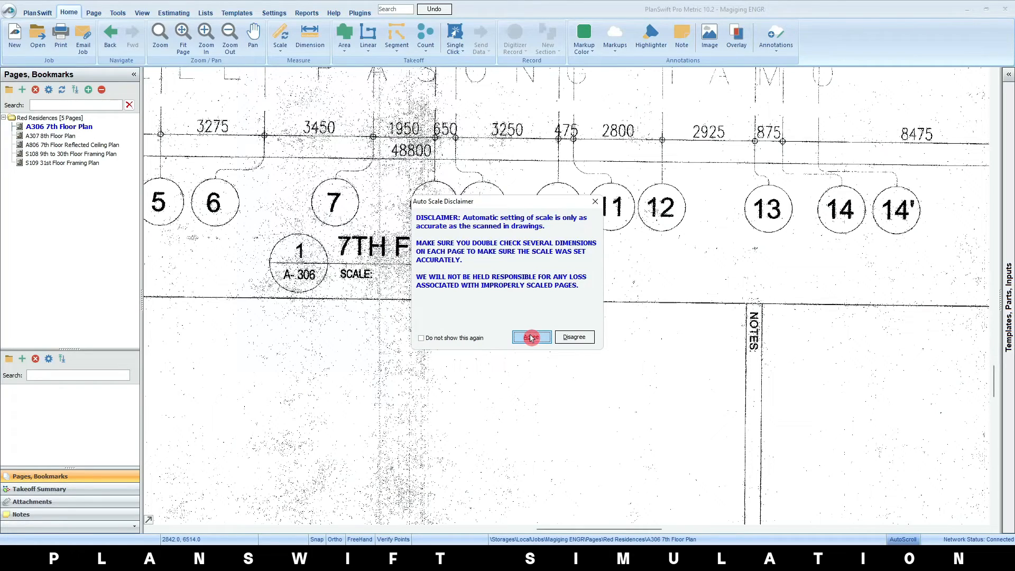
click(566, 338)
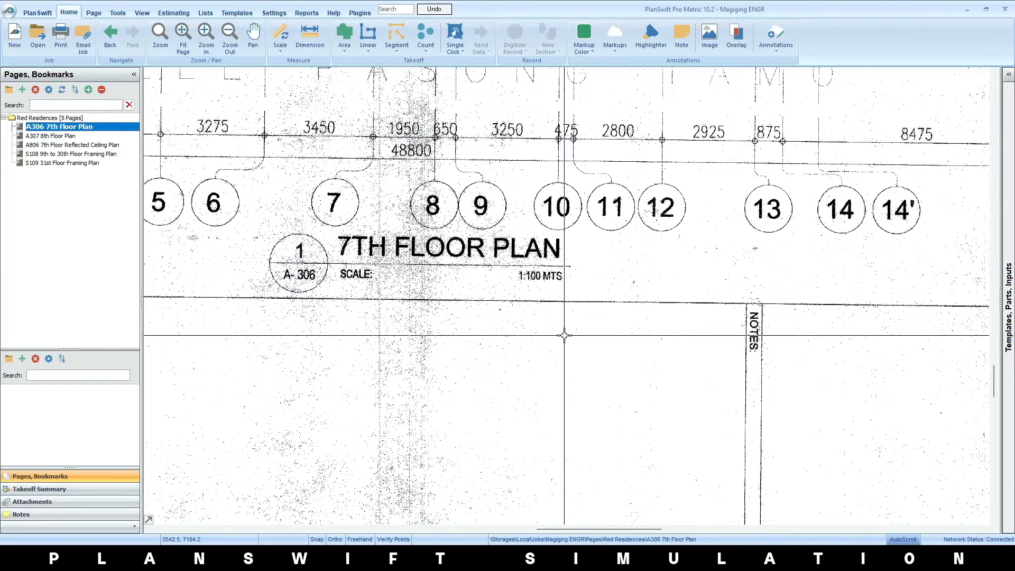
Start a manual metric scale for the 7th Floor Plan with a known length of 48.8 m, creating the dimension line automatically
click(282, 51)
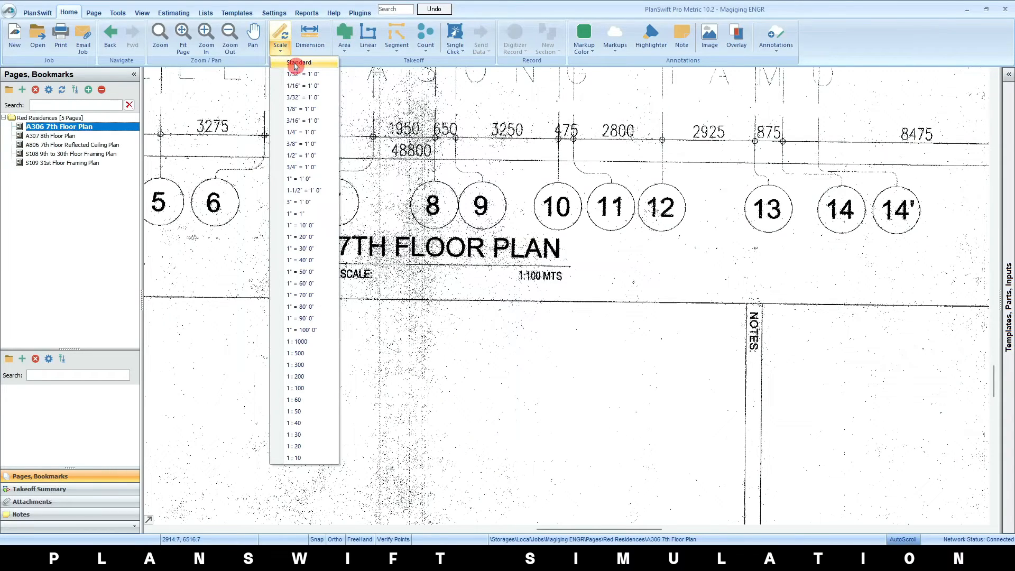
click(296, 63)
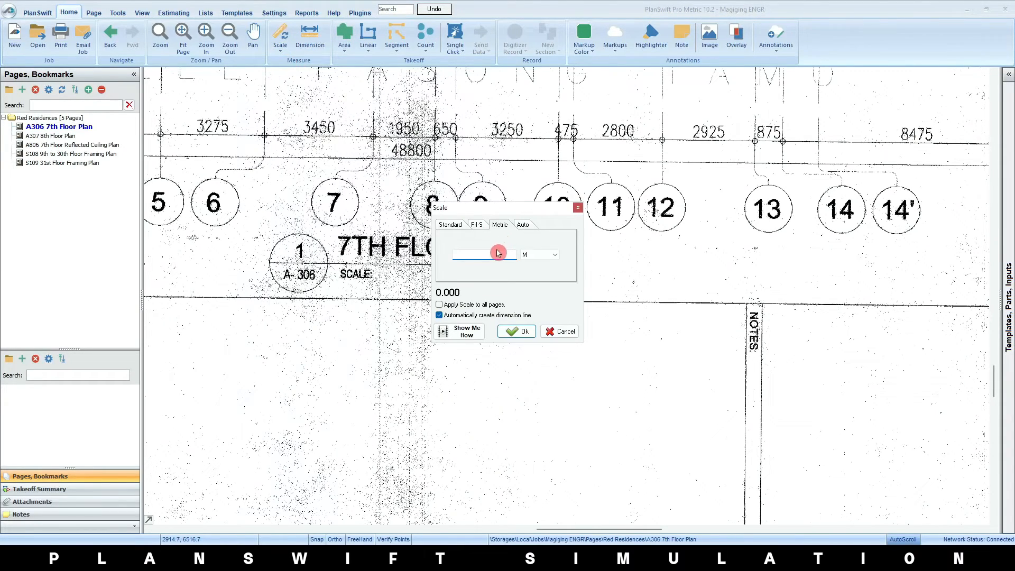
click(476, 255)
click(397, 165)
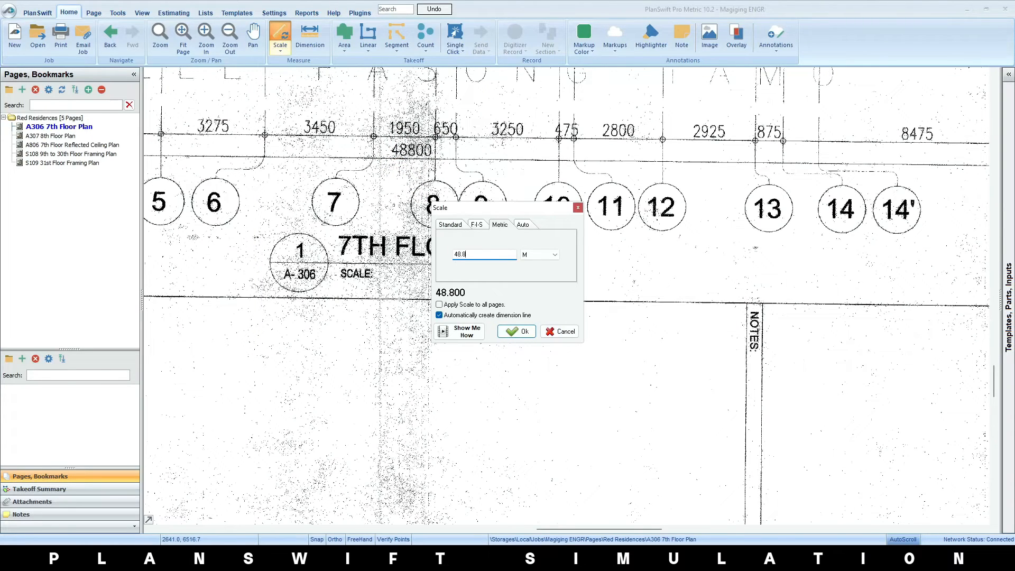
click(514, 331)
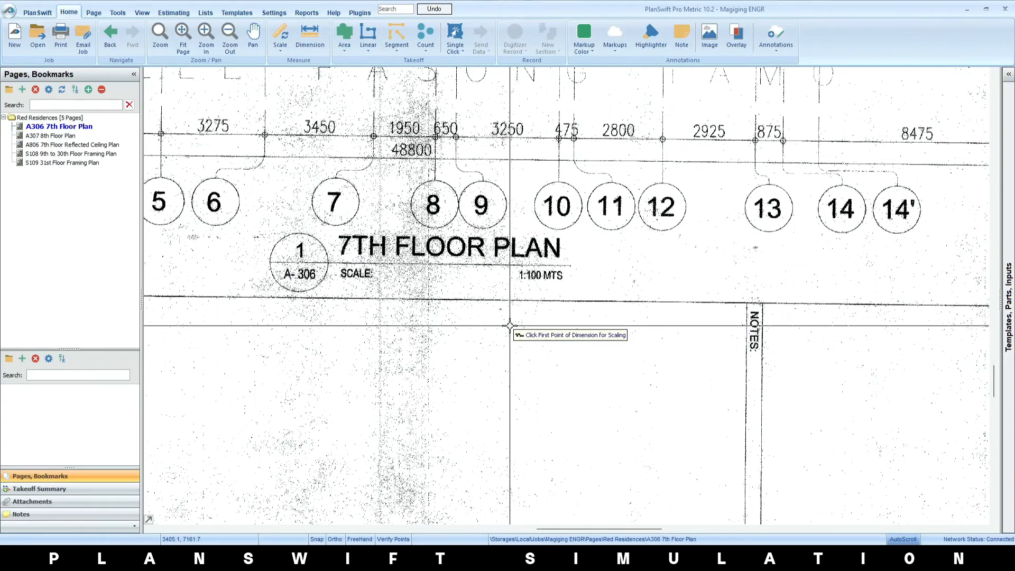
Mark the scaling dimension's start at grid 1 and its end at grid 16 along the overall 48800 dimension line
scroll(509, 326, down, 5)
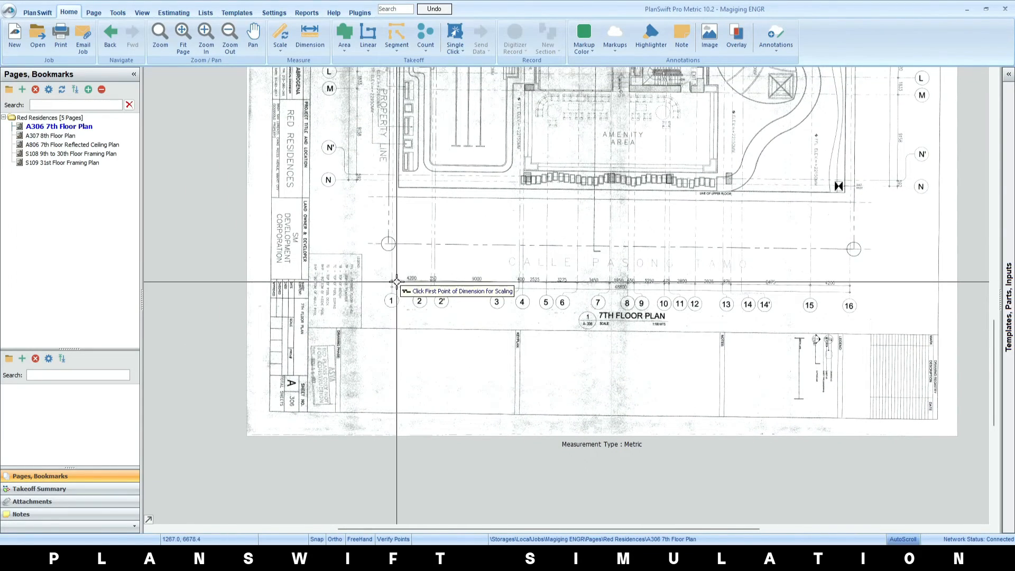
scroll(398, 277, up, 5)
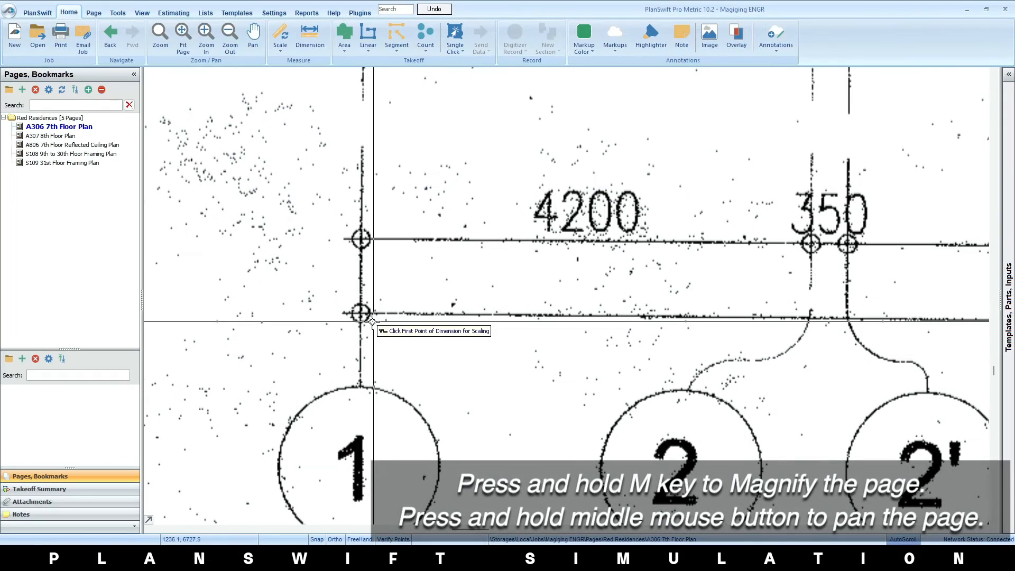
key(m)
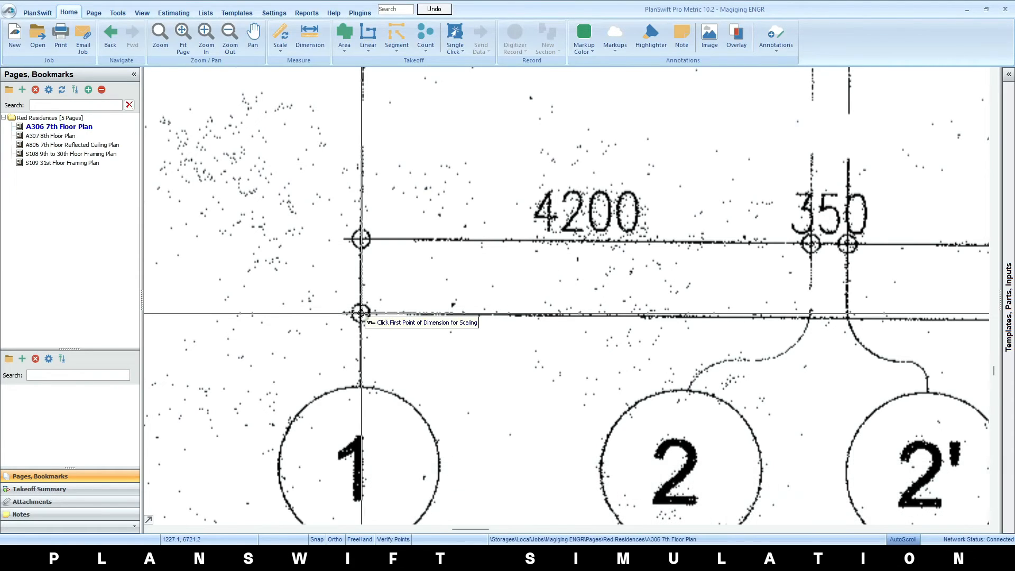
key(m)
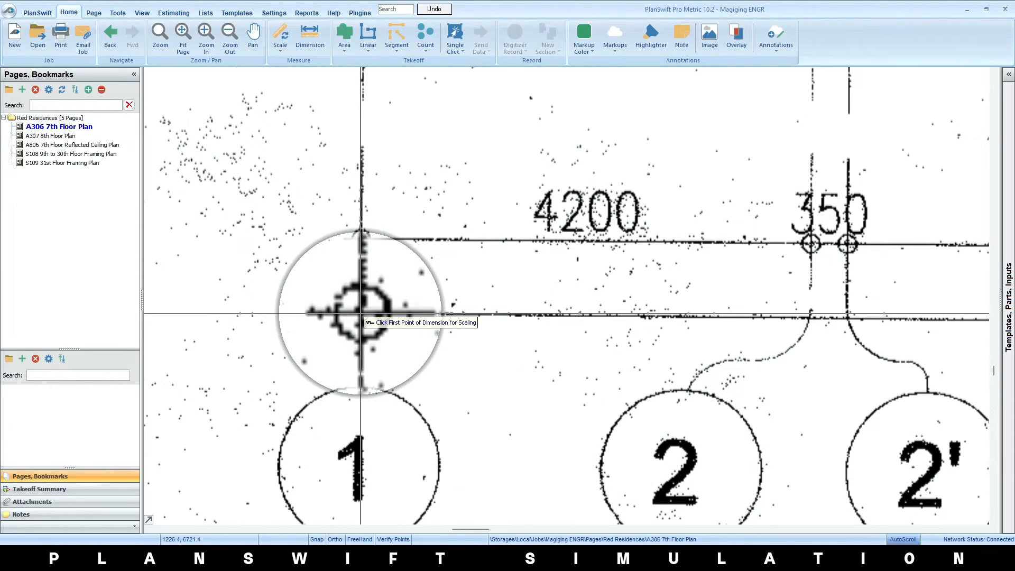
click(362, 313)
scroll(478, 321, down, 6)
scroll(680, 322, up, 10)
key(m)
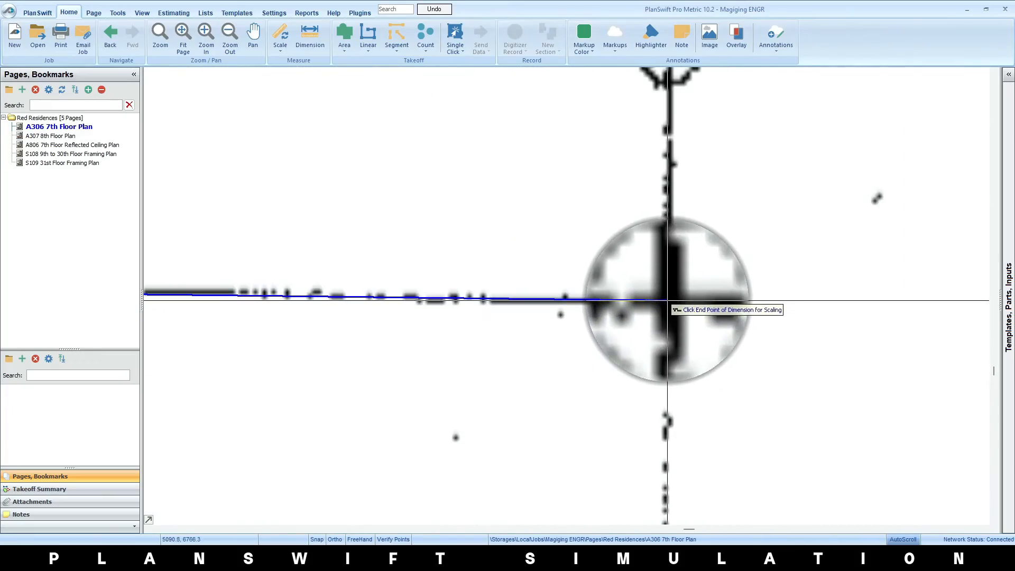
click(668, 301)
Start a second metric scale for the vertical direction with a known length of 59.975 m
scroll(633, 379, down, 2)
scroll(633, 378, down, 8)
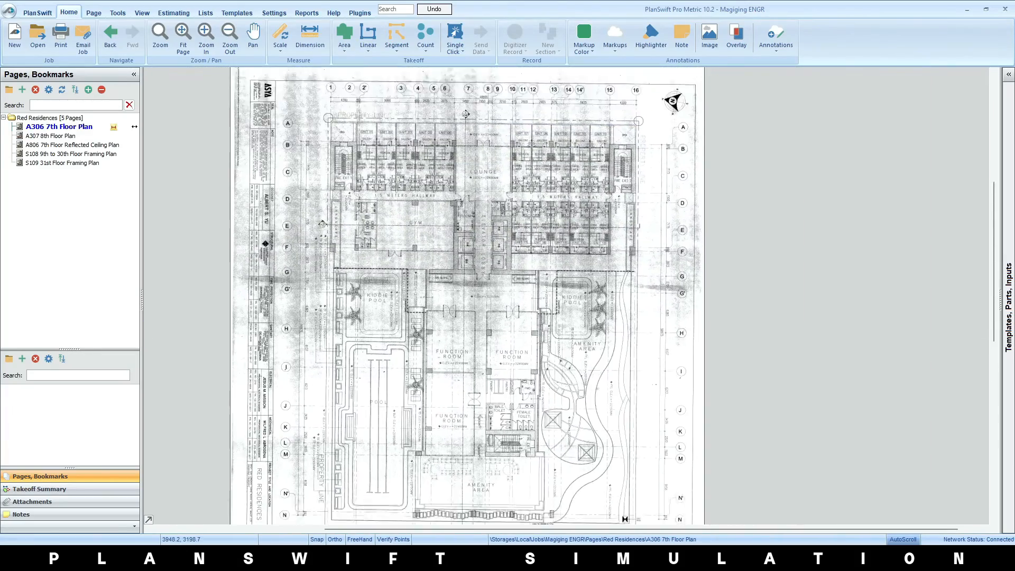
click(284, 36)
scroll(629, 290, up, 5)
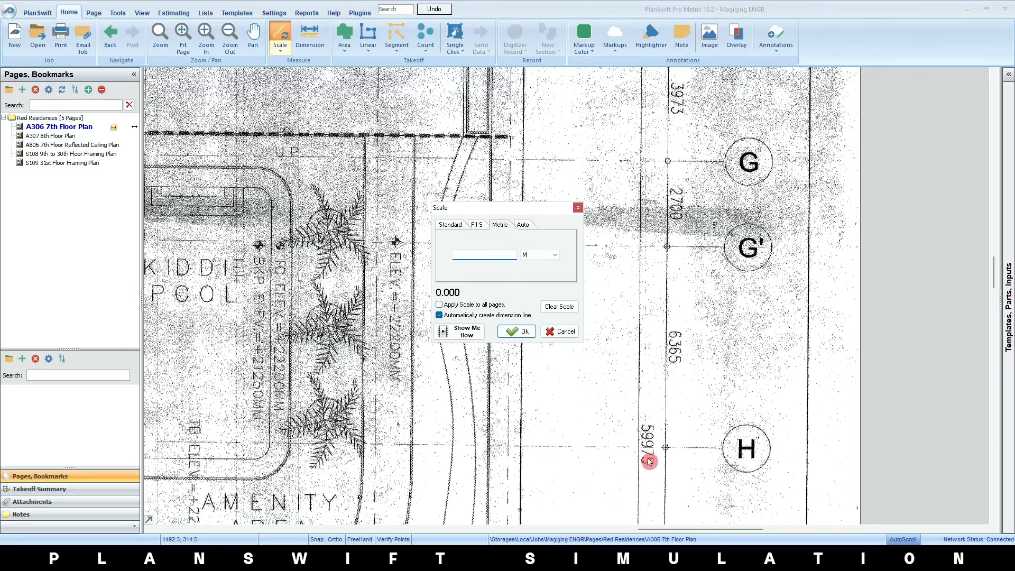
text(59.97)
click(516, 331)
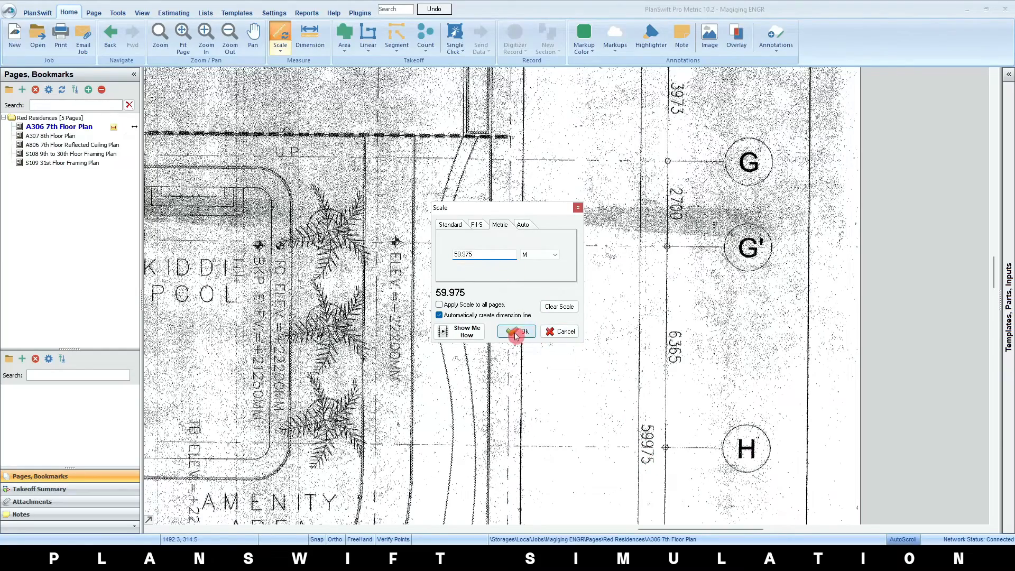
Mark the vertical scaling dimension from grid A down to grid N along the overall 59975 dimension line
scroll(559, 351, up, 8)
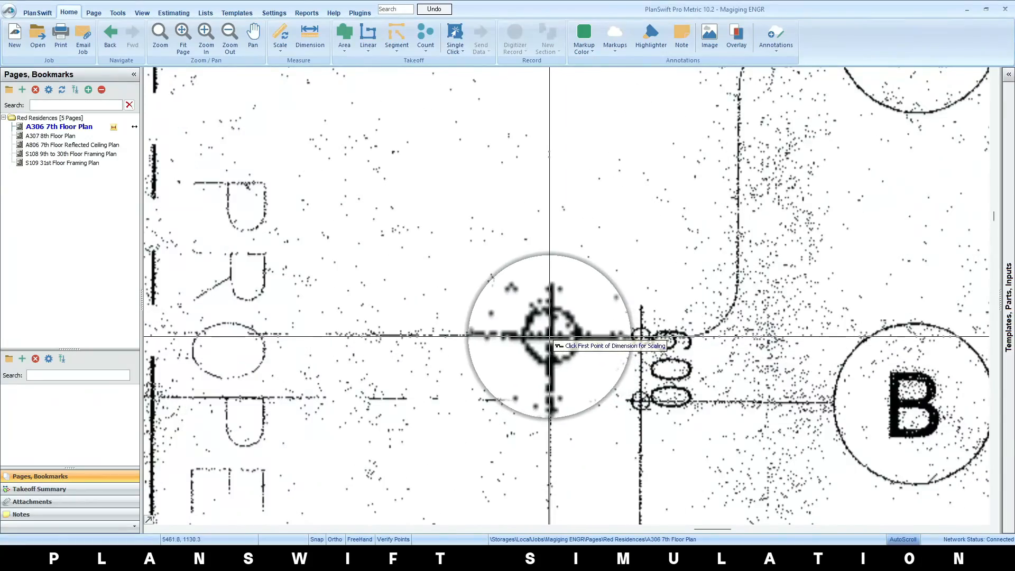
click(545, 335)
scroll(557, 449, down, 8)
scroll(655, 254, up, 10)
scroll(659, 273, up, 1)
click(618, 264)
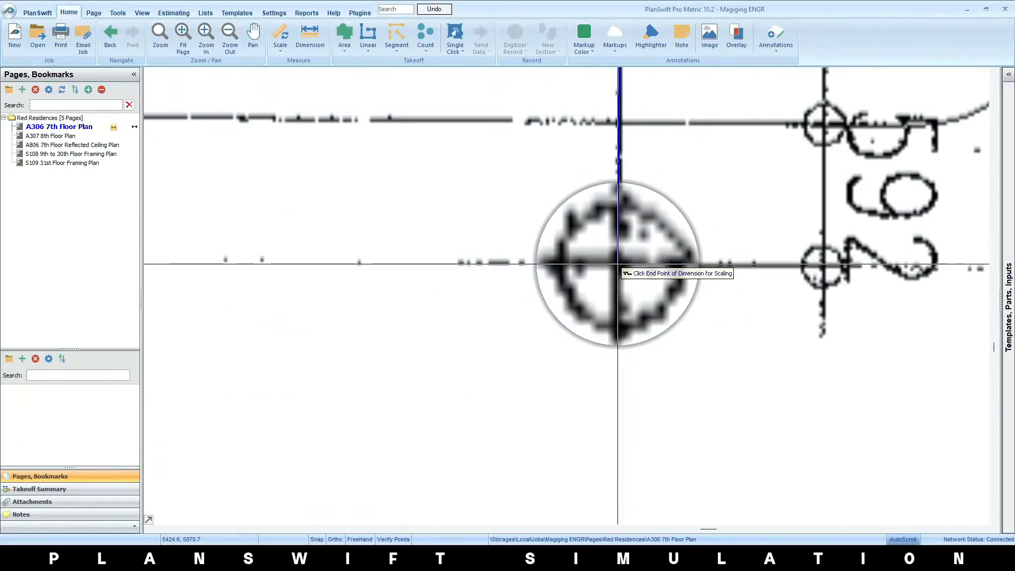
scroll(623, 334, down, 10)
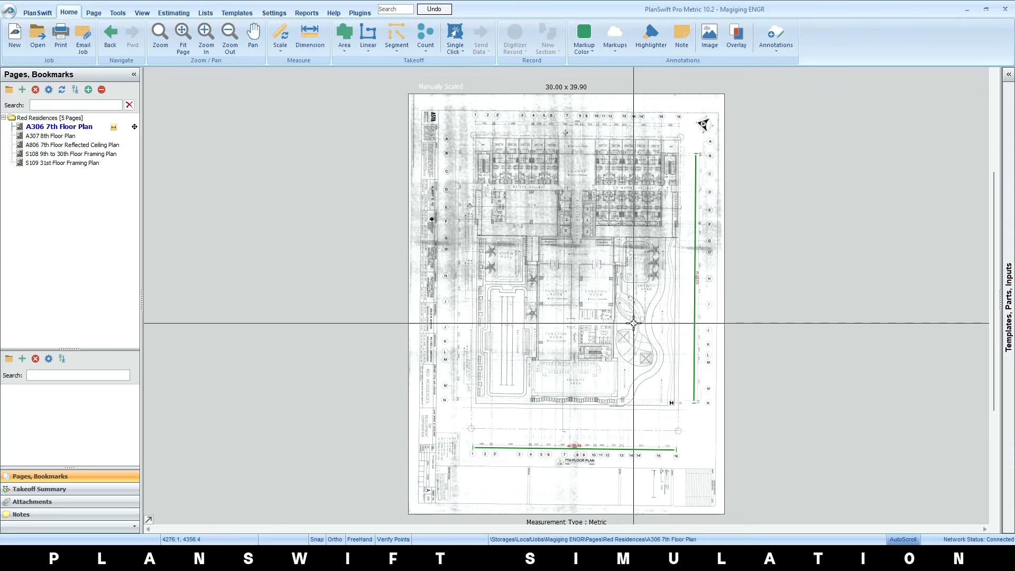
click(135, 131)
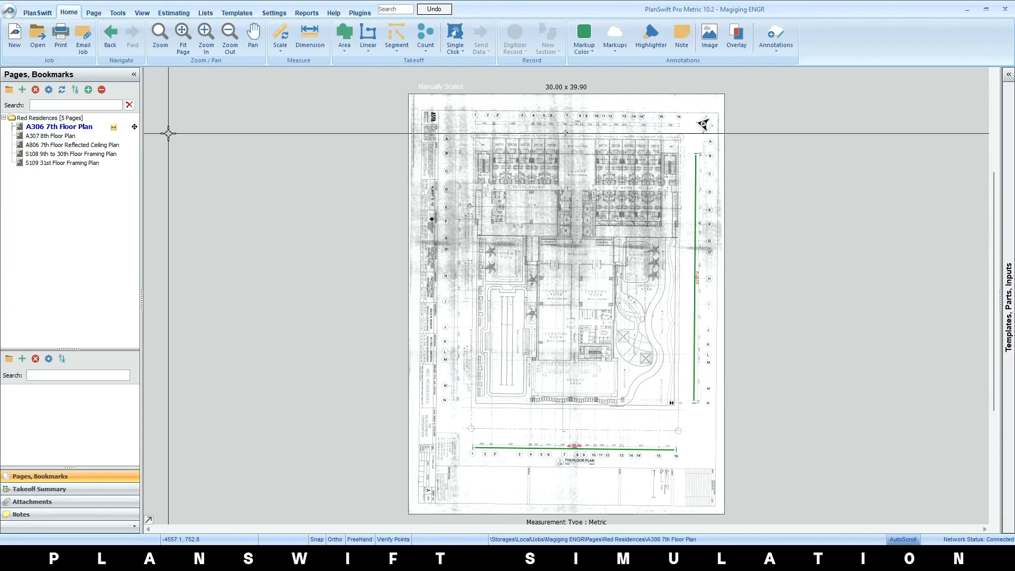
click(281, 37)
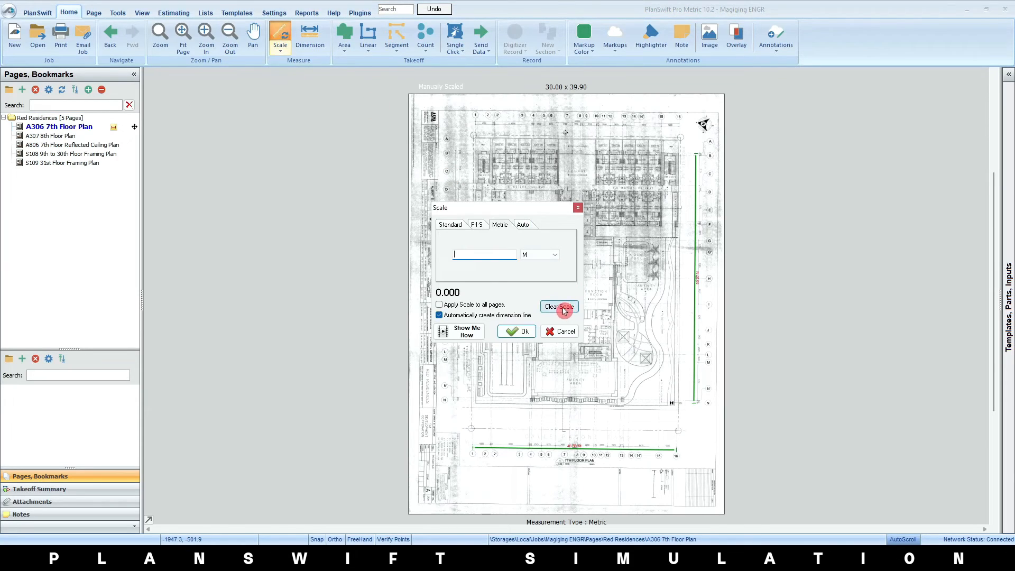
click(563, 310)
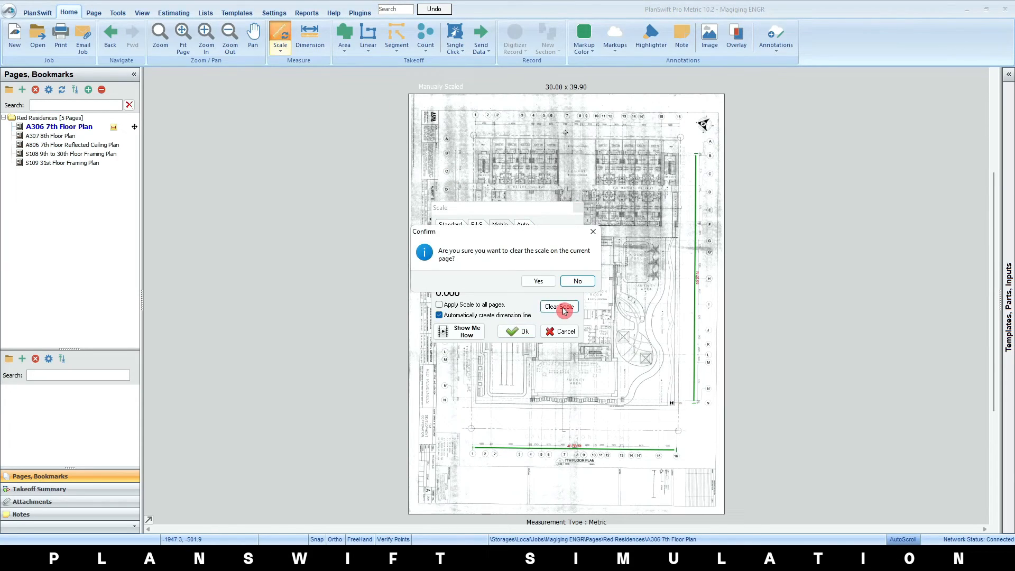
click(539, 281)
click(593, 232)
click(578, 208)
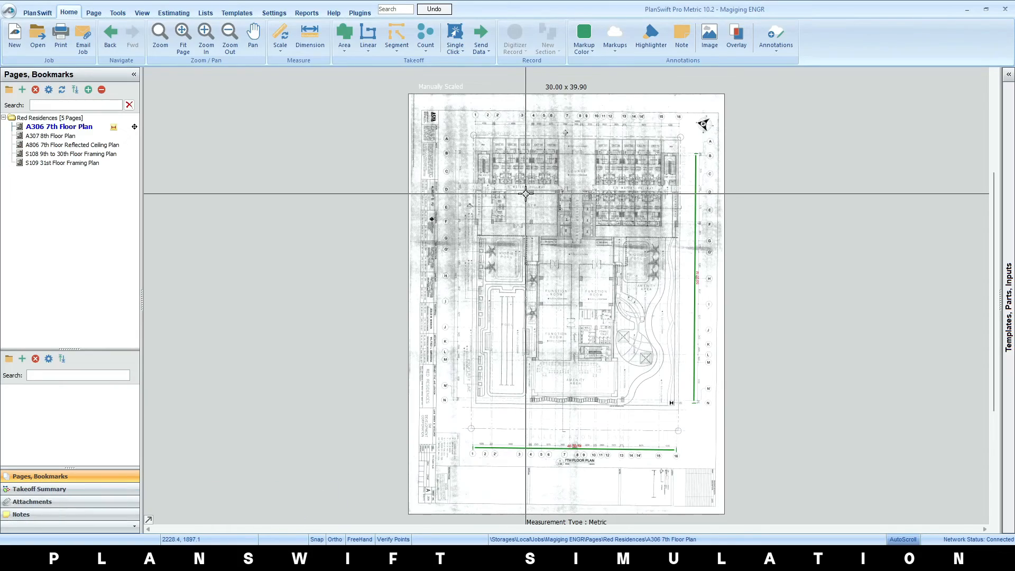
Dimension the upper border line of the 7th Floor Plan sheet from its left corner across to its right edge in Ortho mode
scroll(422, 111, up, 10)
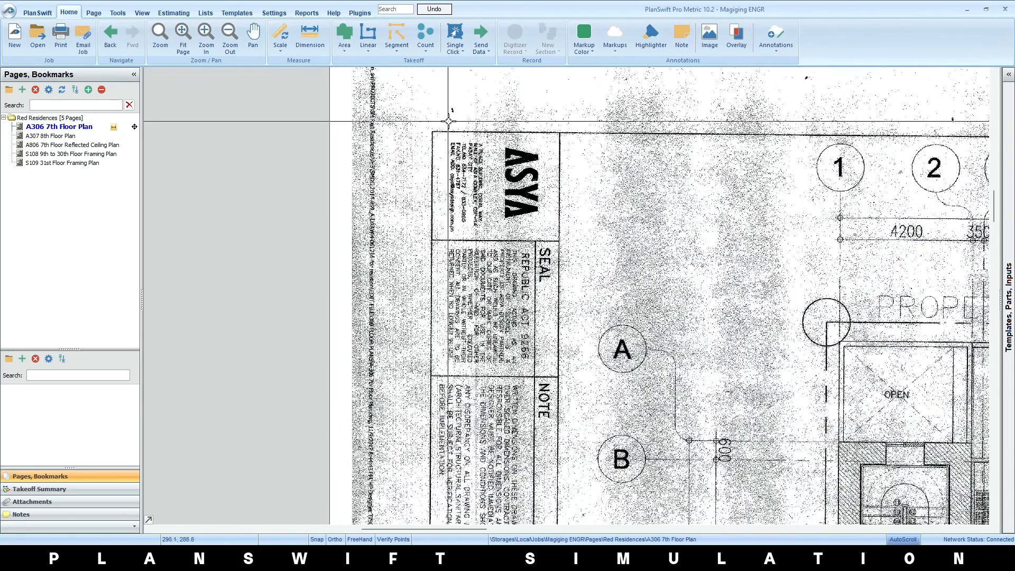
click(317, 42)
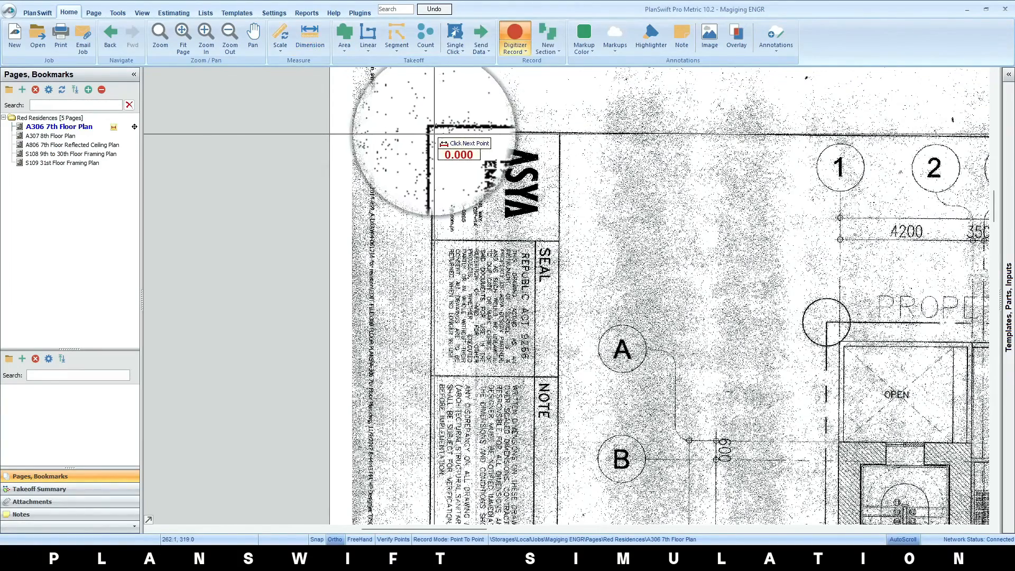
click(432, 129)
scroll(883, 125, down, 5)
scroll(894, 131, up, 8)
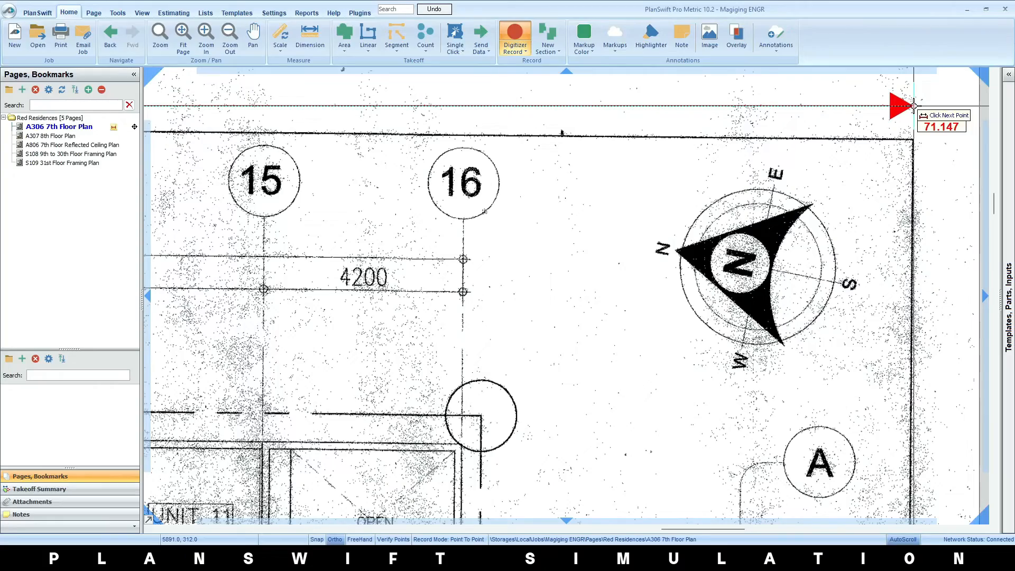
click(914, 106)
scroll(893, 180, down, 5)
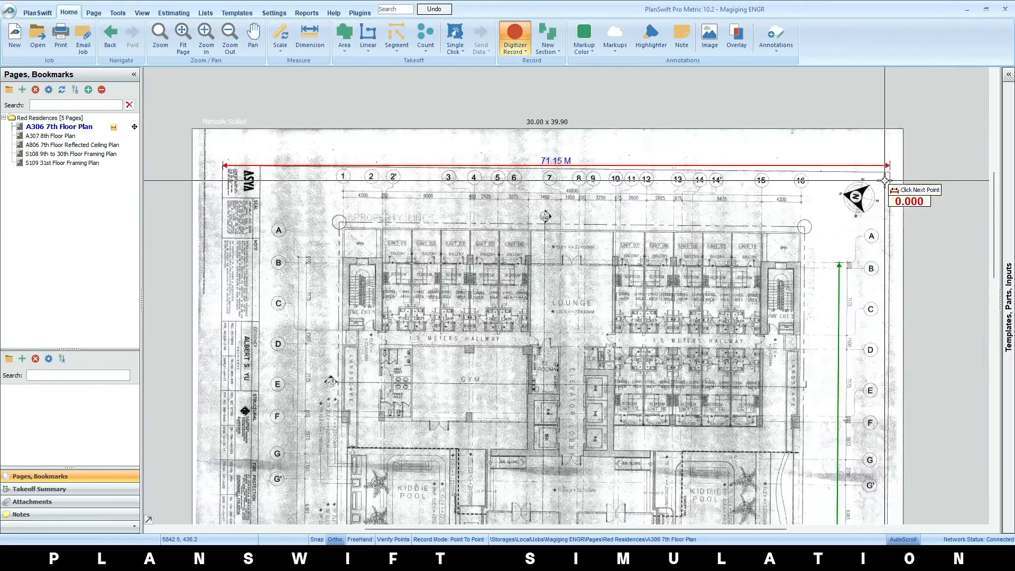
scroll(646, 192, up, 4)
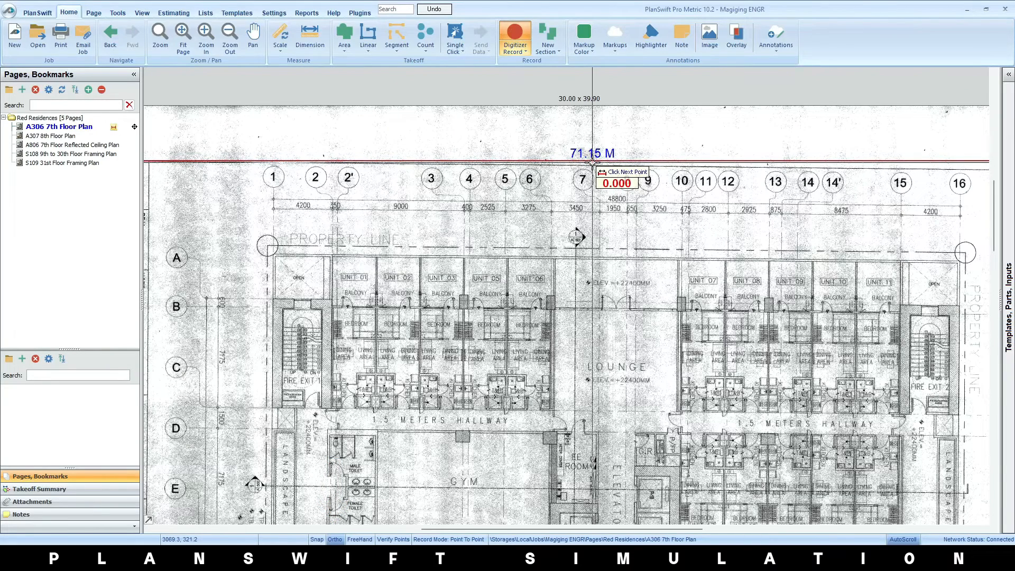
Toggle Ortho mode off and on again, leaving it switched on
click(337, 541)
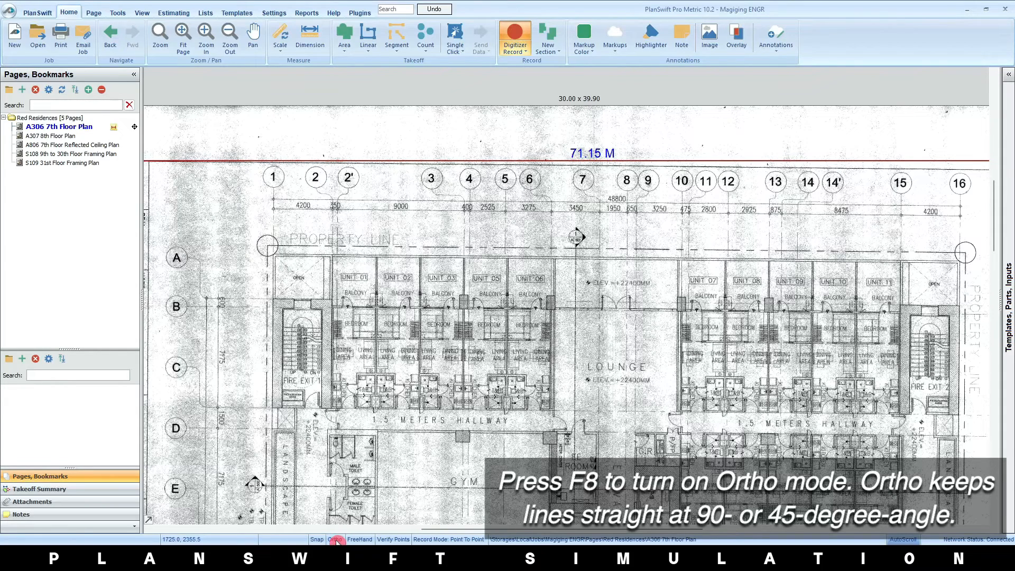
click(336, 541)
click(336, 541)
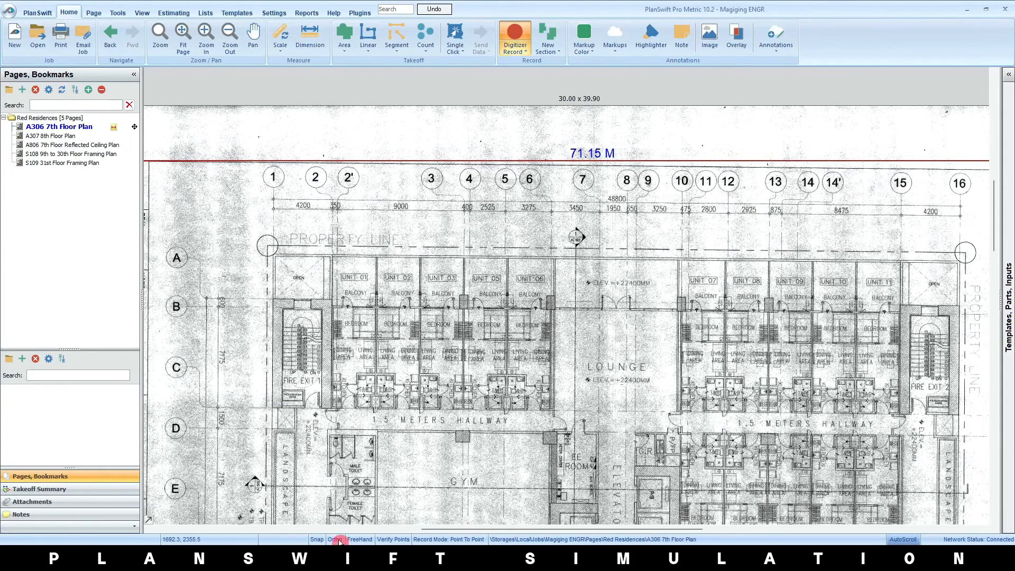
click(339, 541)
click(334, 539)
click(386, 470)
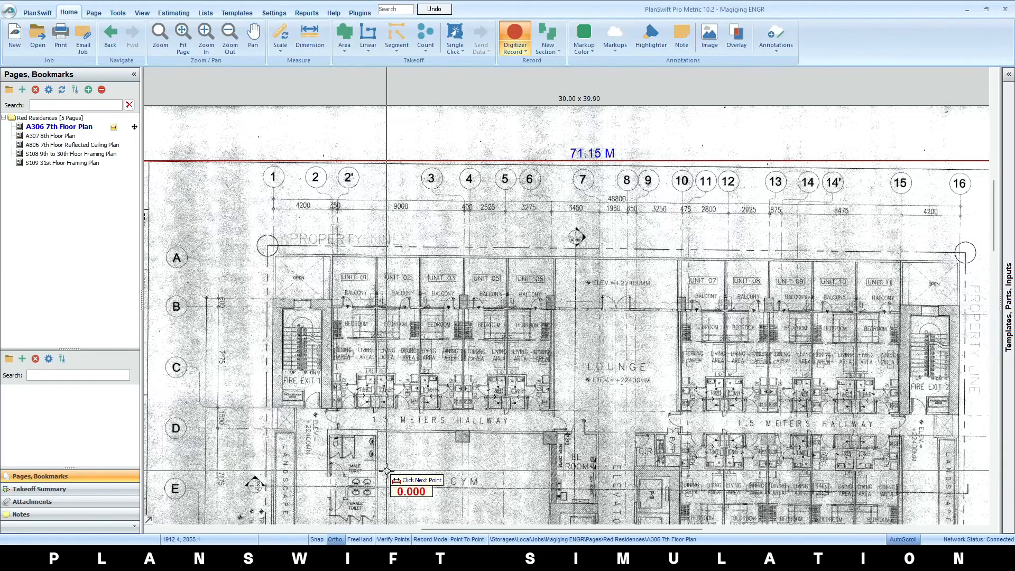
Level the 7th Floor Plan page using the left and right corners of the sheet's upper border line as reference points
scroll(386, 469, down, 5)
scroll(547, 276, up, 1)
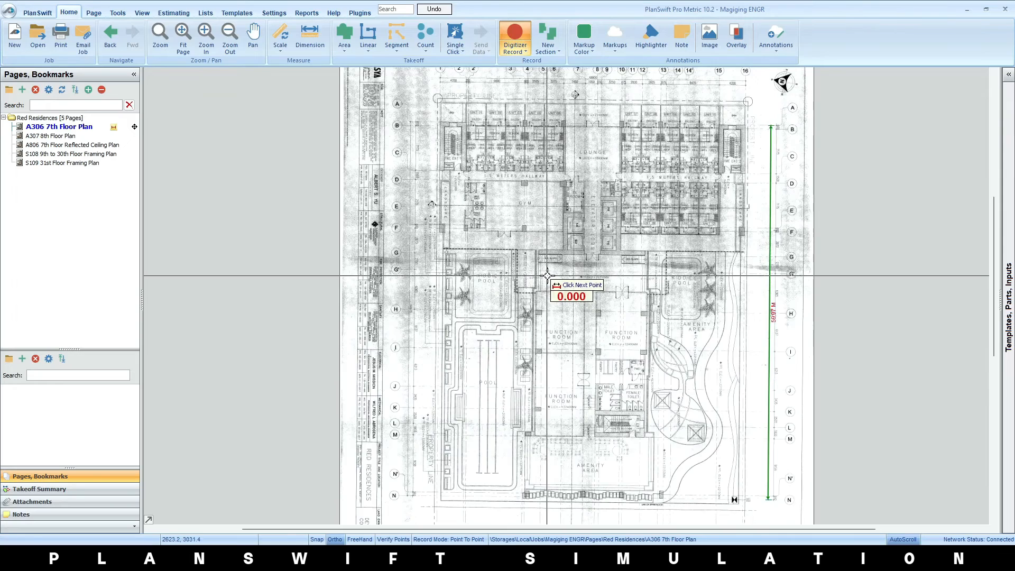
scroll(547, 276, down, 1)
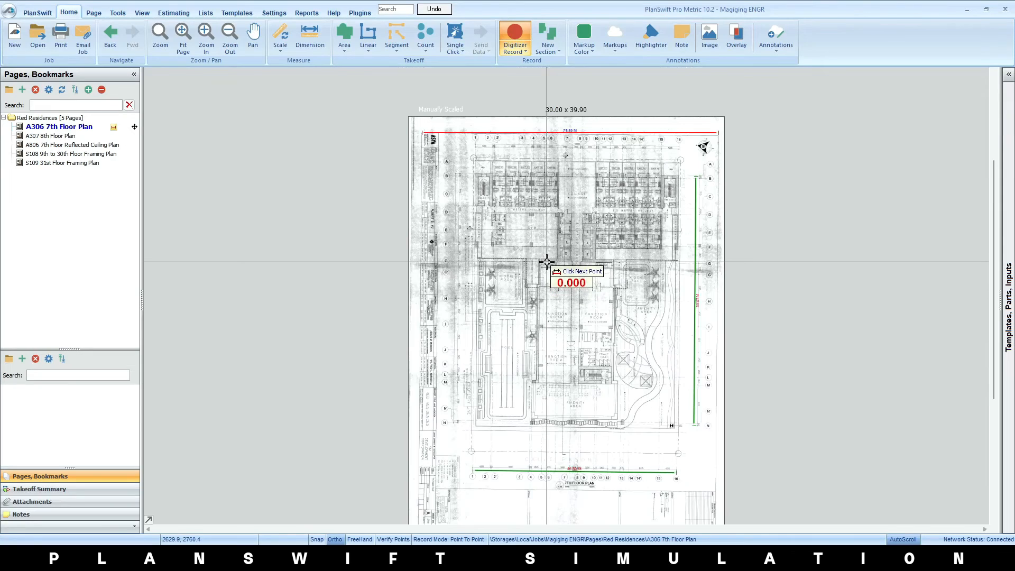
click(93, 14)
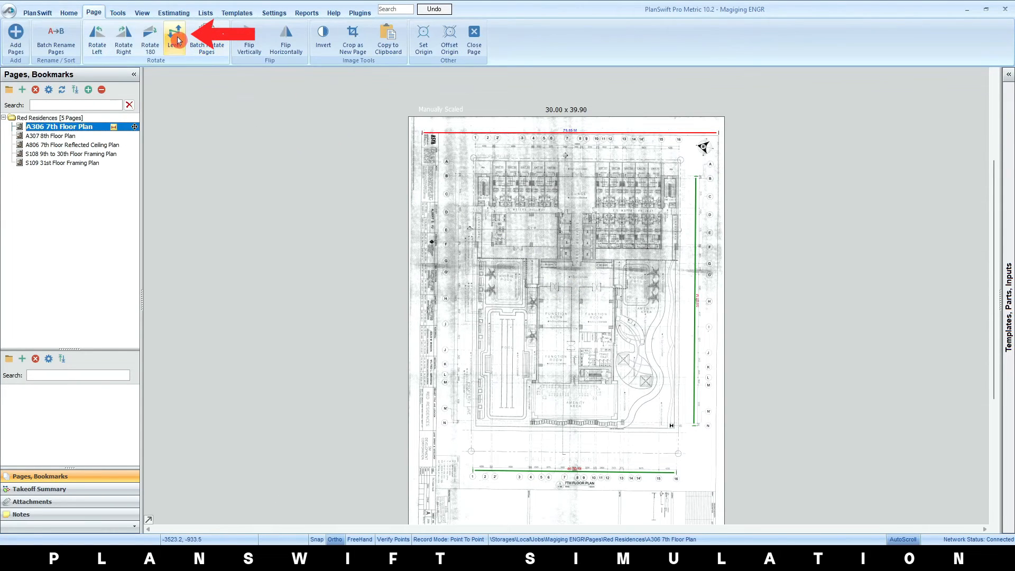
click(177, 40)
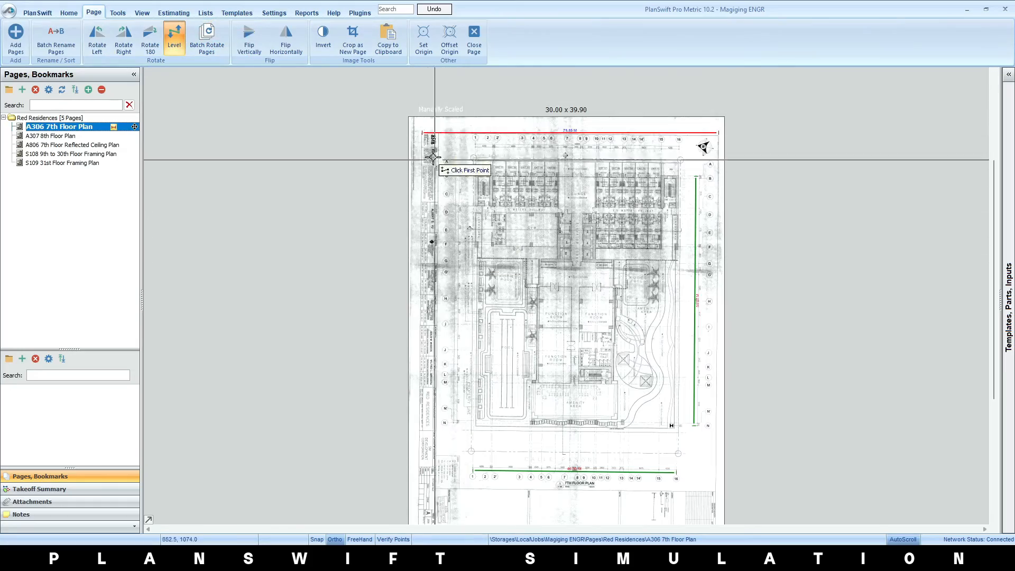
scroll(424, 132, up, 6)
scroll(418, 176, up, 5)
click(410, 181)
scroll(460, 195, down, 6)
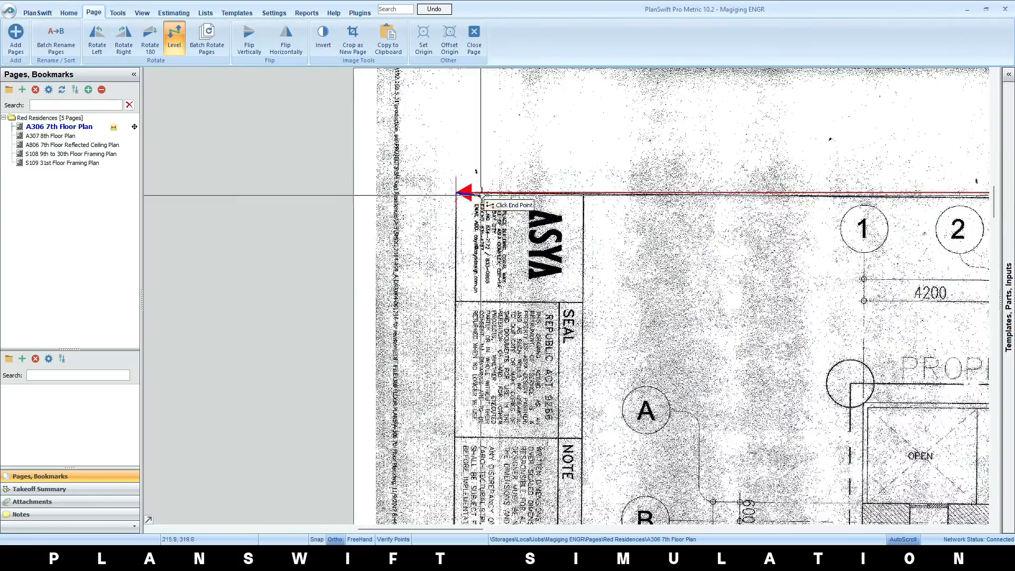
scroll(581, 206, down, 6)
scroll(682, 222, up, 6)
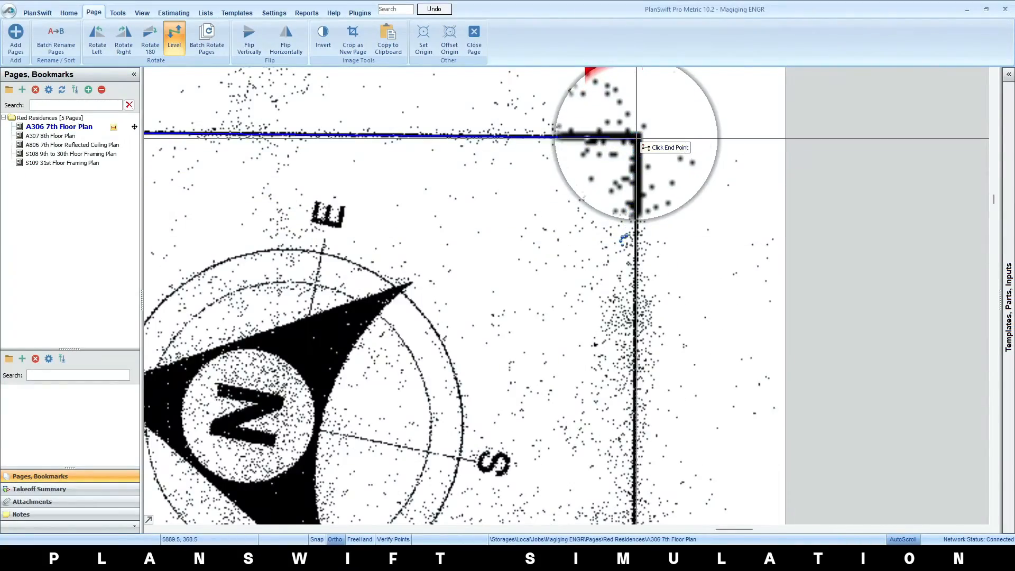
click(636, 138)
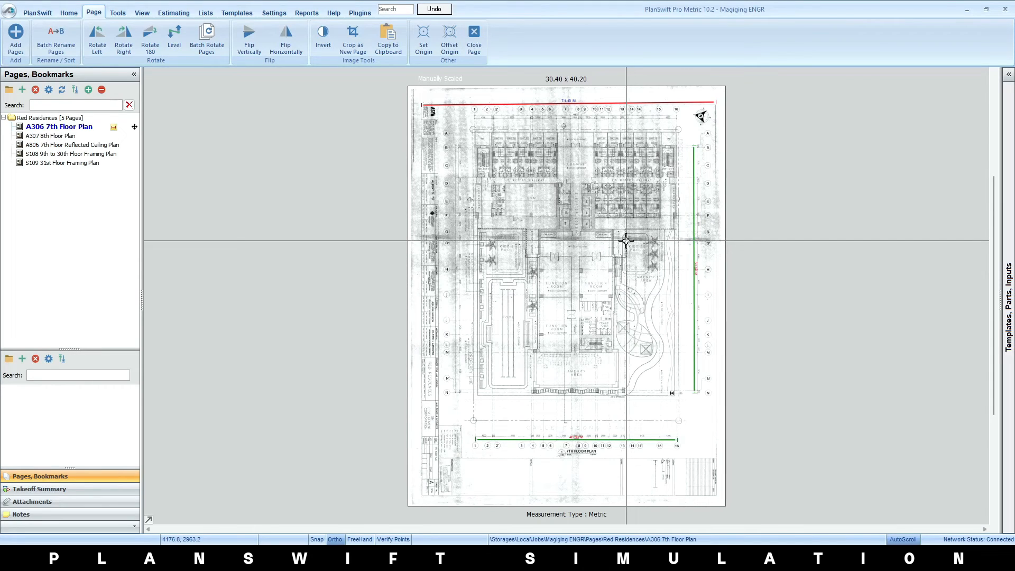
Open the A307 8th Floor Plan page
click(77, 136)
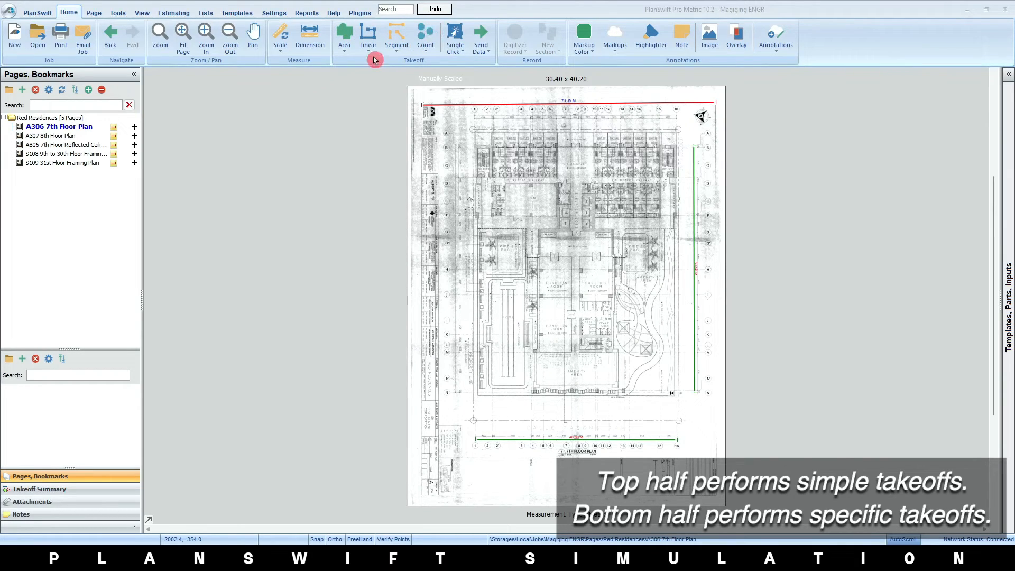
click(344, 48)
click(368, 48)
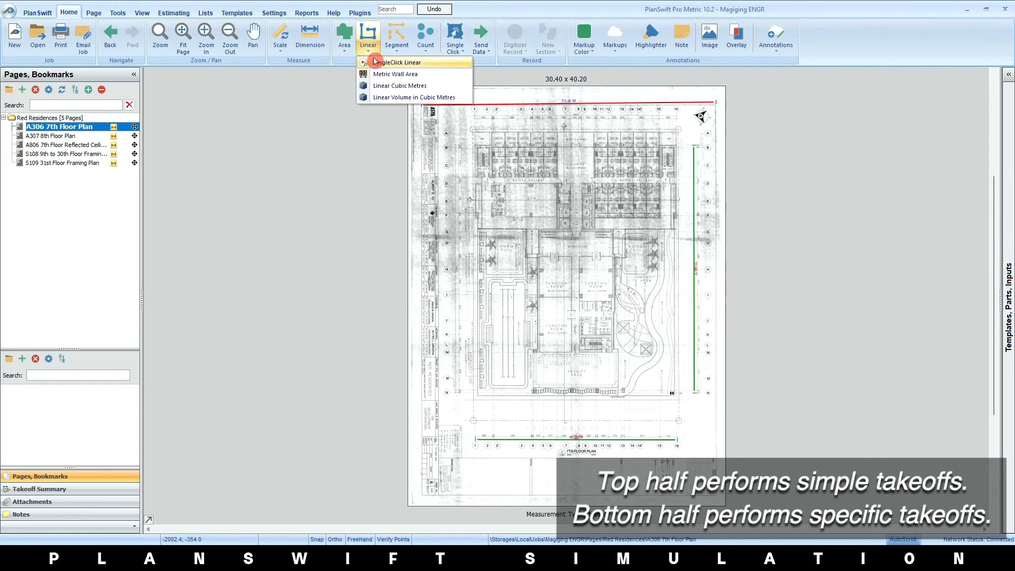
click(375, 51)
click(400, 50)
click(401, 50)
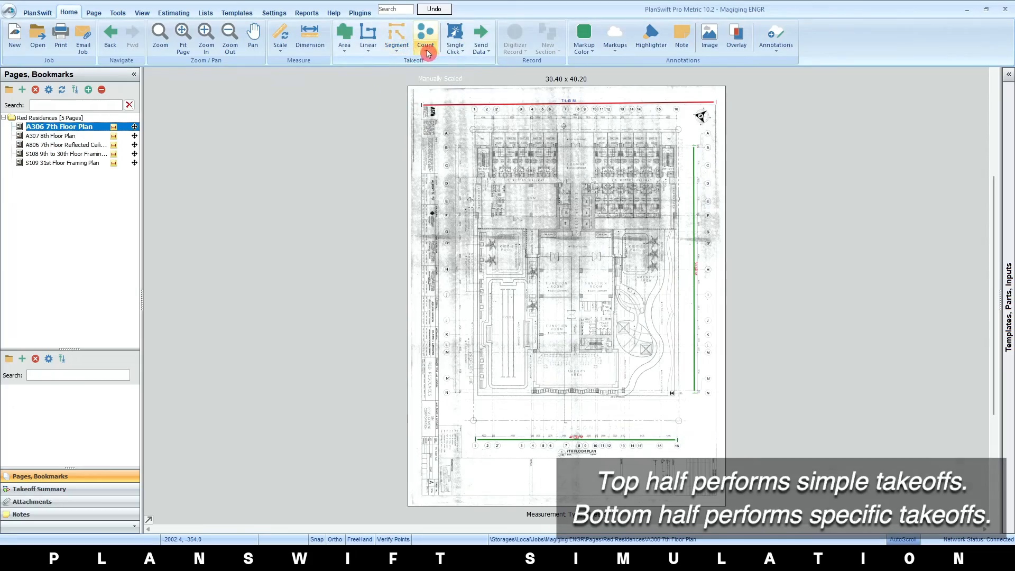
click(428, 52)
click(428, 53)
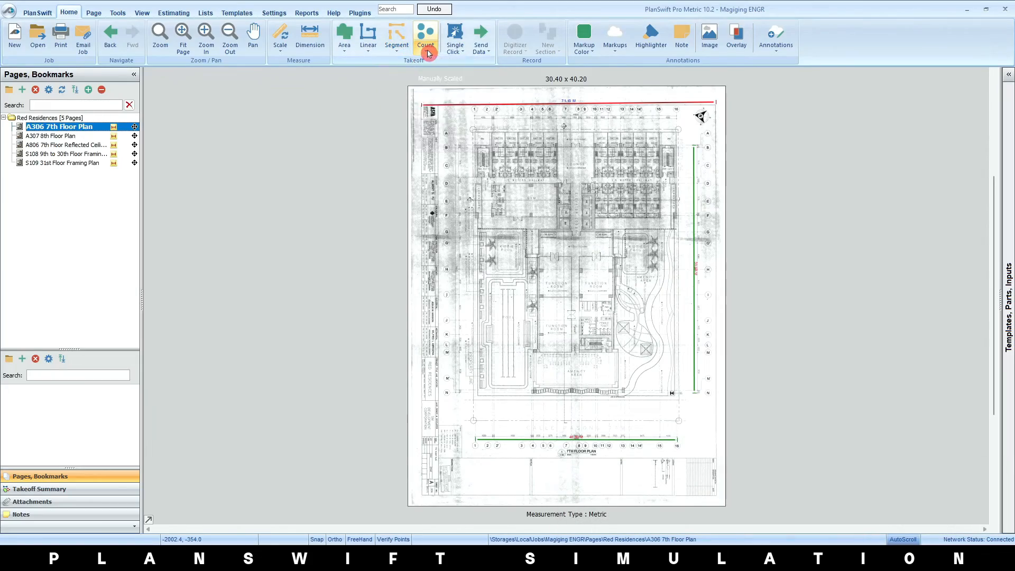
Start an area takeoff named Bathroom on the 7th Floor Plan, with a green color and Solid fill type
scroll(568, 161, up, 5)
scroll(453, 168, up, 2)
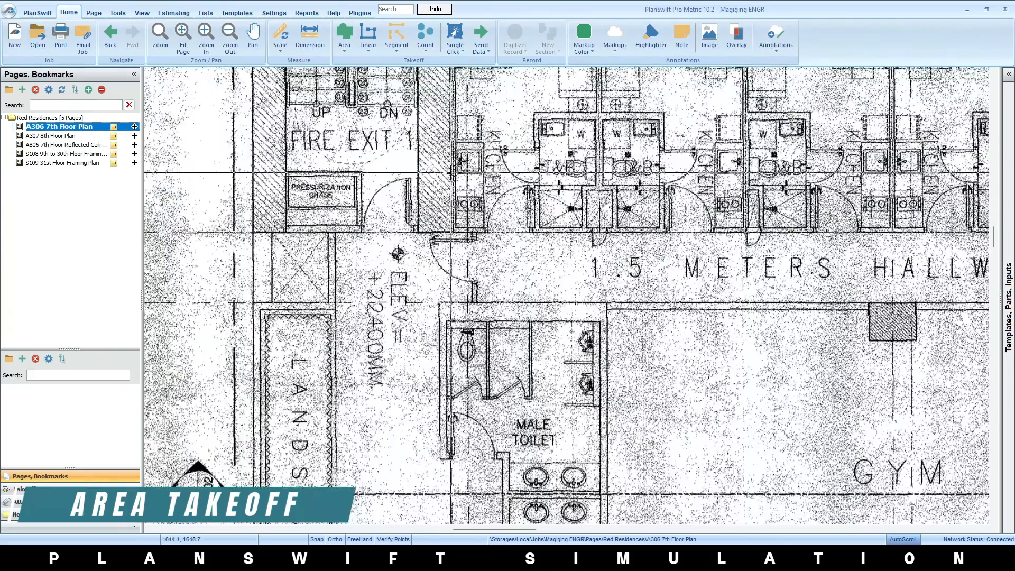
scroll(584, 169, up, 2)
scroll(528, 226, up, 3)
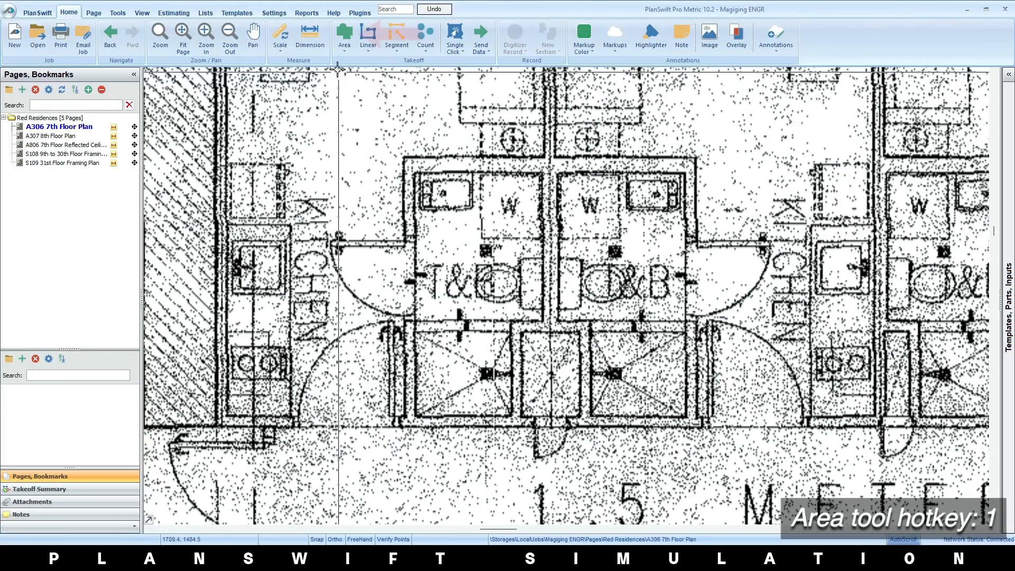
click(344, 33)
click(457, 256)
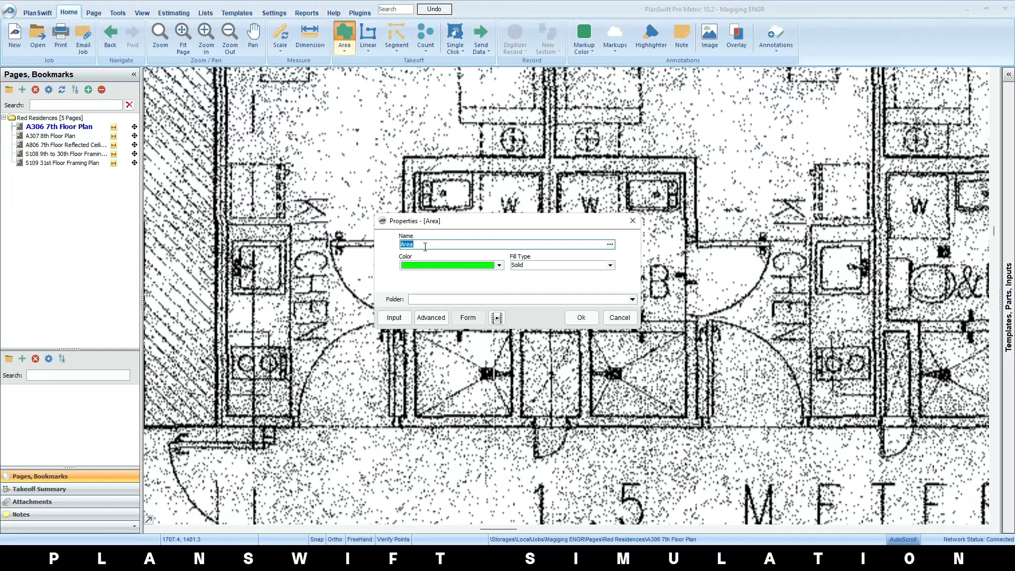
click(540, 270)
click(454, 256)
click(499, 266)
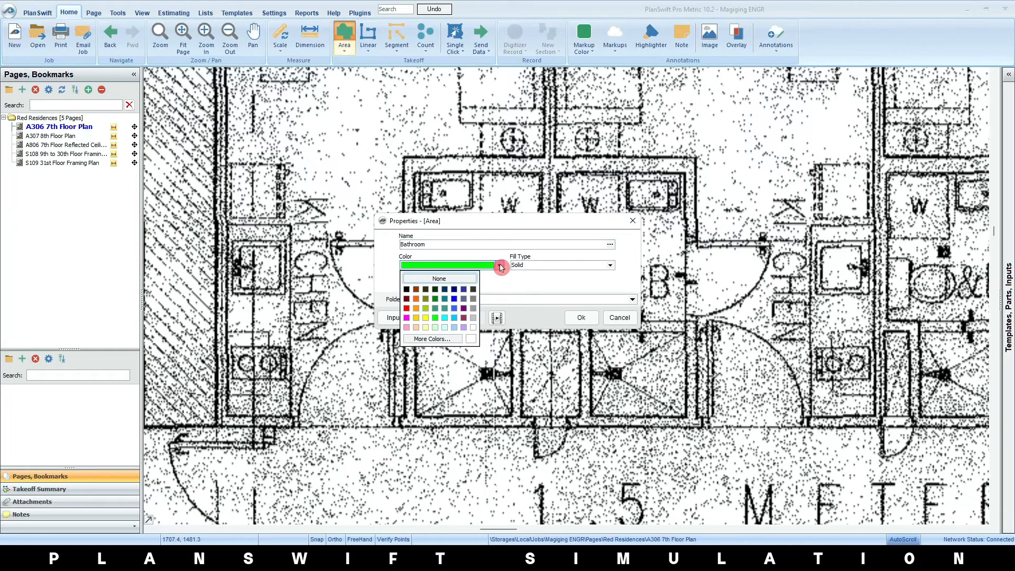
click(608, 267)
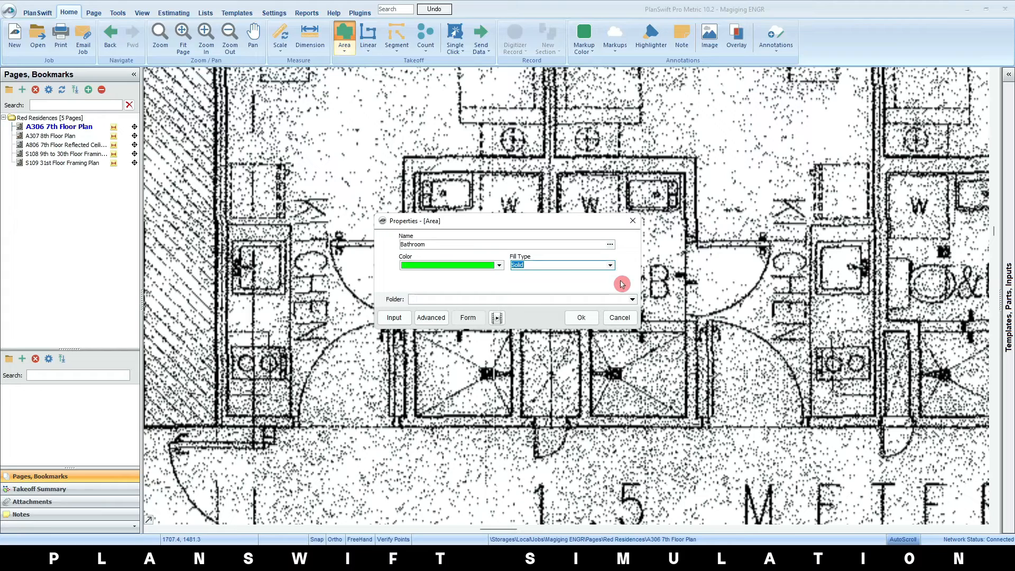
click(581, 317)
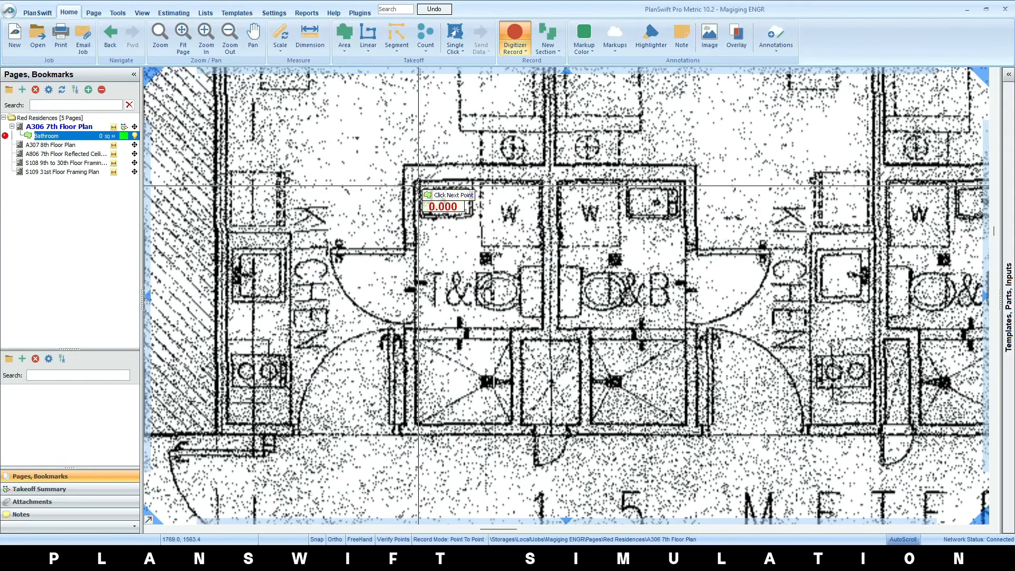
Trace the L-shaped outline of the first unit's T&B along its inner walls, including the shower, and stop recording the Bathroom area
drag(418, 186, 415, 181)
drag(535, 187, 541, 182)
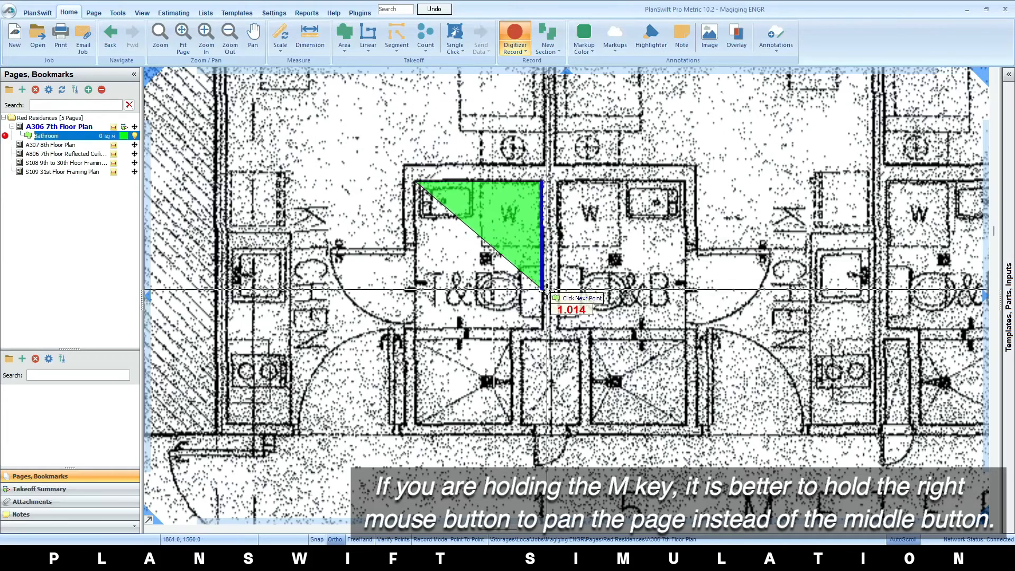
drag(542, 327, 542, 328)
click(541, 328)
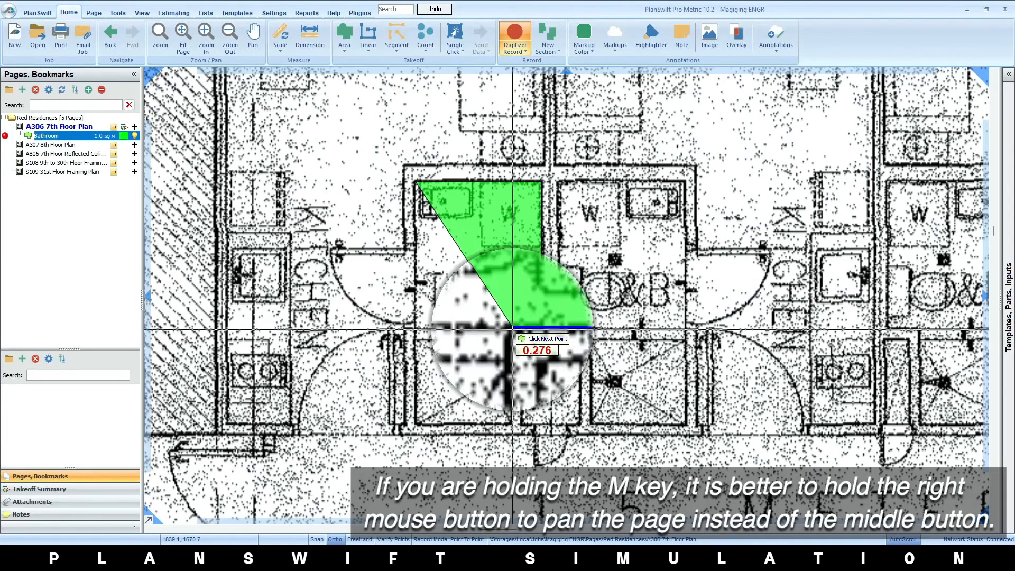
click(510, 328)
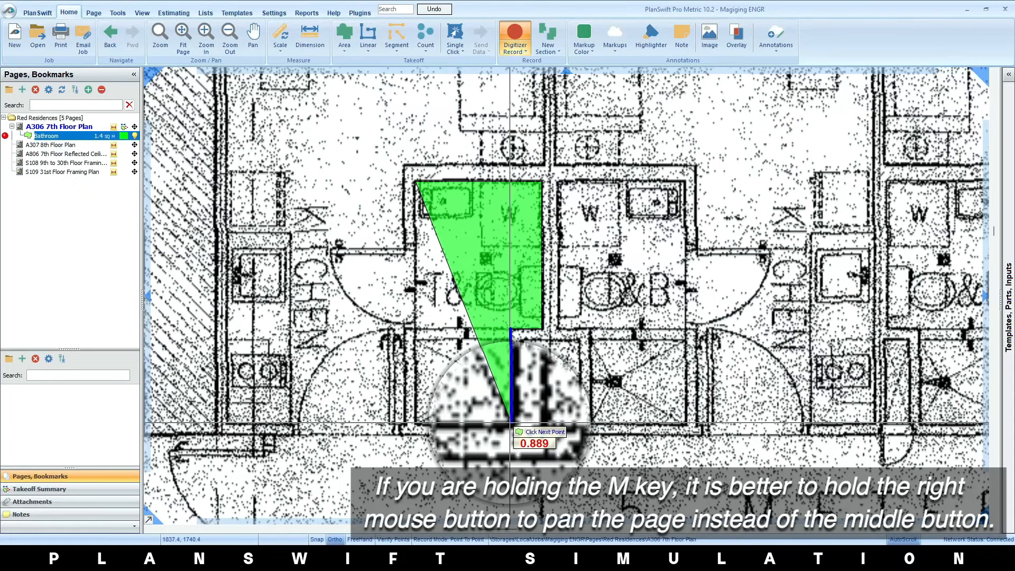
click(511, 422)
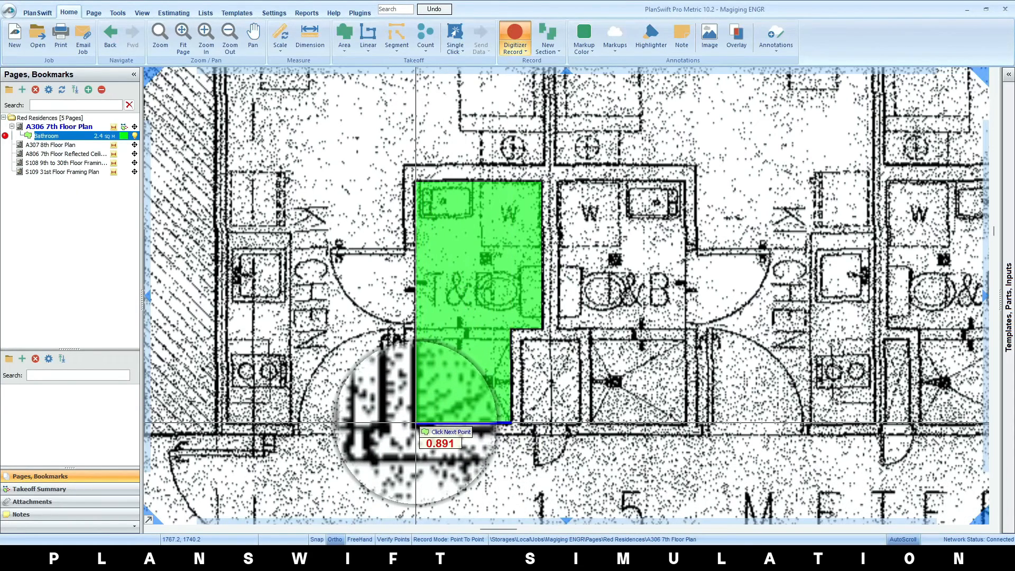
click(415, 423)
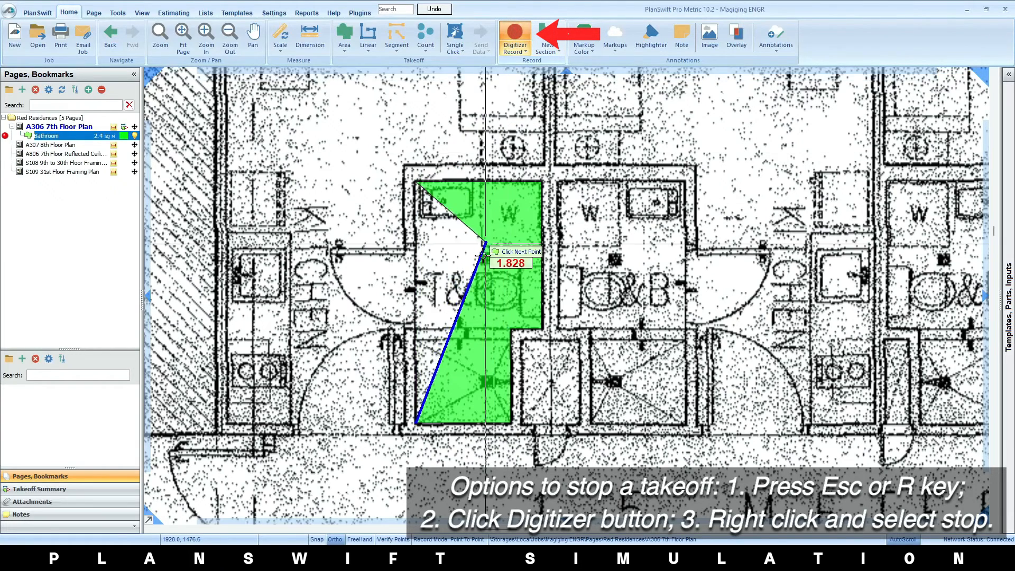
right_click(386, 347)
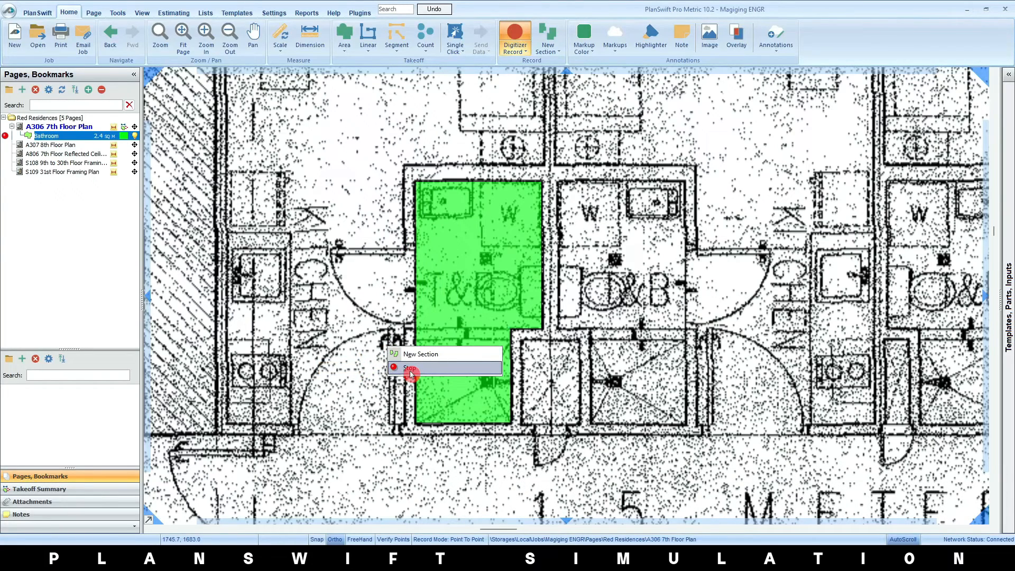
click(411, 369)
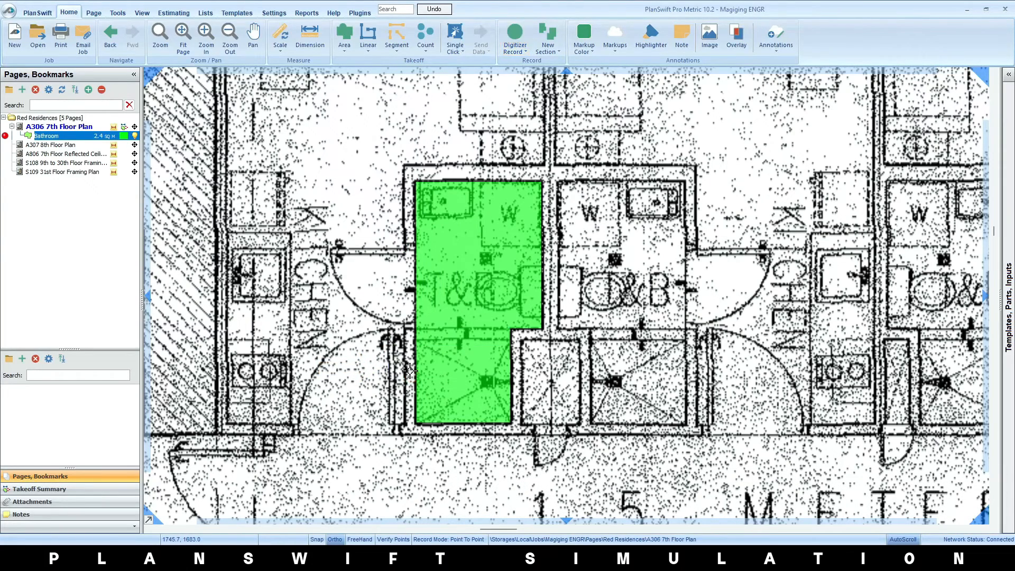
Start an area takeoff named Balcony on the 7th Floor Plan, with a yellow color and Solid fill type
scroll(407, 360, down, 3)
drag(464, 203, 530, 419)
scroll(447, 263, up, 3)
drag(403, 326, 393, 281)
drag(643, 389, 638, 294)
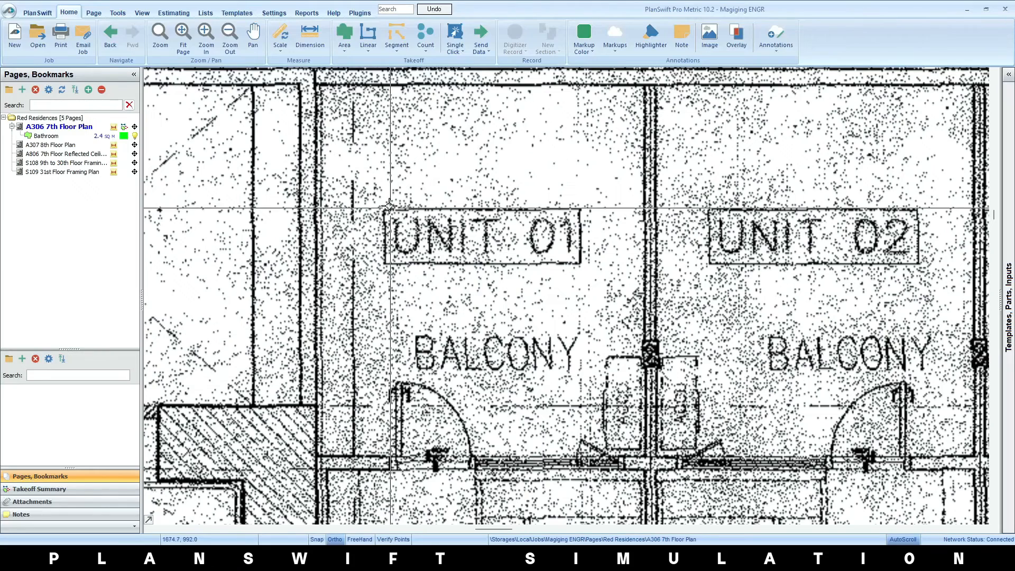
click(346, 37)
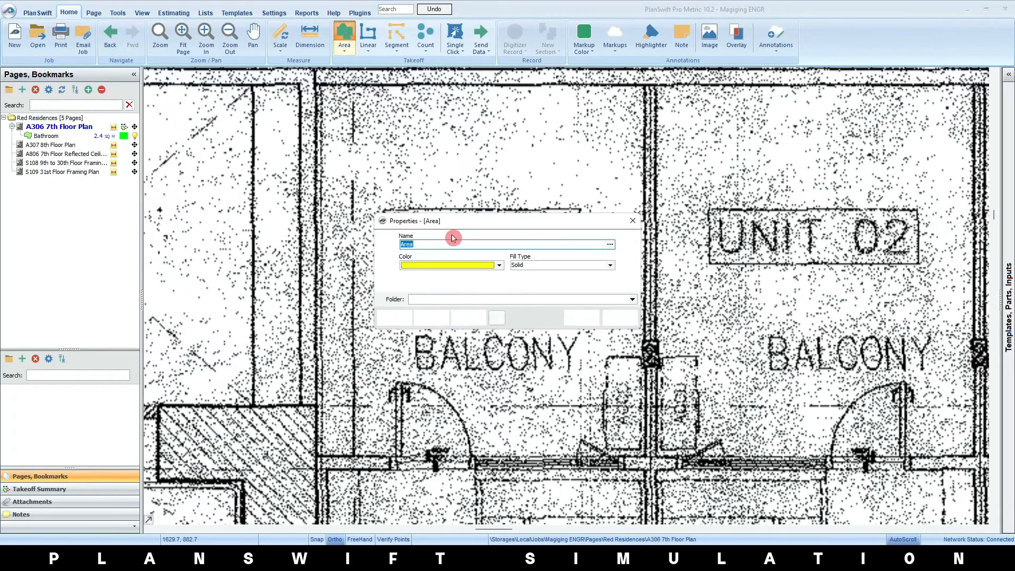
text(Balcony)
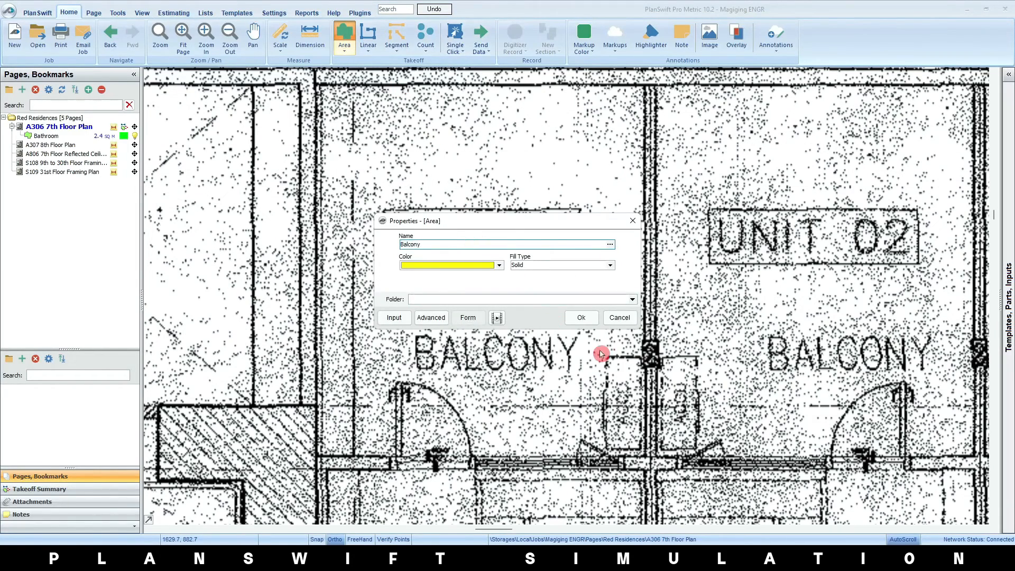
click(581, 317)
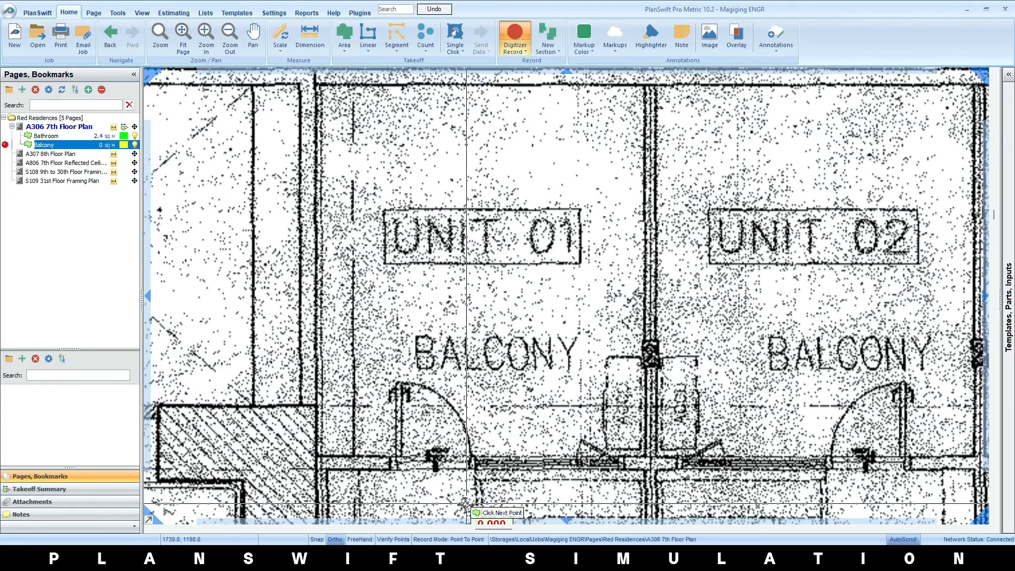
Switch the record mode to Box and cover the Unit 01 and Unit 02 balconies between their inner wall corners
click(449, 540)
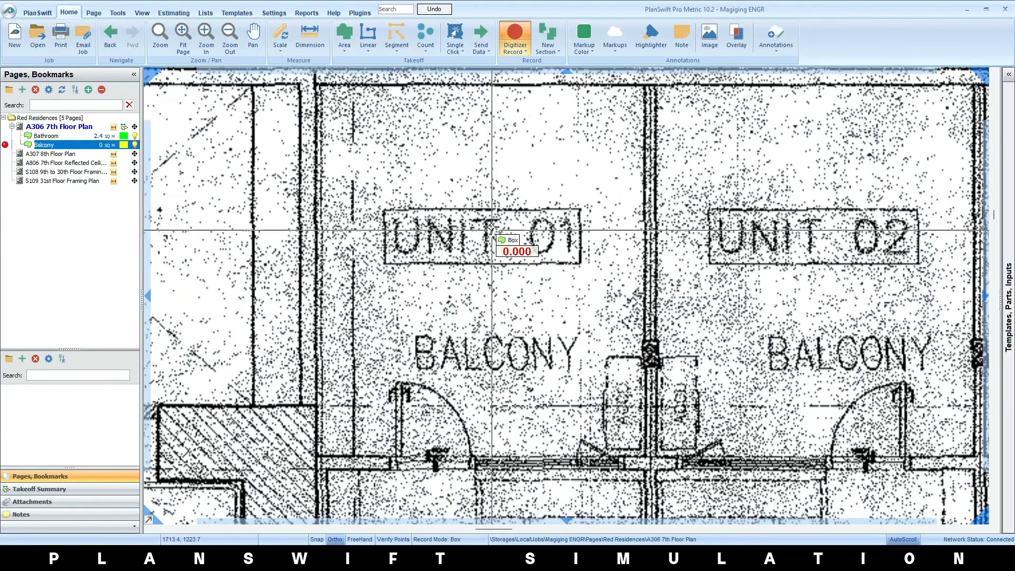
click(316, 86)
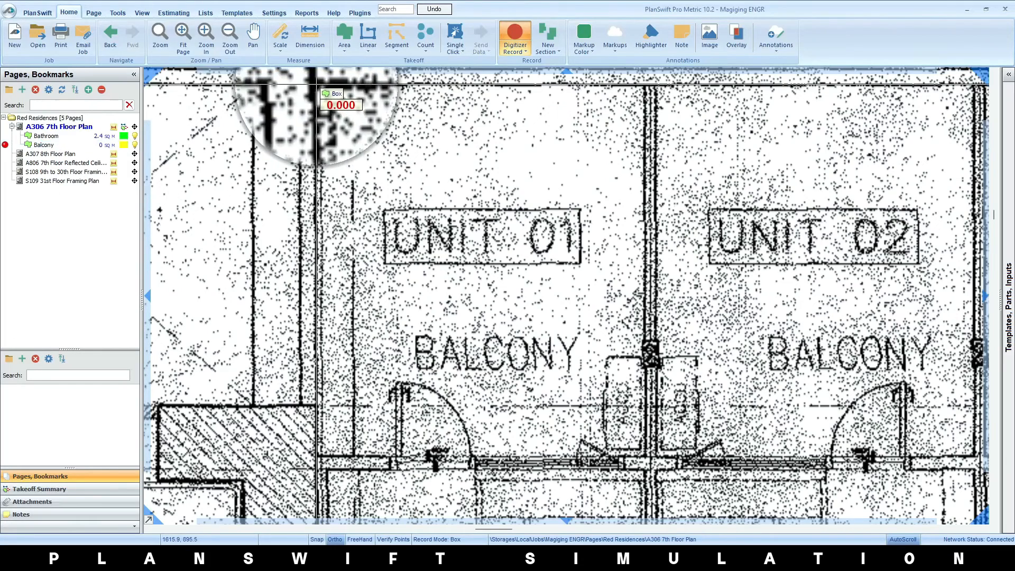
click(646, 454)
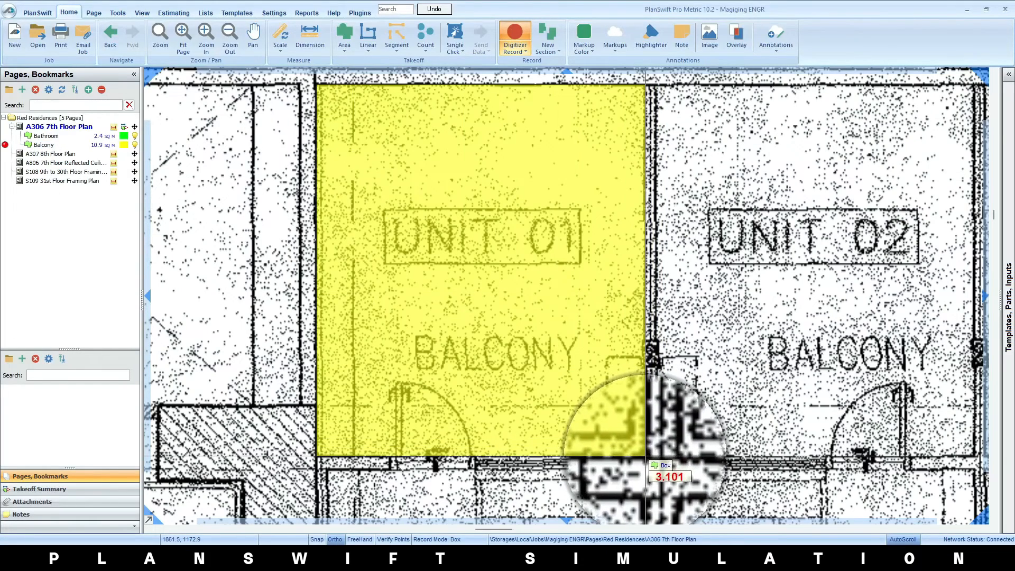
click(657, 86)
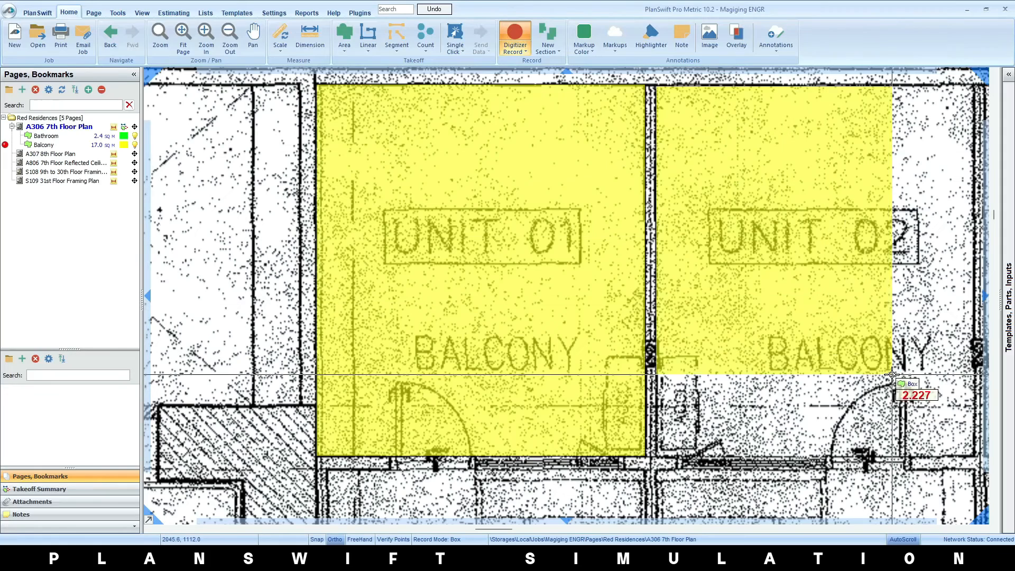
click(974, 455)
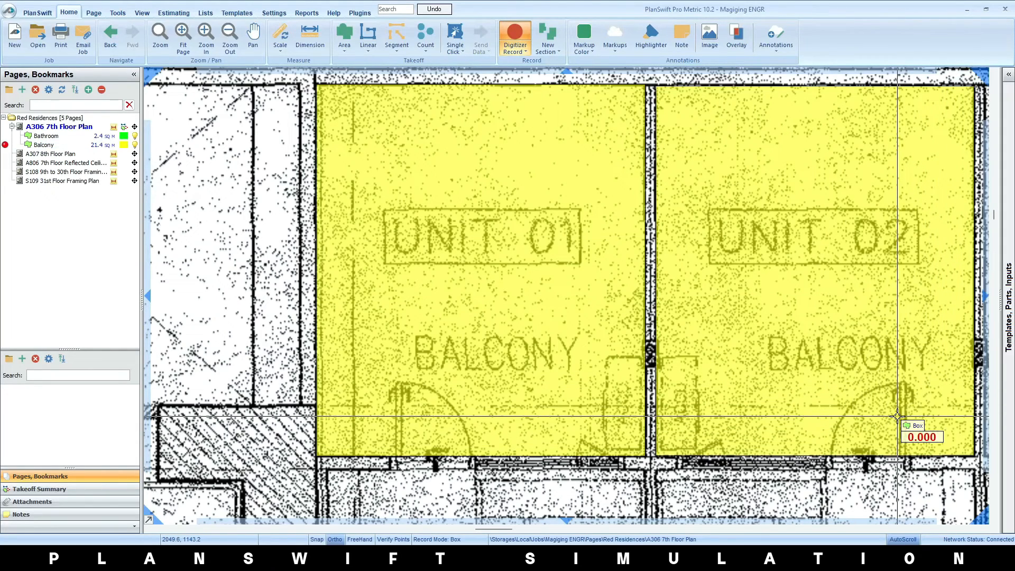
Trace the Unit 03 balcony point to point, excluding the hatched column in its corner, and stop recording the Balcony area
scroll(897, 417, down, 3)
scroll(686, 343, up, 3)
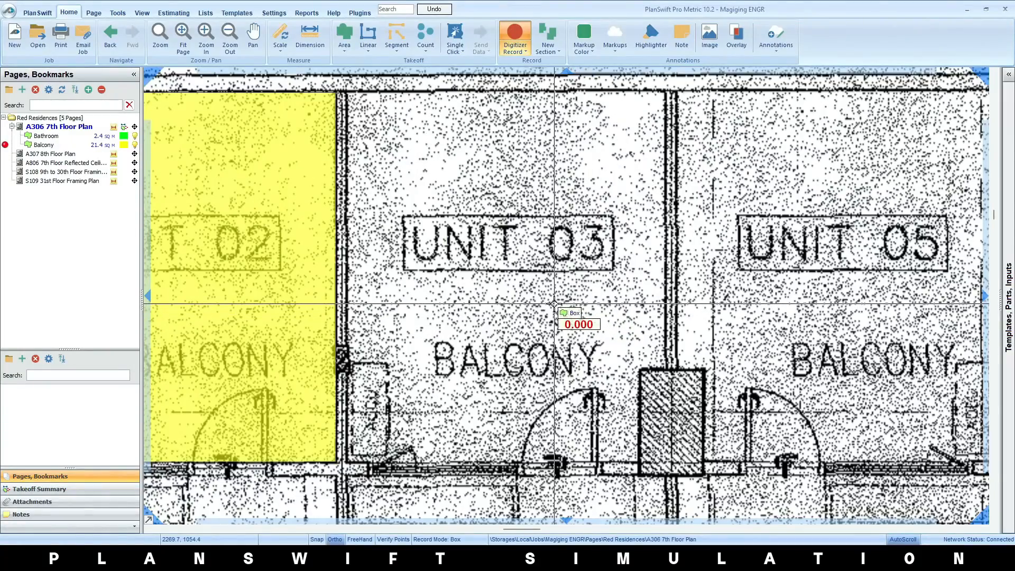
click(346, 92)
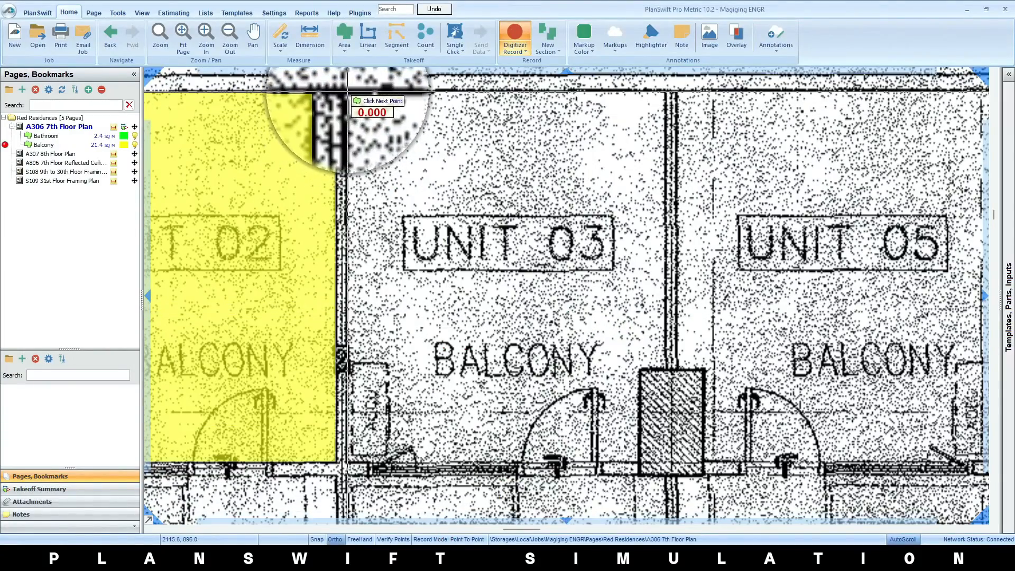
click(665, 92)
click(664, 364)
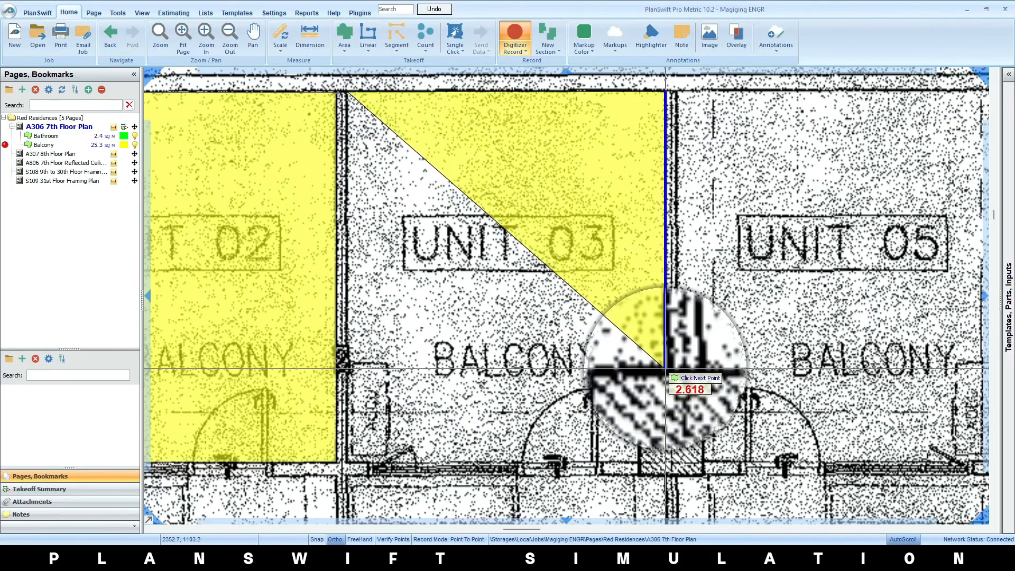
click(640, 367)
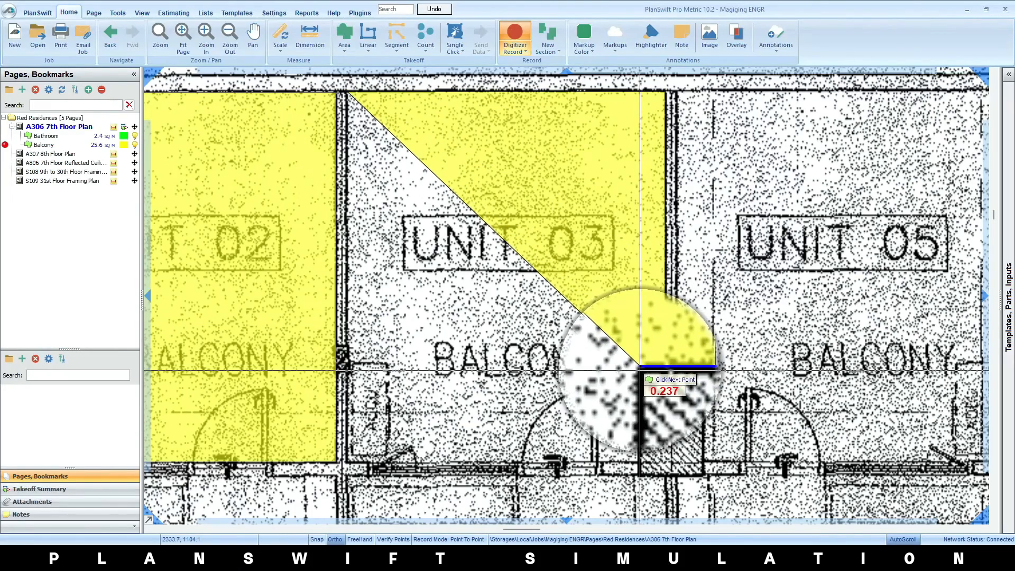
click(640, 462)
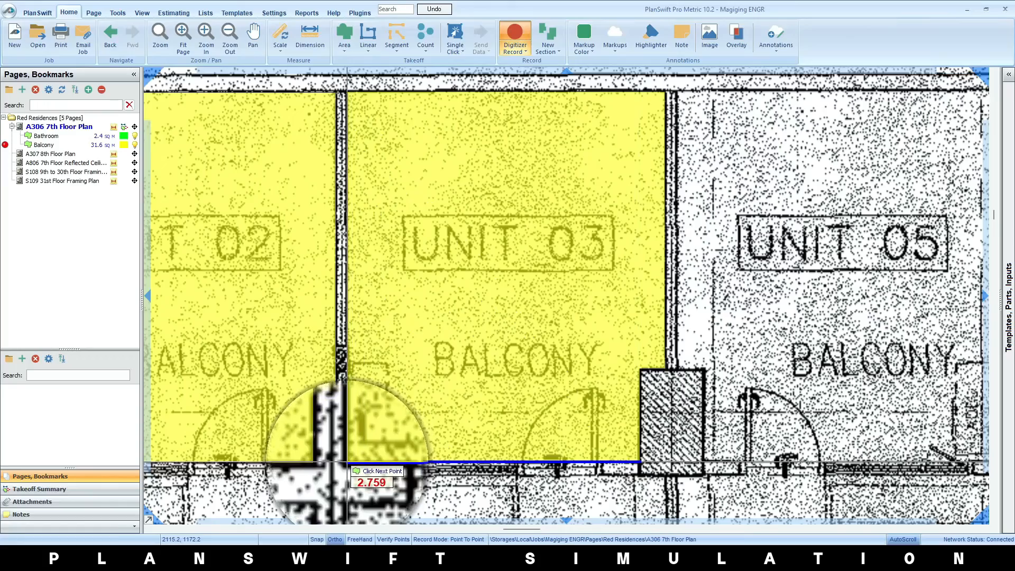
right_click(347, 461)
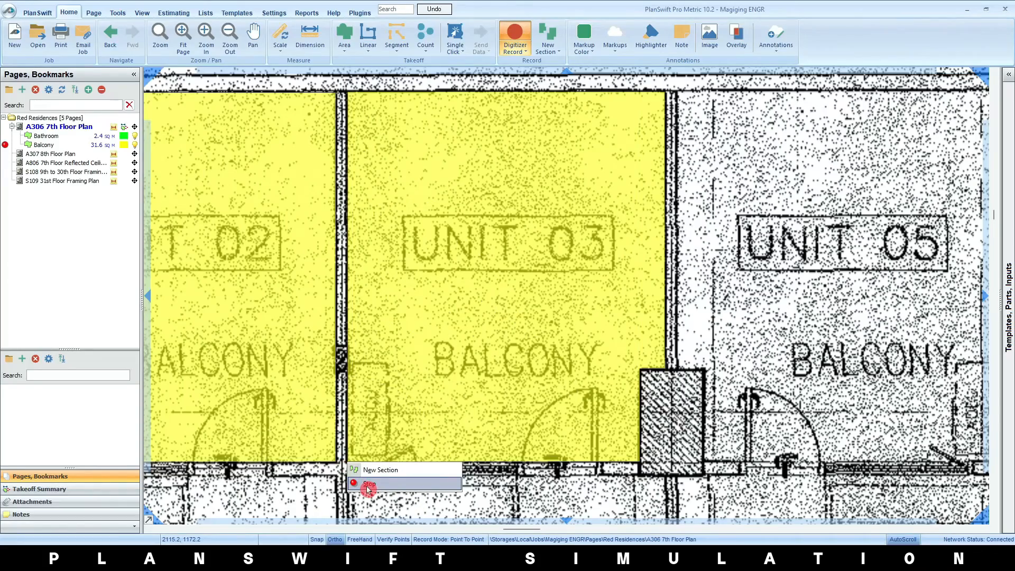
click(367, 488)
Toggle the visibility of the Balcony and Bathroom takeoffs off and back on
scroll(404, 429, down, 3)
drag(404, 447, 395, 84)
scroll(446, 418, down, 2)
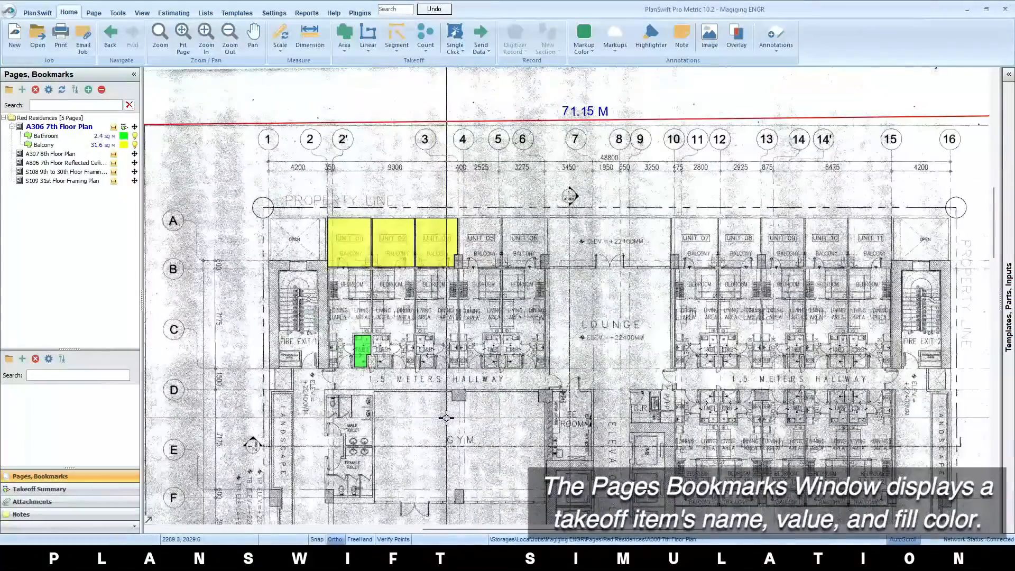
click(92, 146)
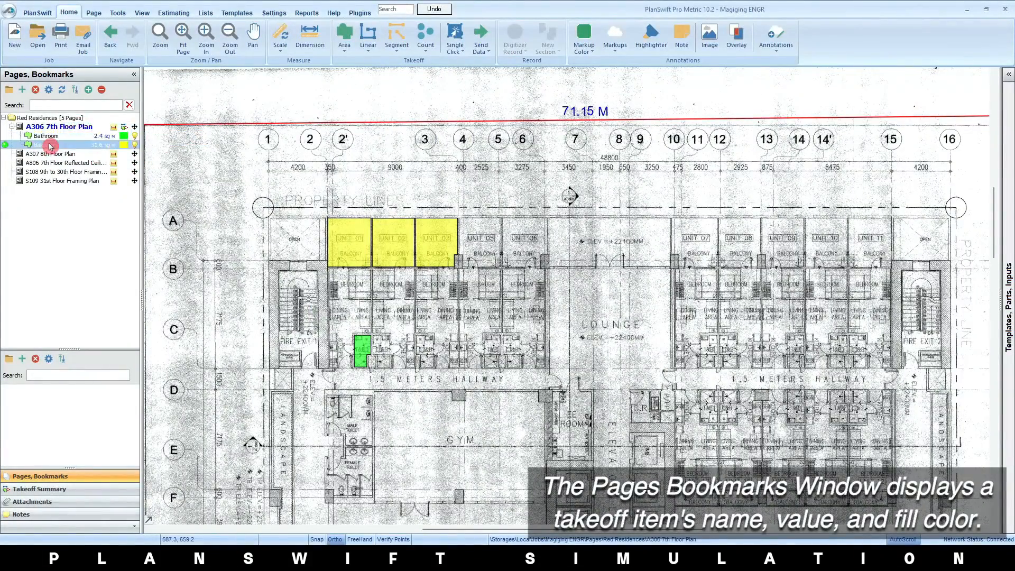
click(137, 137)
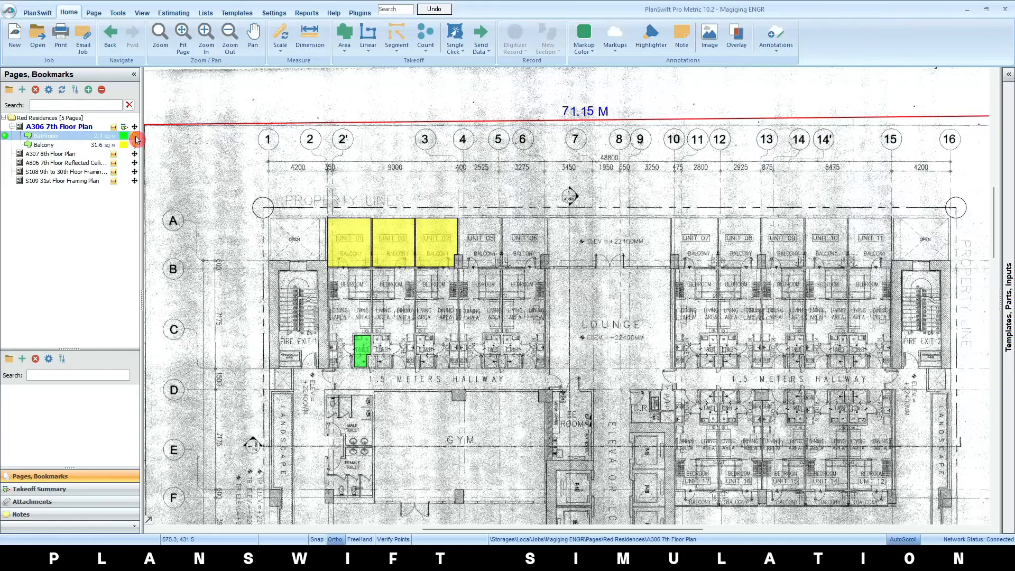
click(136, 138)
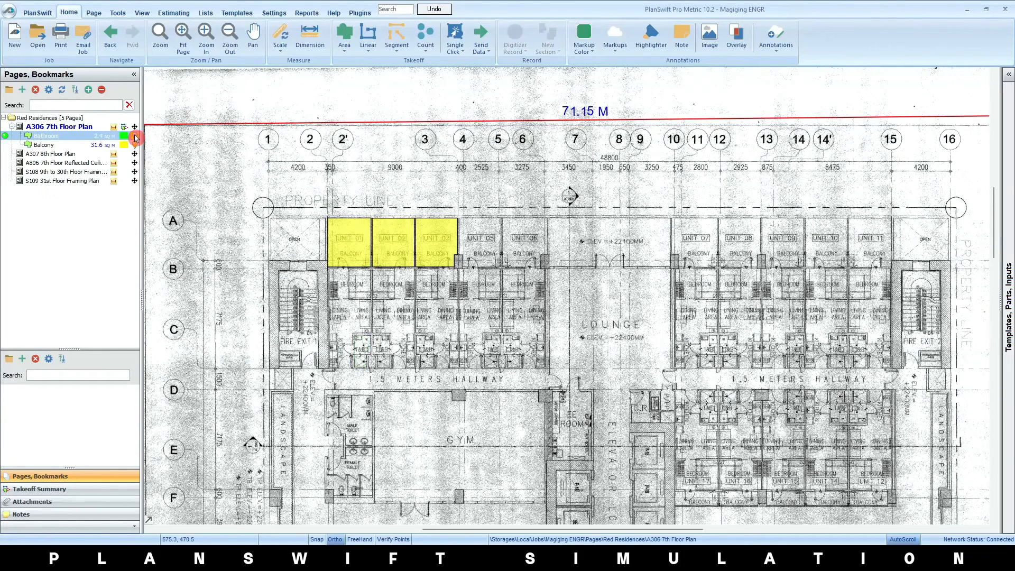
click(136, 148)
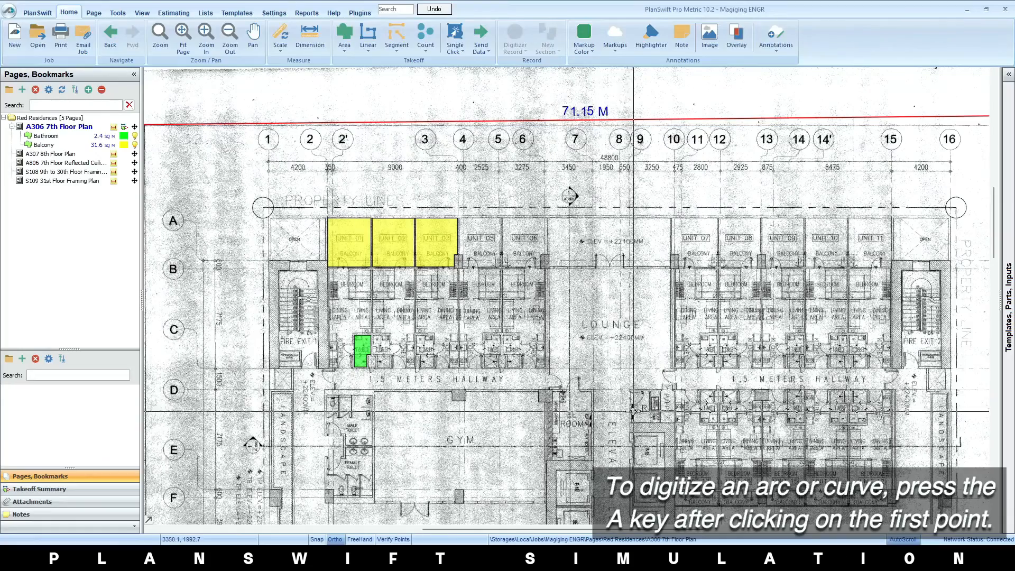
Start an area takeoff named Swimming Pool for the Kiddie Pool, with a blue color and Solid fill type
drag(633, 417, 331, 83)
scroll(508, 179, up, 5)
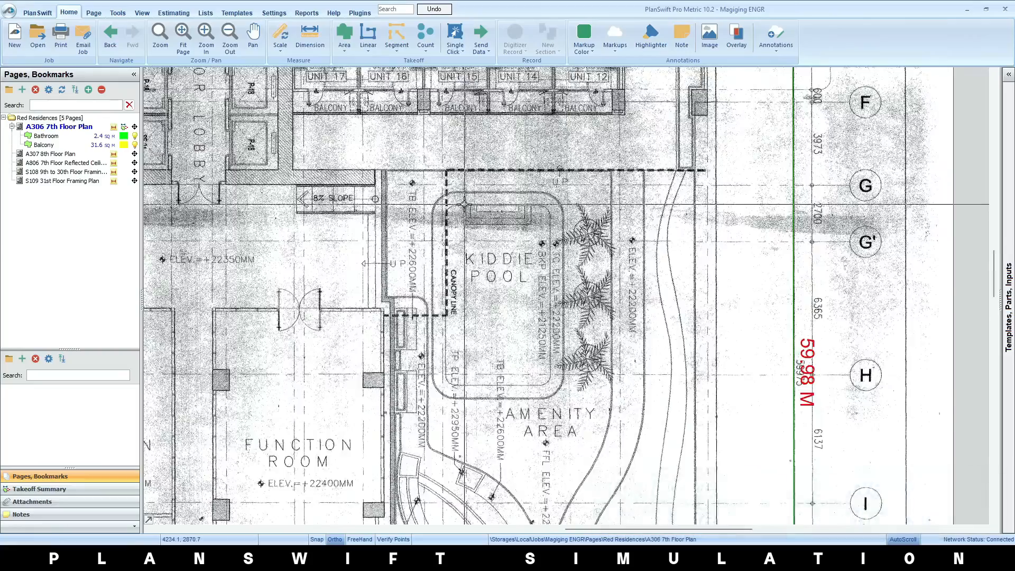
scroll(469, 244, down, 3)
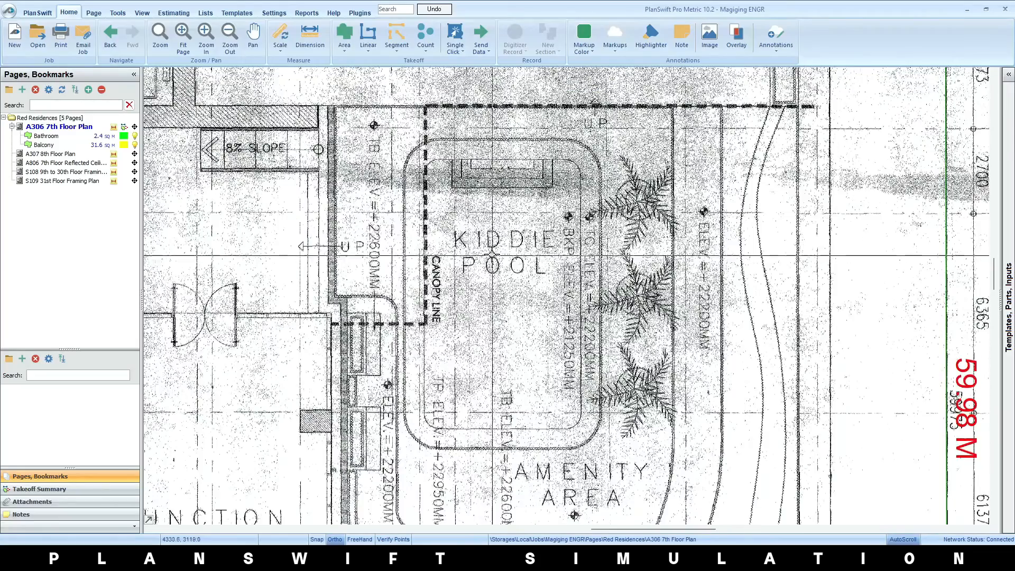
click(344, 34)
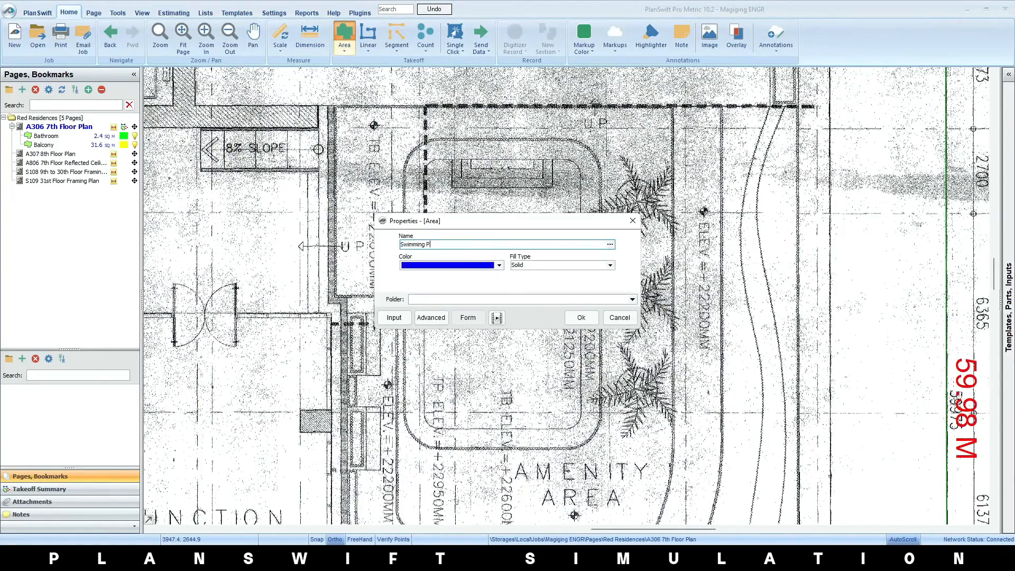
click(578, 317)
Begin the Swimming Pool outline on the pool's upper edge and follow its rounded upper-left corner with an arc
scroll(491, 158, up, 3)
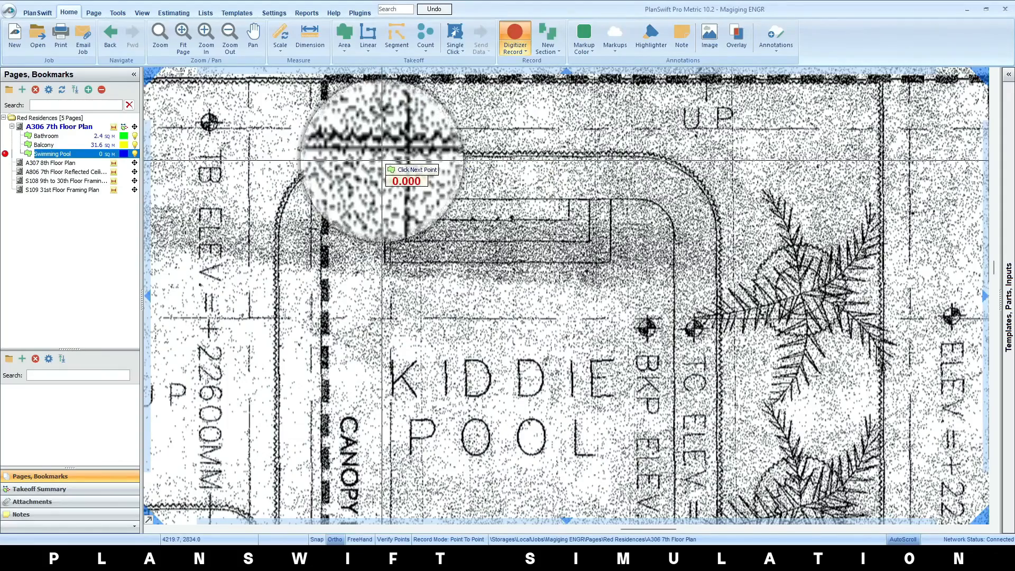
click(391, 156)
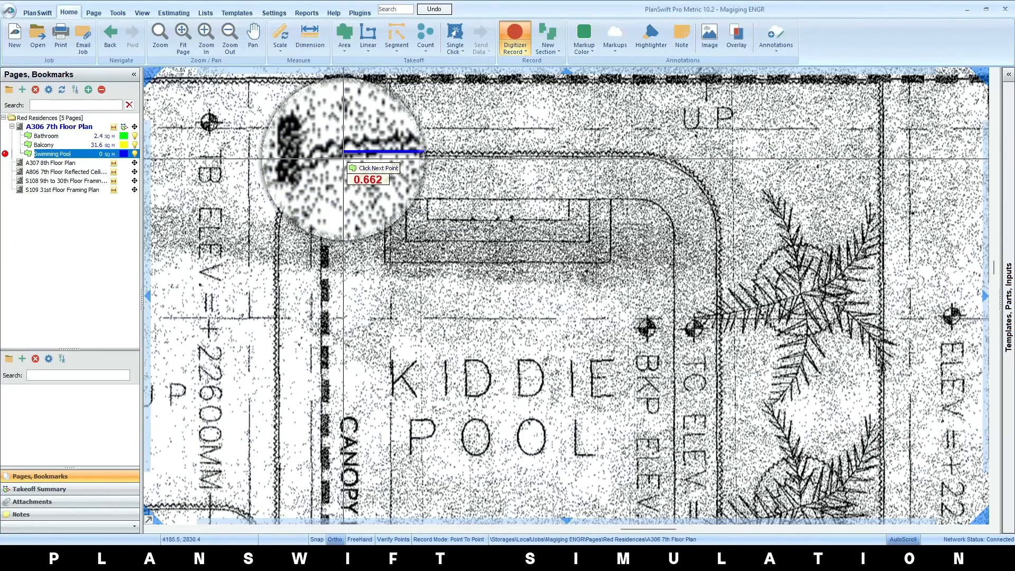
click(345, 153)
key(a)
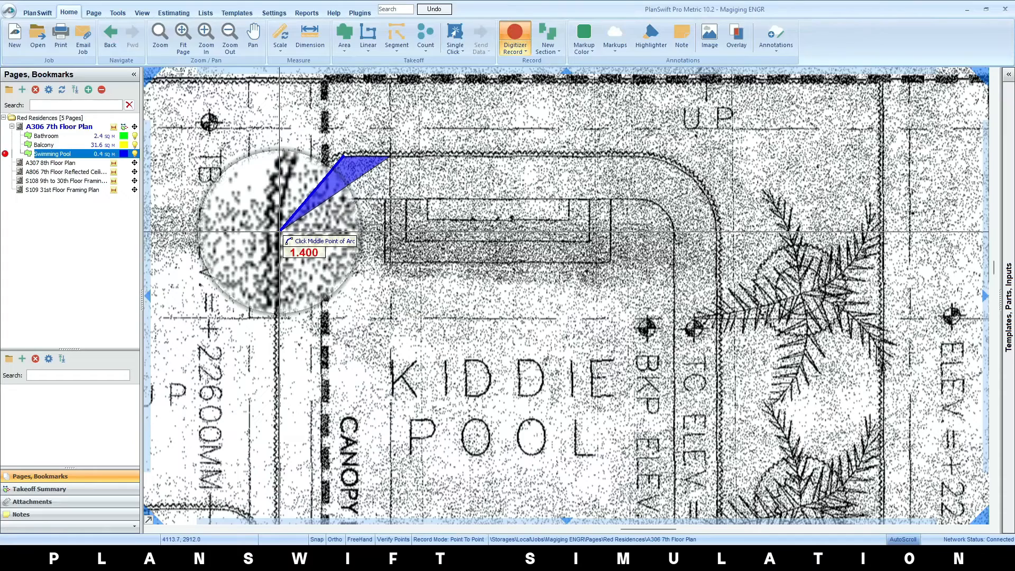
click(279, 234)
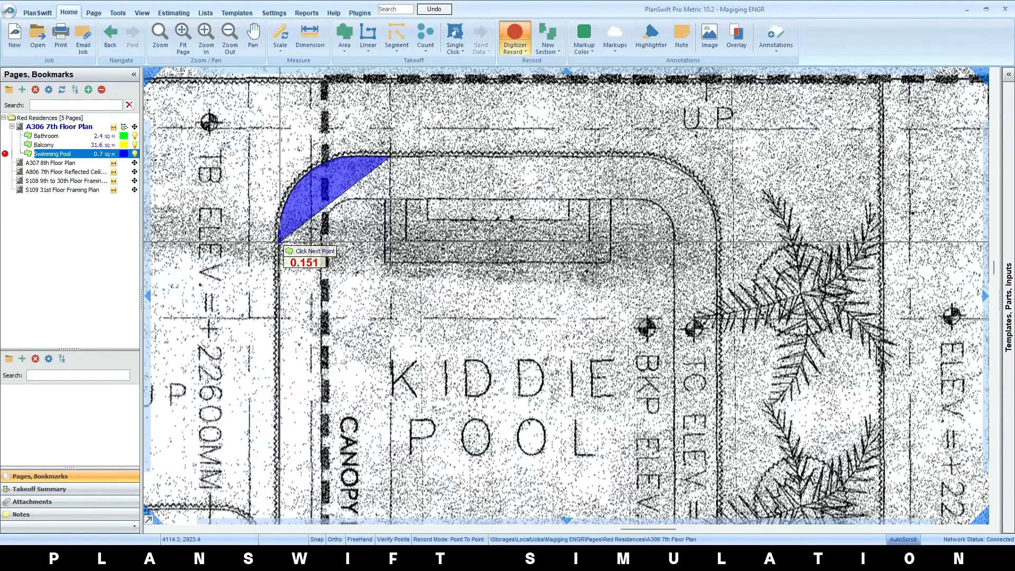
Continue the Swimming Pool outline straight down the pool's left edge and around its lower-left corner with an arc
scroll(282, 326, down, 2)
drag(303, 502, 413, 306)
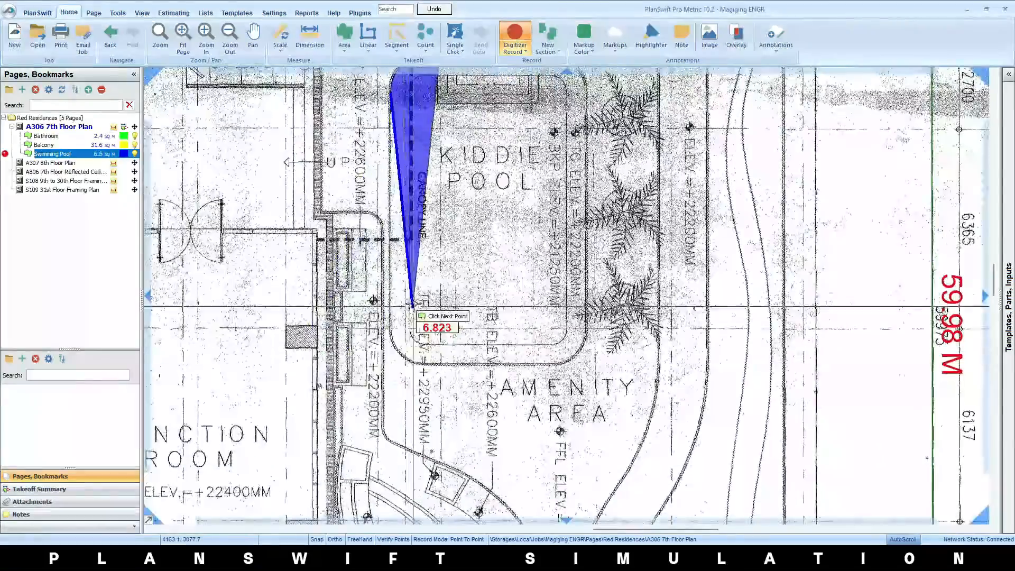
scroll(397, 325, up, 4)
click(367, 361)
key(a)
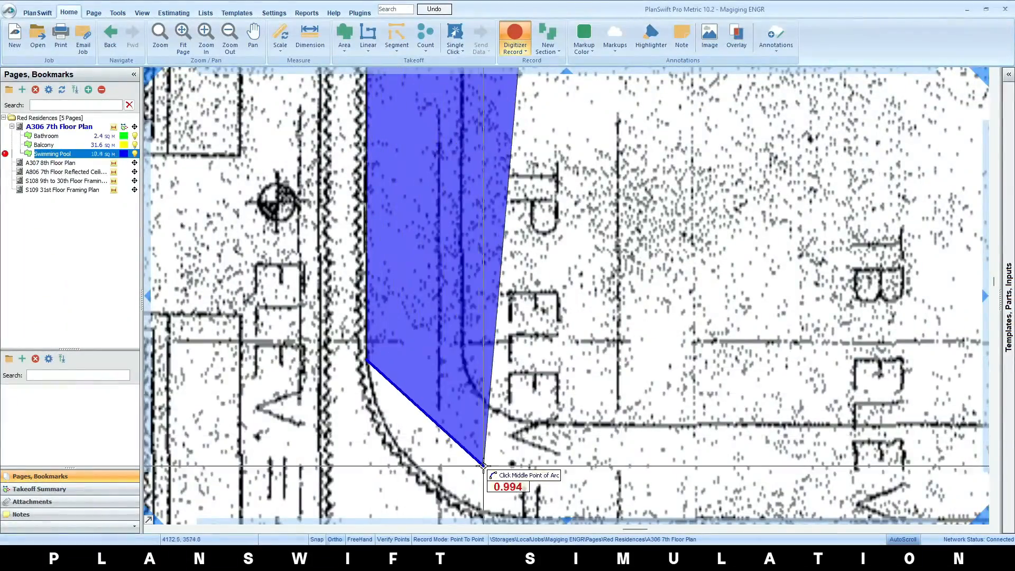
scroll(483, 465, down, 3)
drag(516, 476, 482, 369)
scroll(481, 364, up, 4)
click(360, 303)
click(516, 361)
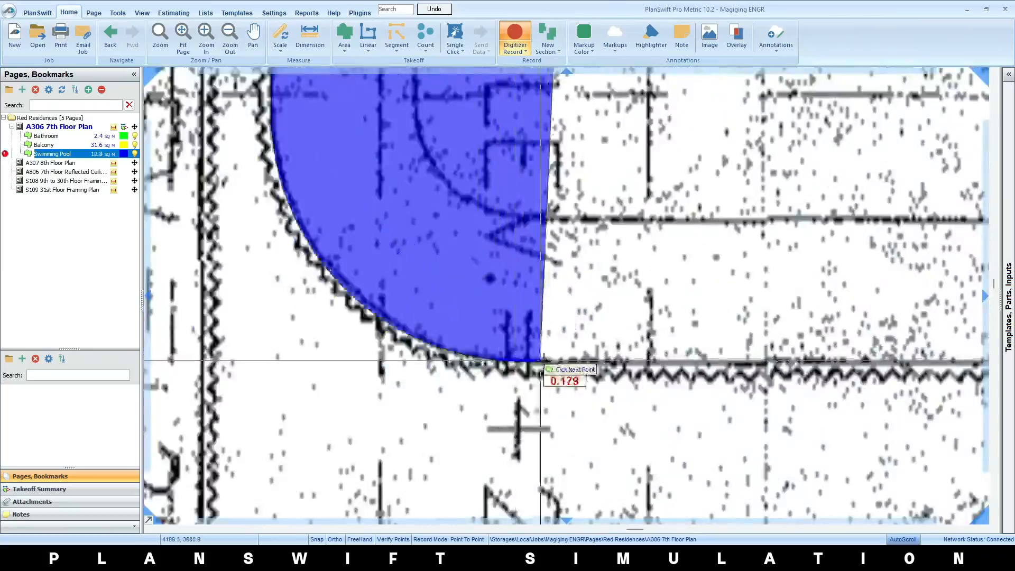
Extend the Swimming Pool outline along the pool's lower edge and start an arc around its lower-right corner
scroll(570, 366, down, 3)
scroll(381, 420, up, 4)
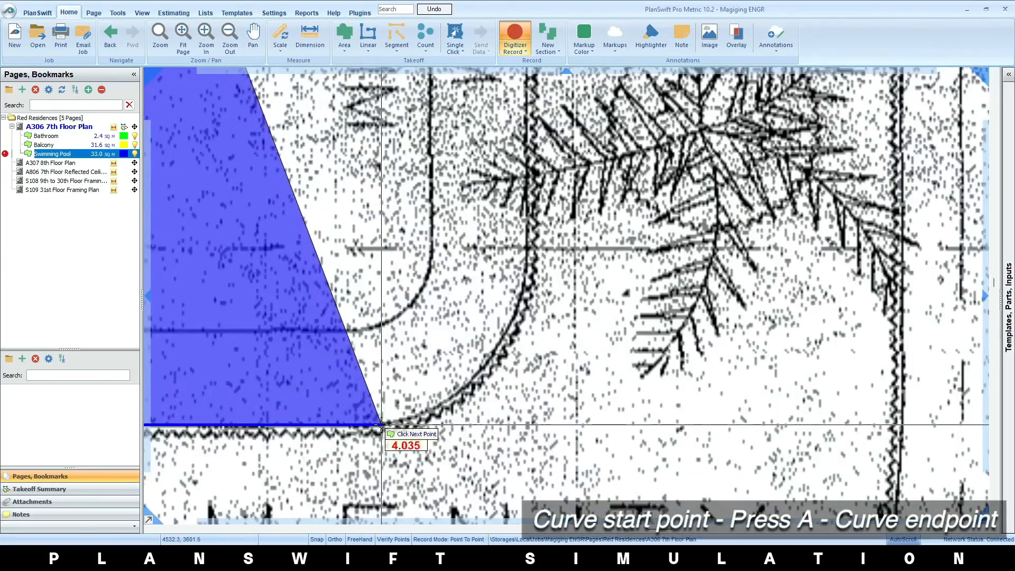
click(389, 423)
key(a)
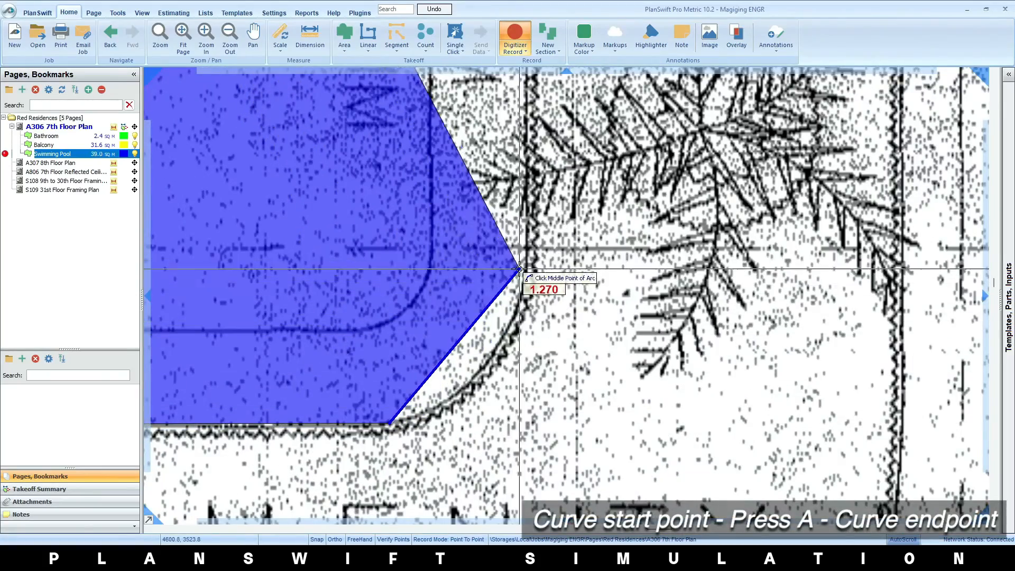
click(480, 370)
Trace the pool's right edge and its rounded upper-right corner with an arc, and stop recording the Swimming Pool area
scroll(525, 243, down, 3)
drag(526, 244, 513, 465)
scroll(508, 285, up, 4)
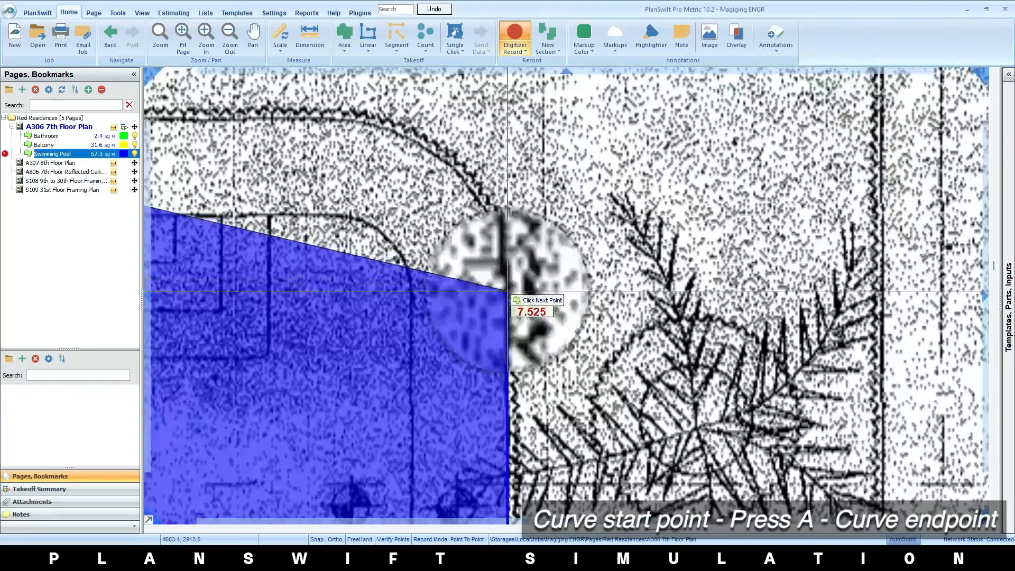
click(505, 262)
key(a)
click(326, 120)
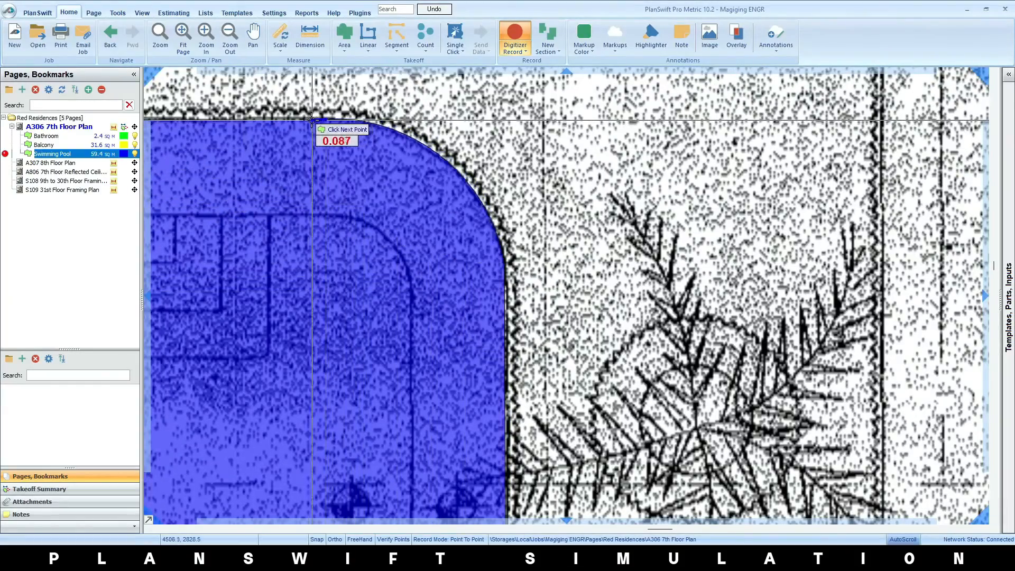
right_click(308, 128)
click(320, 137)
scroll(370, 211, down, 5)
drag(286, 325, 424, 267)
scroll(424, 268, up, 1)
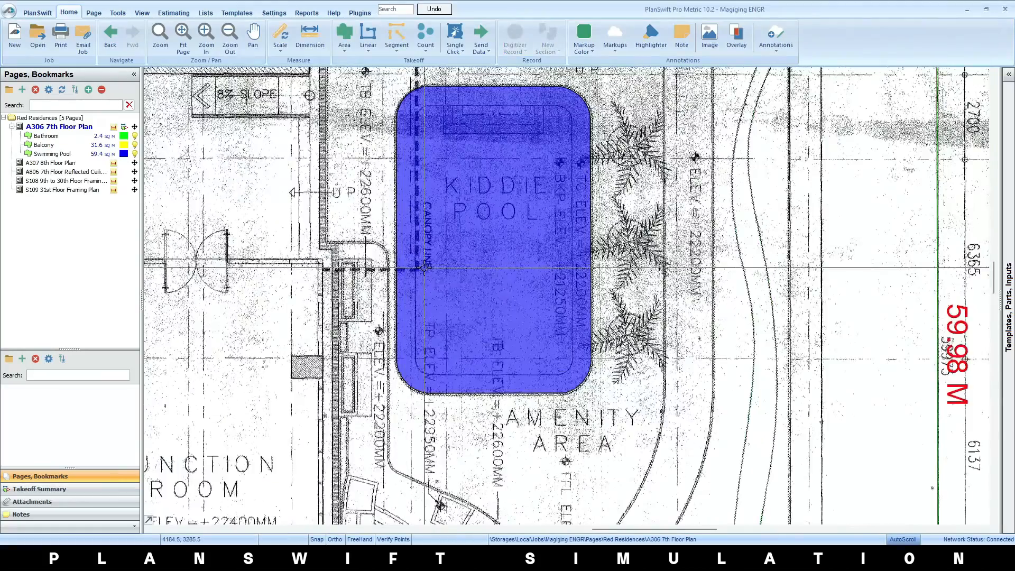
Turn on Freehand mode for tracing the curved landscape beds below the kiddie pool on the 7th Floor Plan
mouse_move(424, 267)
scroll(424, 268, down, 1)
drag(445, 491, 425, 80)
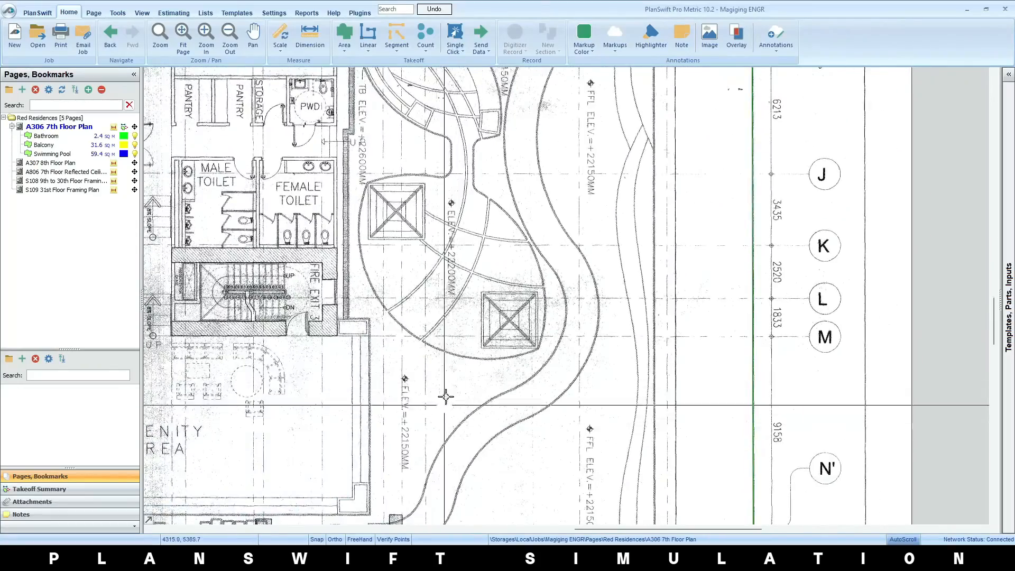
scroll(445, 298, up, 3)
drag(445, 298, 502, 301)
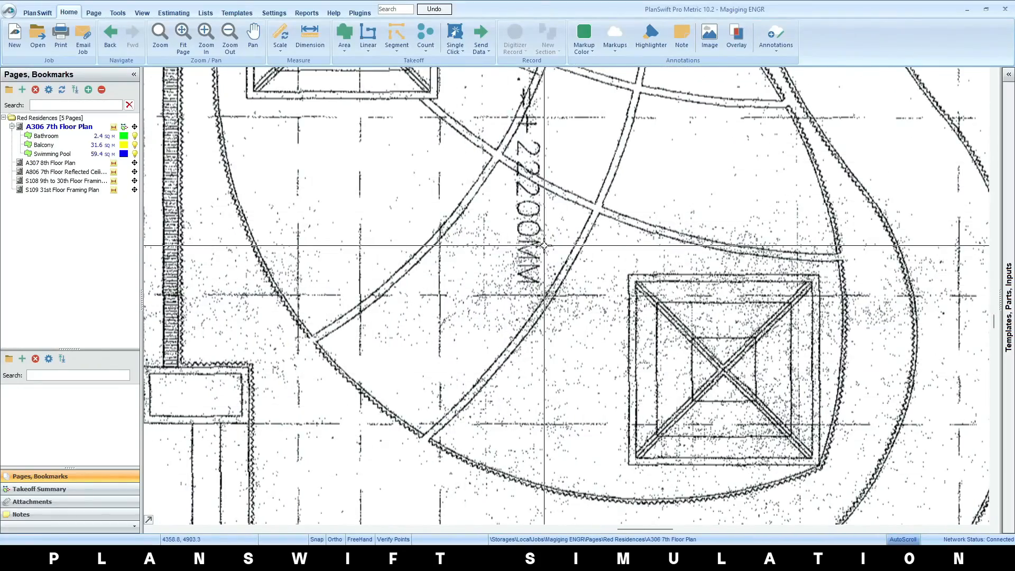
click(358, 539)
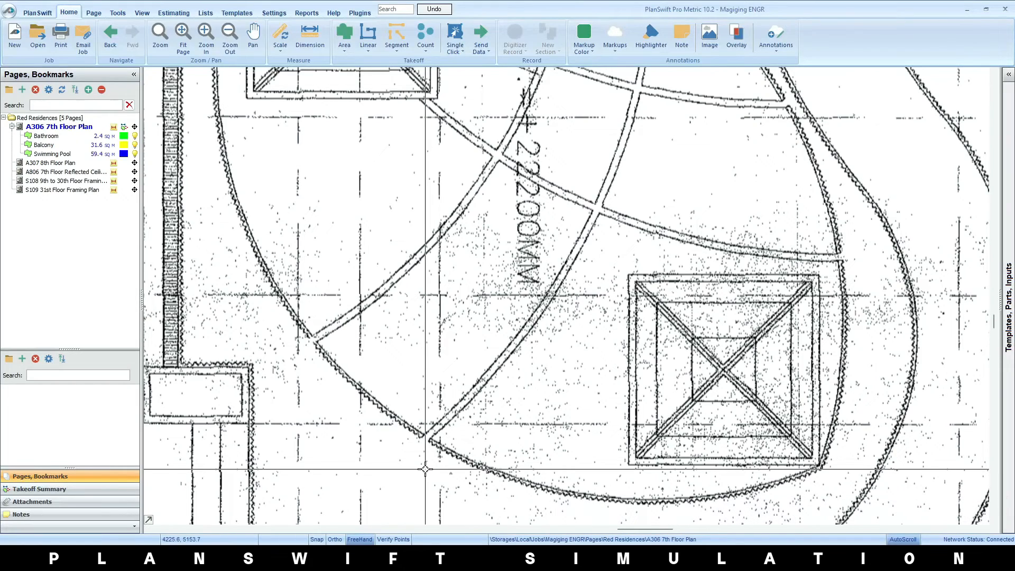
Create a new area takeoff named Landscape with solid fill
click(343, 36)
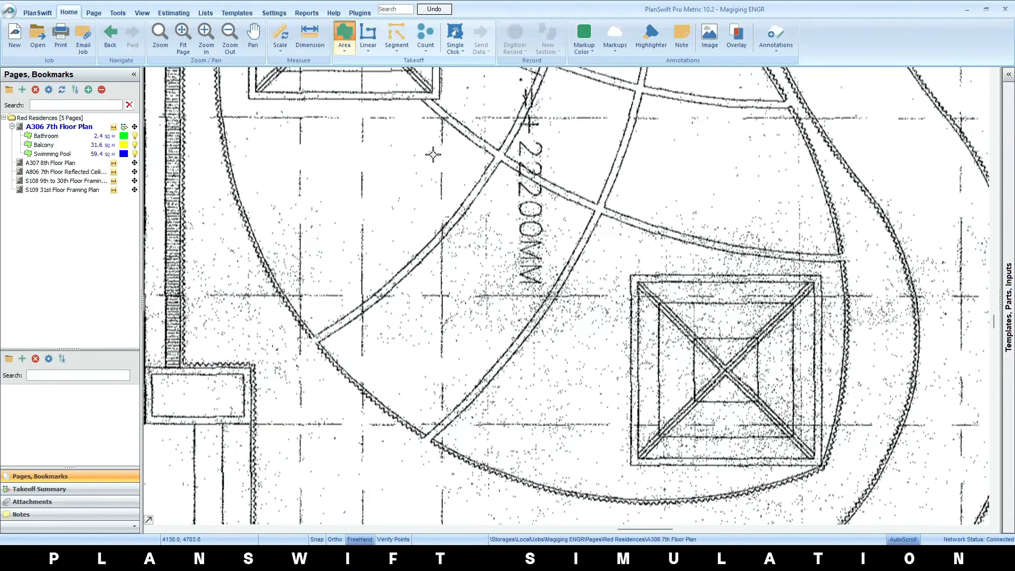
click(441, 173)
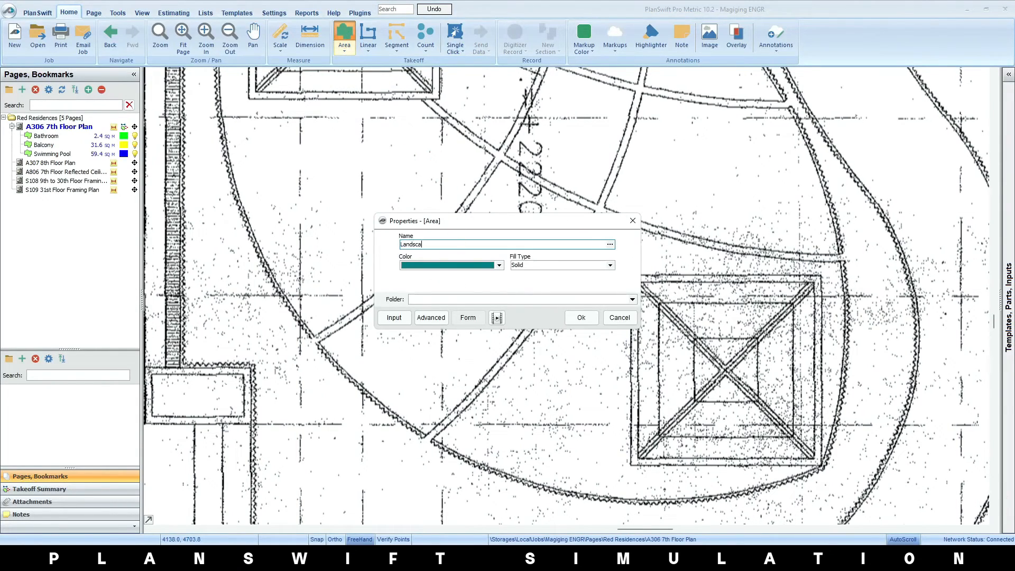
click(575, 315)
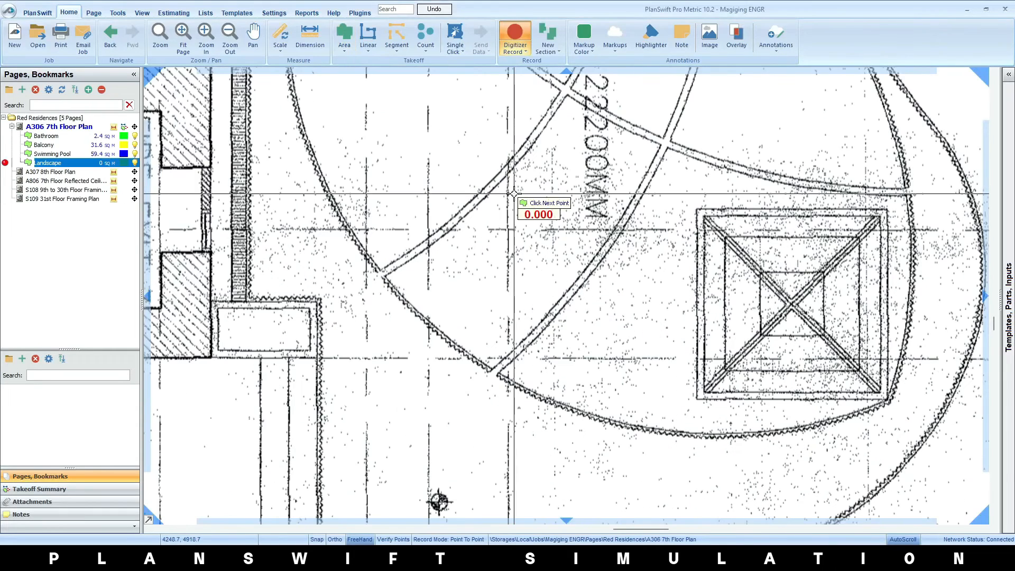
Start the Landscape outline freehand from the bed's upper corner down its curved left edge, and remove the last traced points
scroll(583, 122, up, 3)
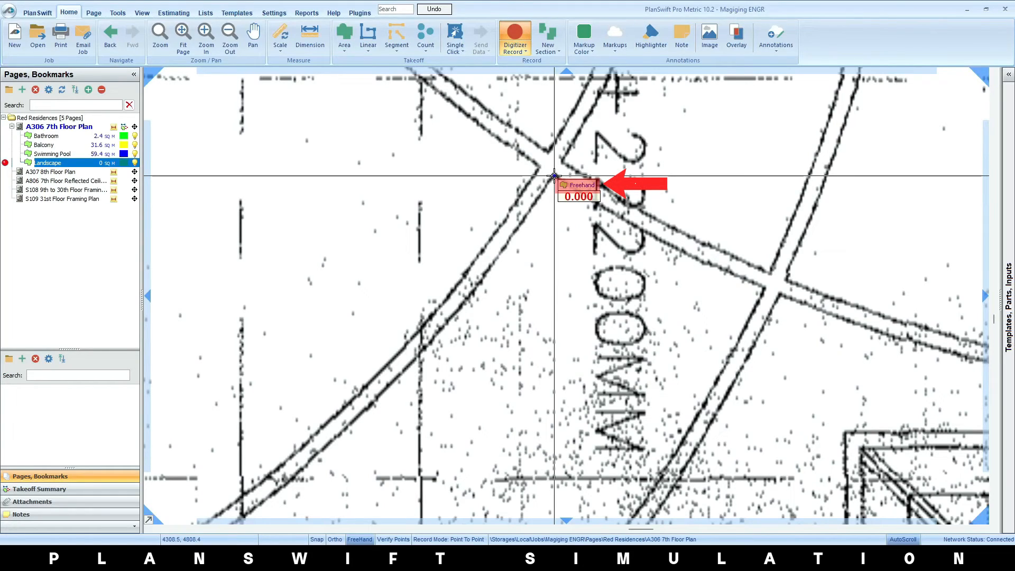
mouse_move(554, 176)
mouse_down()
mouse_move(468, 297)
mouse_move(455, 379)
mouse_move(468, 378)
mouse_up()
key(BackSpace)
key(BackSpace)
key(BackSpace)
key(BackSpace)
key(BackSpace)
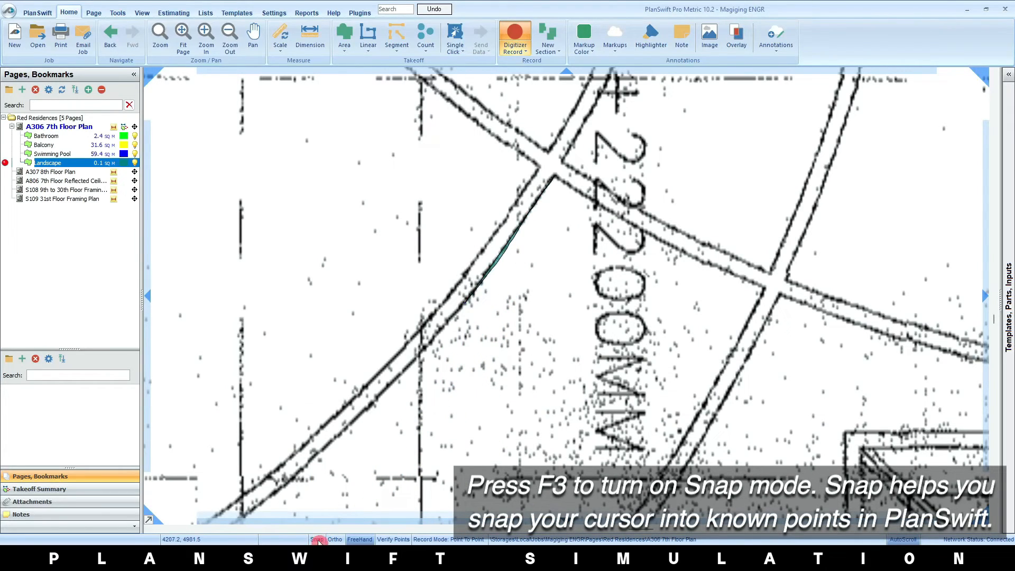
With Snap on, trace the rest of the Landscape bed freehand back to its upper corner and stop recording
click(317, 539)
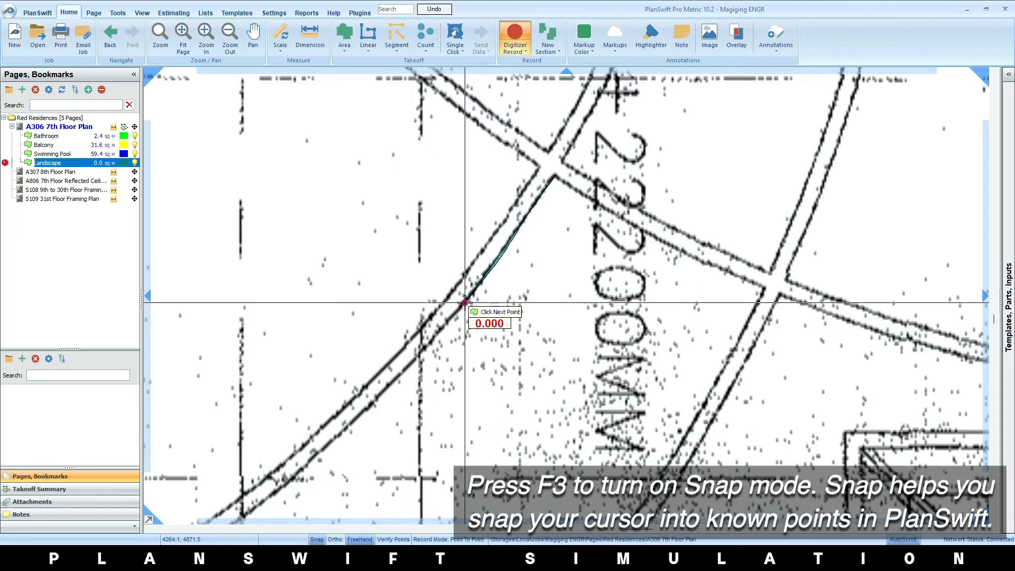
drag(465, 302, 274, 491)
mouse_move(334, 468)
mouse_down()
mouse_move(472, 371)
mouse_move(627, 222)
mouse_up()
mouse_move(568, 246)
mouse_down()
mouse_move(440, 342)
mouse_move(595, 486)
mouse_move(415, 339)
mouse_move(518, 380)
mouse_move(747, 118)
mouse_move(621, 394)
mouse_move(594, 430)
mouse_move(668, 306)
mouse_move(695, 231)
mouse_move(547, 173)
mouse_move(493, 130)
mouse_move(633, 199)
mouse_move(649, 220)
mouse_move(503, 134)
mouse_up()
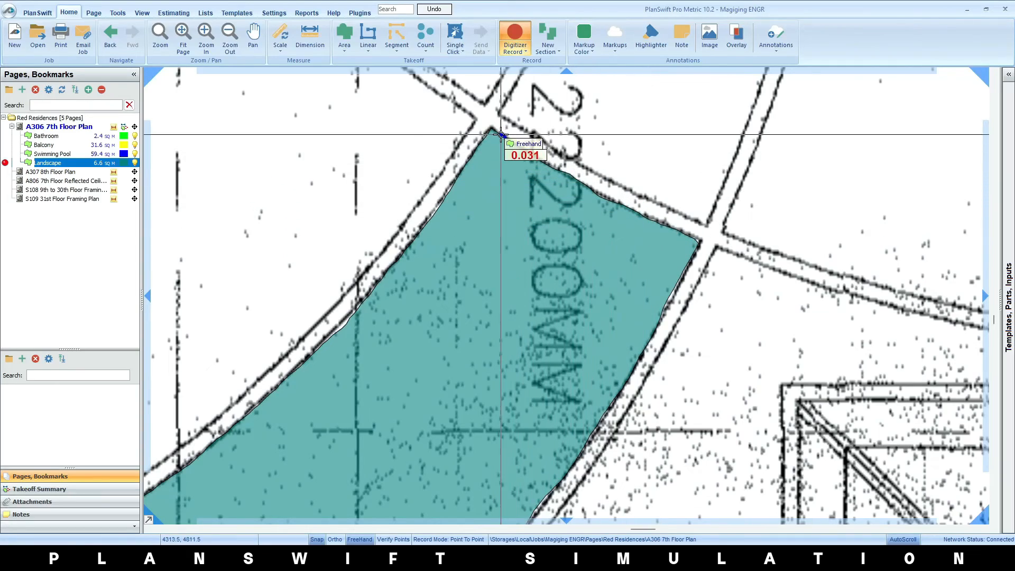
right_click(503, 138)
click(518, 147)
scroll(613, 280, down, 7)
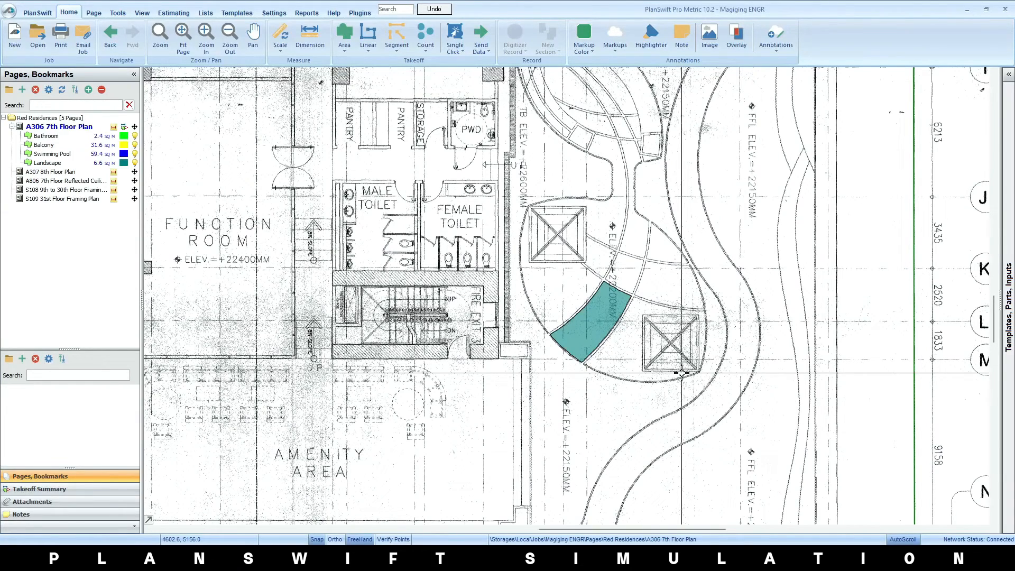
Open the A806 7th Floor Reflected Ceiling Plan and create a linear takeoff named Covelights for the hallway
click(88, 182)
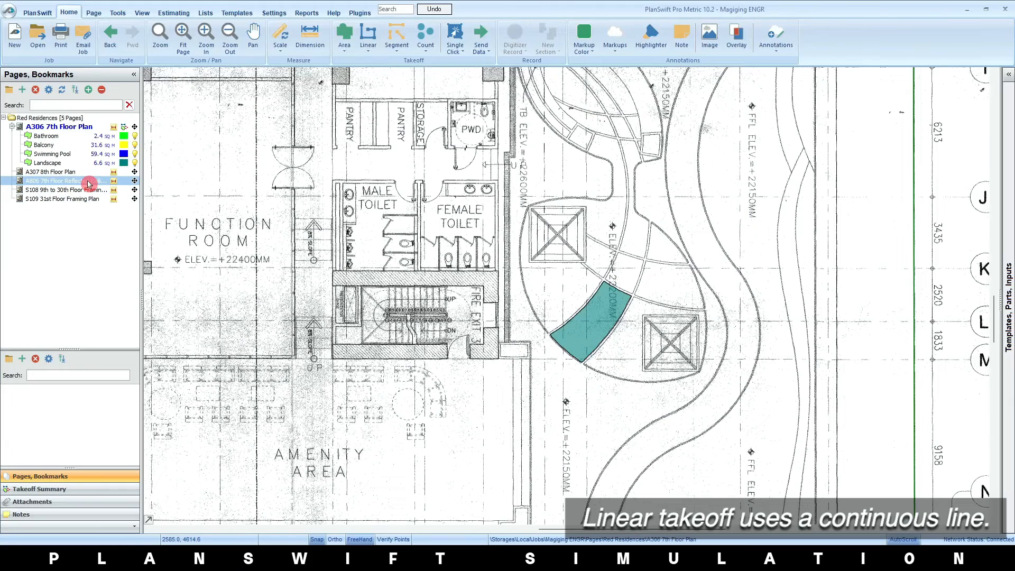
click(89, 183)
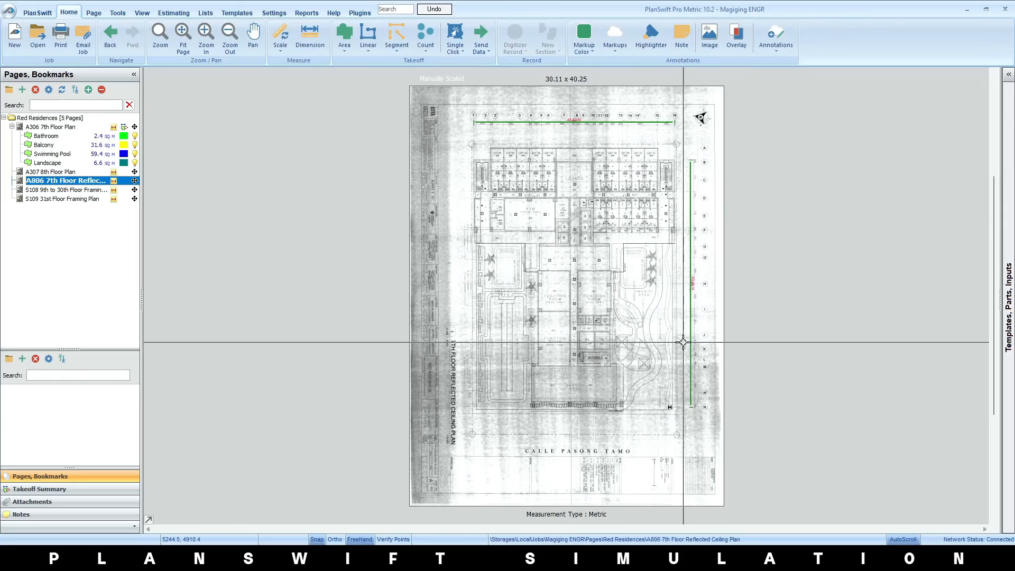
scroll(537, 220, up, 4)
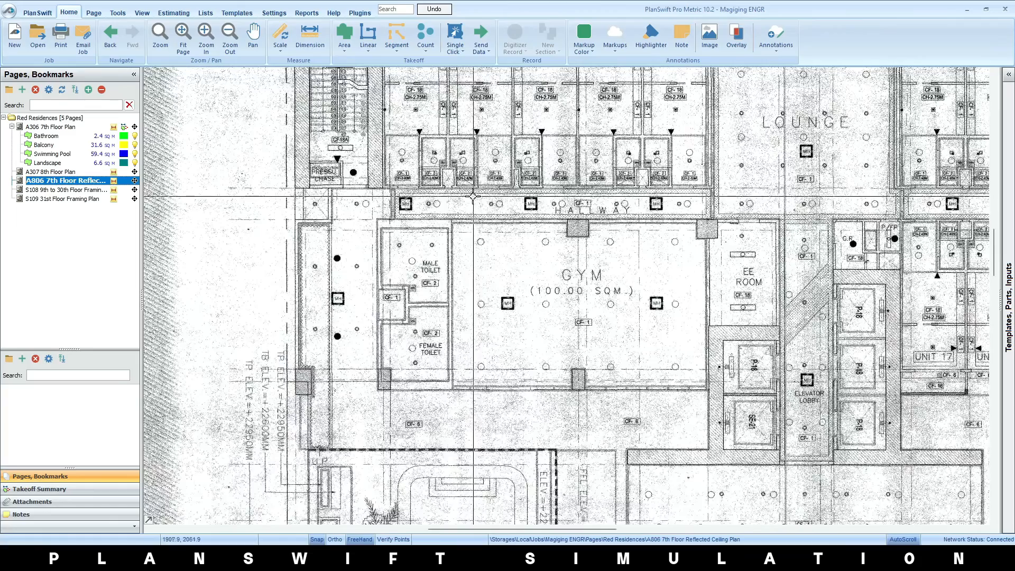
scroll(600, 155, up, 3)
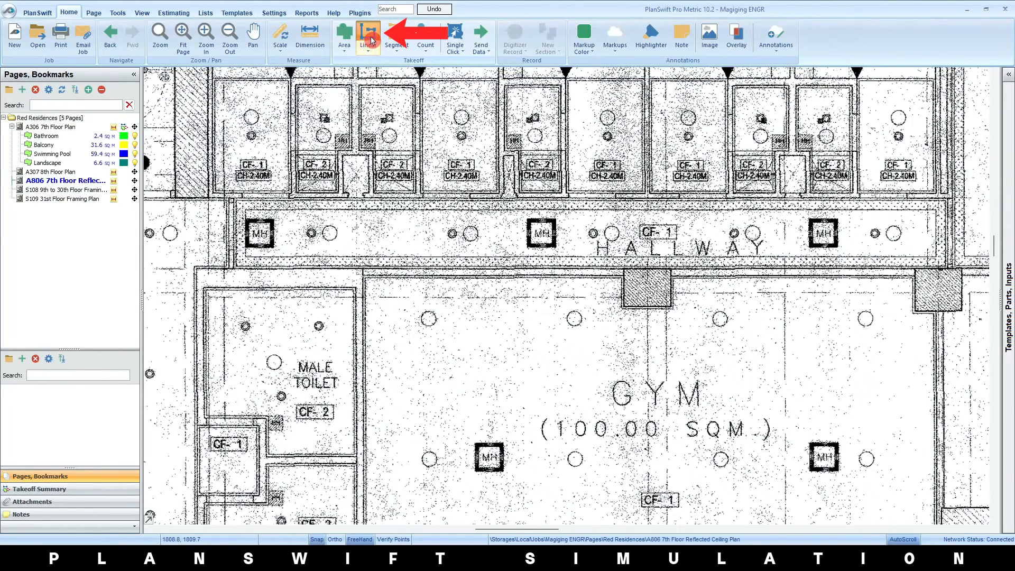
click(372, 39)
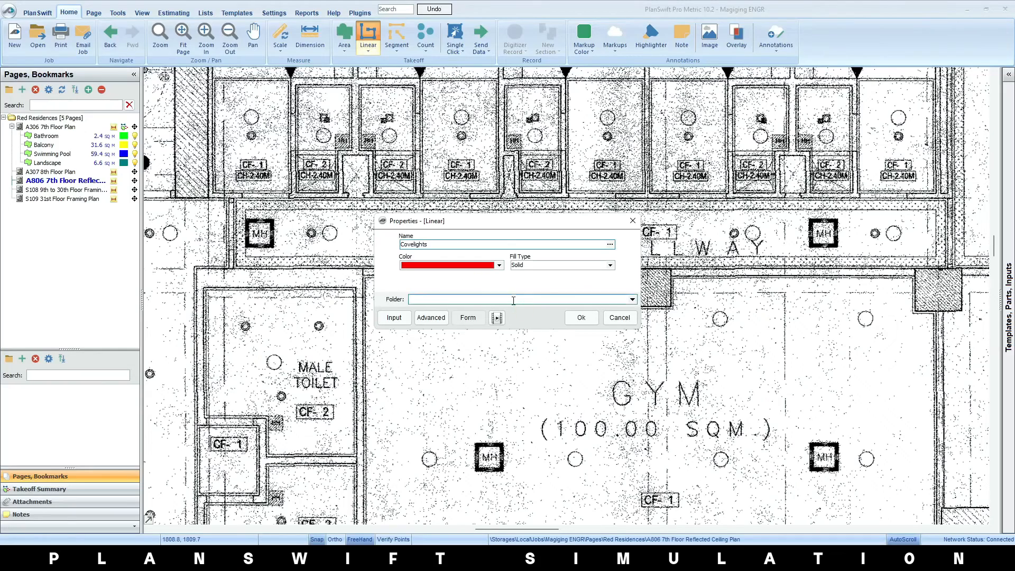
click(581, 317)
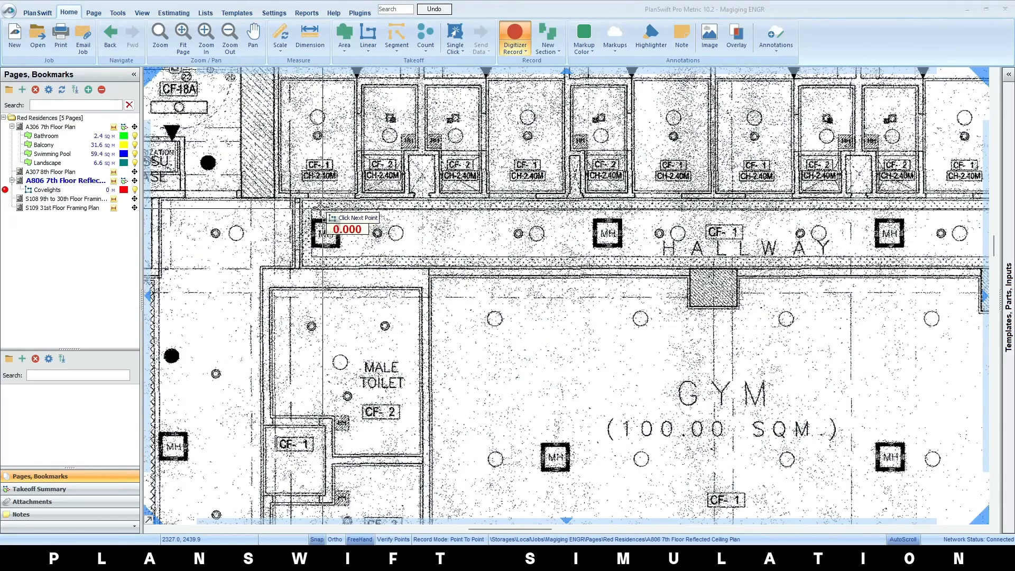
Trace the Covelights line with Ortho on, down the hallway's left end, along its lower edge and up its right end
click(313, 210)
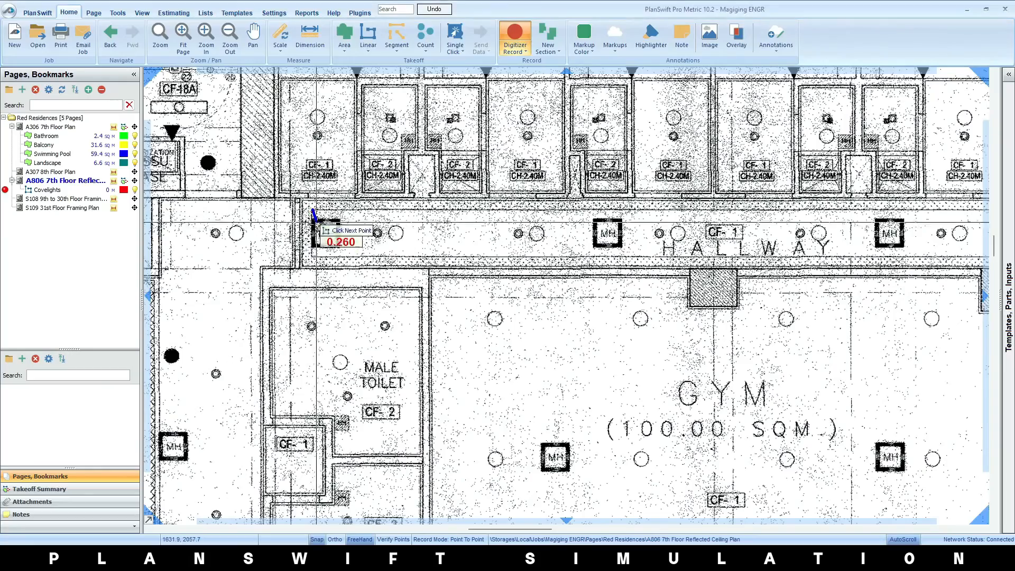
key(shift)
click(312, 257)
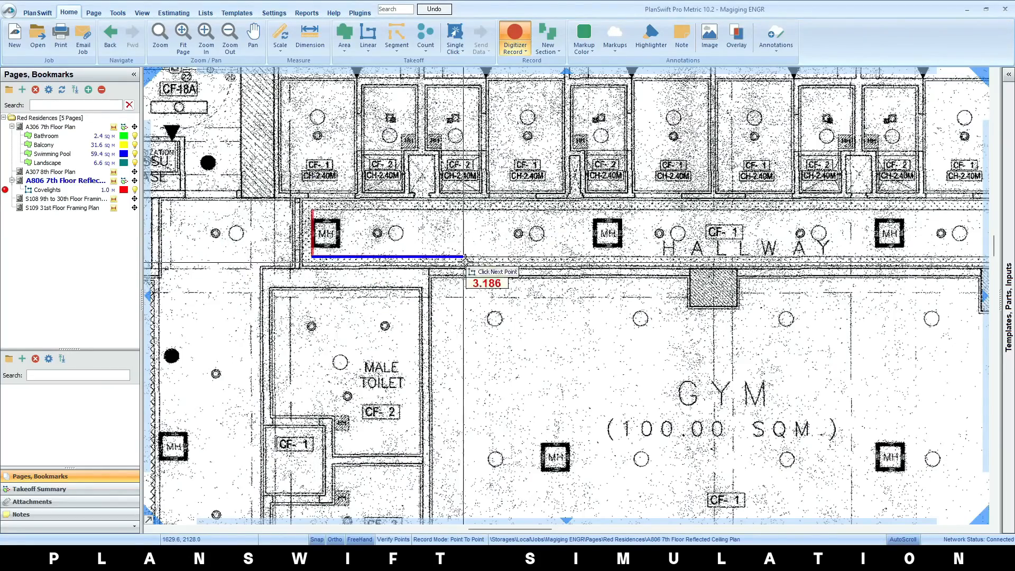
scroll(680, 258, down, 3)
scroll(658, 257, up, 3)
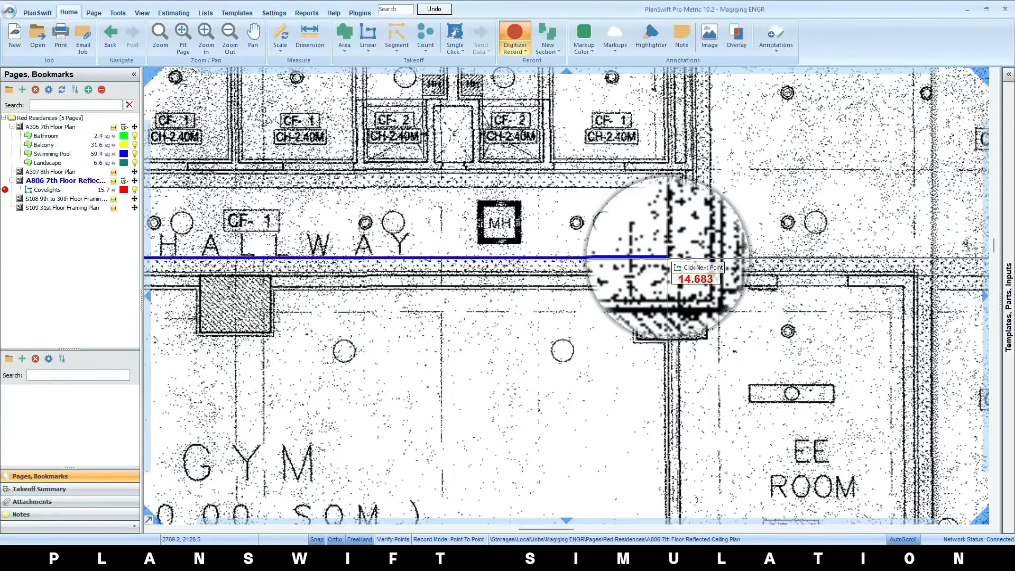
click(668, 258)
click(668, 187)
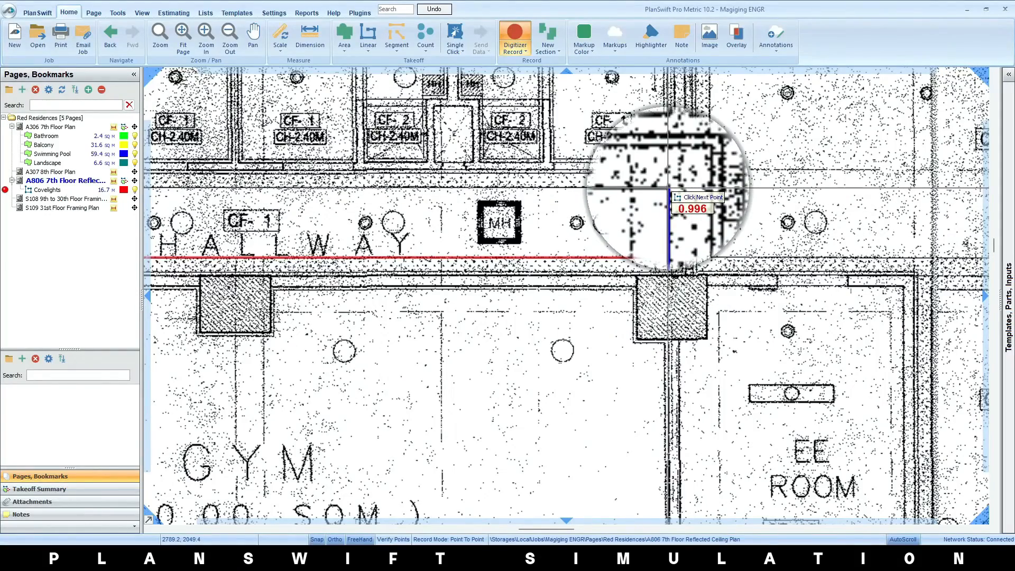
Close the Covelights line along the hallway's upper edge at its starting corner and stop recording
scroll(660, 201, down, 3)
scroll(280, 199, up, 2)
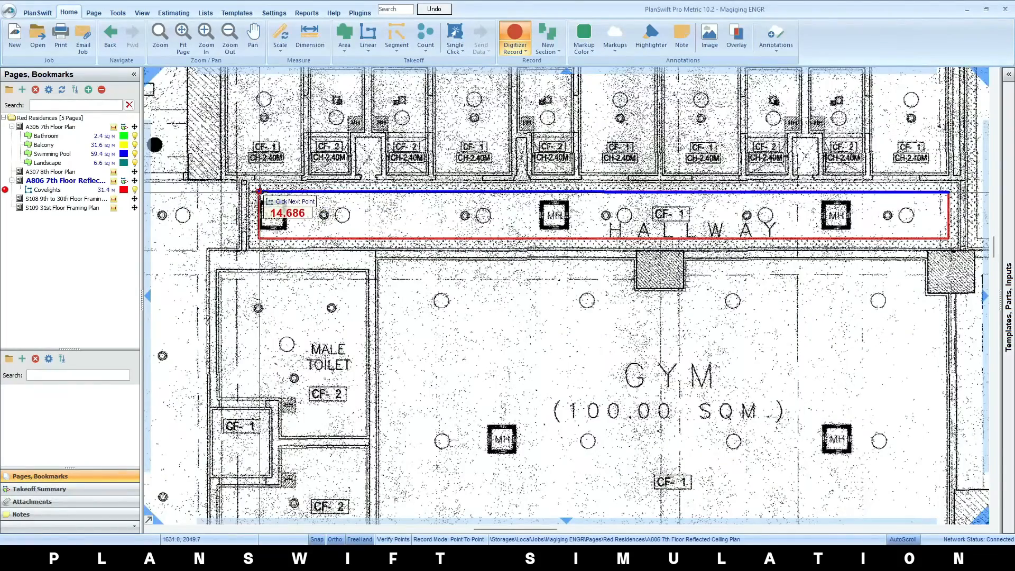
click(259, 191)
right_click(404, 213)
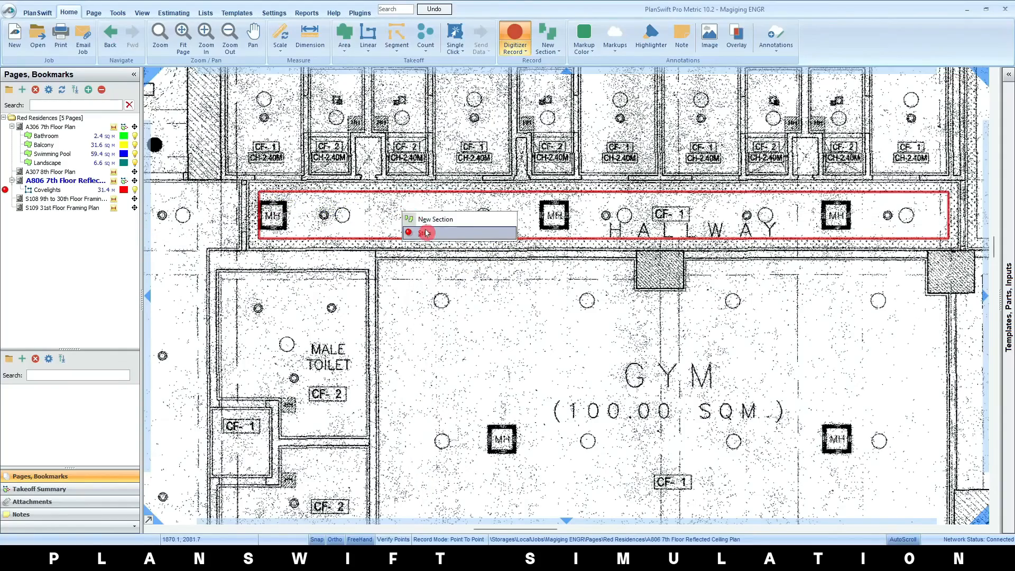
click(426, 232)
scroll(685, 276, down, 2)
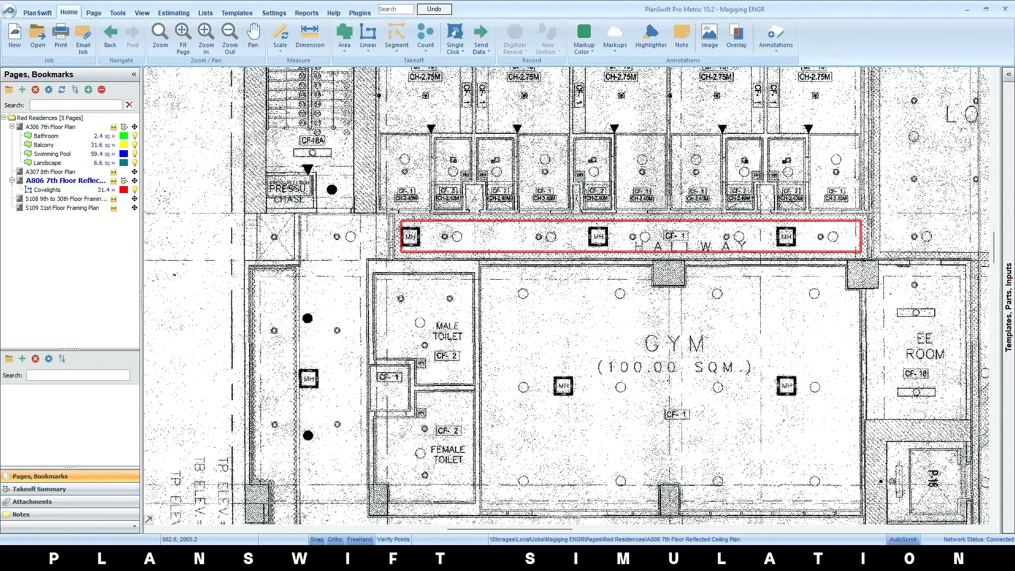
Create a linear takeoff named Sample Linear and try the Box record mode in the gym
click(368, 35)
key(Return)
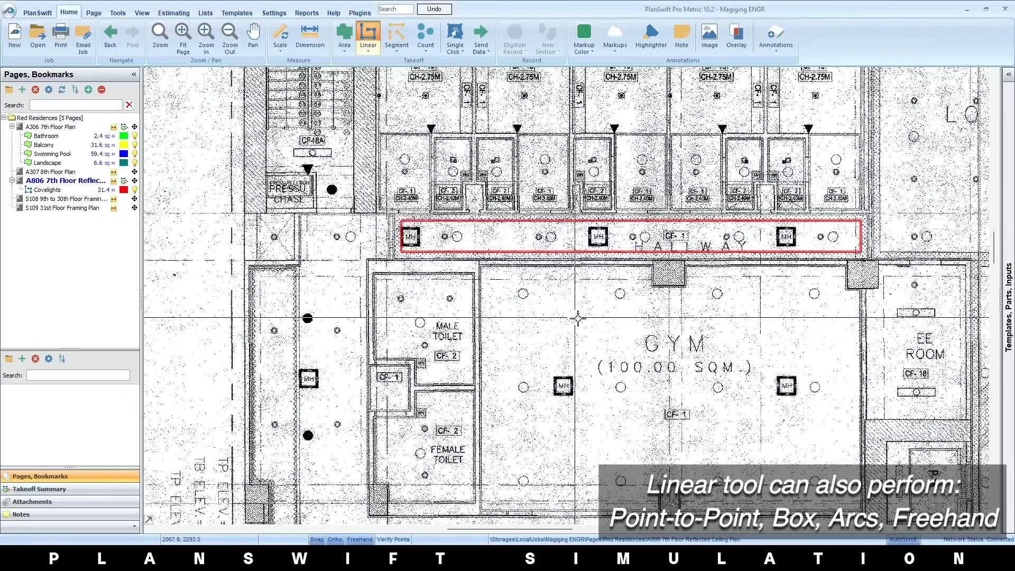
scroll(656, 362, up, 3)
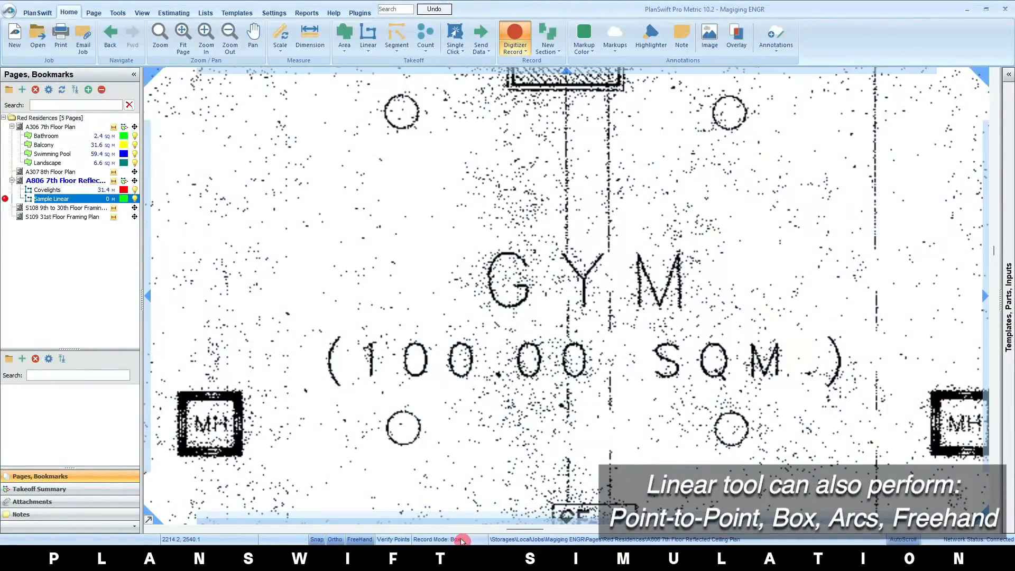
scroll(495, 387, down, 3)
key(Escape)
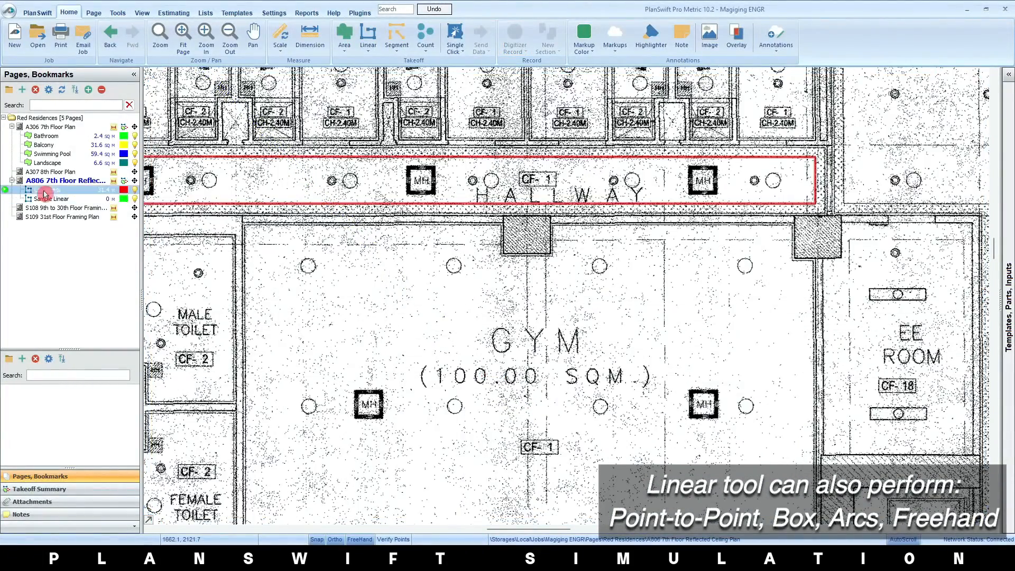
Draw a sample three-point arc in the gym's upper-left area, and delete the Sample Linear takeoff
click(388, 307)
key(a)
click(434, 310)
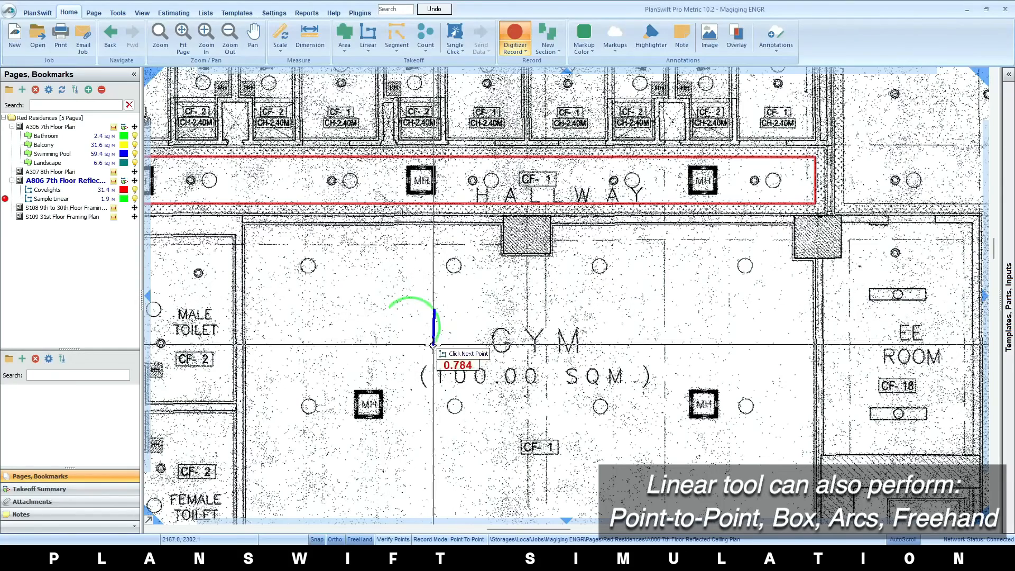
click(375, 254)
key(Escape)
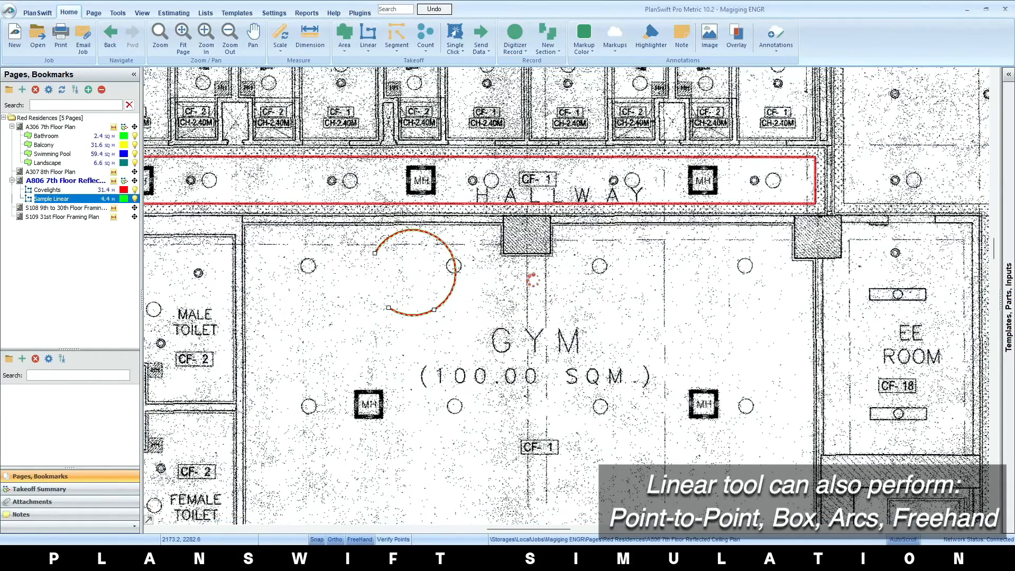
key(Delete)
click(531, 330)
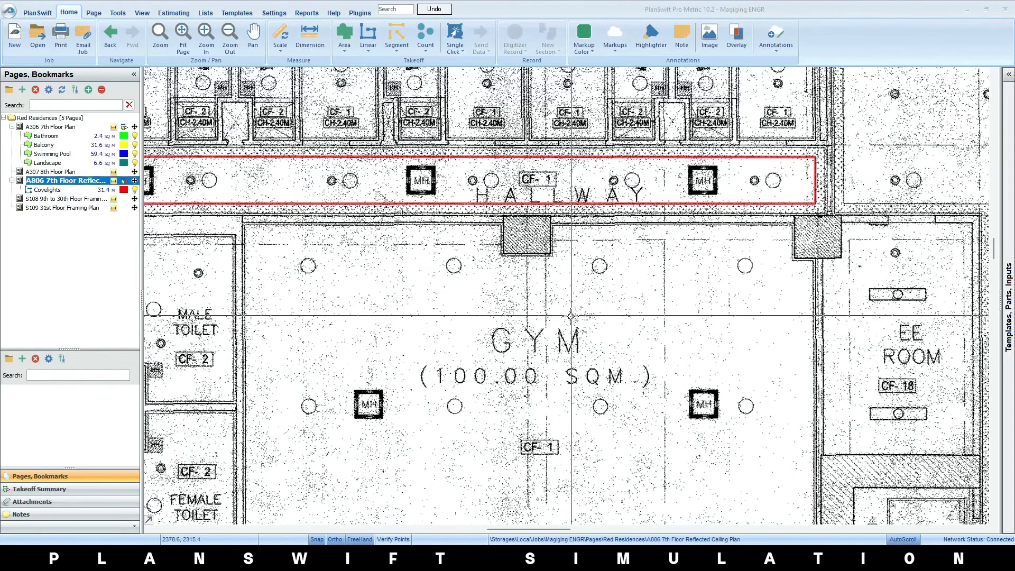
Turn on Verify Points and turn off Freehand mode
scroll(570, 317, down, 2)
mouse_move(550, 266)
mouse_down()
mouse_move(549, 301)
mouse_move(550, 283)
mouse_up()
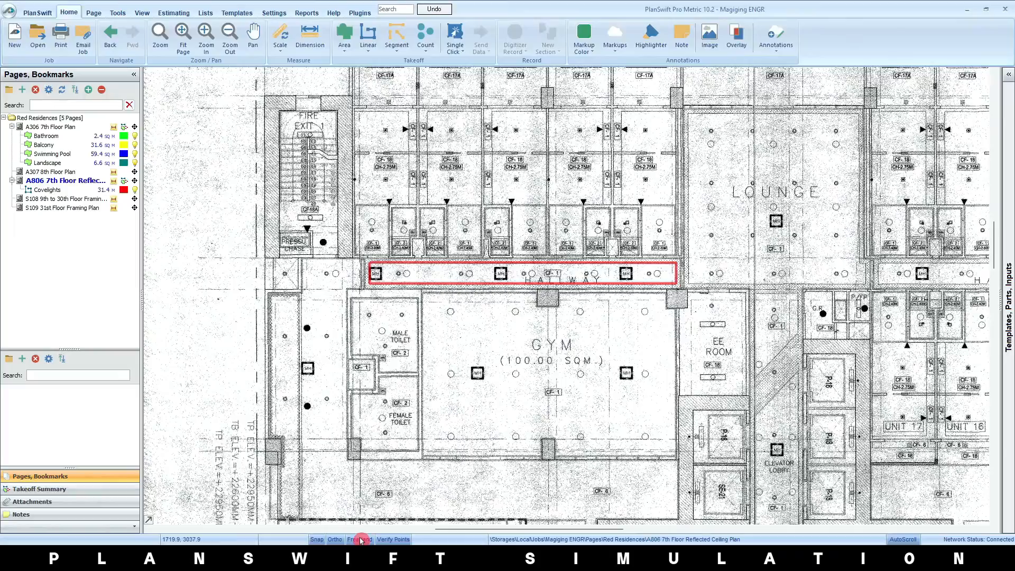
scroll(406, 417, down, 2)
drag(446, 326, 442, 423)
scroll(385, 346, up, 6)
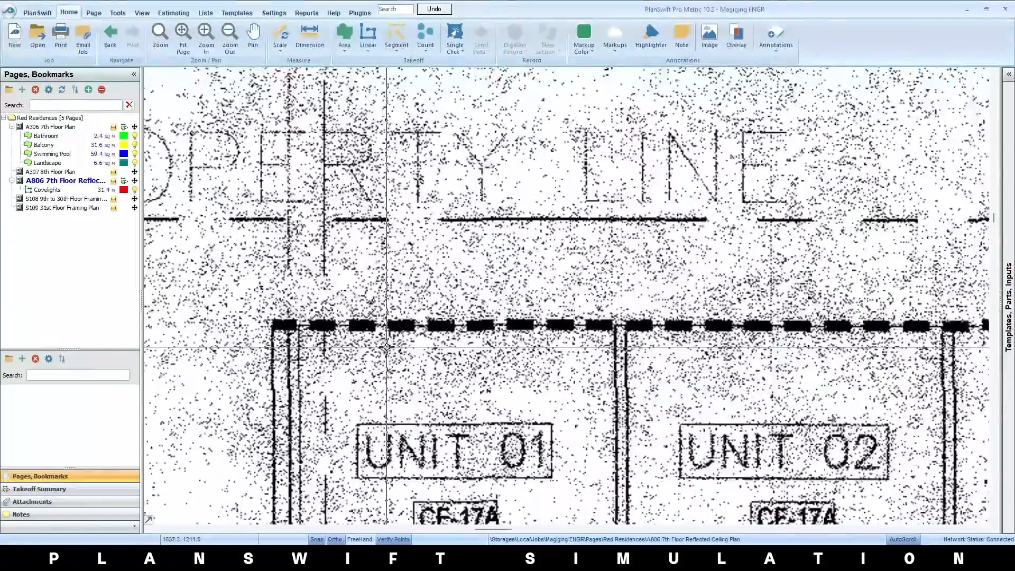
Create a linear takeoff named Exterior Wall with solid fill for the outer wall above Unit 01
scroll(615, 302, down, 2)
drag(616, 302, 431, 509)
drag(487, 348, 472, 329)
scroll(472, 329, down, 1)
drag(451, 443, 444, 395)
scroll(443, 396, up, 1)
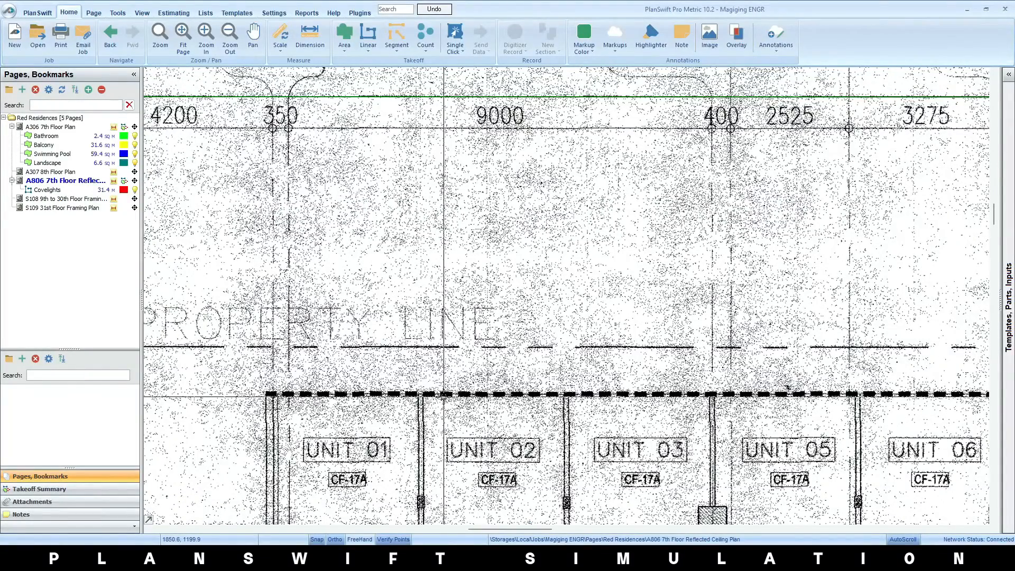
click(368, 36)
text(Ex)
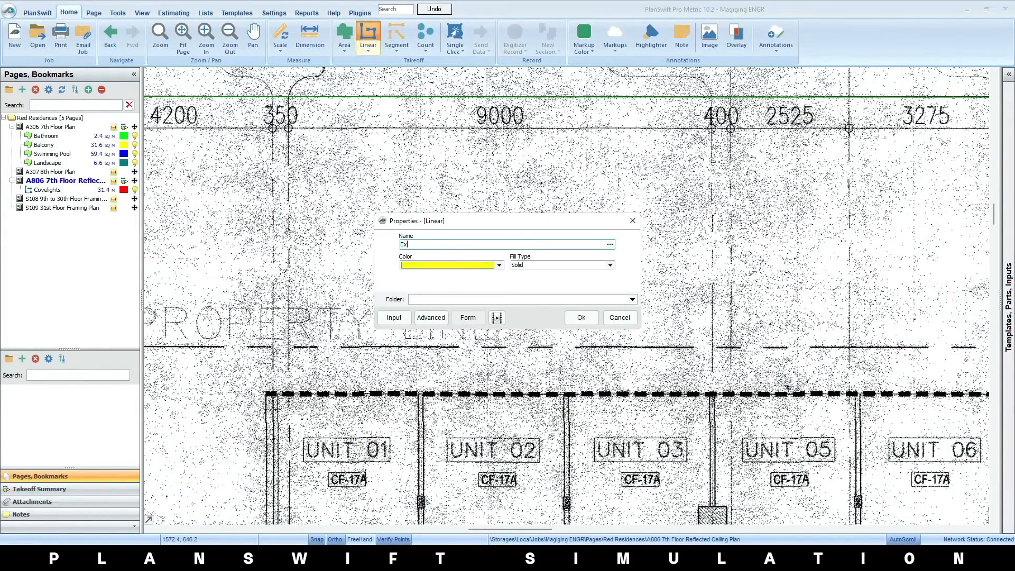
text(terior Wall)
click(578, 317)
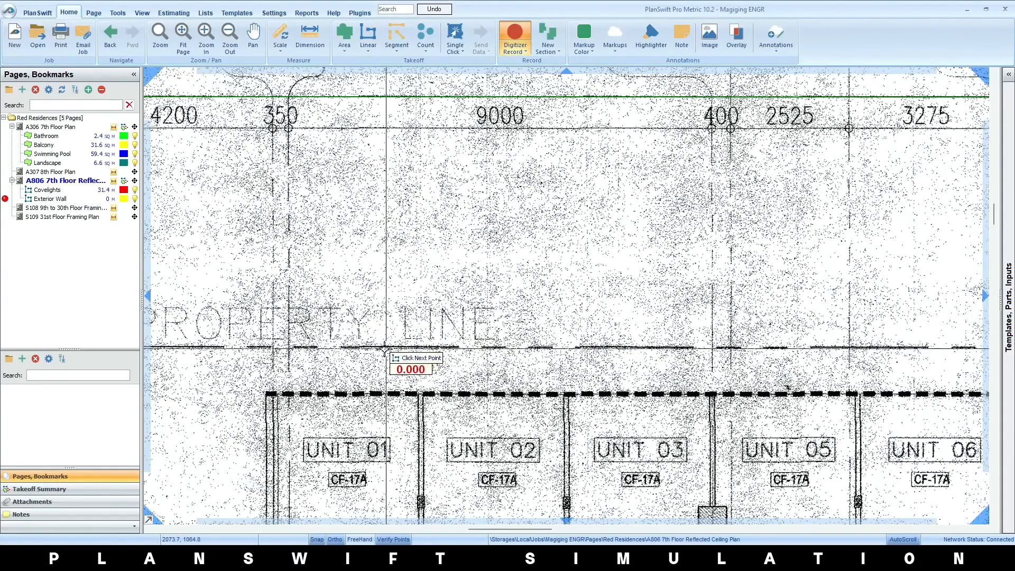
Draw an Exterior Wall segment about 9.1 m long along the dashed wall line above Units 01 to 03
click(289, 391)
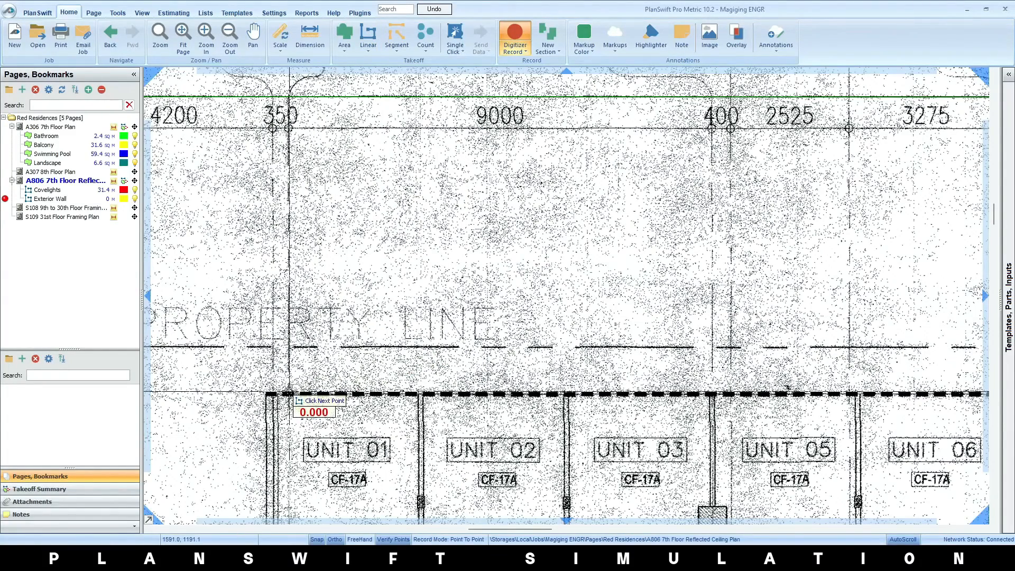
click(716, 392)
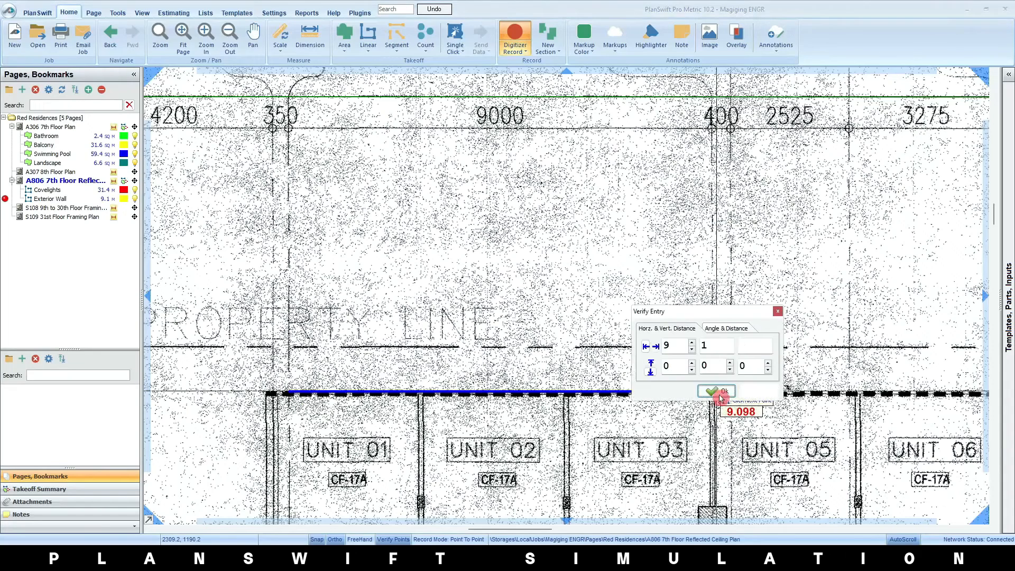
drag(714, 310, 521, 254)
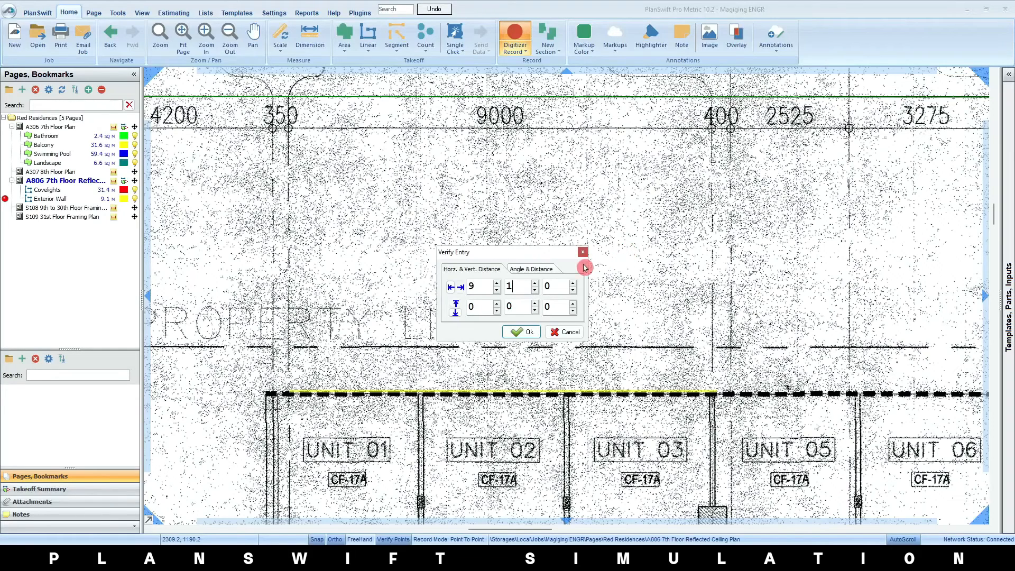
Examine the horizontal and vertical distance values offered for verifying the new Exterior Wall segment
click(473, 287)
click(478, 287)
click(543, 289)
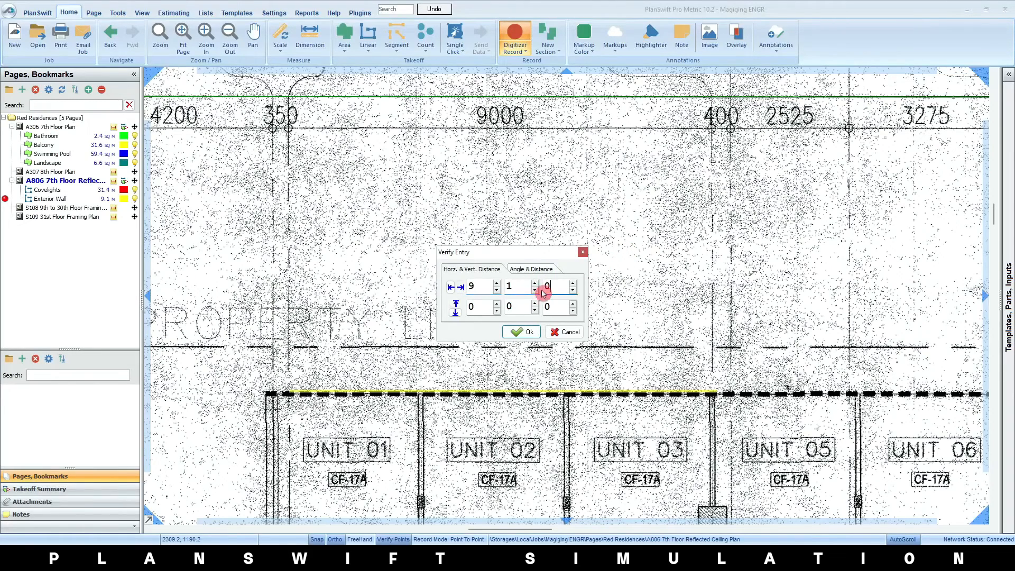
click(473, 306)
click(512, 307)
click(547, 307)
click(473, 306)
click(547, 307)
click(512, 307)
click(550, 307)
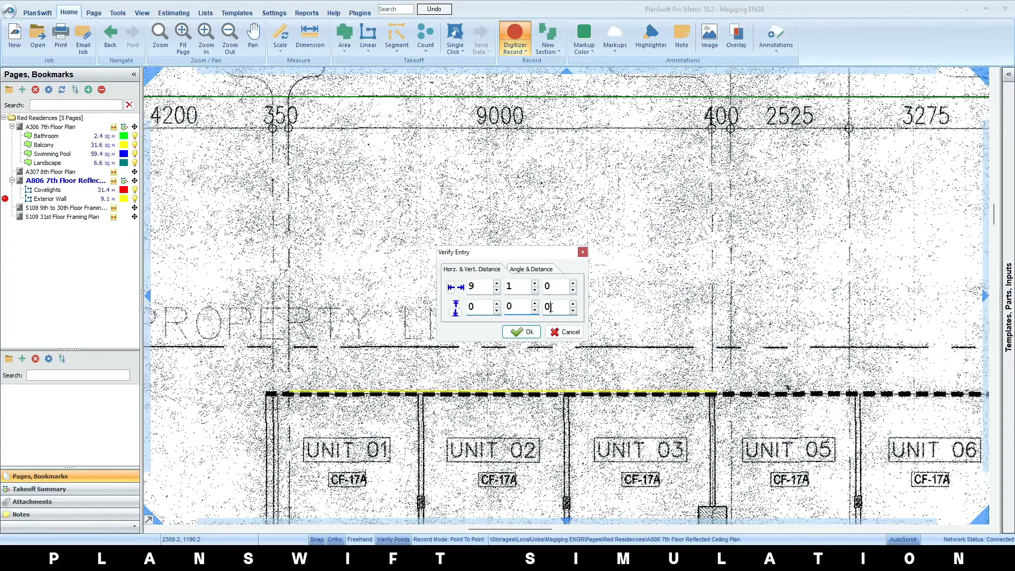
Verify the segment's horizontal distance as 9, 0, 0 and stop recording the Exterior Wall takeoff
click(528, 284)
click(535, 290)
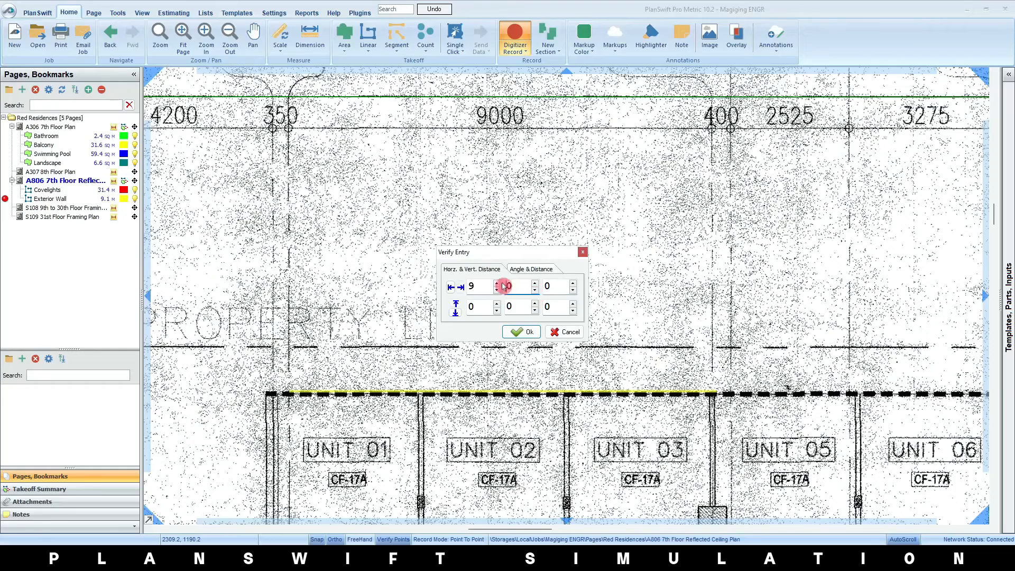
click(521, 332)
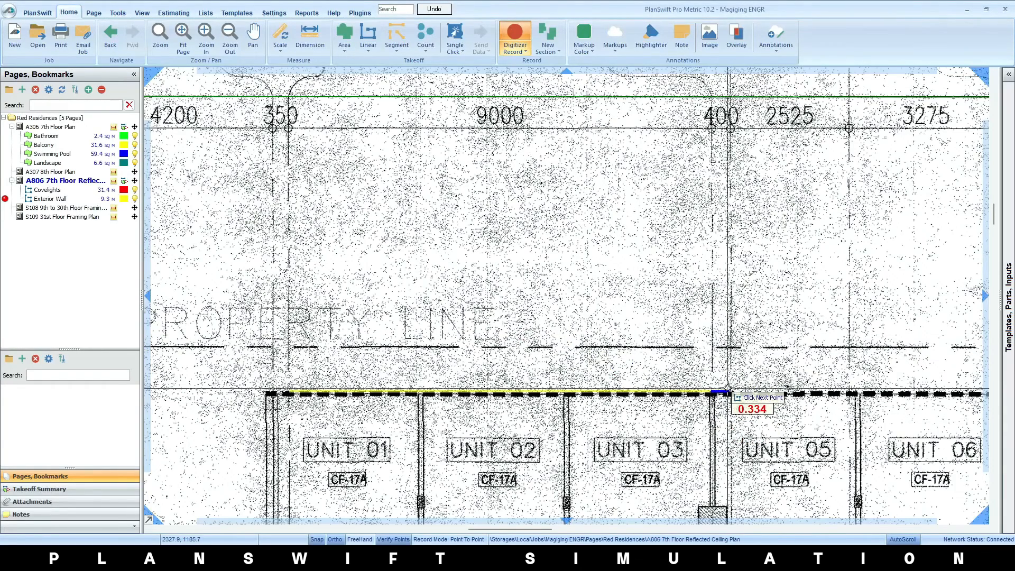
right_click(719, 346)
click(729, 360)
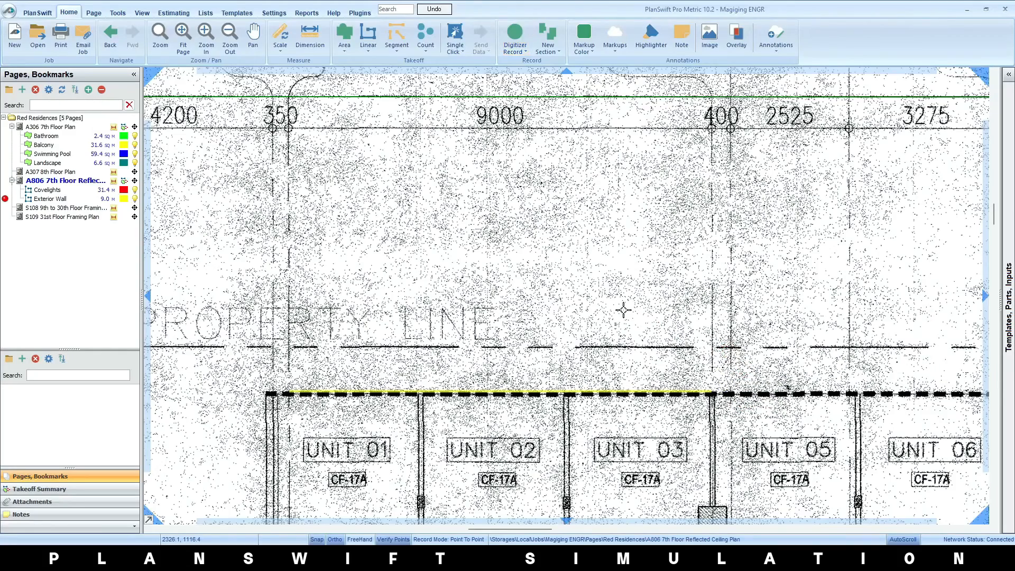
Resume recording the Exterior Wall takeoff and draw a separate segment about 2 m long above Unit 05
click(8, 199)
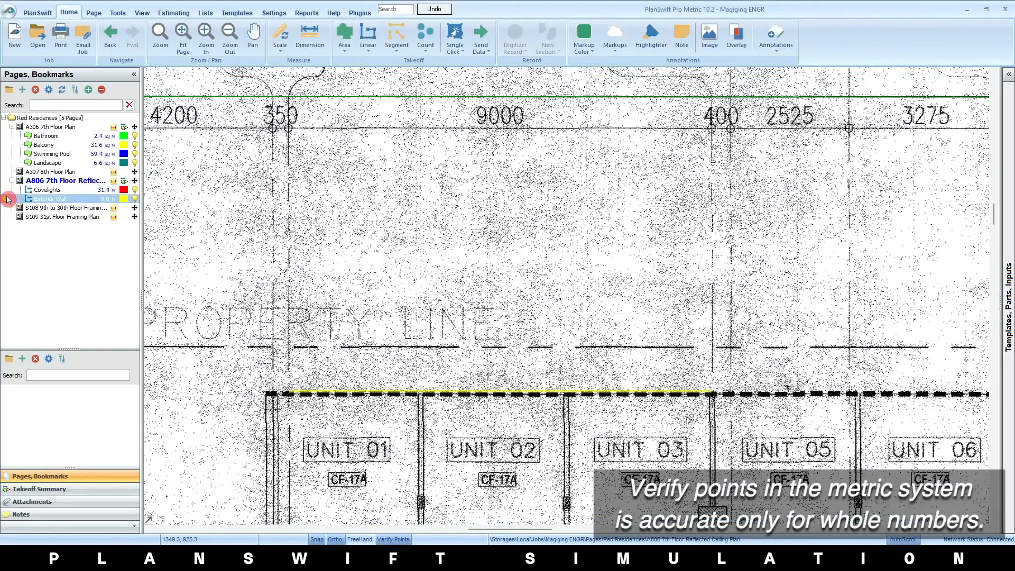
drag(796, 363, 486, 353)
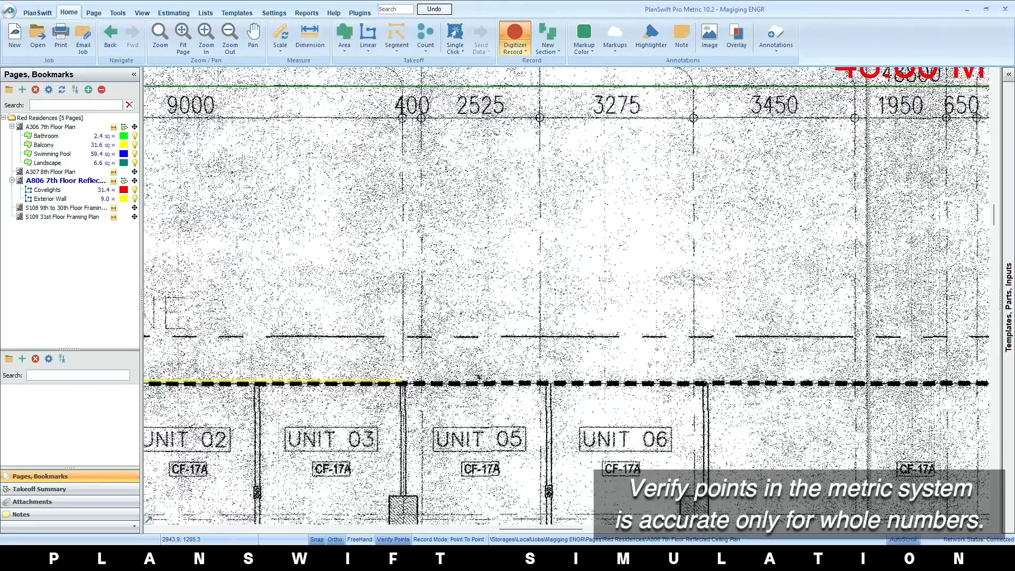
drag(809, 391, 812, 402)
scroll(441, 392, up, 2)
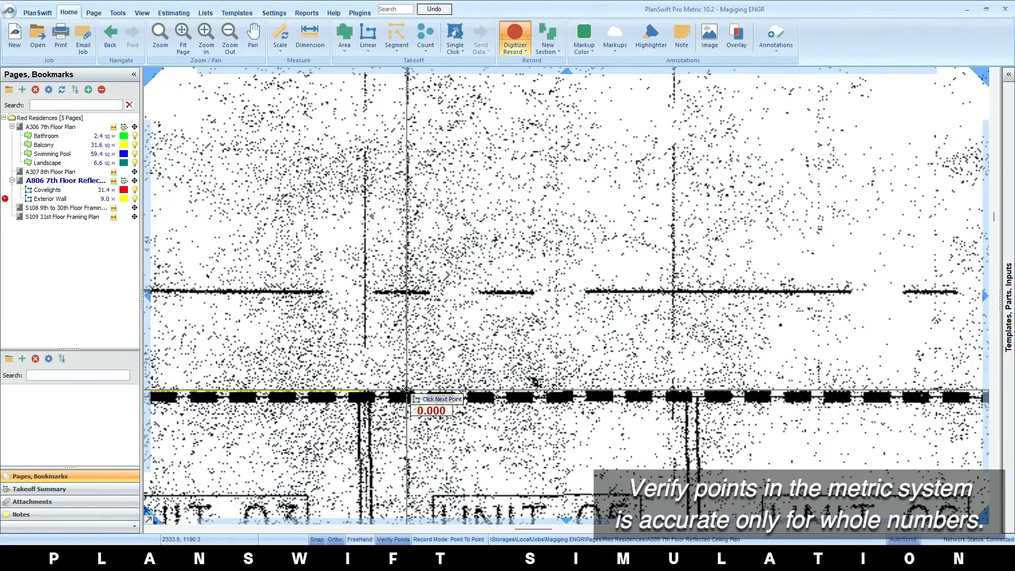
click(616, 391)
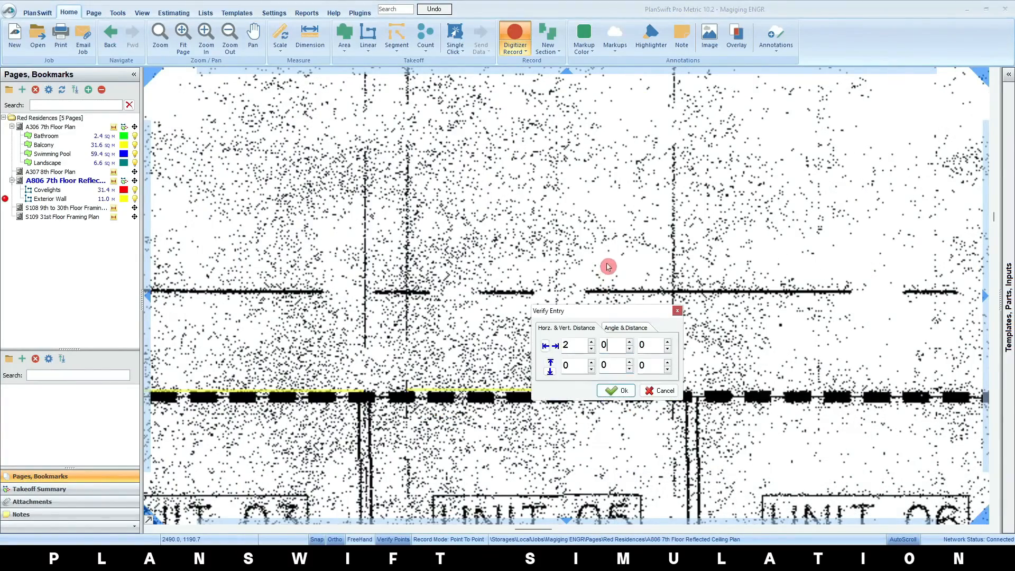
Try a verified horizontal distance of 0 with 6 as the second value for the segment above Unit 05, and stop recording
click(616, 346)
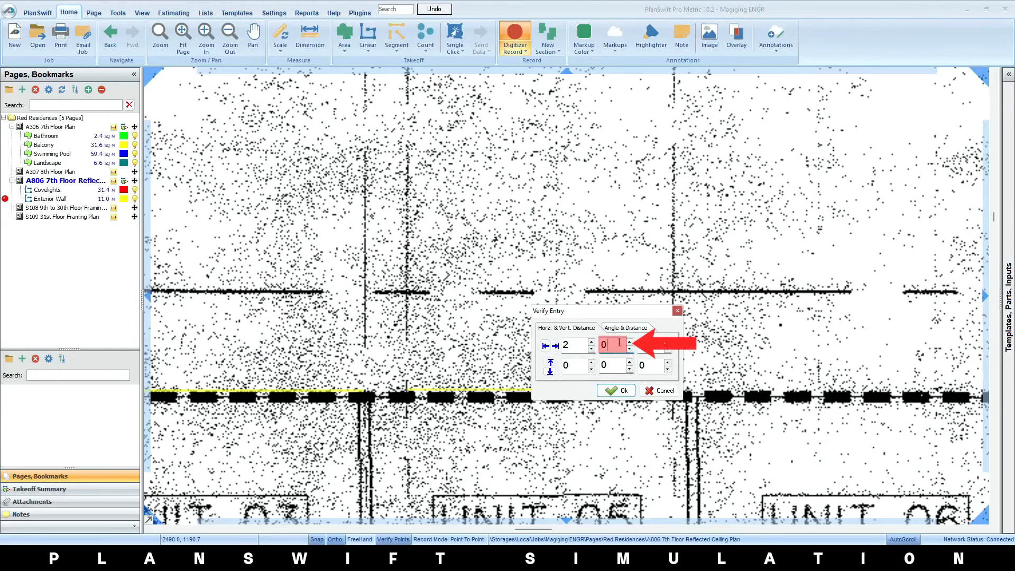
click(592, 352)
double_click(603, 344)
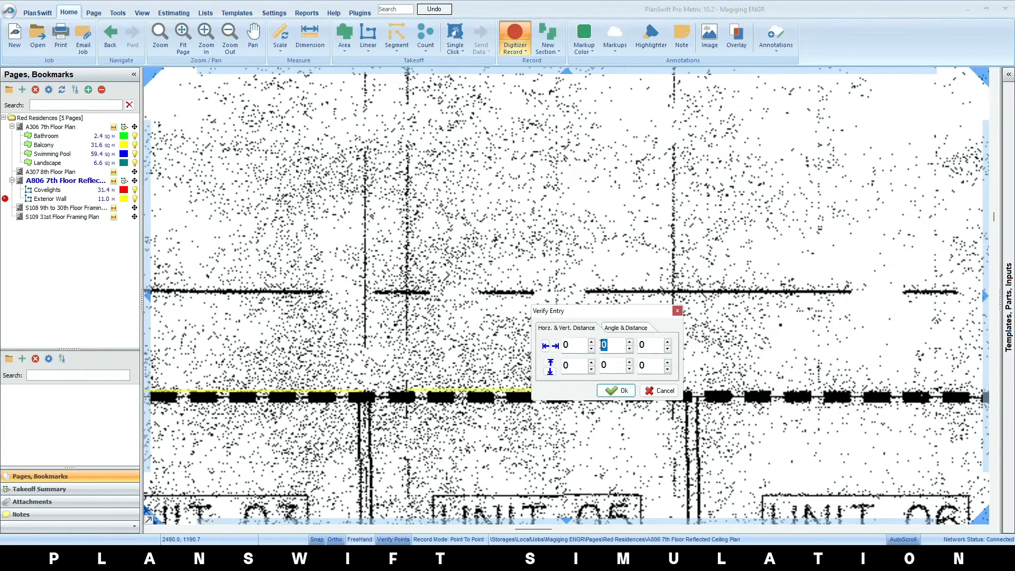
drag(639, 345, 688, 358)
text(6)
drag(600, 345, 635, 353)
text(6)
click(667, 350)
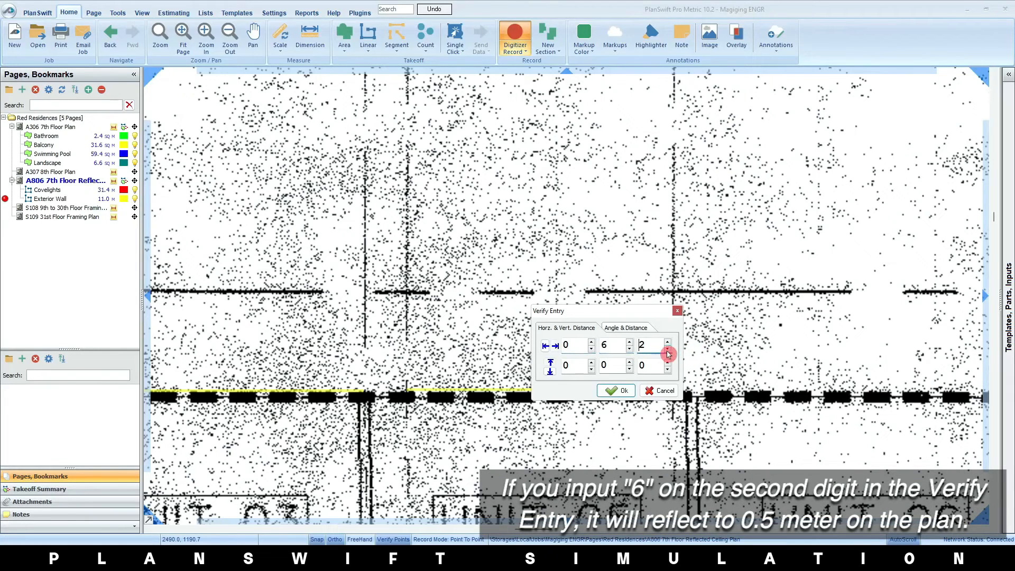
click(668, 353)
click(616, 390)
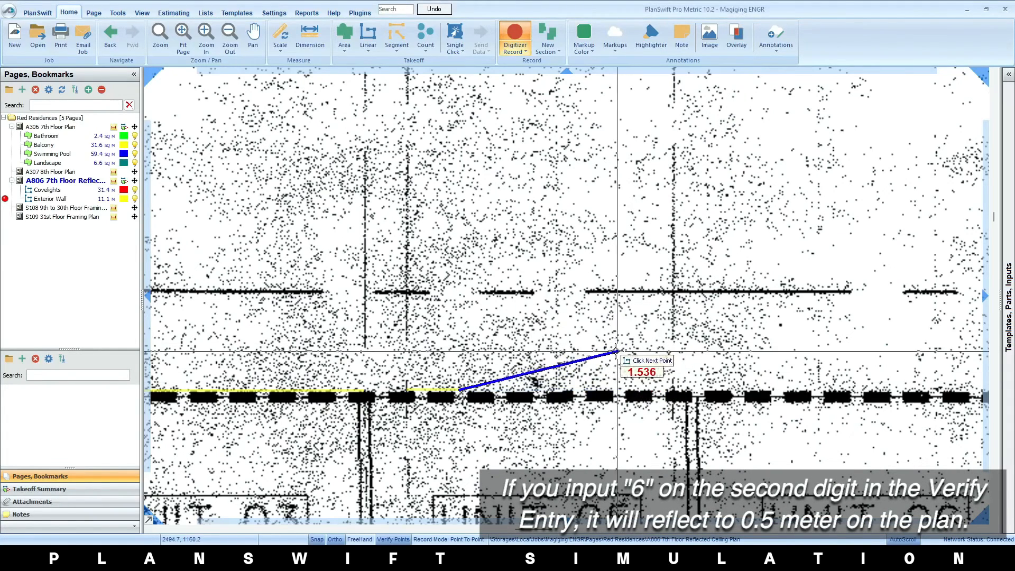
right_click(495, 365)
click(516, 384)
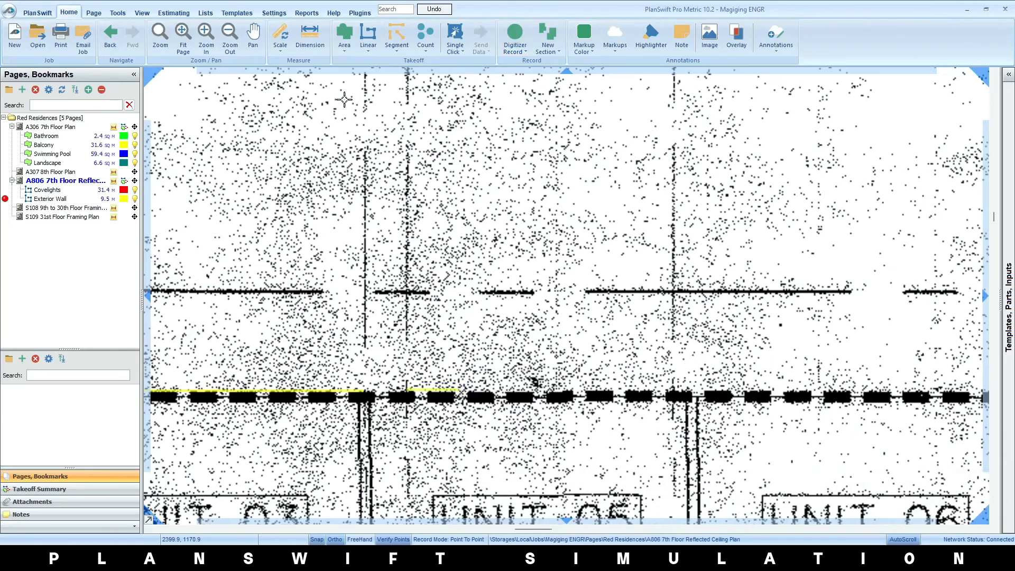
Measure the short Exterior Wall segment above Unit 05 with the Dimension tool
click(310, 39)
click(407, 387)
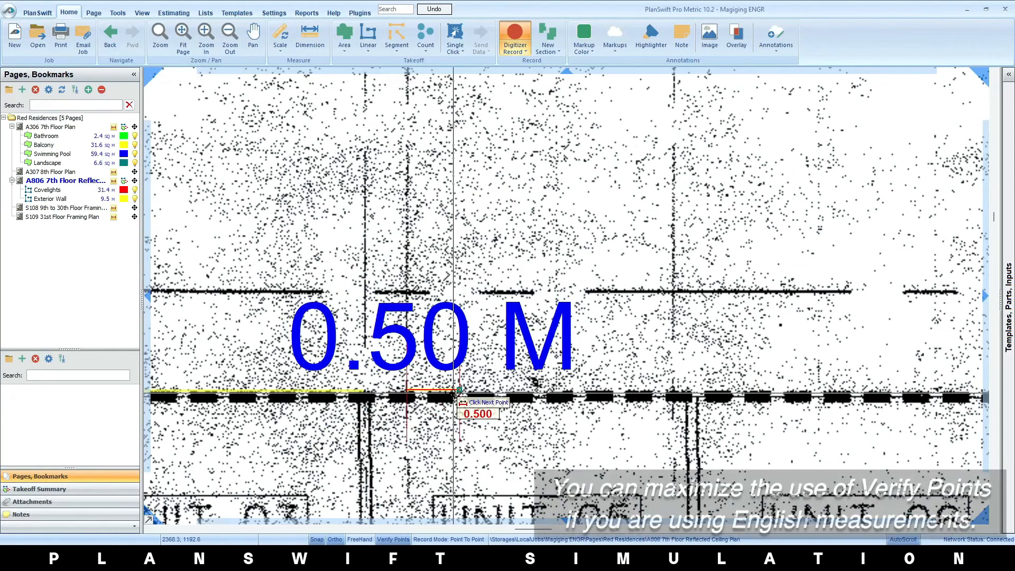
key(Escape)
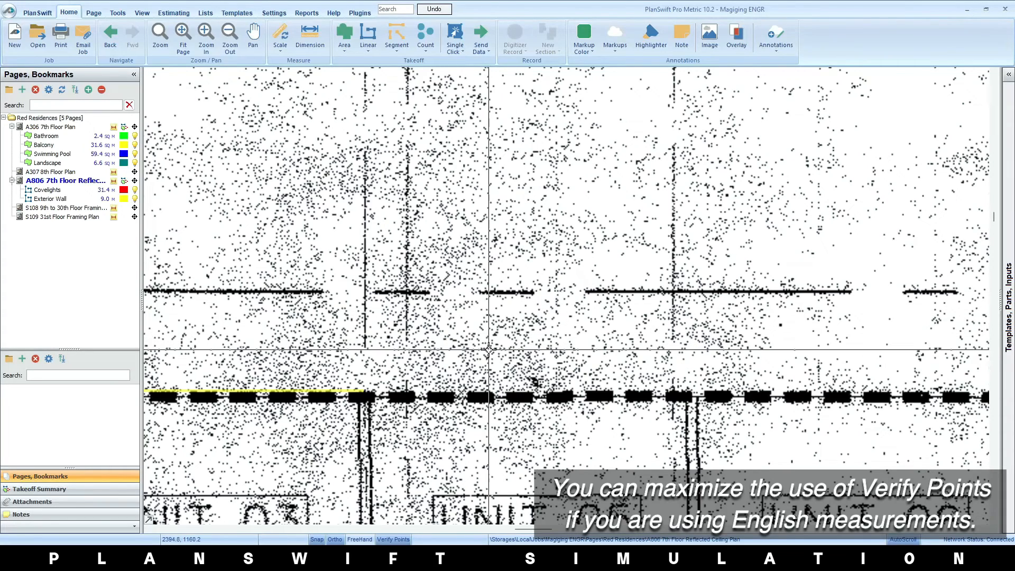
Start a Metric Wall Area segment takeoff for the unit walls and review its general and appearance properties
scroll(488, 349, down, 4)
drag(539, 411, 424, 260)
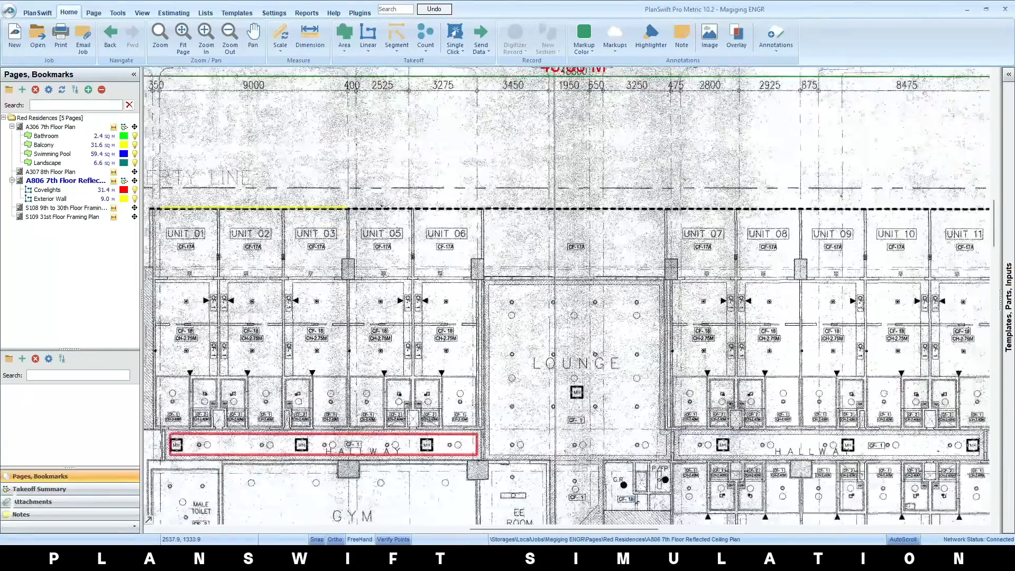
scroll(554, 323, down, 3)
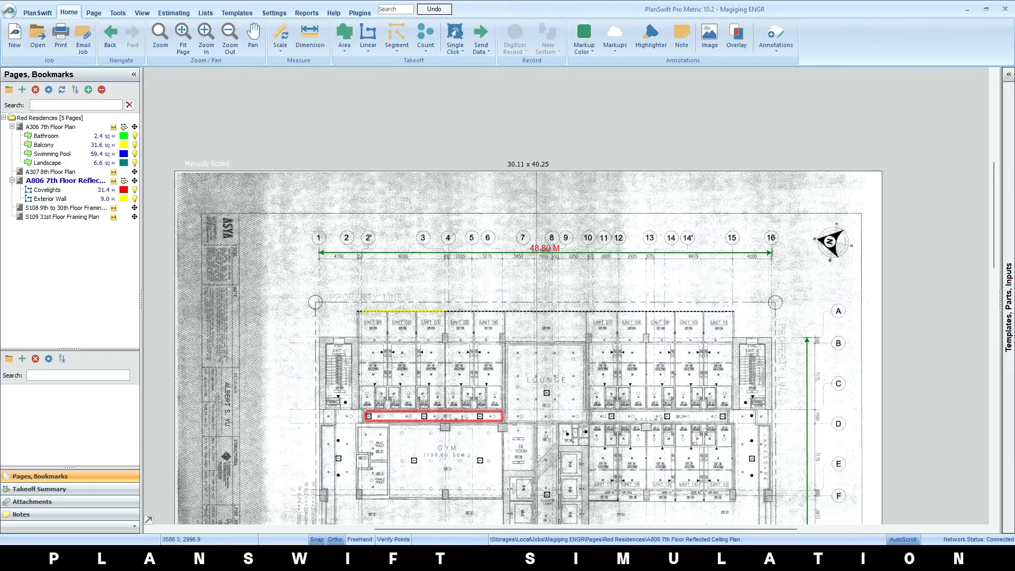
scroll(370, 339, up, 5)
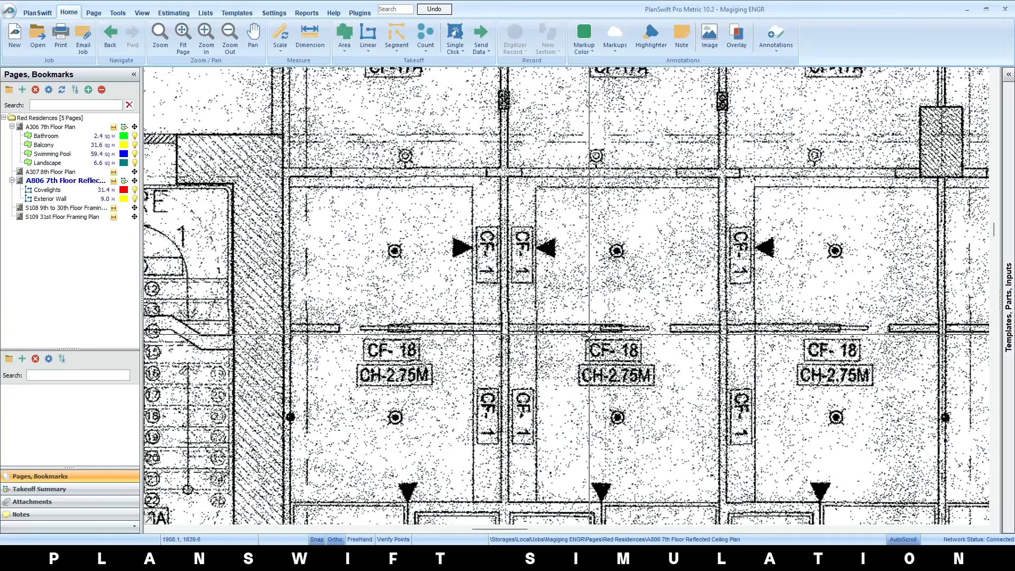
click(398, 52)
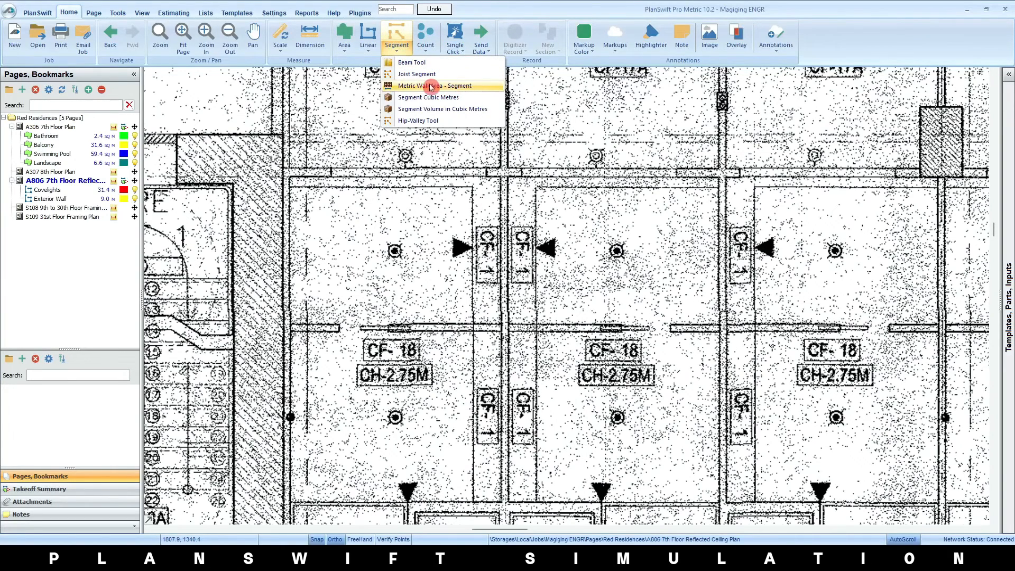
click(472, 86)
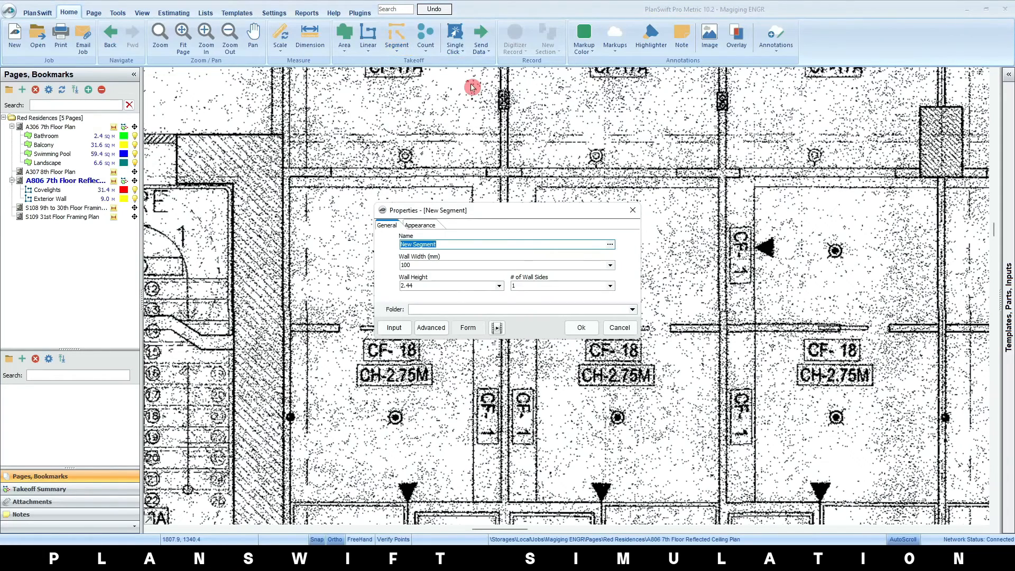
click(432, 243)
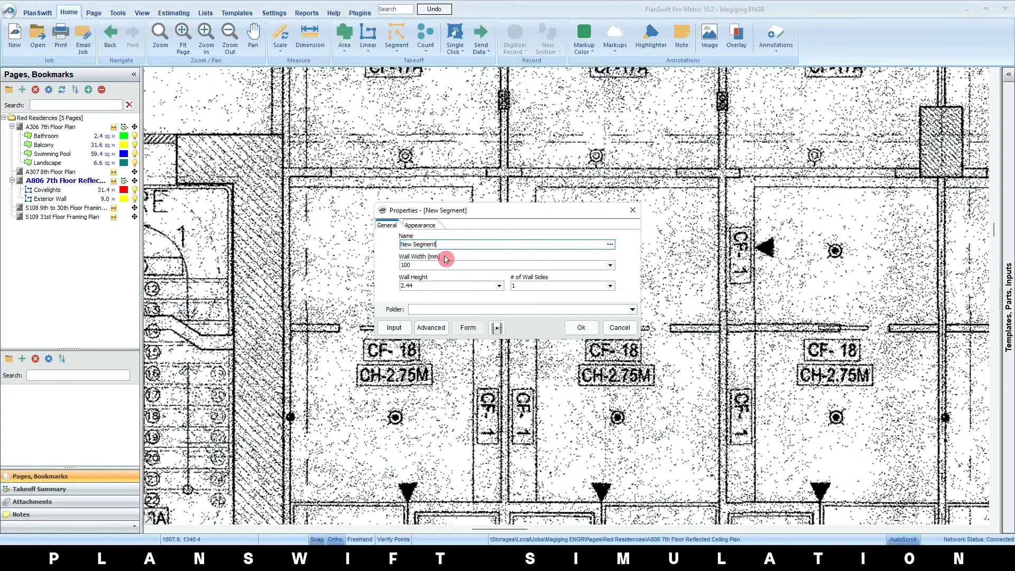
click(425, 286)
click(531, 286)
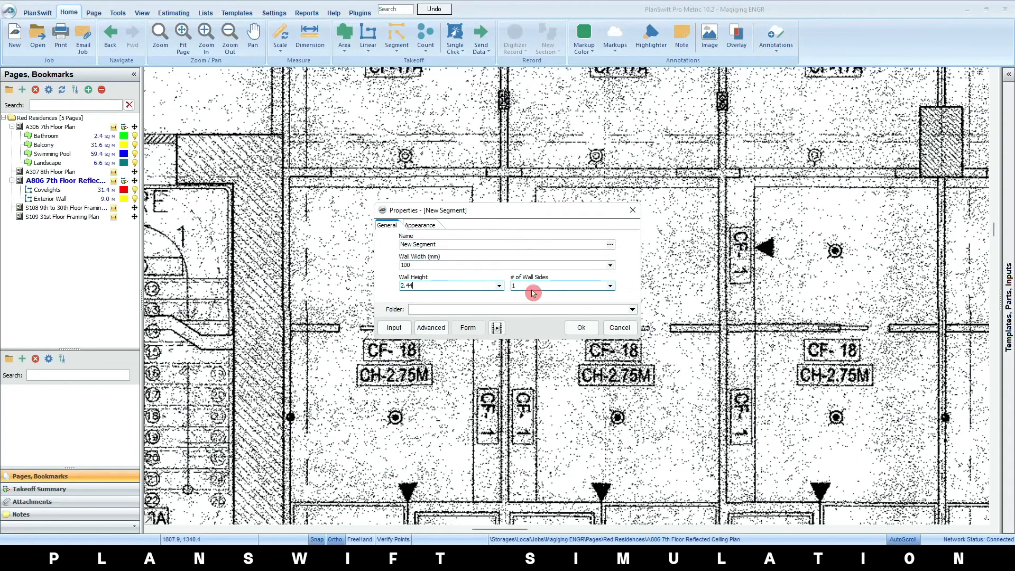
click(421, 225)
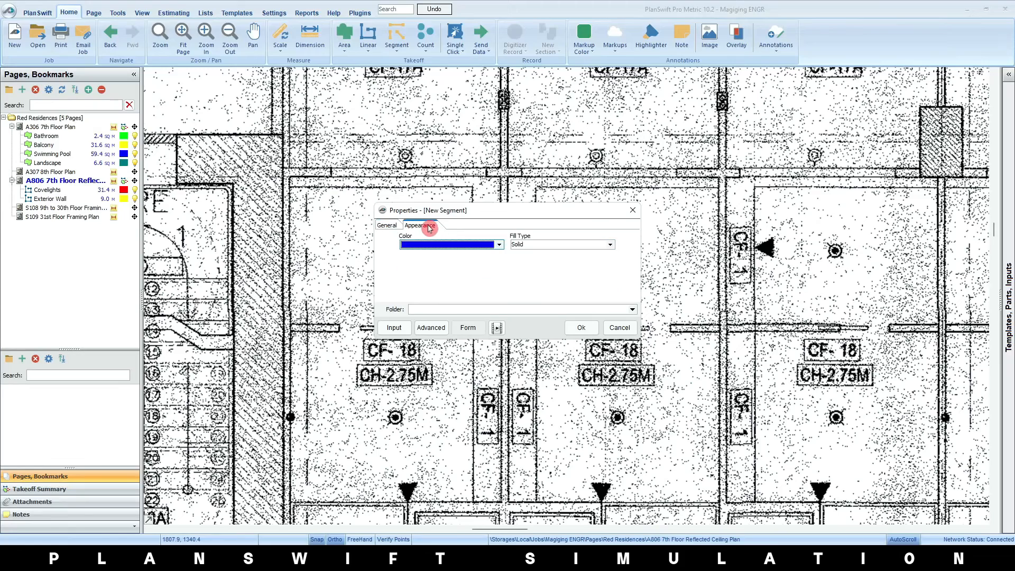
click(500, 245)
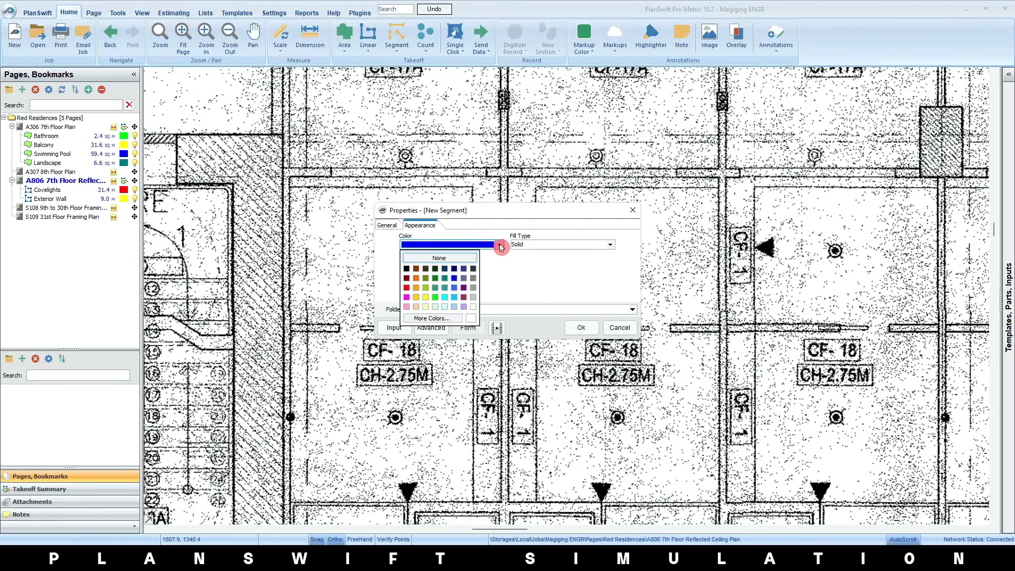
click(612, 249)
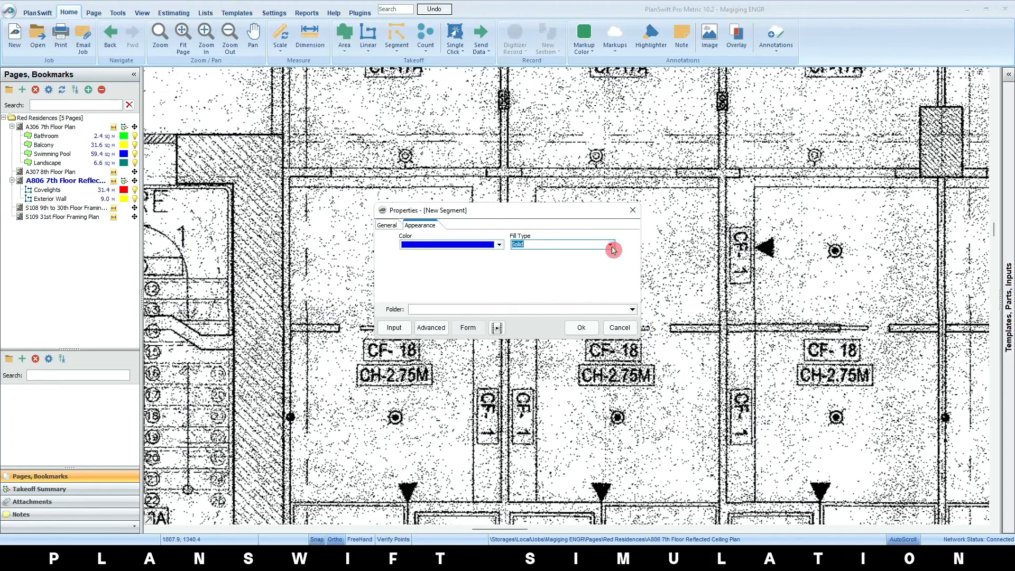
Name the segment takeoff Bedroom Walls, set the wall height to 3.0 with 2 wall sides, and create it
click(386, 225)
text(Bedroom Walls)
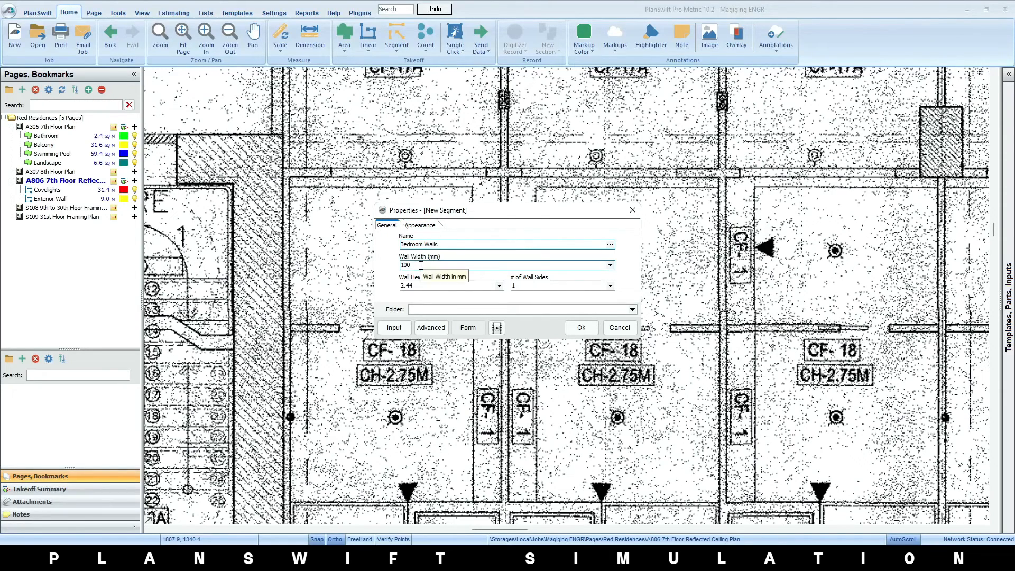
click(431, 286)
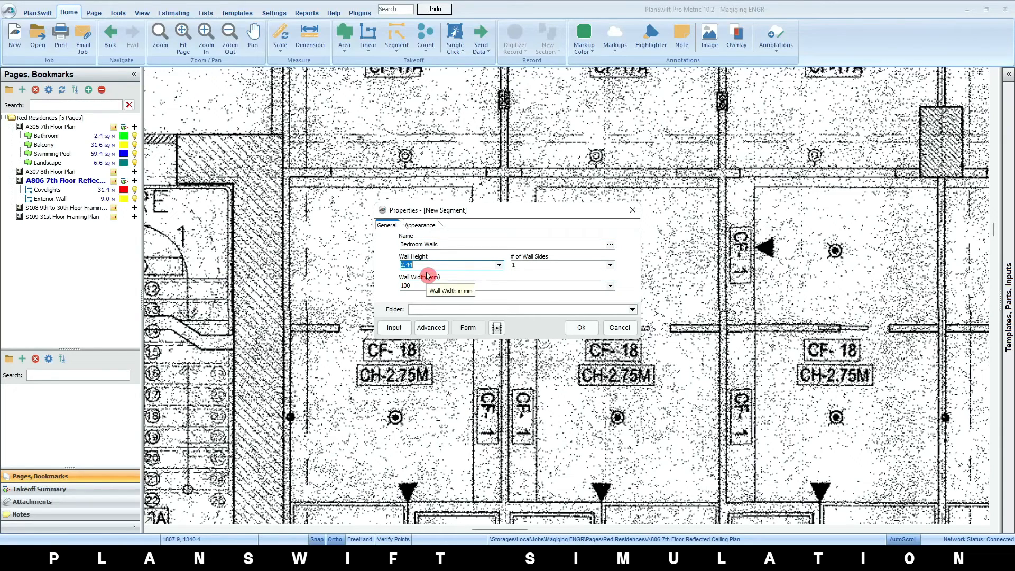
text(3)
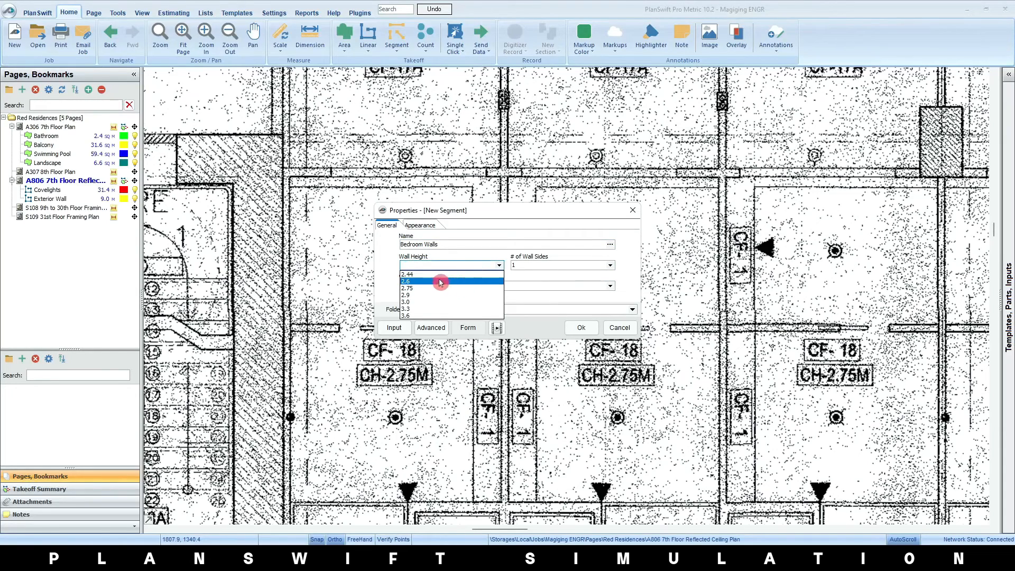
click(451, 302)
click(604, 270)
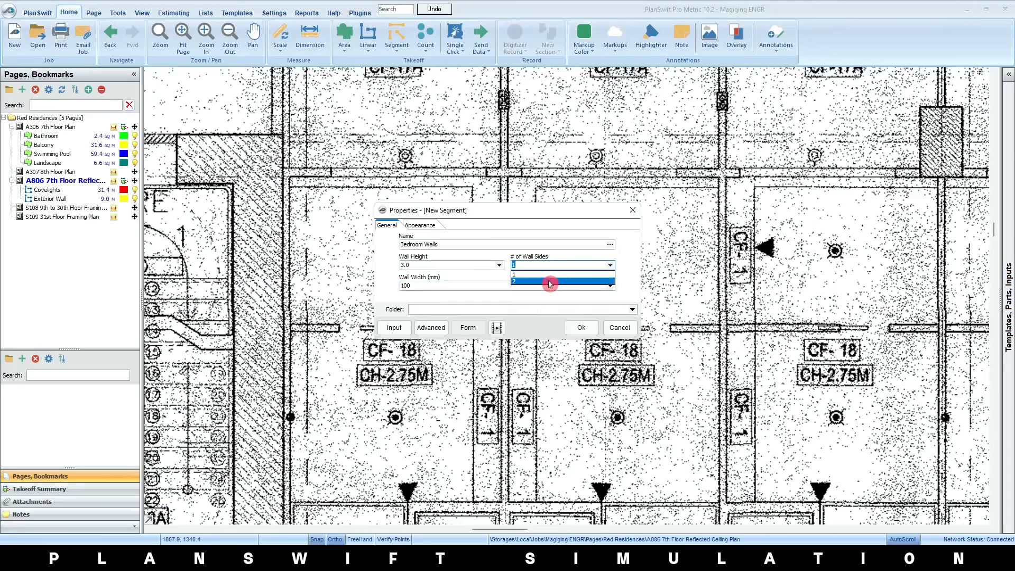
click(550, 279)
click(581, 328)
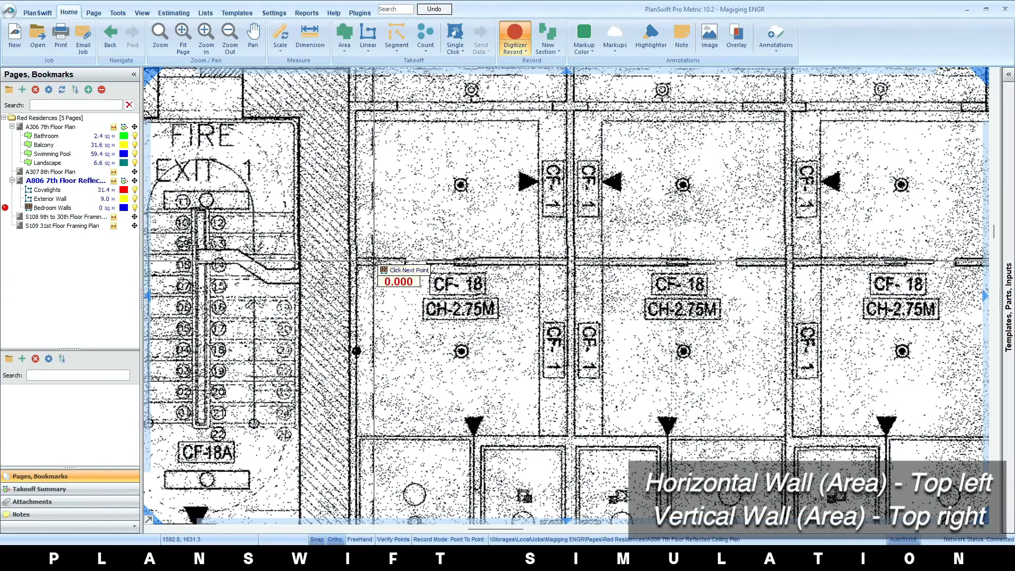
Trace the short Bedroom Walls segment in Unit 01 from the fire exit wall to the door opening
scroll(373, 260, up, 4)
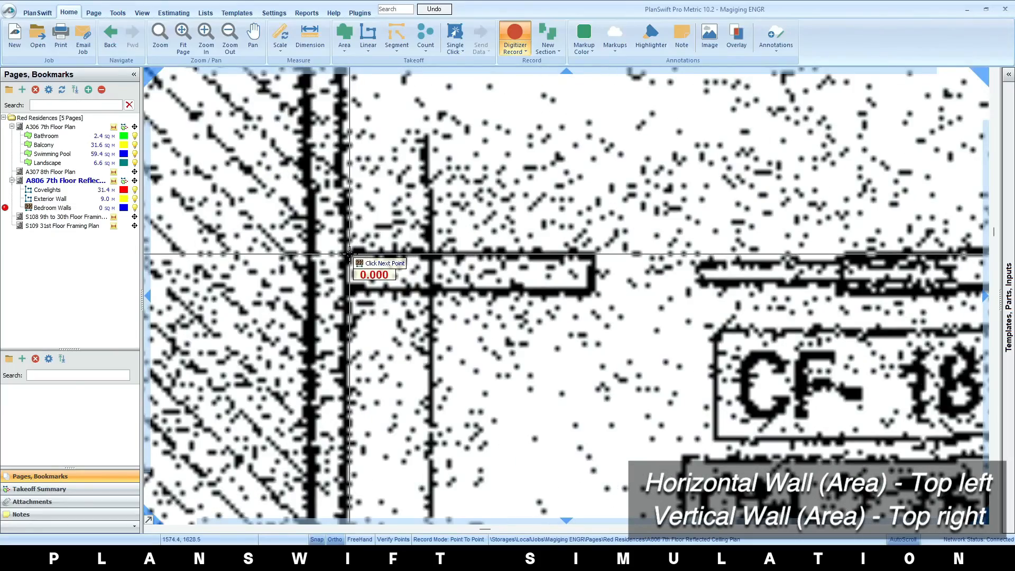
click(350, 254)
click(591, 256)
scroll(602, 290, down, 2)
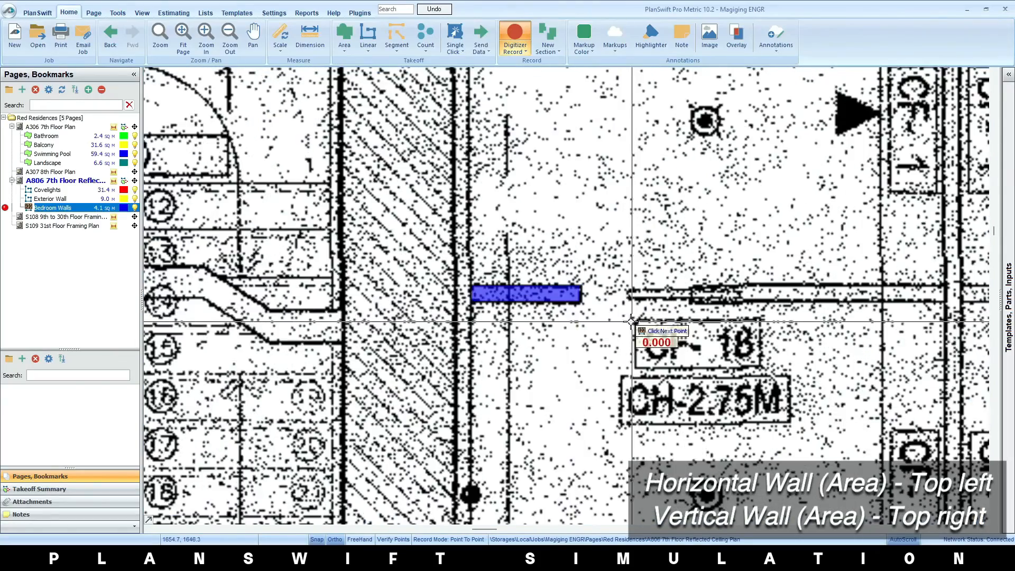
Trace the longer Unit 01 bedroom wall segment from the sliding door to the partition shared with Unit 02
scroll(448, 315, up, 2)
scroll(439, 316, up, 1)
click(407, 319)
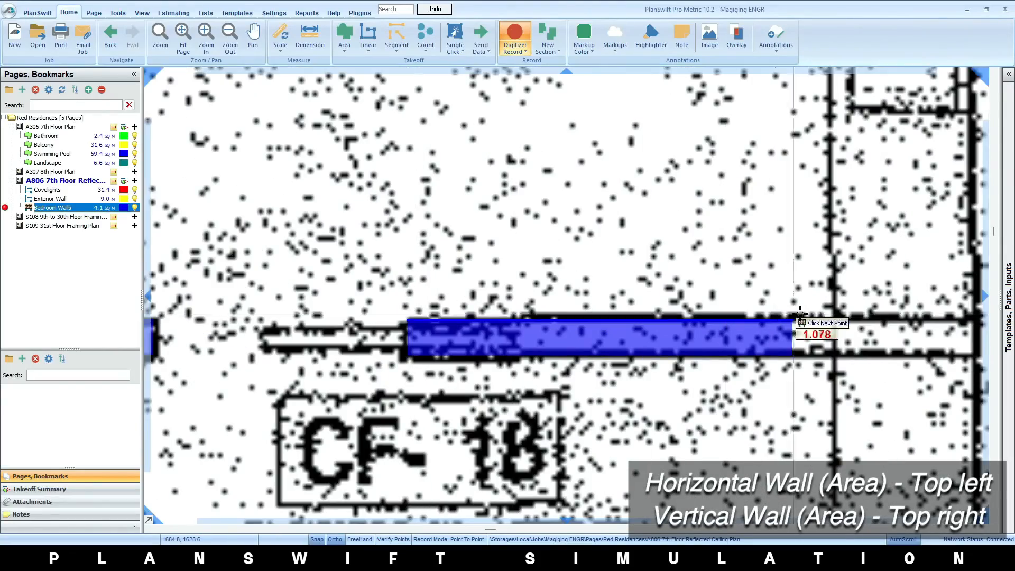
click(835, 320)
scroll(639, 371, down, 3)
drag(816, 366, 581, 385)
scroll(475, 388, up, 2)
click(430, 354)
scroll(447, 385, down, 2)
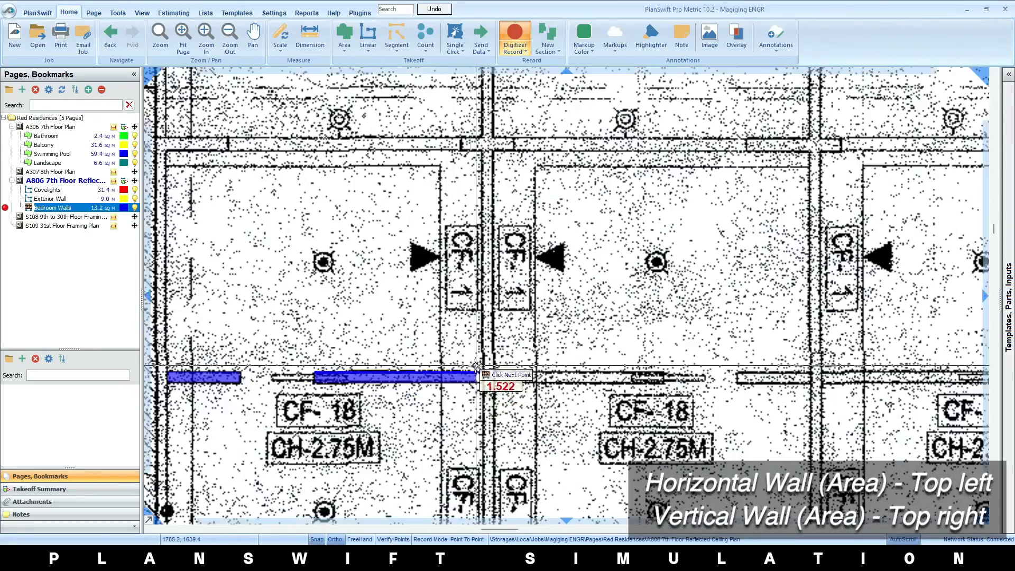
scroll(482, 372, up, 2)
click(478, 368)
scroll(506, 372, up, 2)
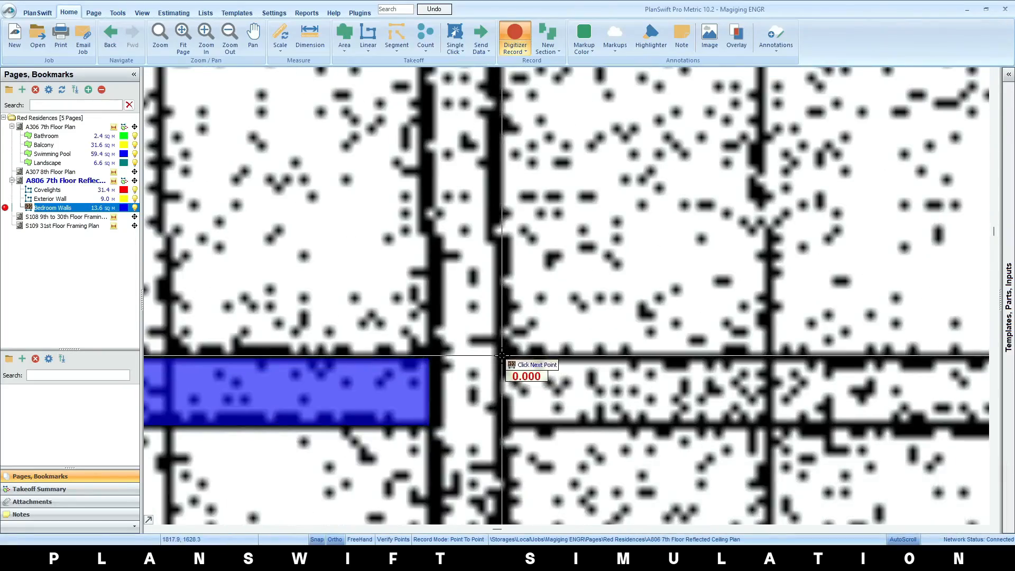
Trace the long and short bedroom wall segments on both sides of the Unit 02 door opening
click(503, 356)
scroll(582, 379, down, 3)
scroll(754, 378, up, 3)
click(833, 372)
scroll(821, 392, down, 3)
scroll(534, 373, up, 1)
drag(817, 397, 310, 354)
click(378, 355)
click(517, 354)
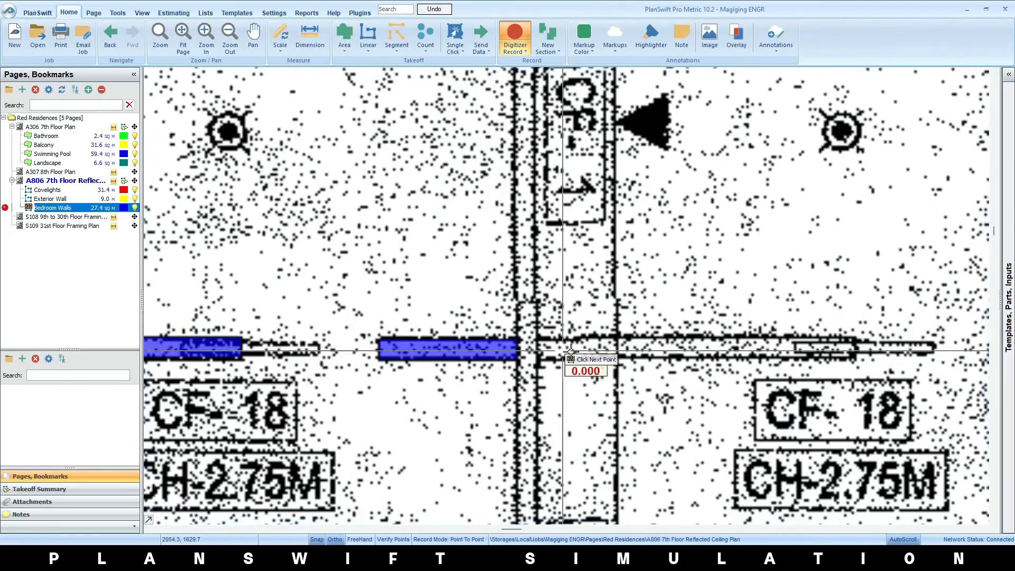
Trace the long and short bedroom wall segments on both sides of the Unit 03 door opening
click(855, 338)
scroll(853, 346, down, 1)
drag(850, 348, 227, 345)
scroll(387, 344, up, 2)
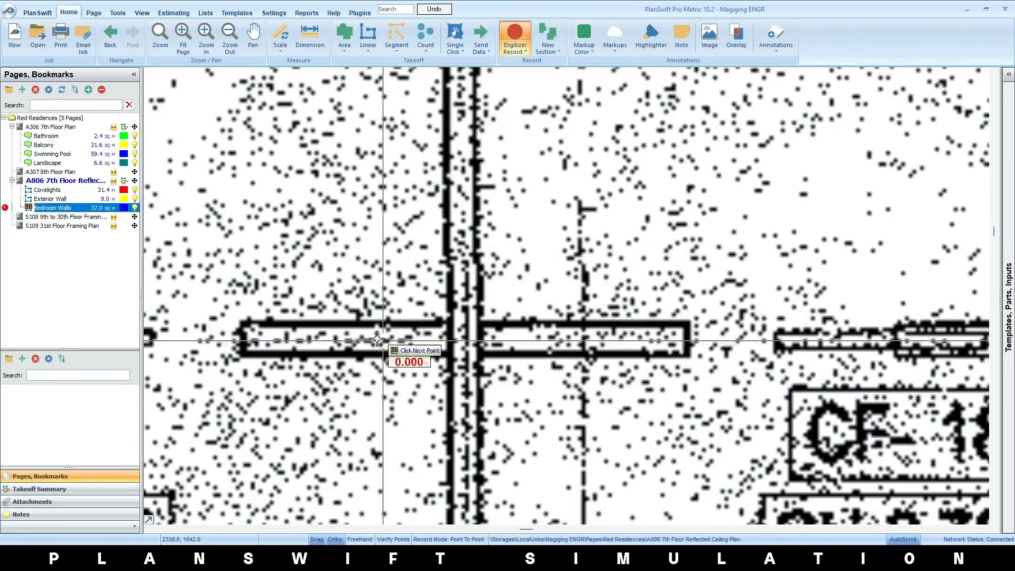
click(242, 323)
click(447, 324)
Trace the short and long bedroom wall segments on both sides of the Unit 05 door opening
click(480, 323)
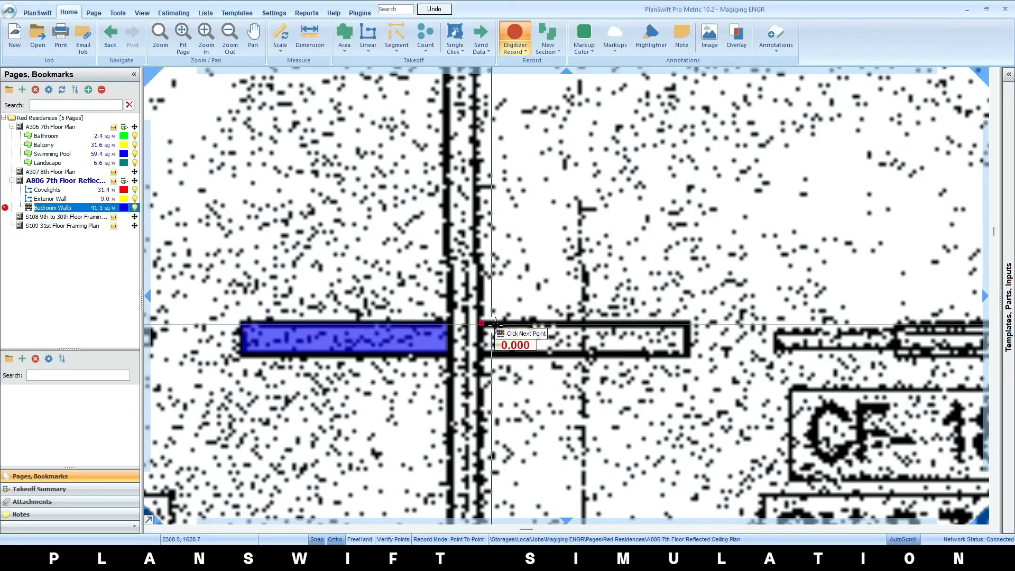
scroll(687, 326, down, 2)
click(770, 336)
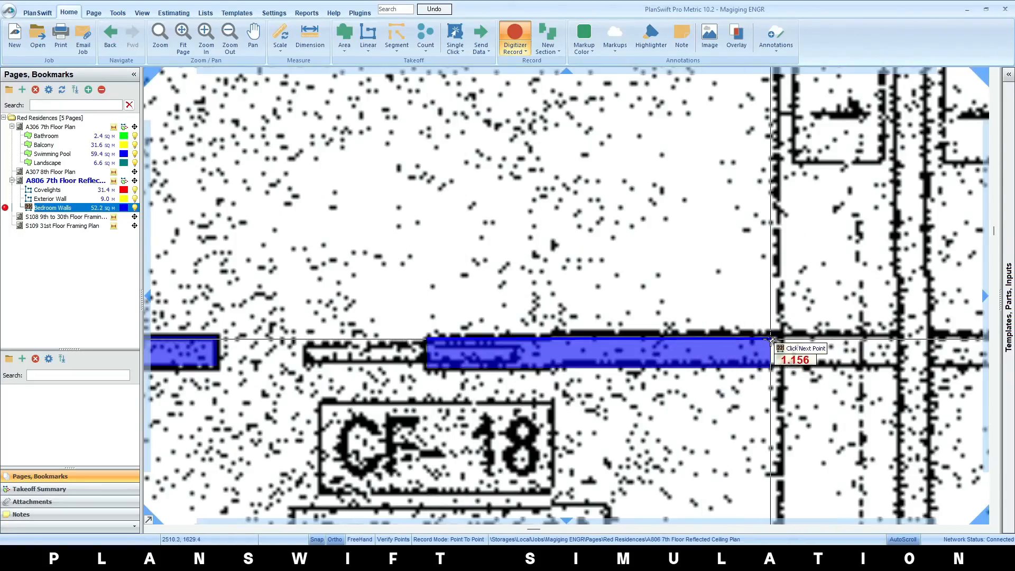
scroll(772, 338, down, 3)
Trace the long Unit 06 bedroom wall segment from the Unit 05 partition to the door opening
drag(819, 406, 479, 382)
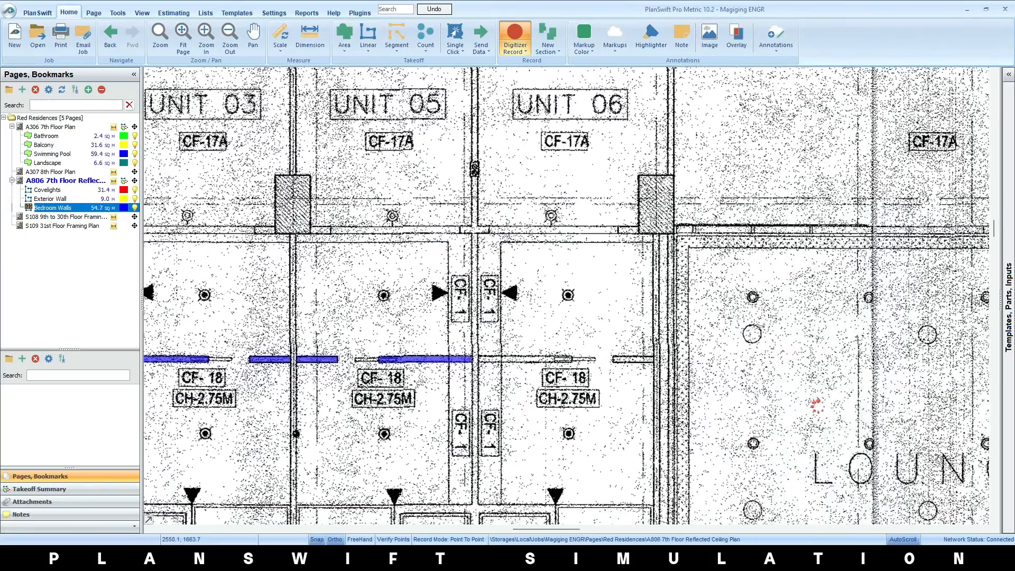
scroll(477, 353, up, 3)
click(500, 367)
click(967, 369)
click(971, 369)
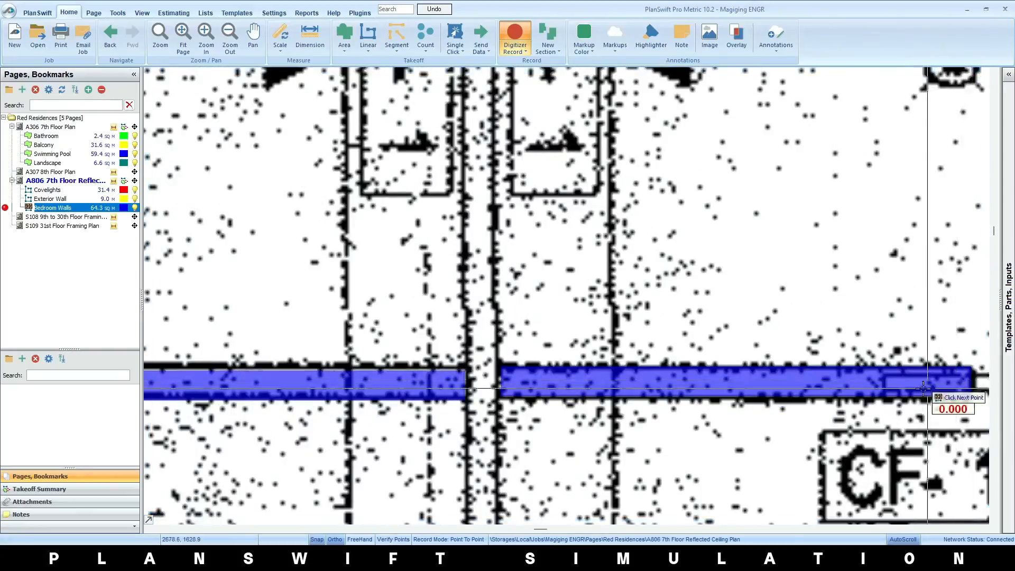
Trace the short Unit 06 bedroom wall segment up to the lounge-side wall and stop recording
scroll(928, 391, down, 3)
drag(929, 391, 464, 352)
scroll(571, 342, up, 3)
click(586, 349)
click(789, 350)
scroll(789, 350, down, 4)
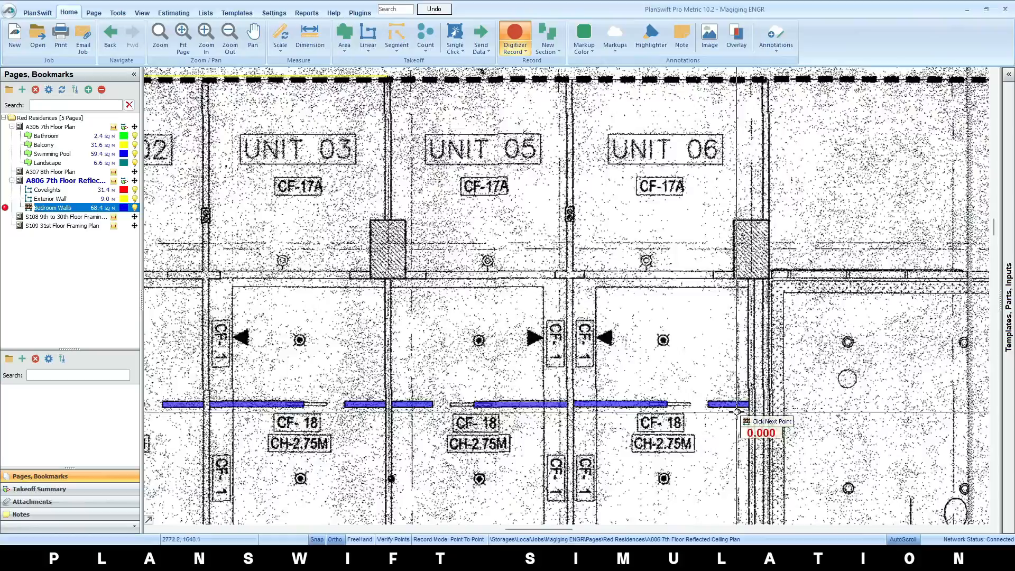
right_click(724, 414)
click(751, 432)
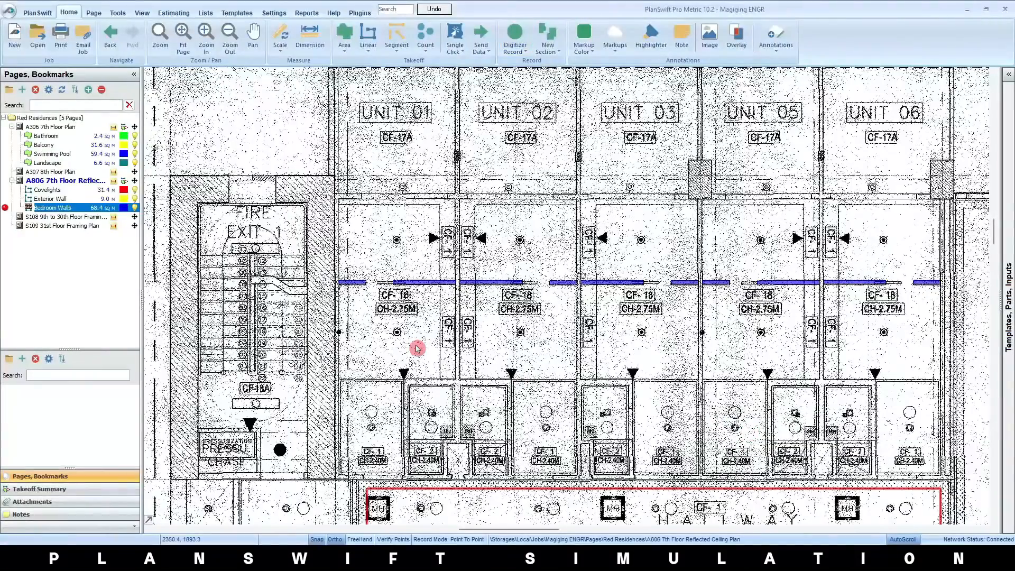
Check the total area of the Bedroom Walls takeoff
click(113, 216)
click(100, 209)
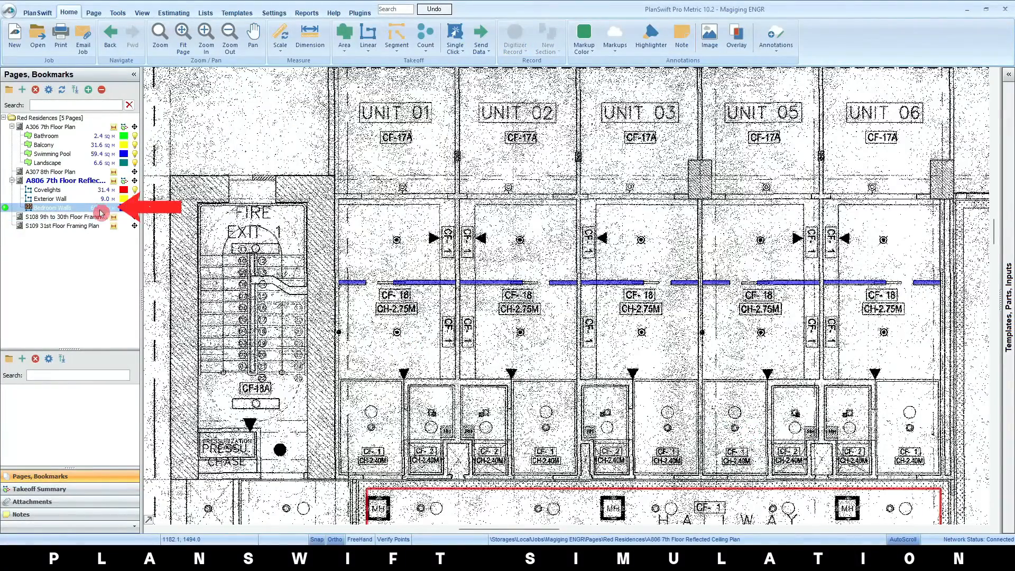
click(114, 262)
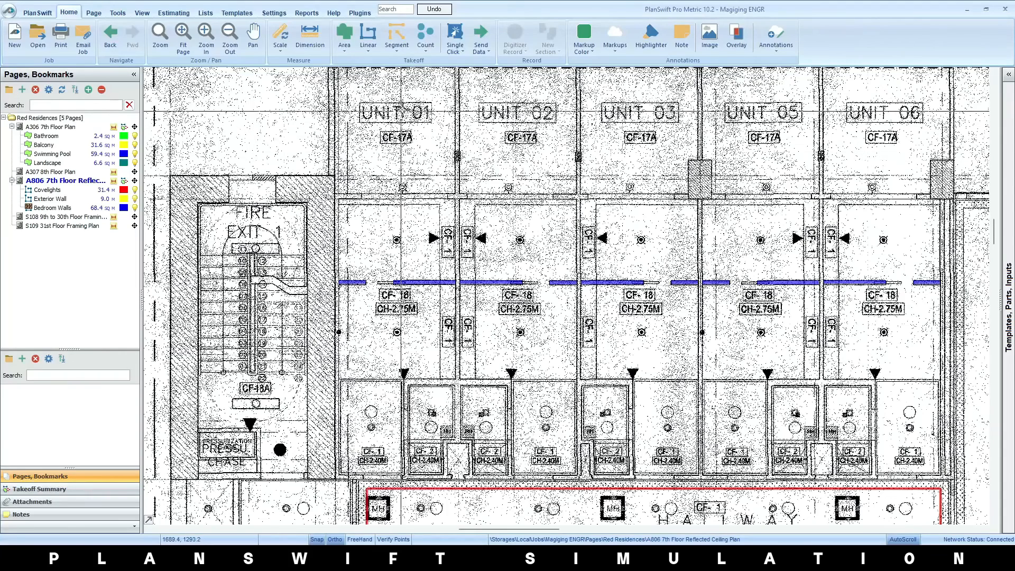
Create a new segment takeoff named Sample Segment with a solid fill
click(397, 37)
text(Sample Segment)
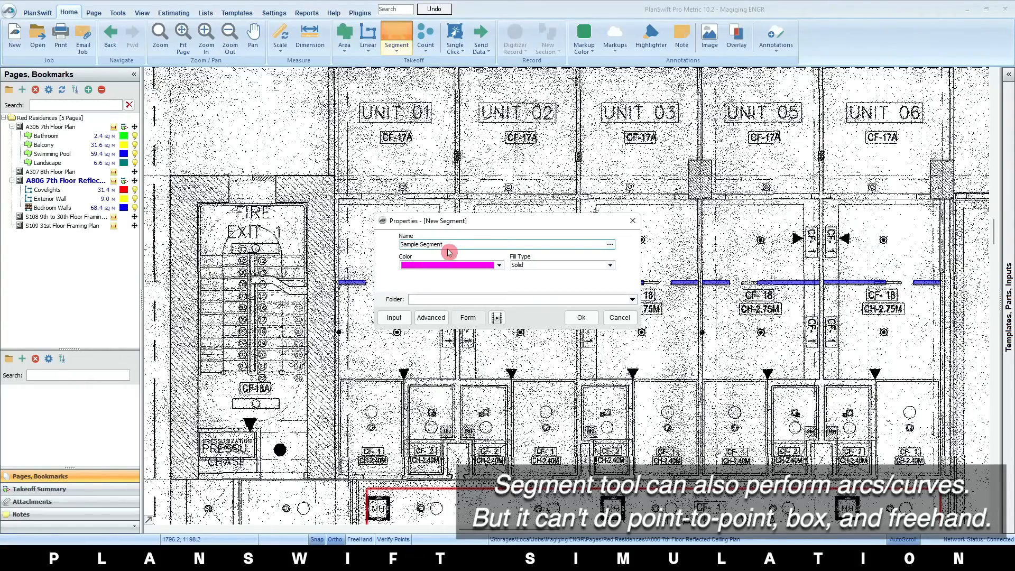
click(582, 318)
Draw a circle from arc segments in the lower part of Unit 02's bedroom and end the recording
scroll(581, 364, up, 4)
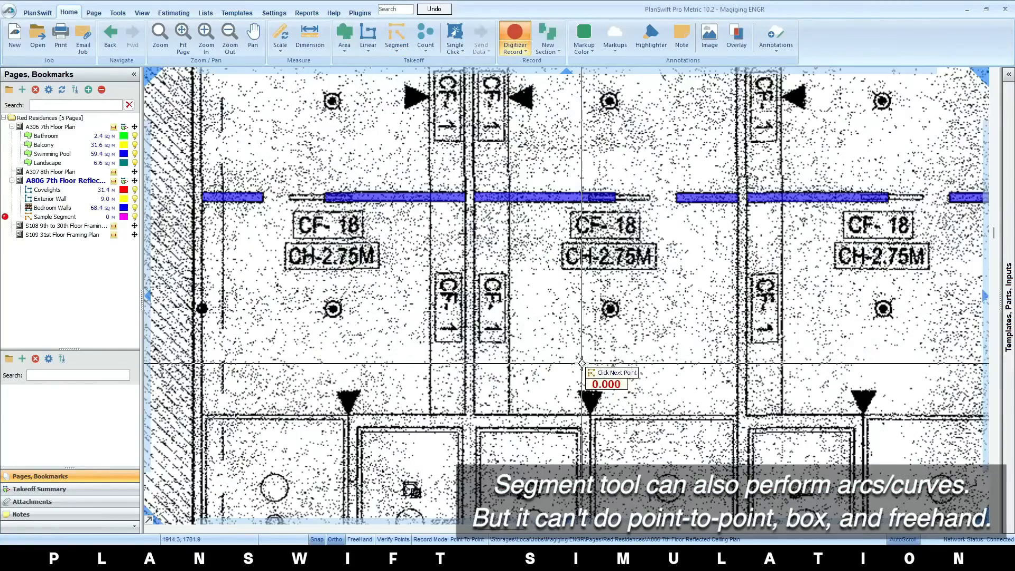
click(569, 343)
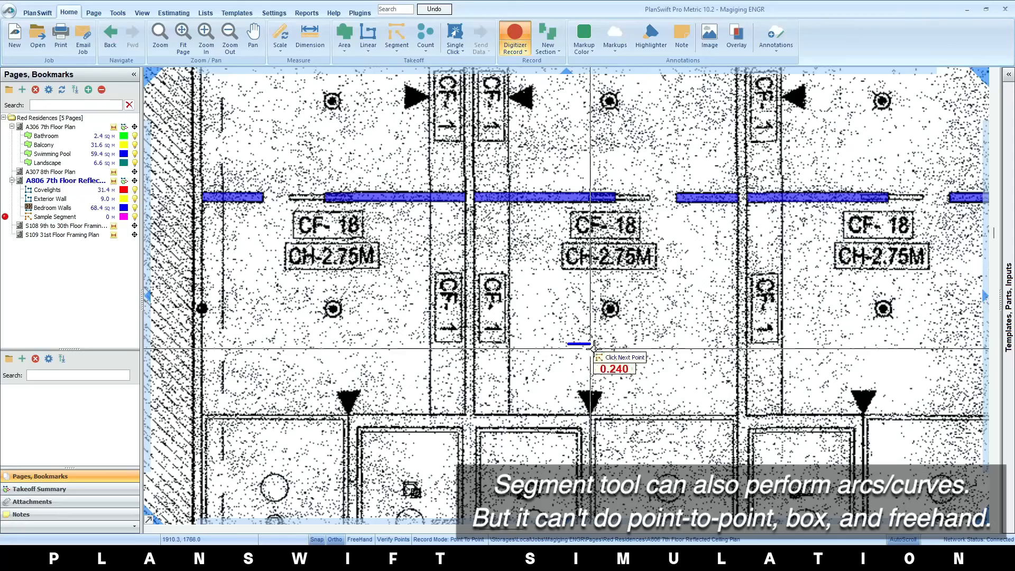
key(a)
click(623, 344)
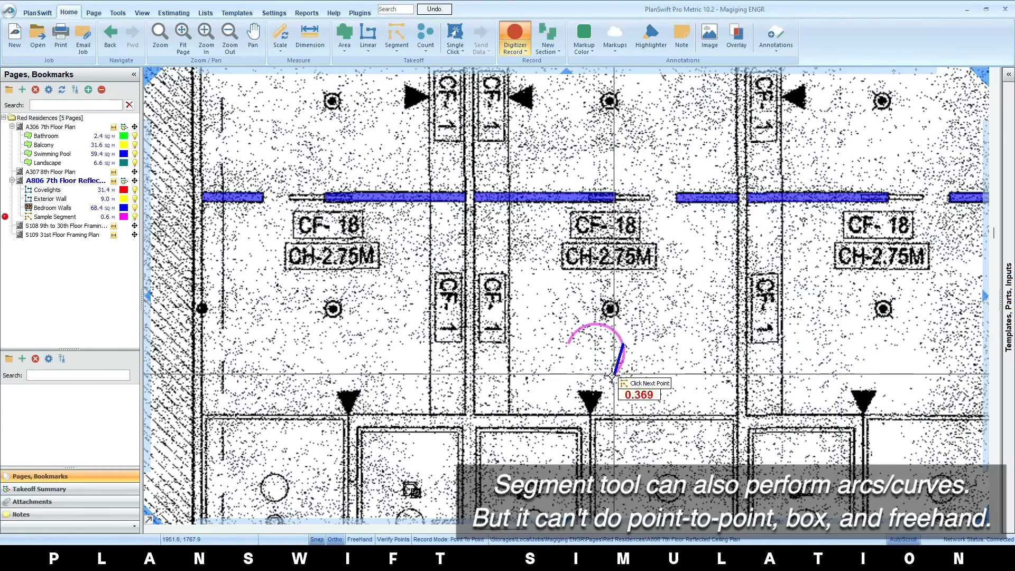
double_click(581, 368)
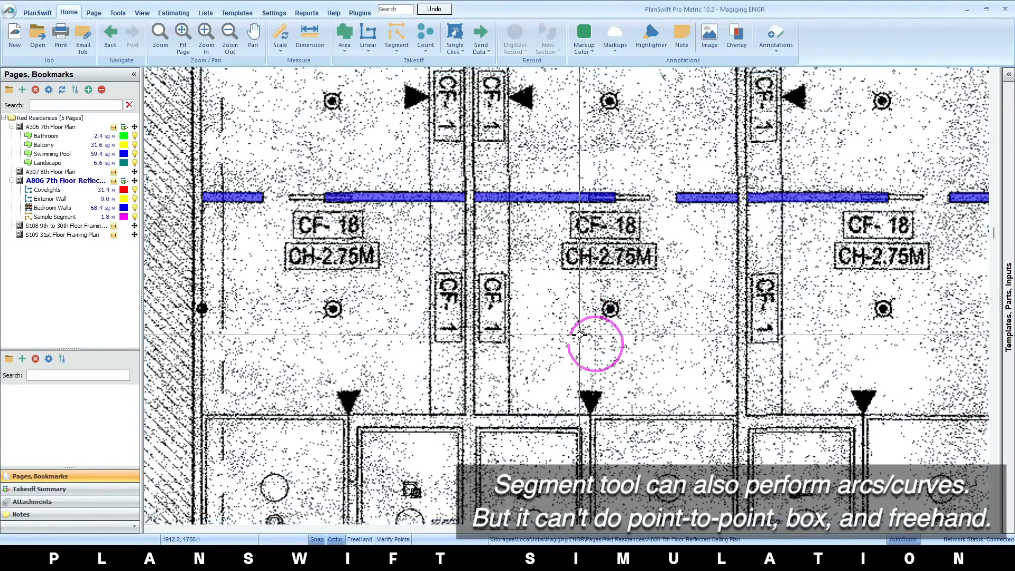
Delete the Sample Segment circle from the plan and confirm the deletion
key(Delete)
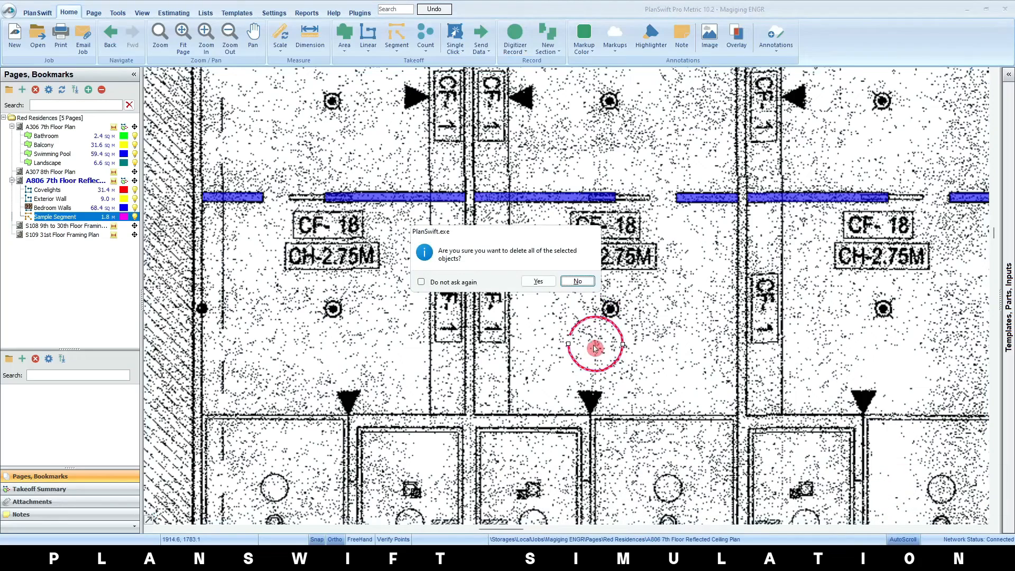
click(548, 285)
click(525, 333)
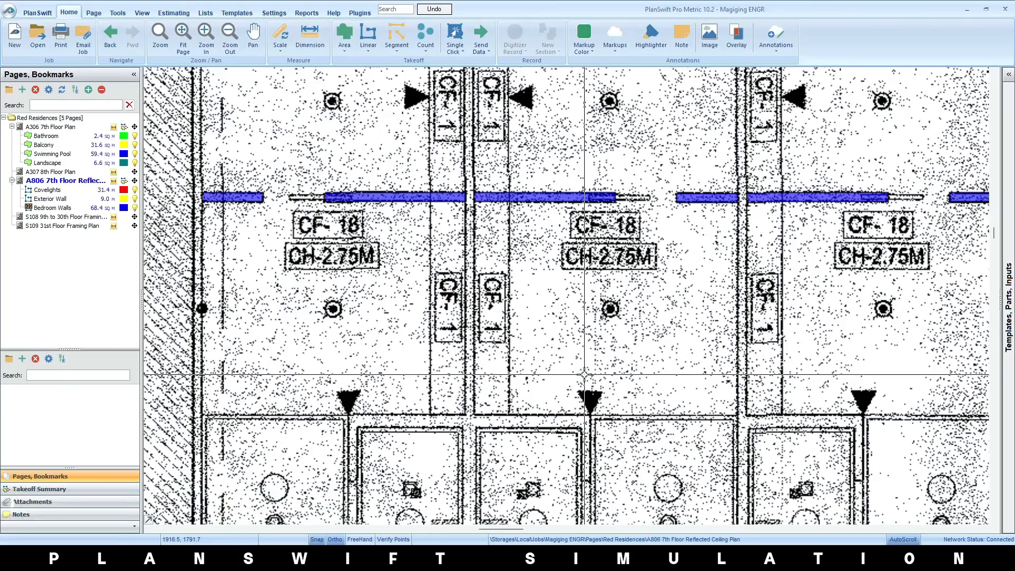
Create a count takeoff named Manholes with a square shape and solid fill
scroll(654, 375, down, 5)
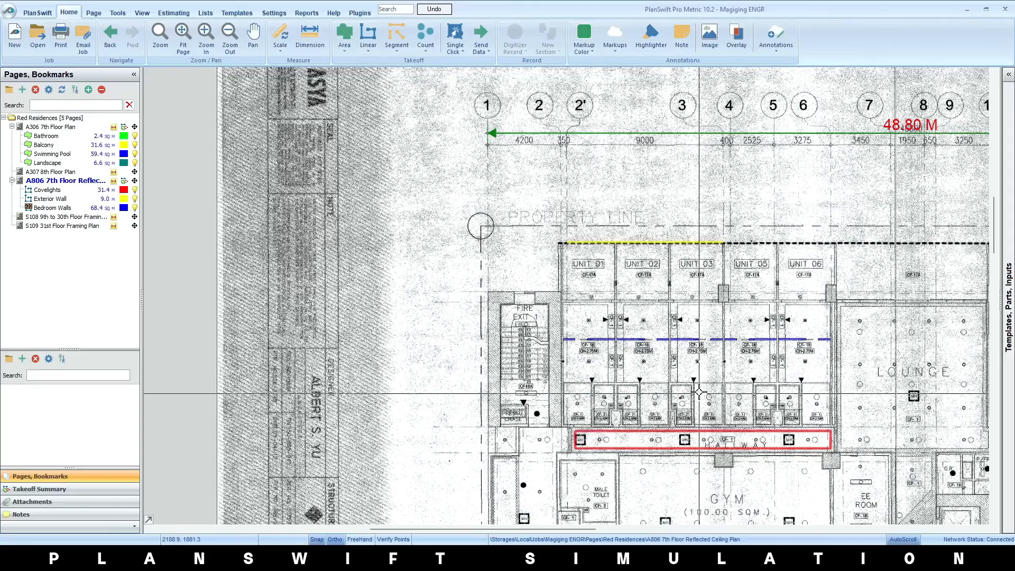
drag(726, 449, 586, 225)
scroll(535, 288, up, 4)
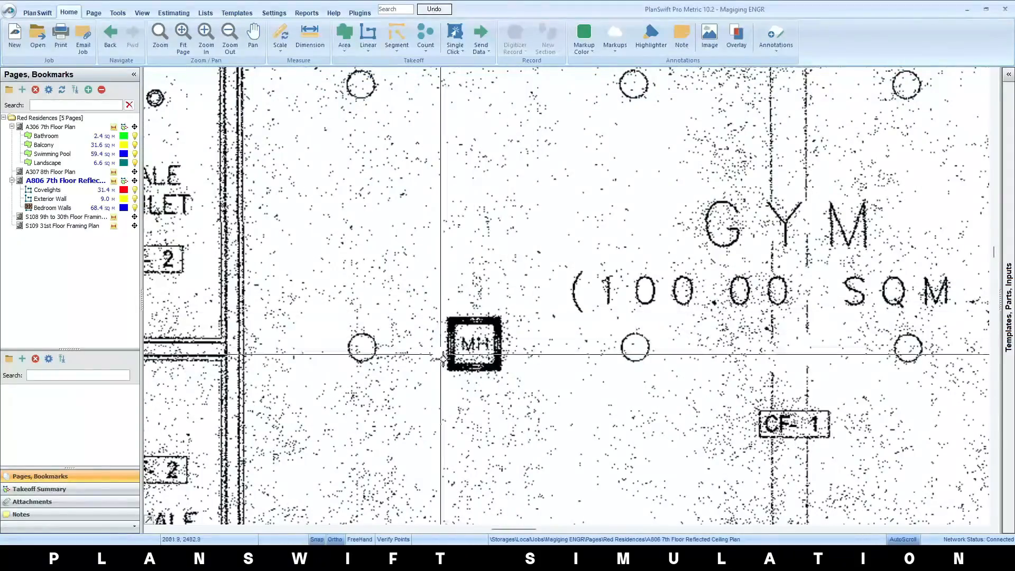
scroll(503, 370, down, 3)
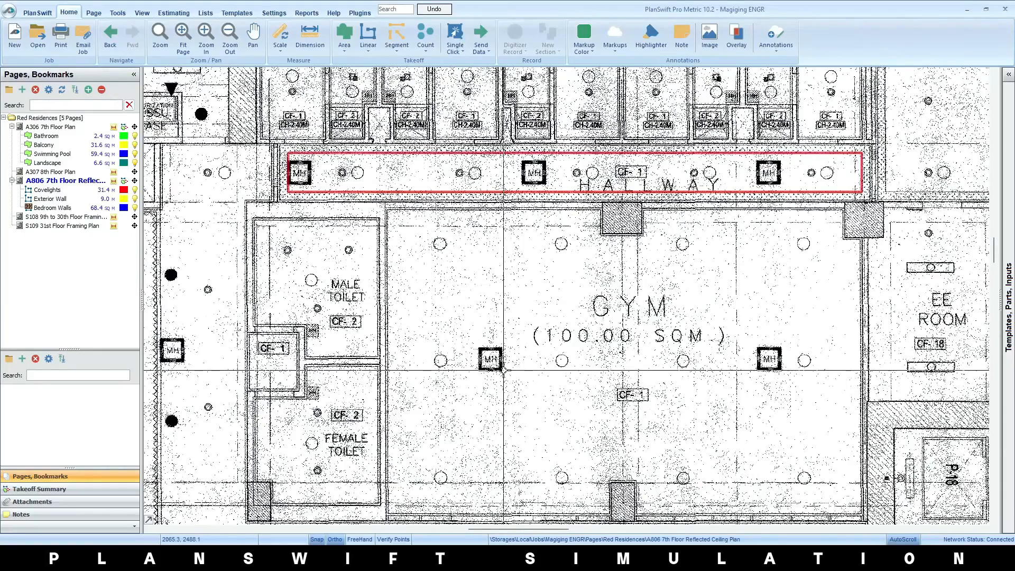
click(426, 35)
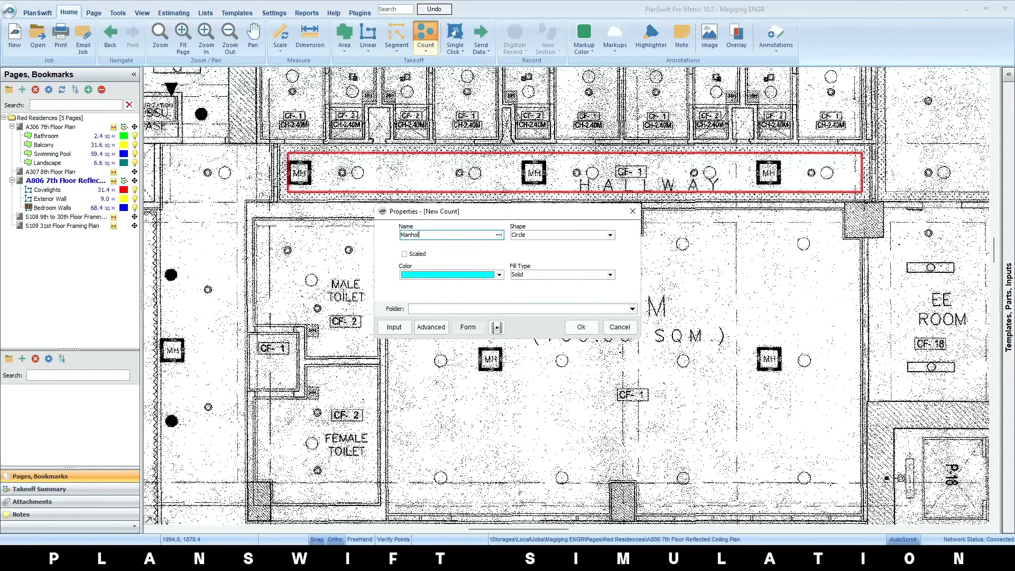
click(610, 235)
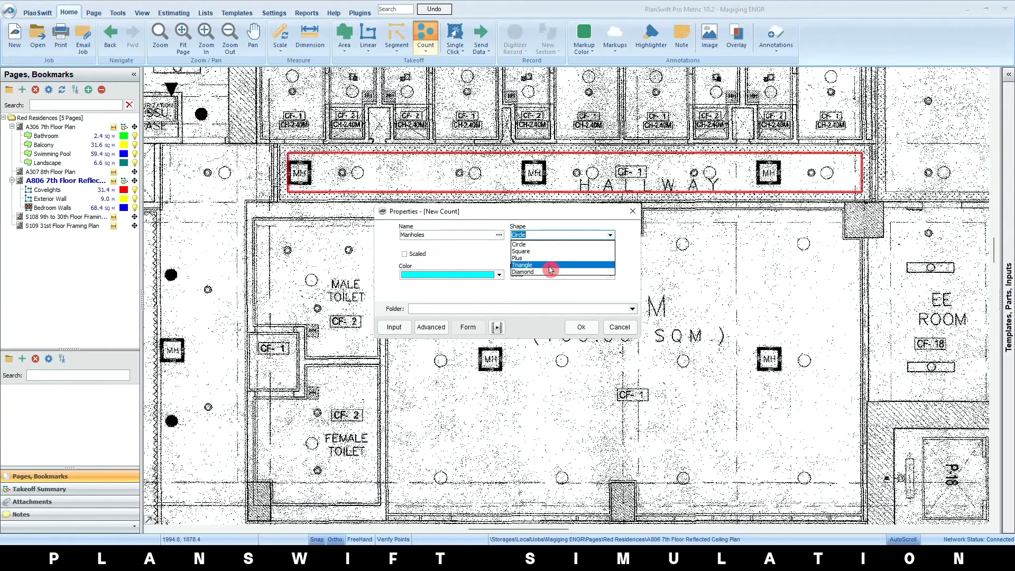
click(550, 252)
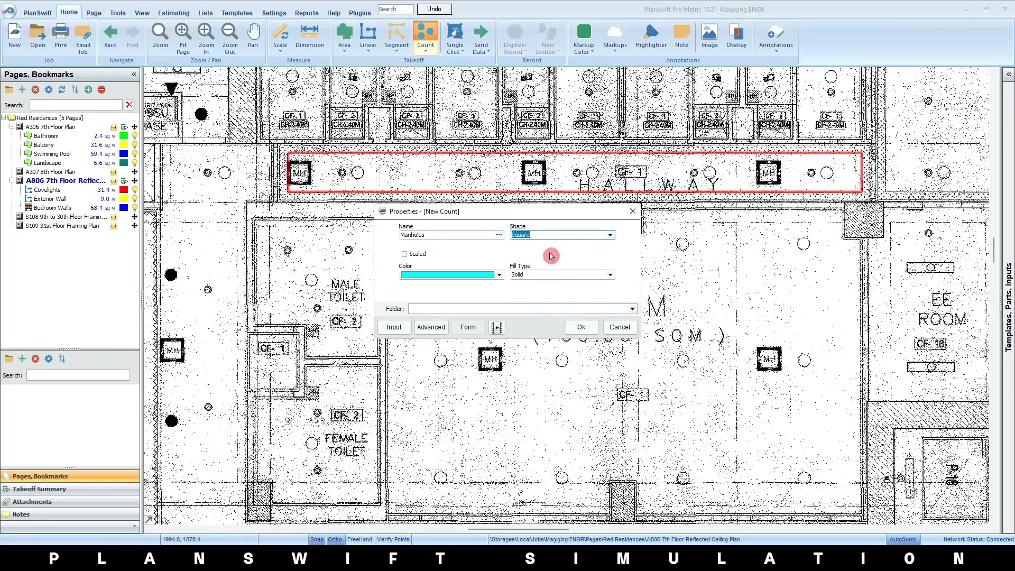
click(581, 330)
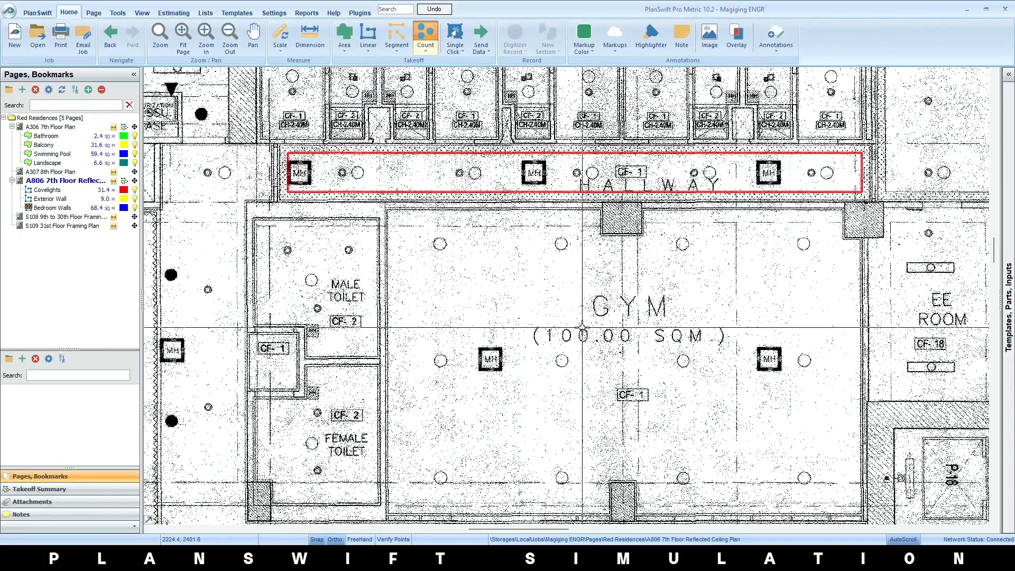
Count the three MH manholes in the hallway above the gym, one in the side corridor and two in the gym
scroll(582, 330, down, 4)
scroll(473, 271, up, 4)
click(474, 273)
click(708, 273)
click(943, 272)
click(346, 449)
click(664, 458)
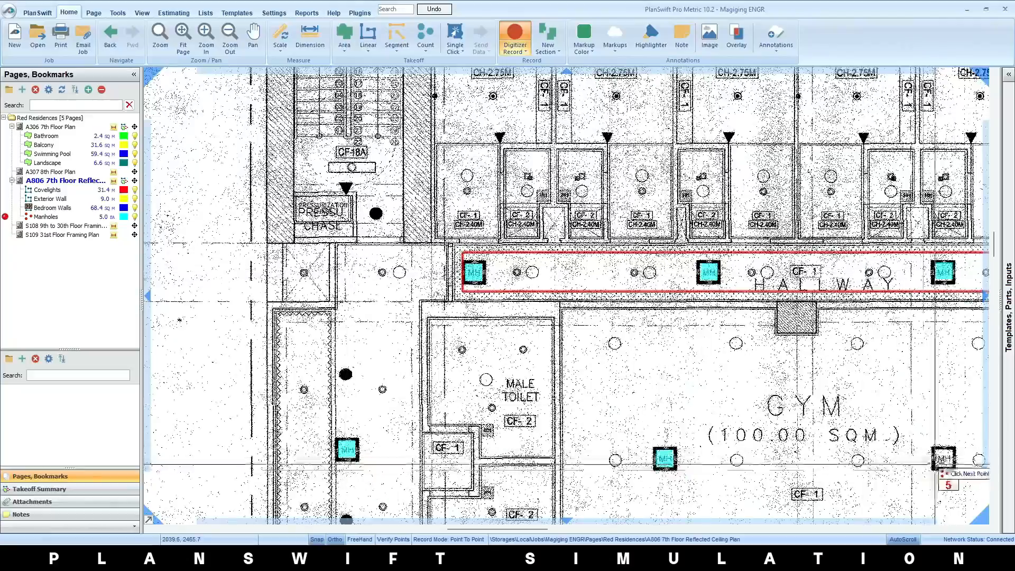
click(943, 459)
Count the lounge manhole and the three manholes along the hallway on the Unit 07 to 11 side
scroll(943, 459, down, 3)
scroll(425, 263, up, 3)
click(469, 270)
click(879, 417)
scroll(880, 417, down, 3)
click(748, 334)
scroll(748, 334, down, 4)
scroll(890, 336, up, 3)
click(643, 325)
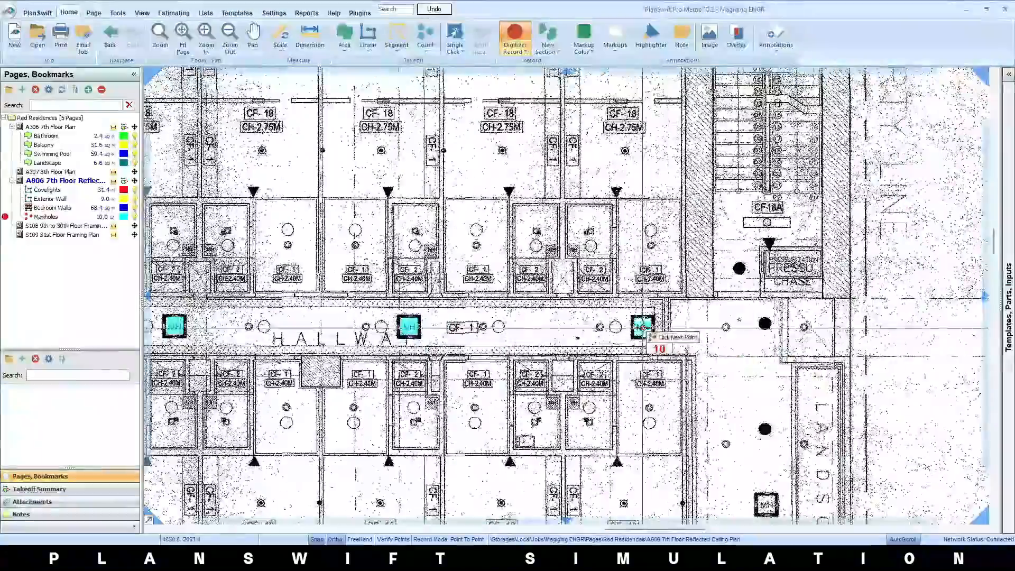
Count the lift lobby manhole and the four manholes across the open area and at the start of the function room corridor
scroll(643, 325, down, 3)
scroll(513, 306, up, 3)
click(566, 341)
scroll(566, 341, down, 3)
scroll(567, 363, up, 2)
click(562, 233)
click(329, 234)
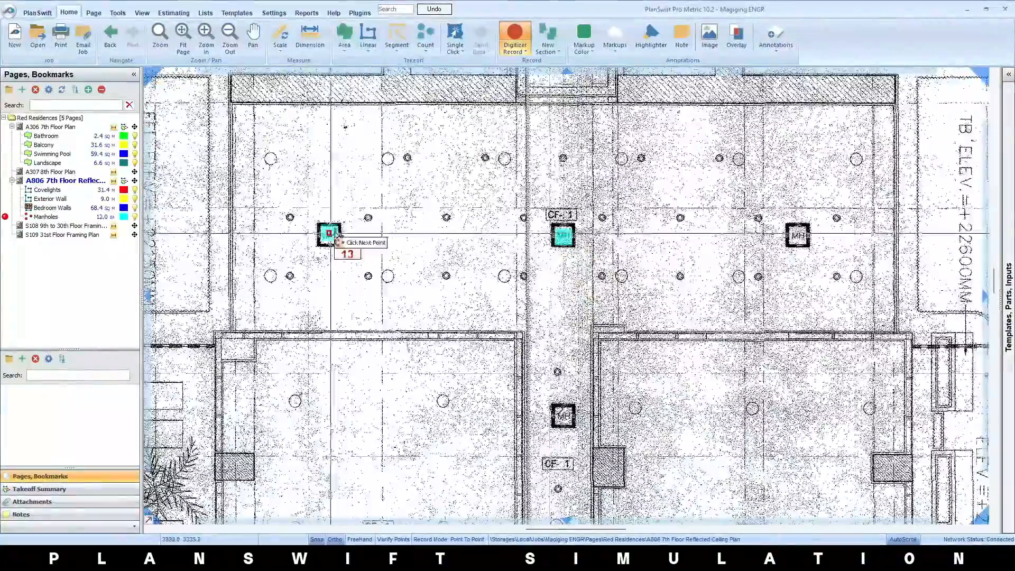
click(563, 414)
click(796, 234)
Count the remaining three manholes along the corridor between the function rooms and stop recording
scroll(758, 353, down, 3)
click(595, 253)
click(594, 411)
click(612, 378)
scroll(612, 378, down, 3)
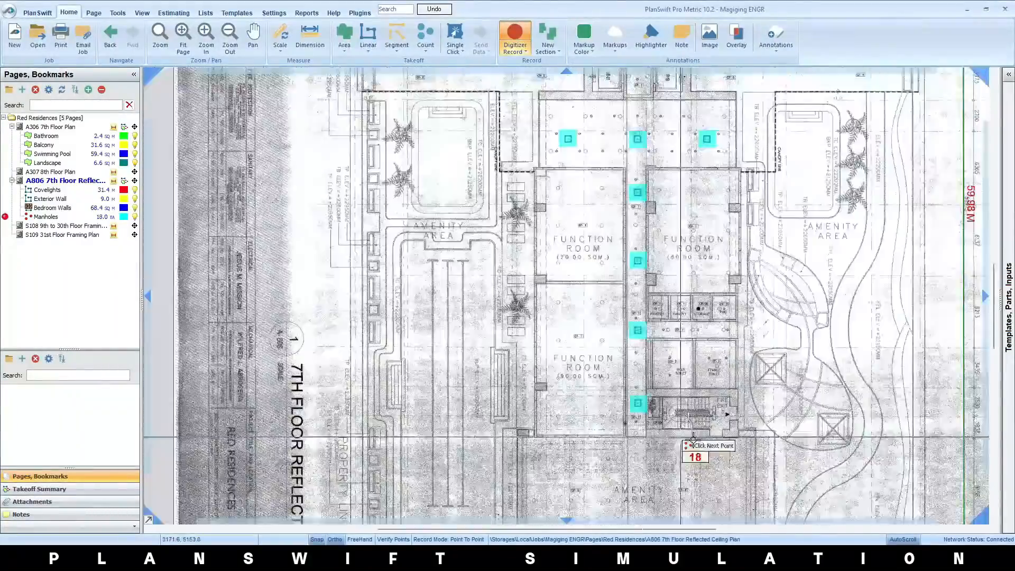
right_click(632, 400)
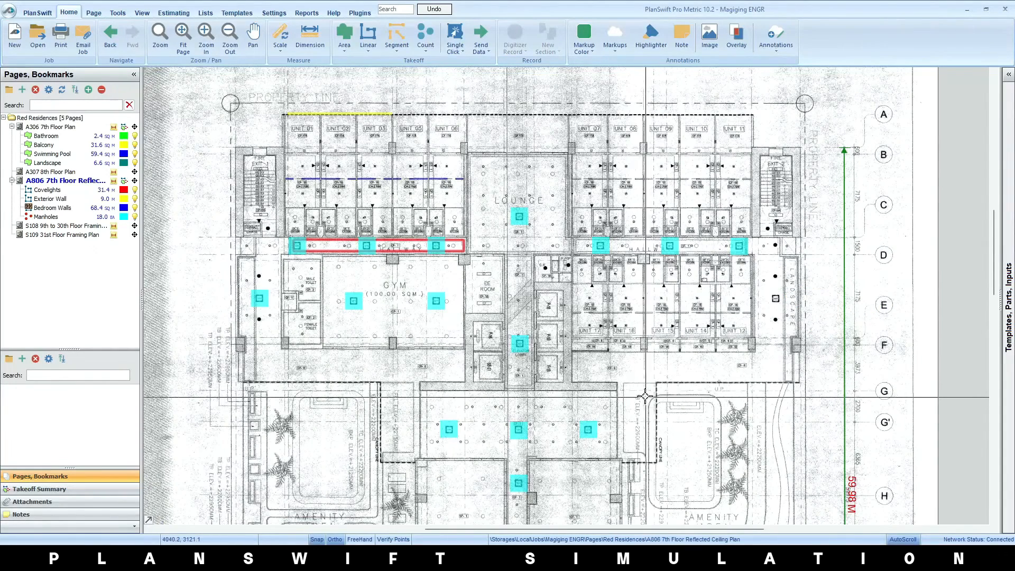
click(111, 224)
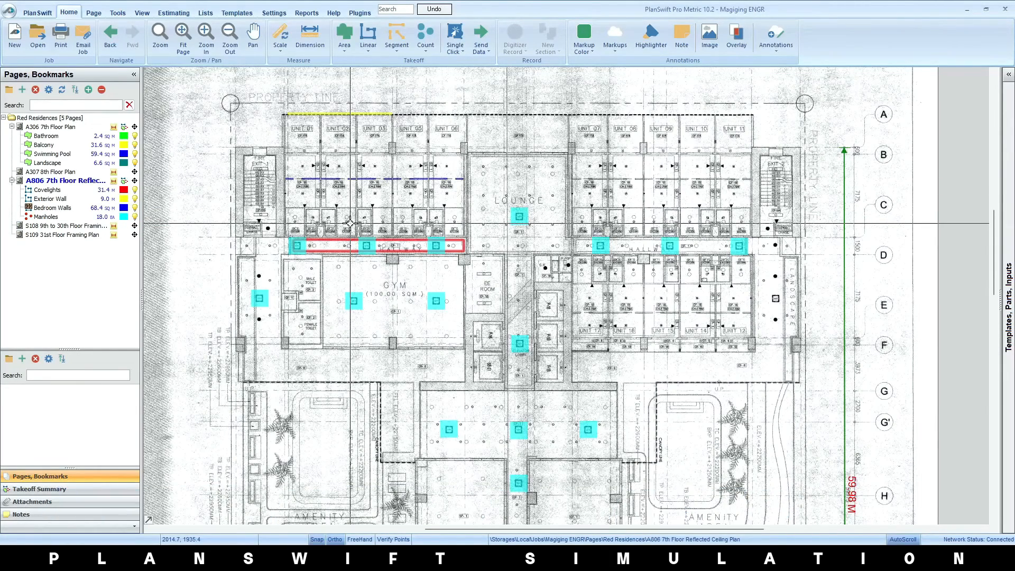
click(15, 191)
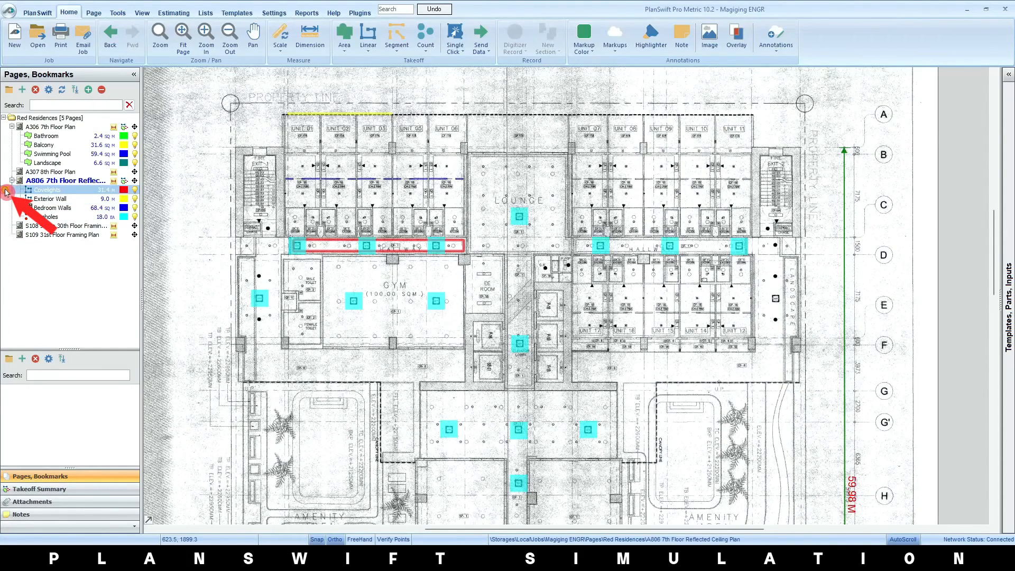
click(360, 202)
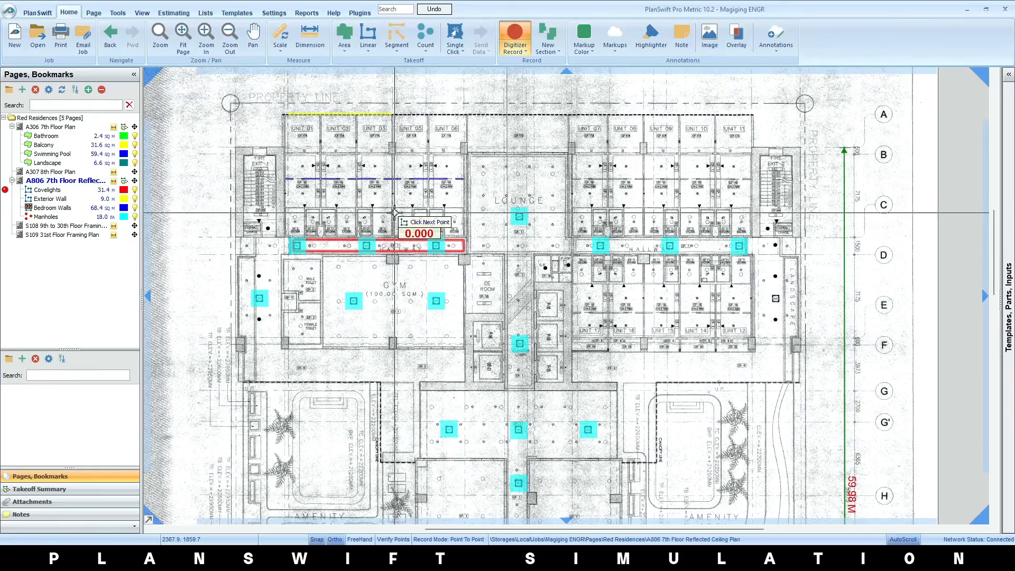
right_click(464, 200)
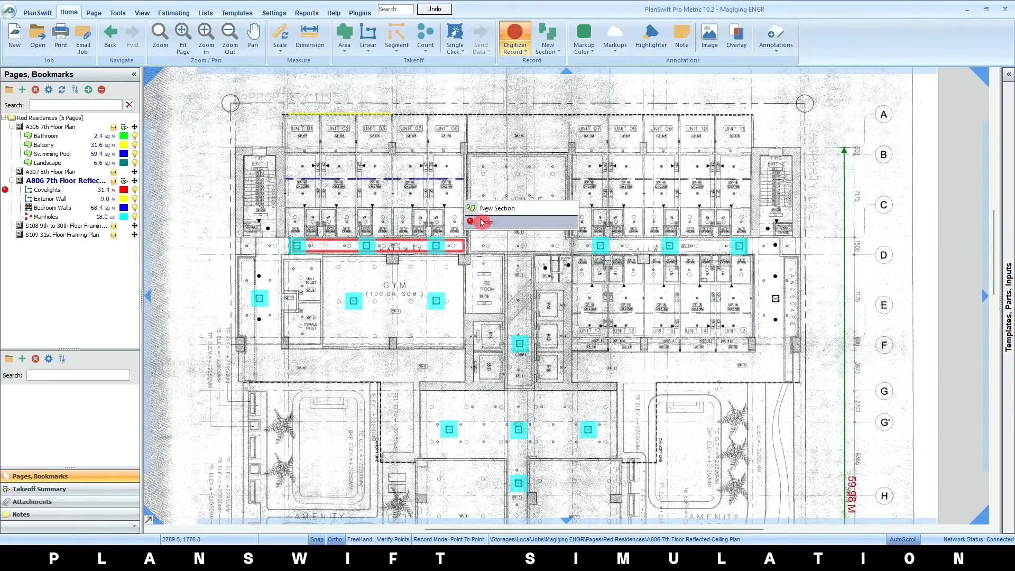
click(478, 221)
Start a new Covelights section and place its first two corners at the lounge end of the Unit 07 to 11 hallway
scroll(412, 238, up, 3)
scroll(412, 236, down, 4)
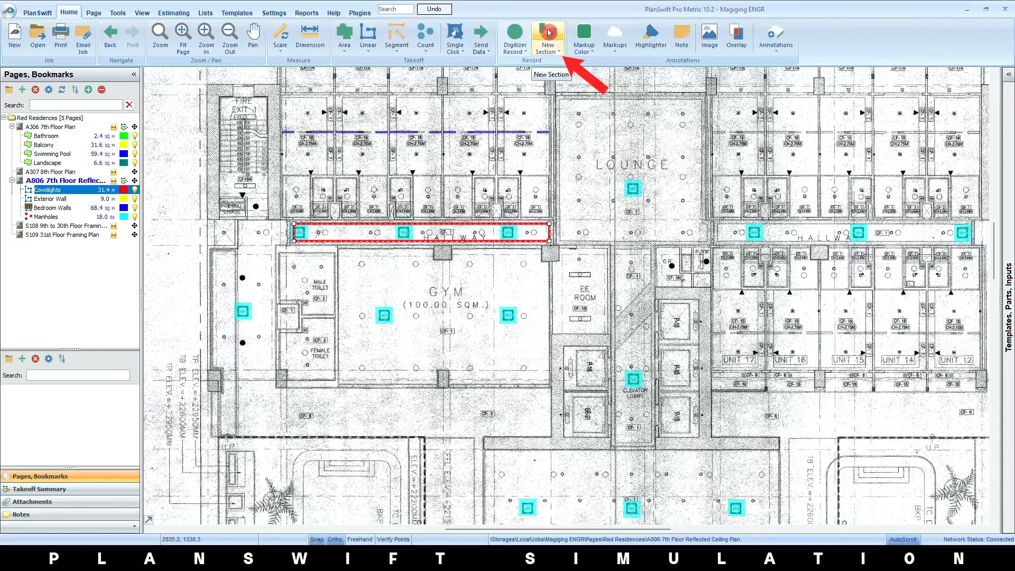
click(548, 35)
scroll(752, 229, up, 5)
click(570, 206)
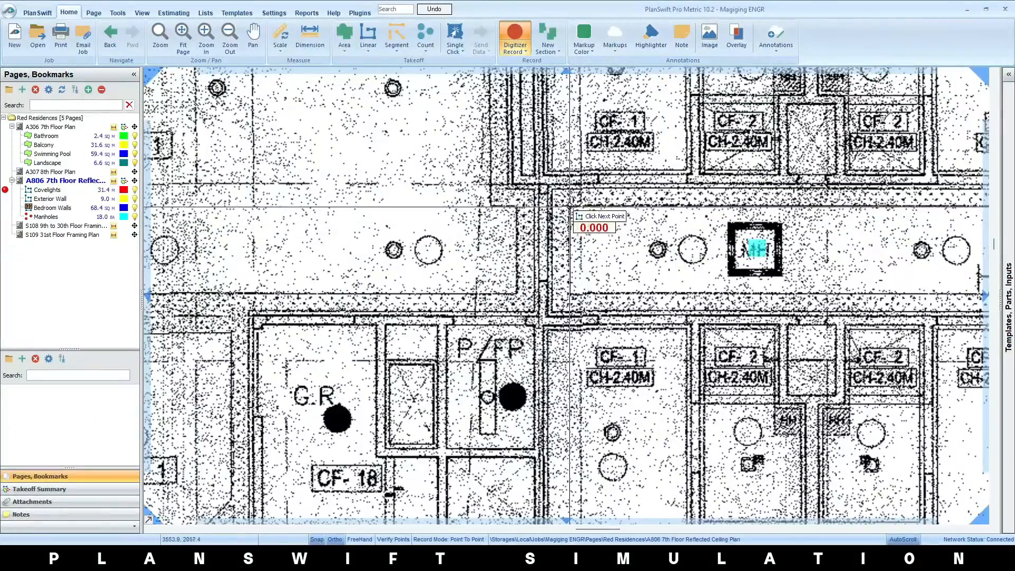
click(581, 274)
scroll(576, 285, down, 3)
scroll(644, 290, up, 3)
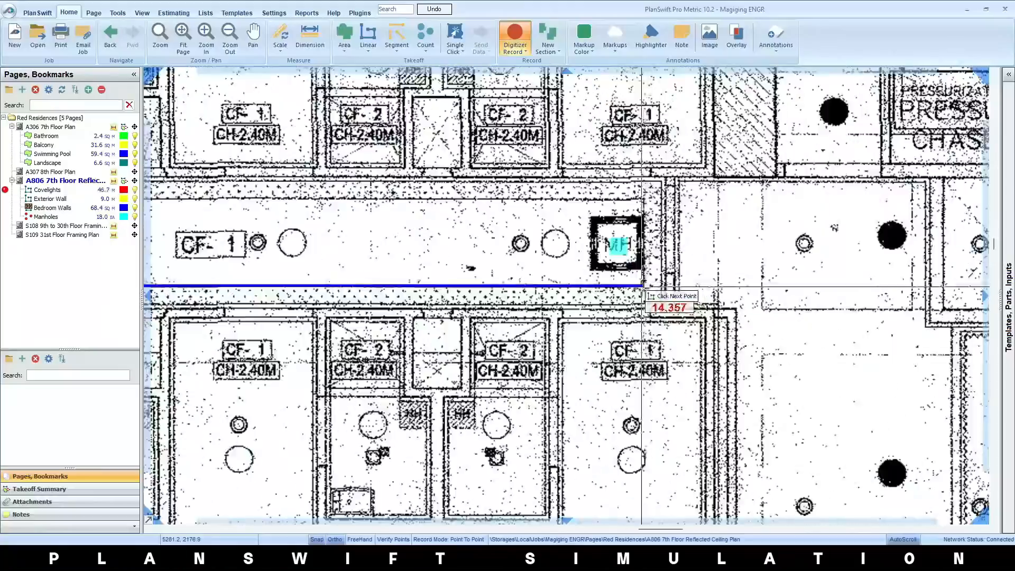
Complete the rectangular Covelights outline around the far end of the Unit 07 to 11 hallway and stop recording
click(643, 286)
click(643, 198)
scroll(639, 205, down, 4)
click(265, 204)
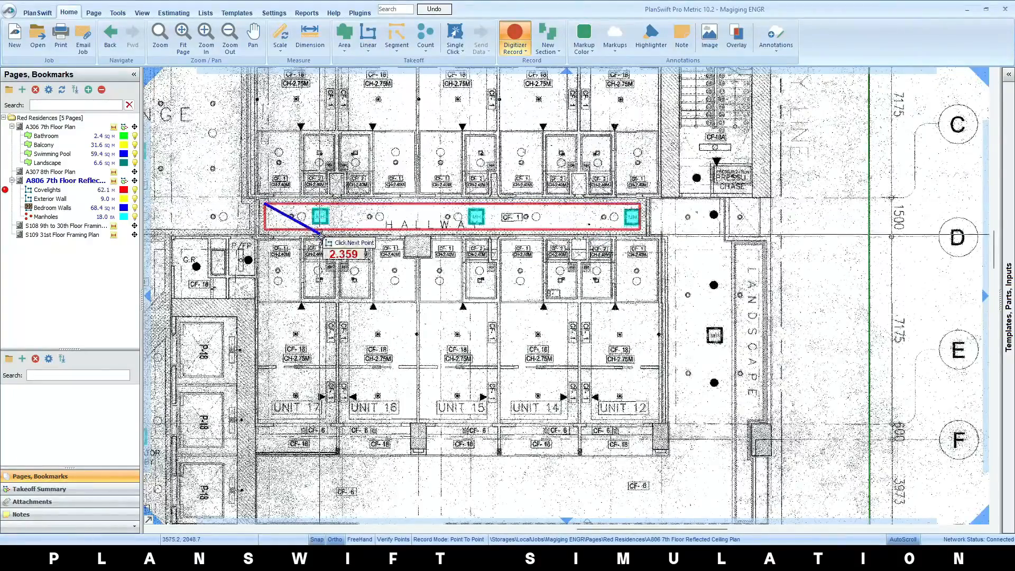
right_click(326, 255)
click(346, 278)
Open the A306 7th Floor Plan page and copy the Bathroom area section in Unit 01's T&B
scroll(369, 280, down, 2)
drag(370, 280, 722, 312)
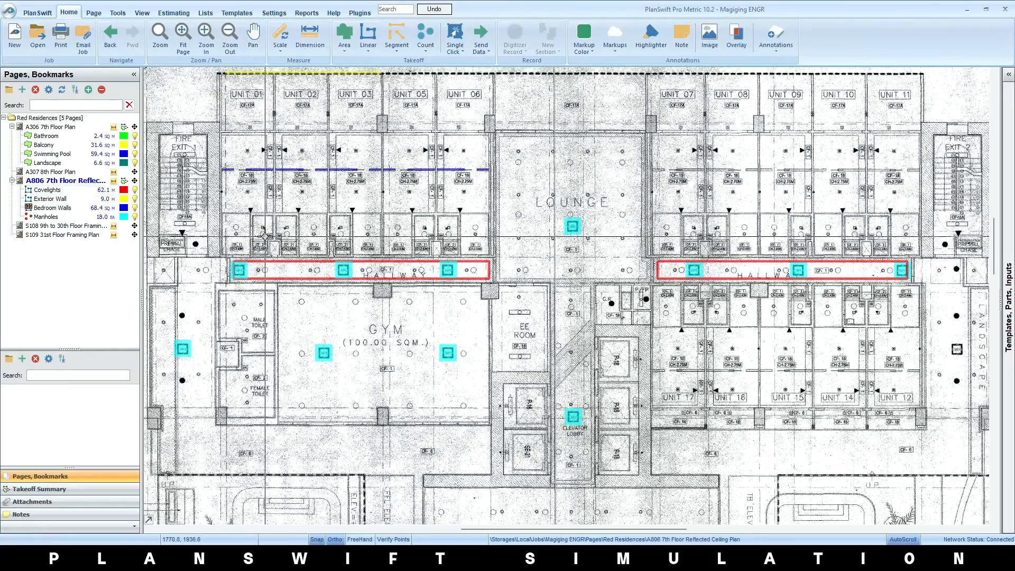
scroll(441, 257, down, 2)
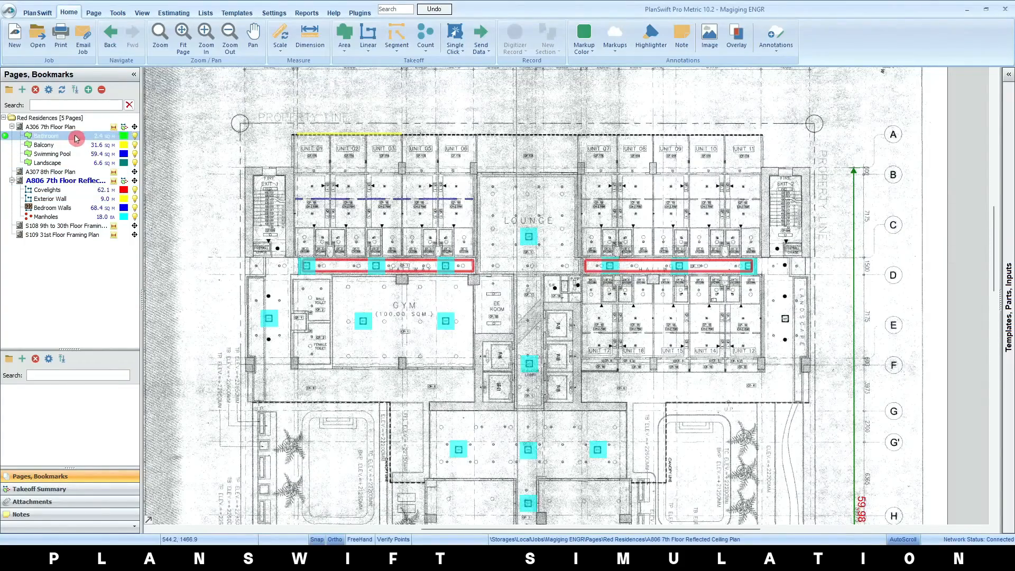
click(79, 129)
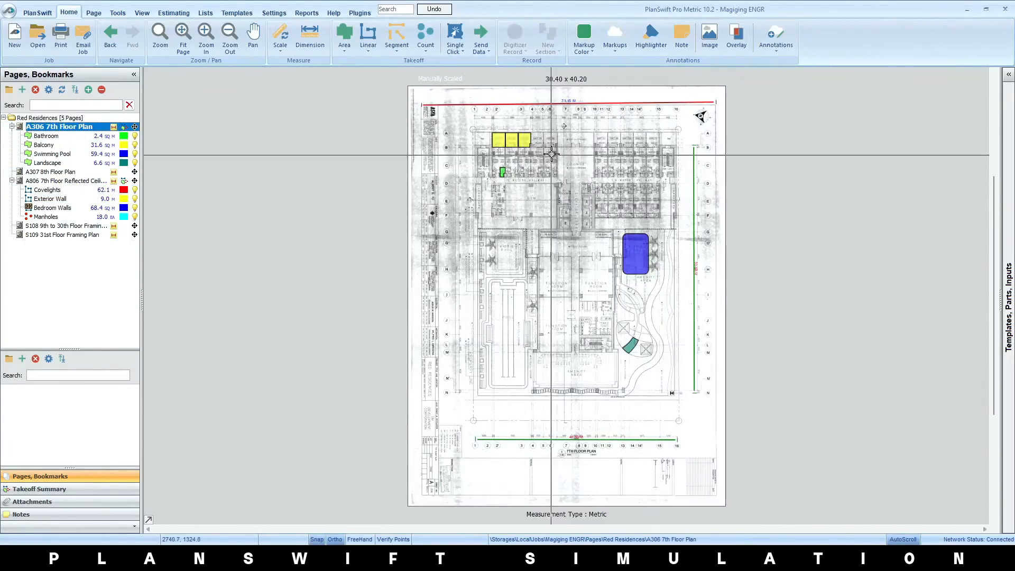
scroll(551, 157, up, 4)
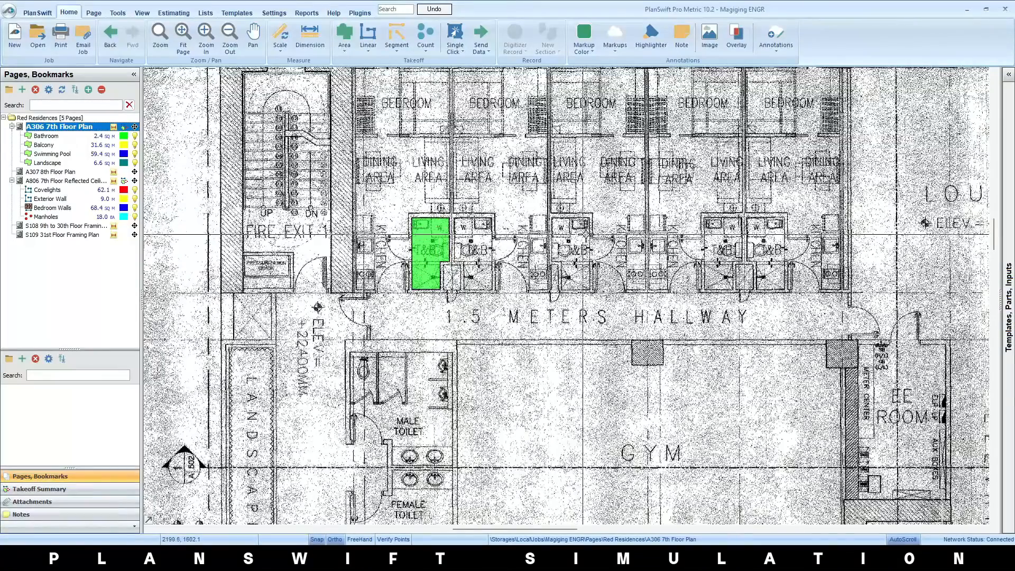
scroll(588, 207, up, 2)
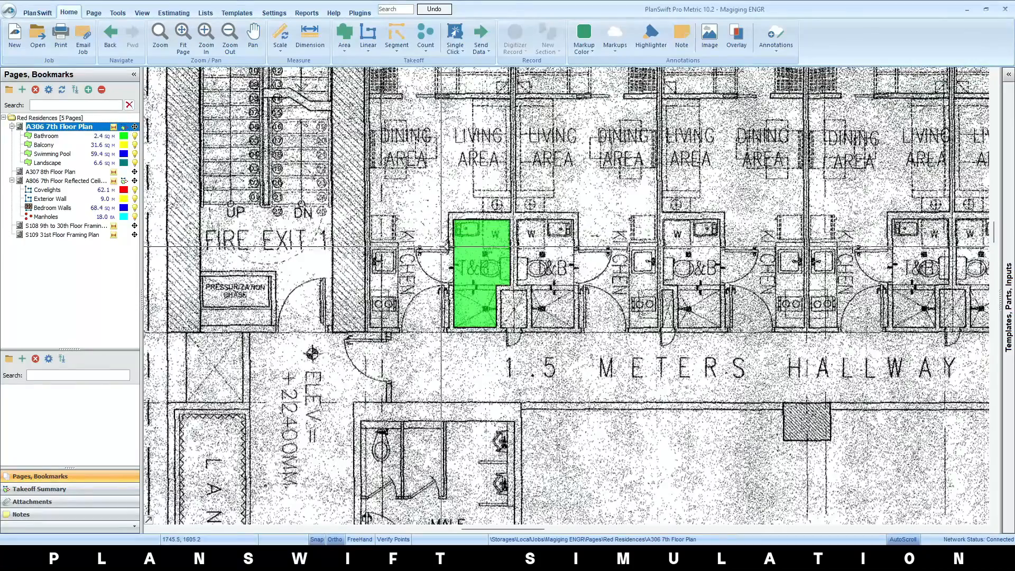
right_click(476, 233)
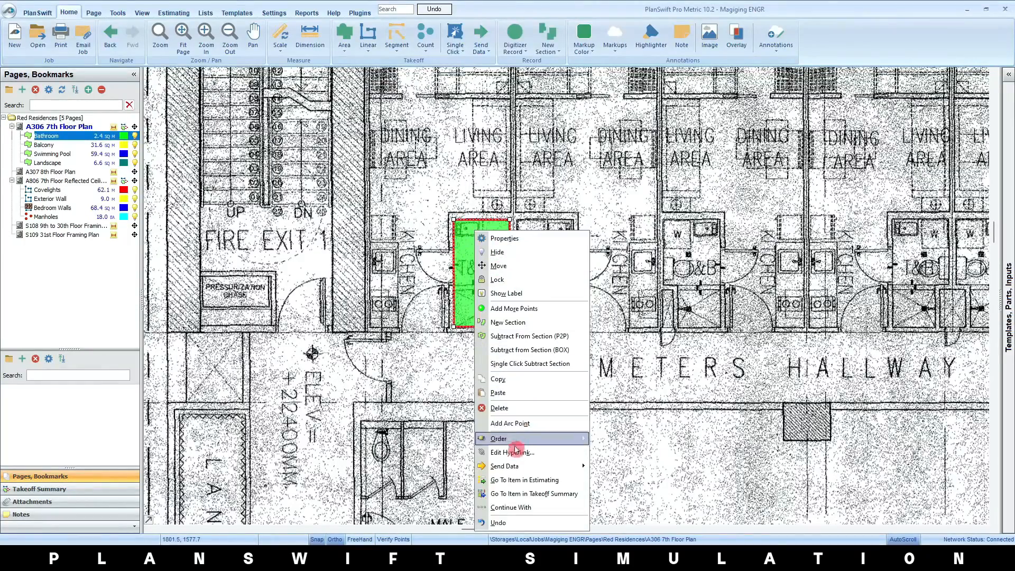
click(516, 382)
Paste the copied Bathroom section into the same item, placed over Unit 05's T&B
scroll(602, 331, down, 2)
drag(745, 312, 574, 329)
scroll(498, 281, up, 5)
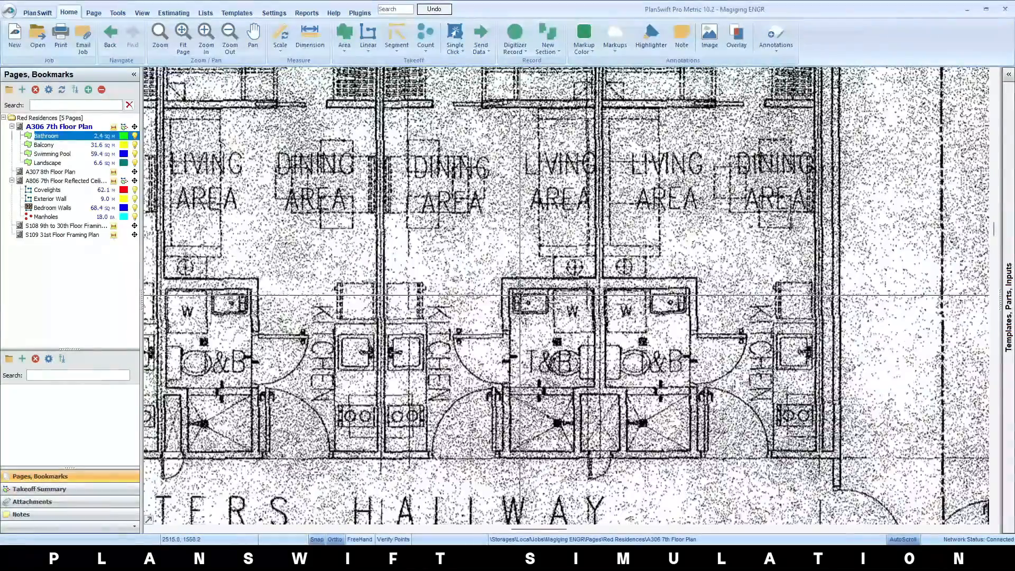
right_click(498, 281)
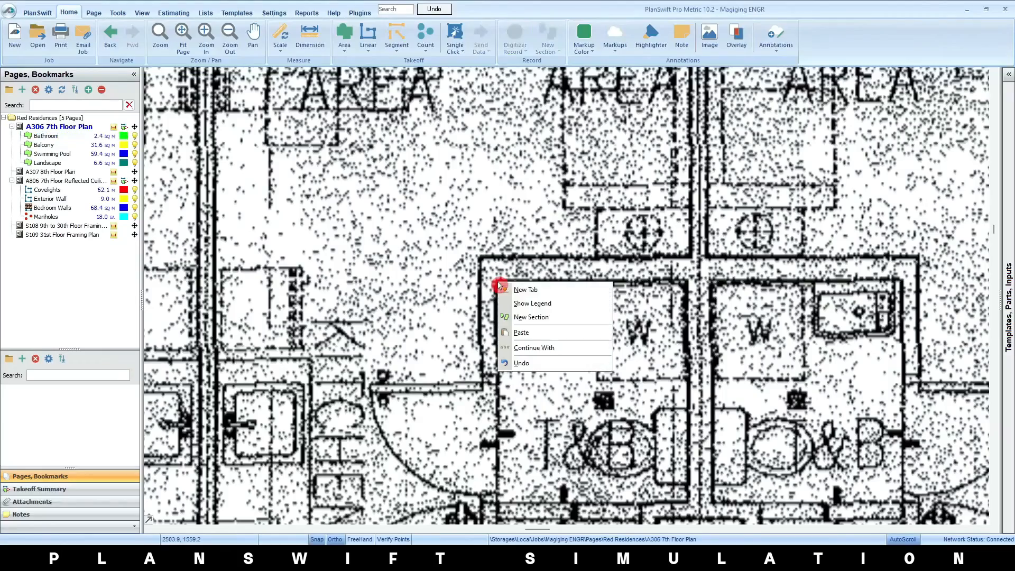
click(530, 333)
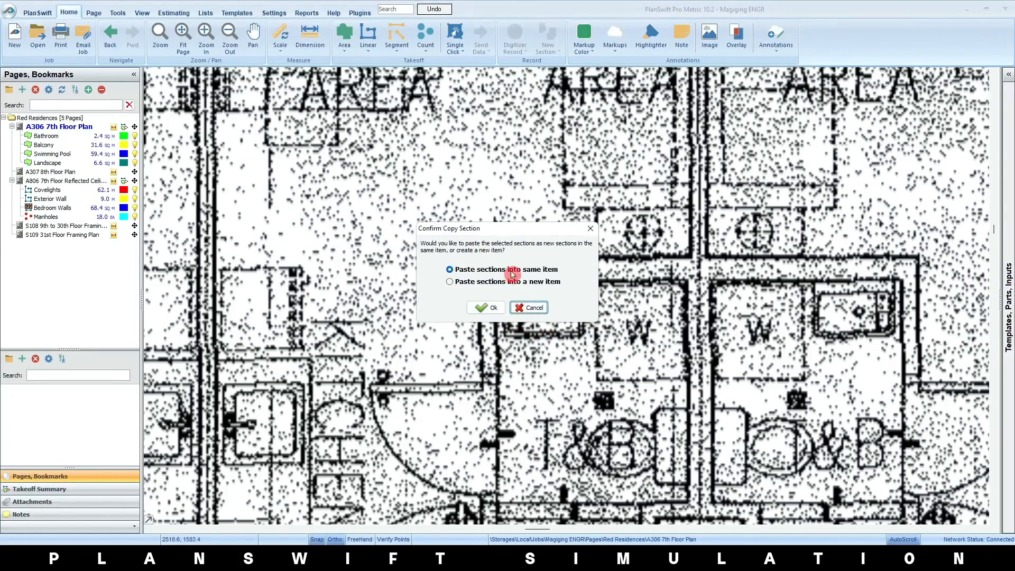
click(486, 308)
scroll(555, 317, down, 4)
drag(548, 338, 596, 309)
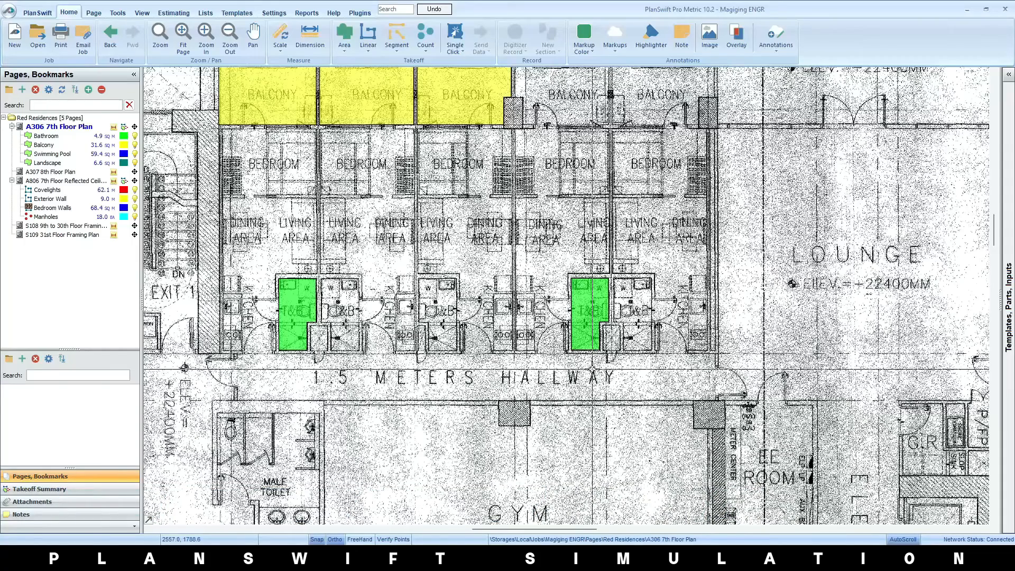
Compare the balconies on the 8th and 7th floor plans, and trace the Unit 08 balcony on A307 with the existing Balcony item
click(77, 175)
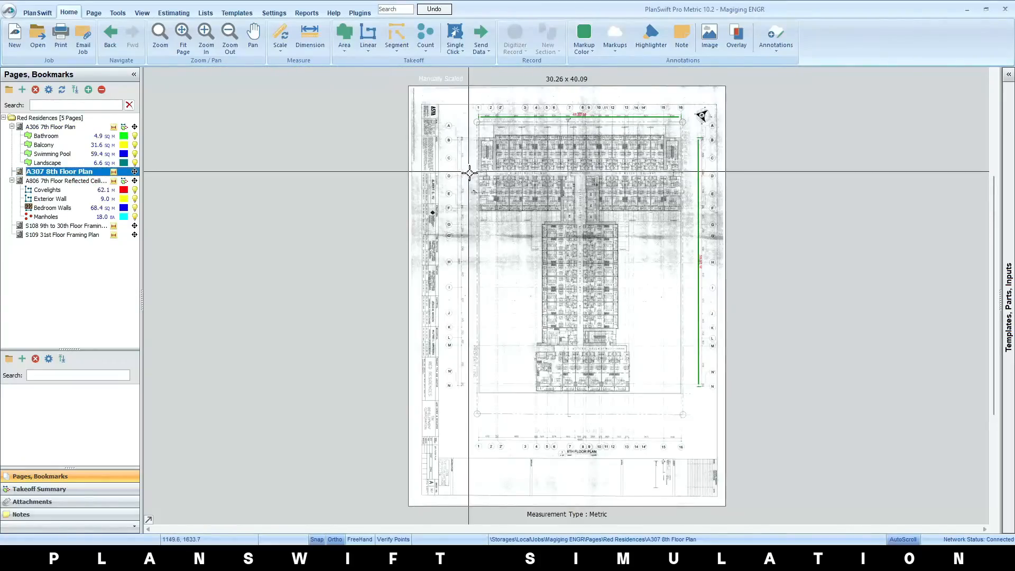
scroll(493, 188, up, 4)
scroll(490, 237, up, 3)
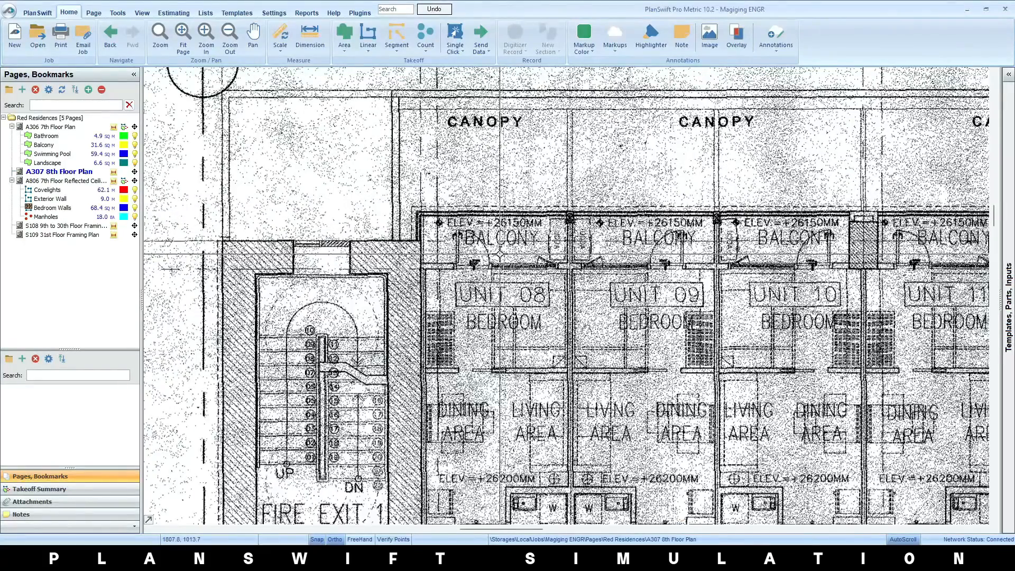
click(77, 129)
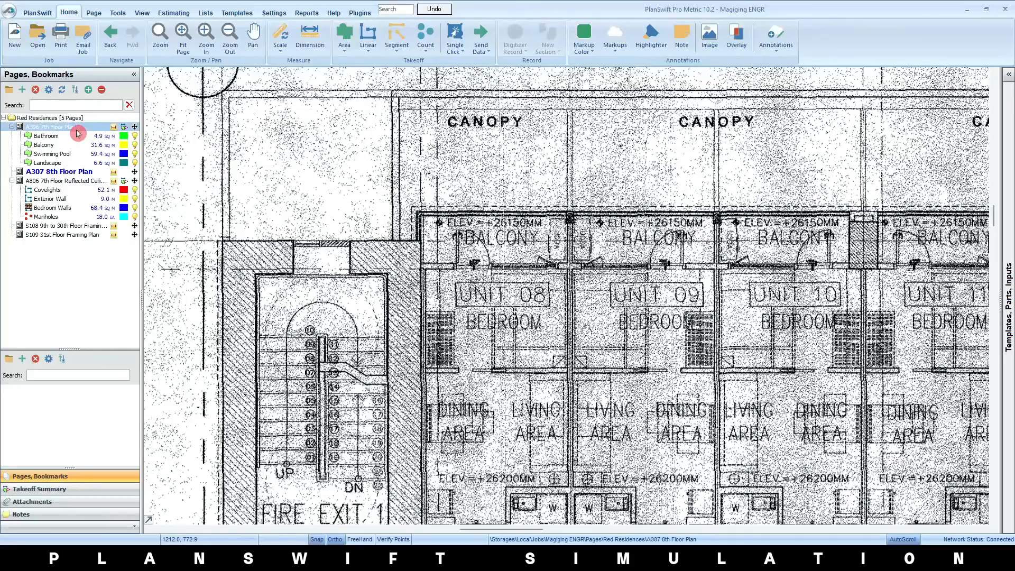
scroll(402, 169, up, 6)
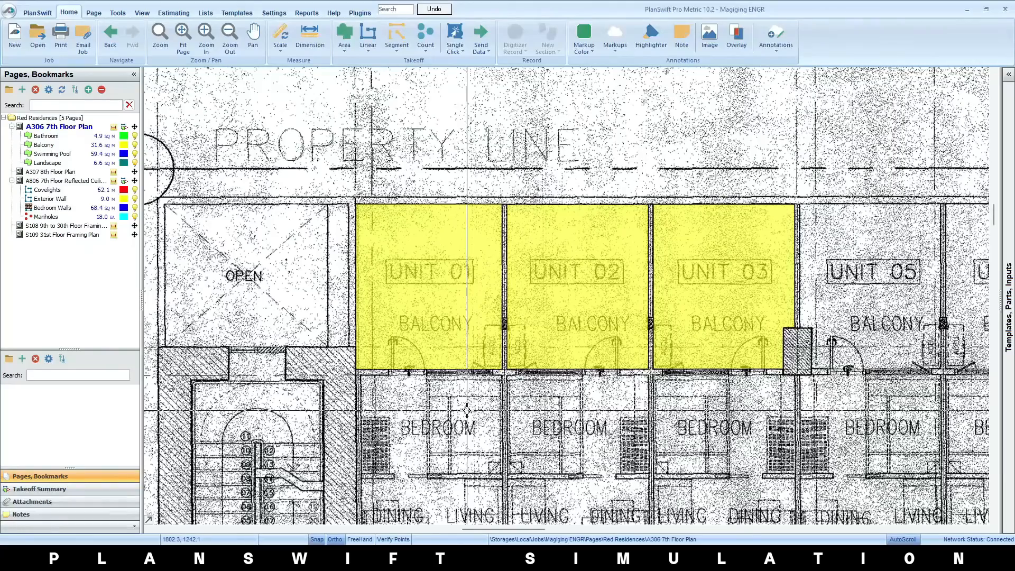
click(61, 171)
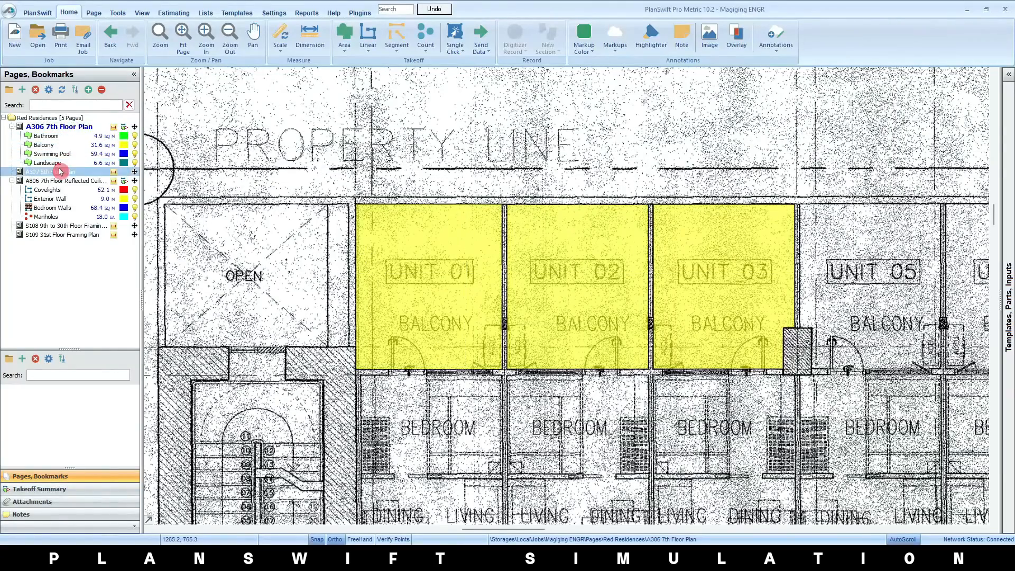
scroll(470, 174, up, 5)
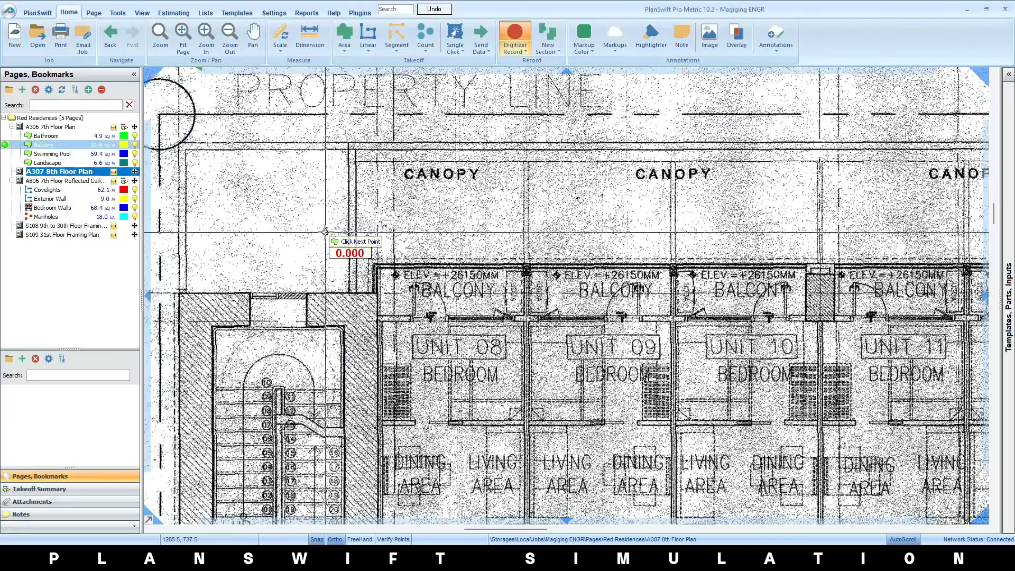
scroll(384, 287, up, 3)
click(368, 226)
click(856, 227)
click(856, 382)
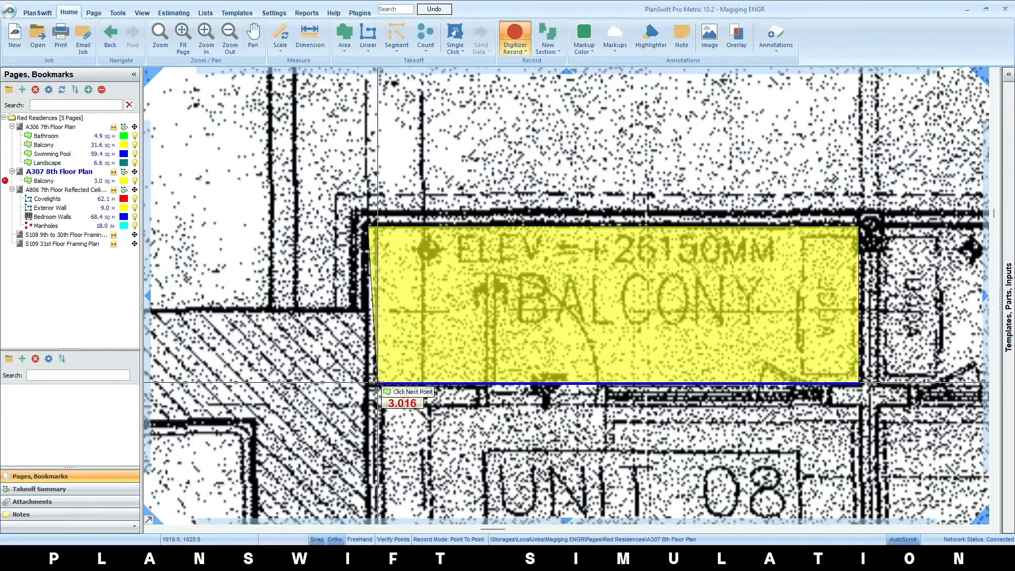
click(368, 382)
key(Escape)
Switch the record mode to Box and add the Unit 09 balcony as another Balcony section
scroll(396, 369, down, 2)
double_click(18, 185)
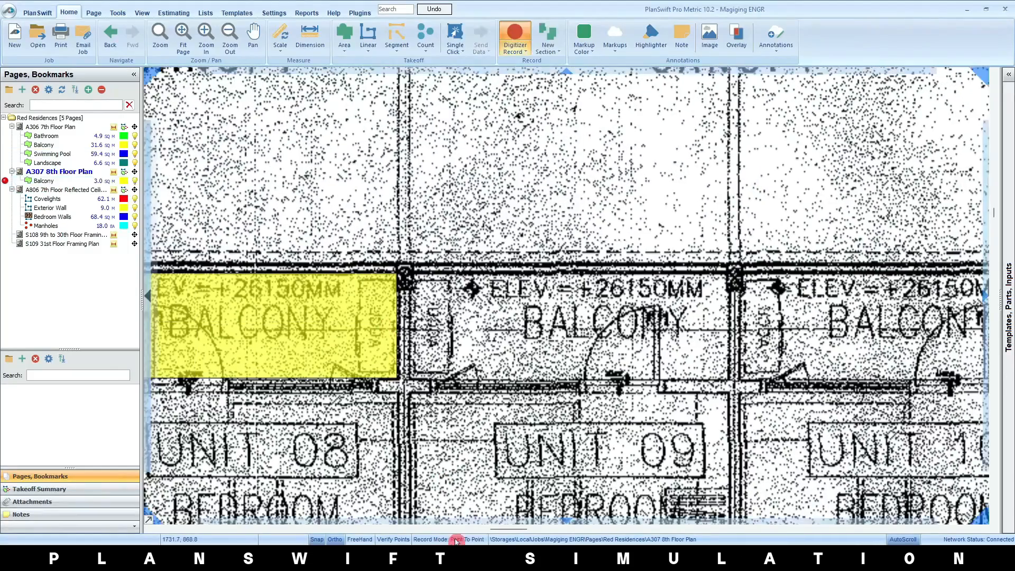
click(414, 272)
click(729, 378)
key(Escape)
scroll(568, 380, down, 2)
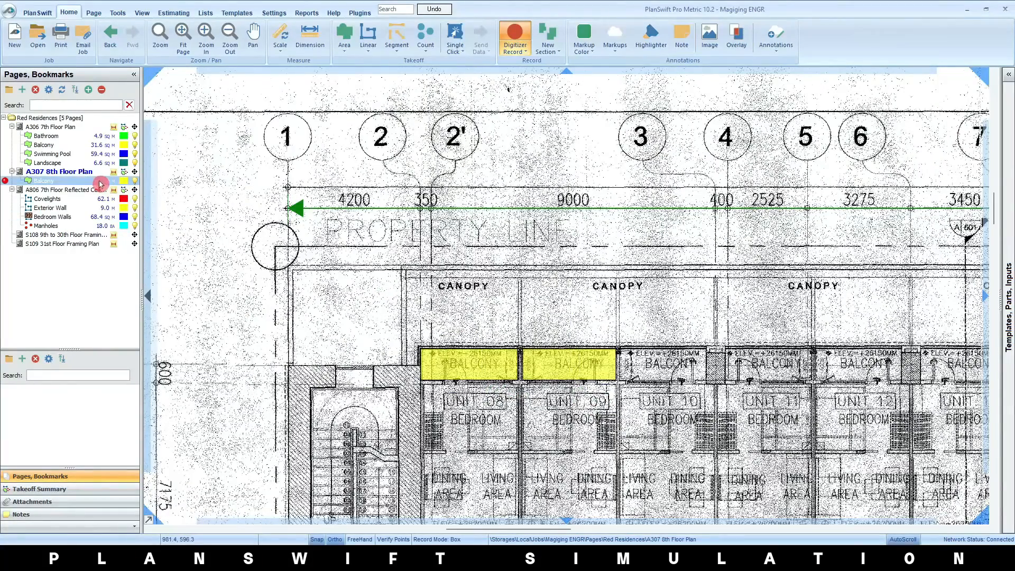
Check the Balcony item's combined quantity in the Takeoff Summary and stop recording
click(73, 489)
click(127, 139)
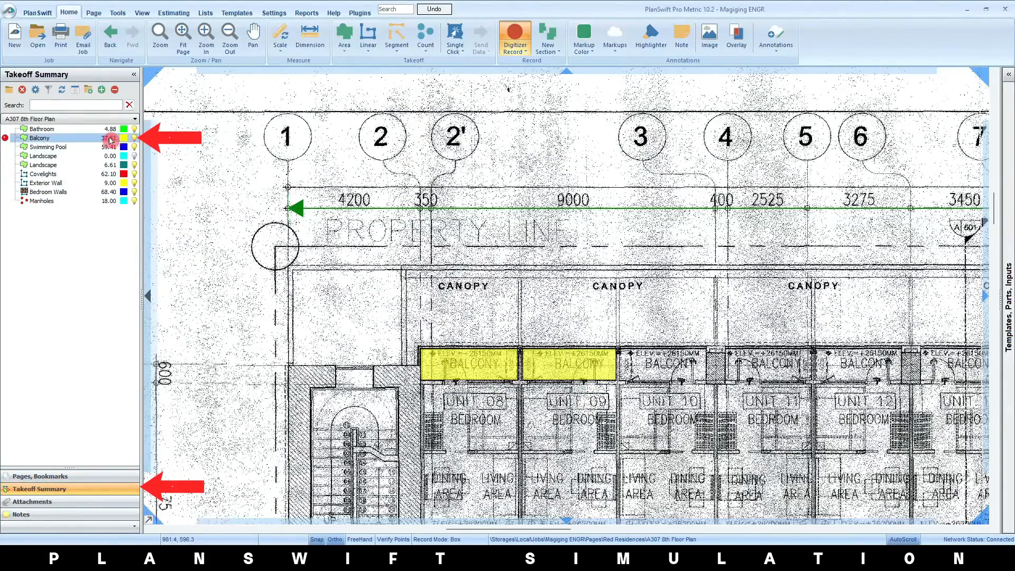
right_click(503, 408)
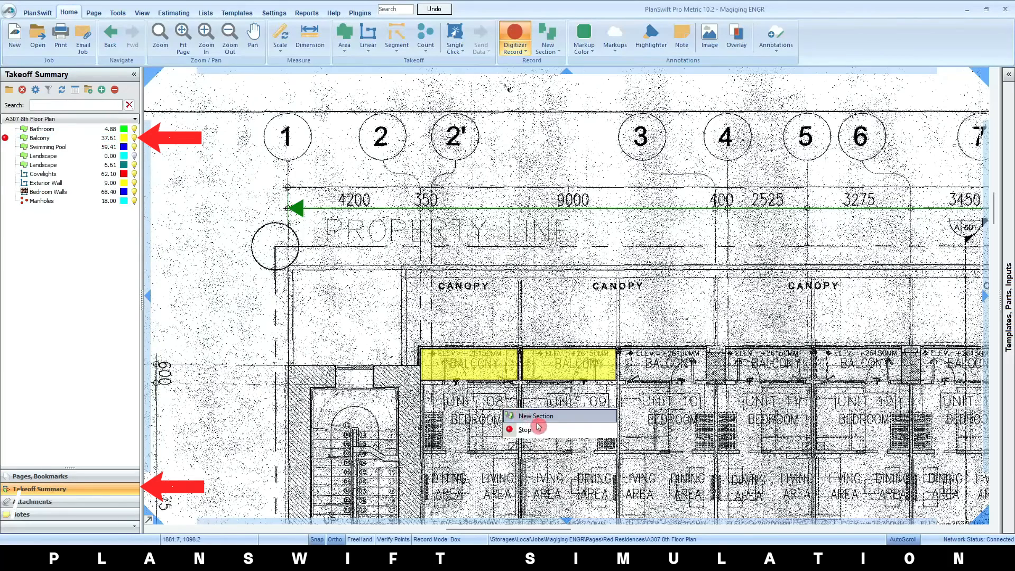
click(539, 427)
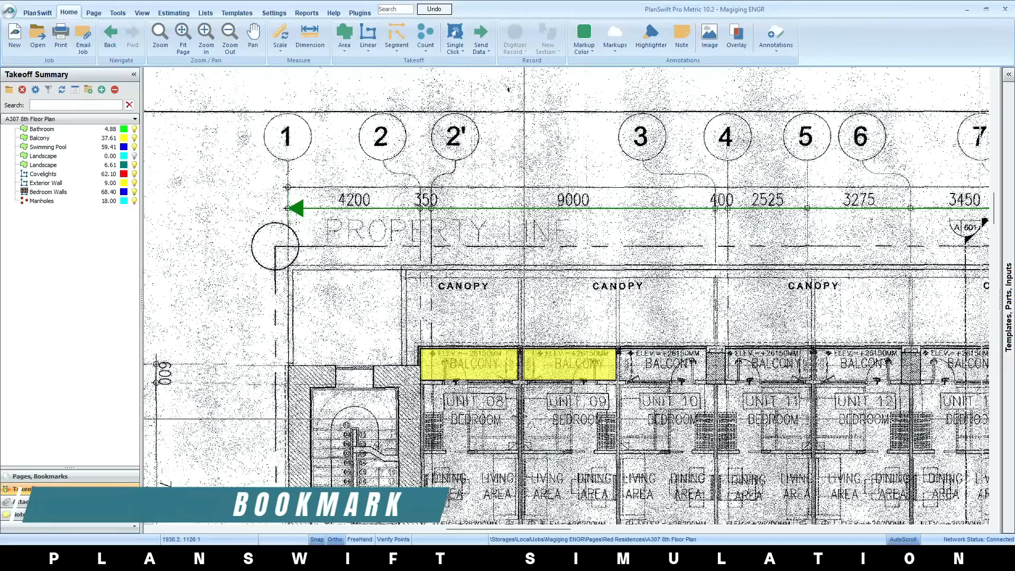
Frame the elevator lobby on the A806 7th Floor Reflected Ceiling Plan and bookmark the view as "7th Floor Elevator Lobby"
click(68, 475)
click(79, 191)
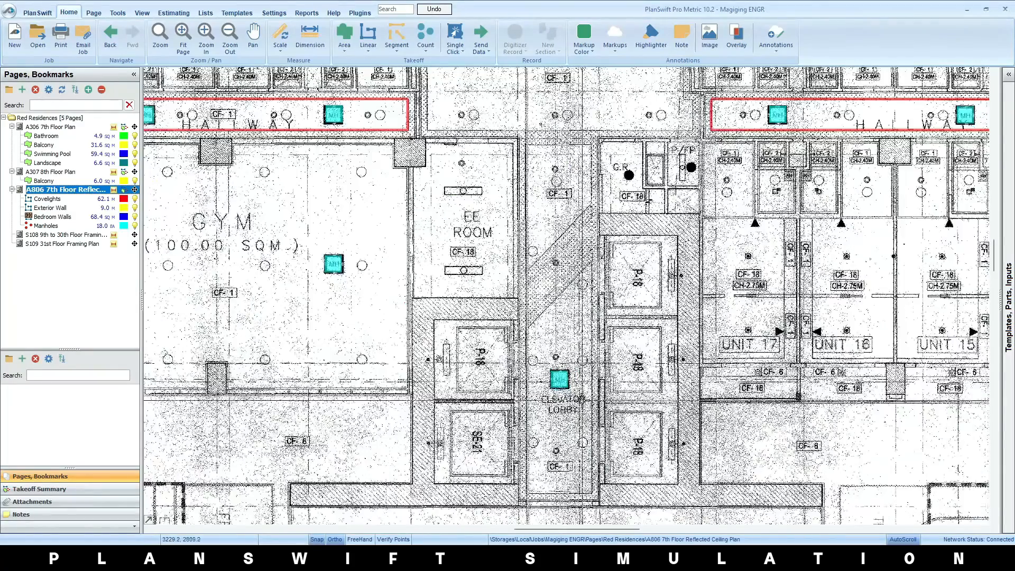
drag(560, 354, 539, 328)
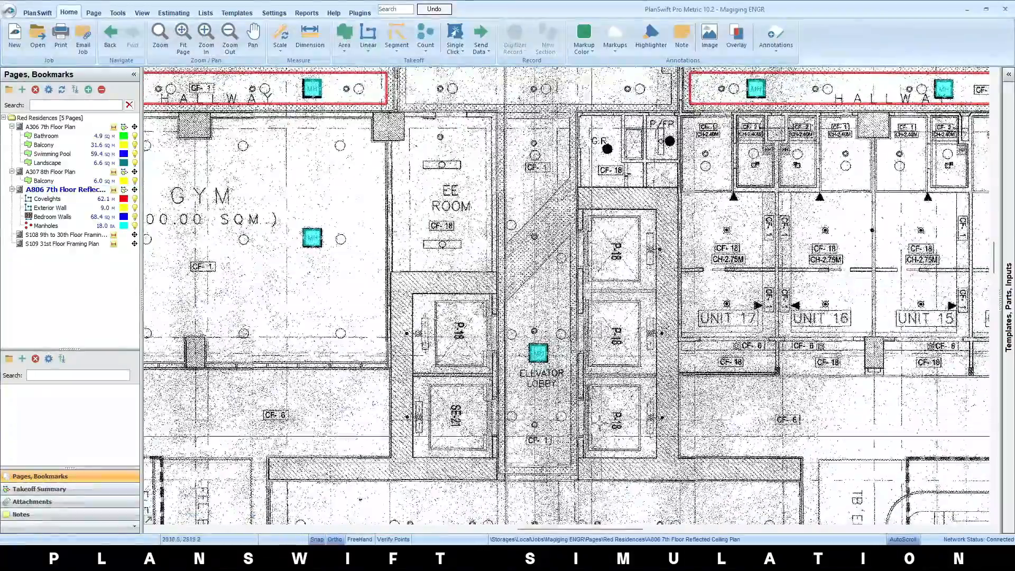
scroll(577, 362, up, 4)
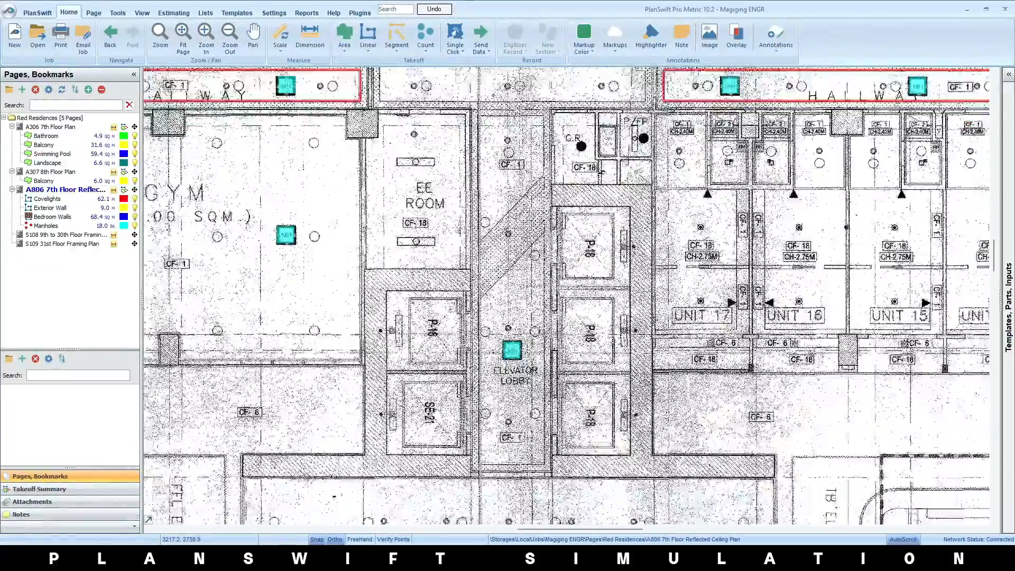
scroll(579, 324, down, 3)
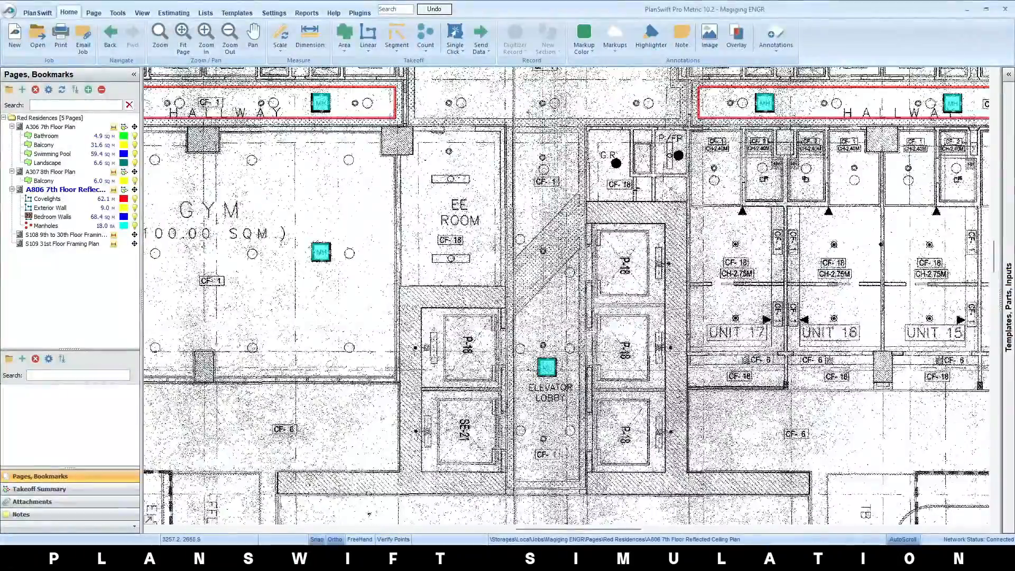
click(24, 359)
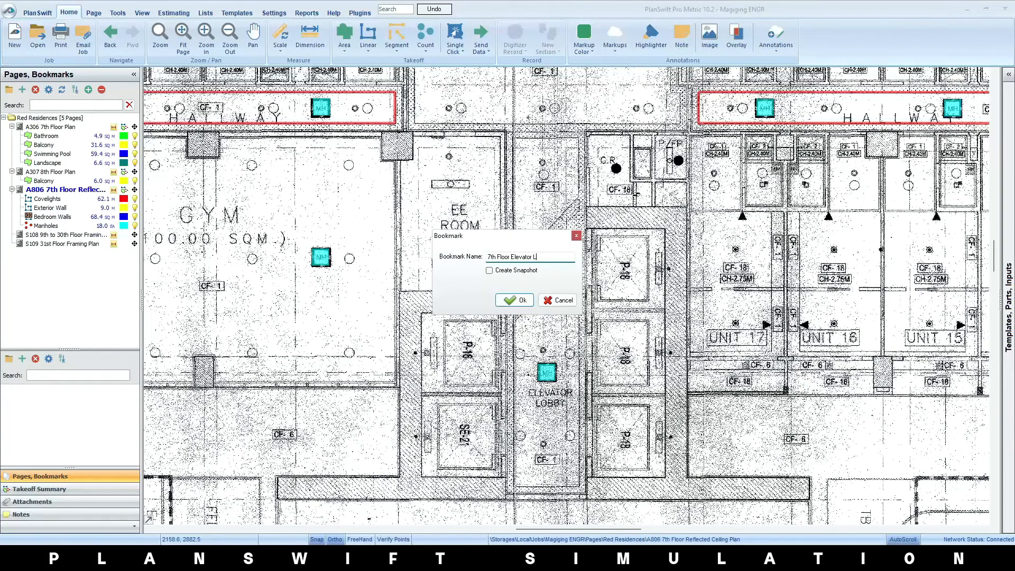
key(Return)
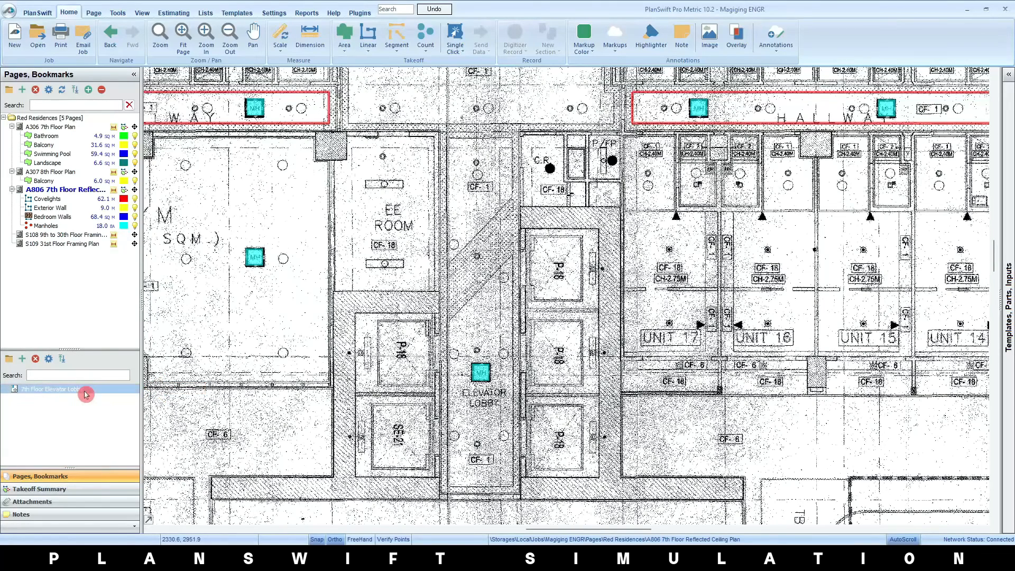
Open the A306 and A307 floor plans, and return to the elevator lobby view through the "7th Floor Elevator Lobby" bookmark
click(67, 191)
click(78, 134)
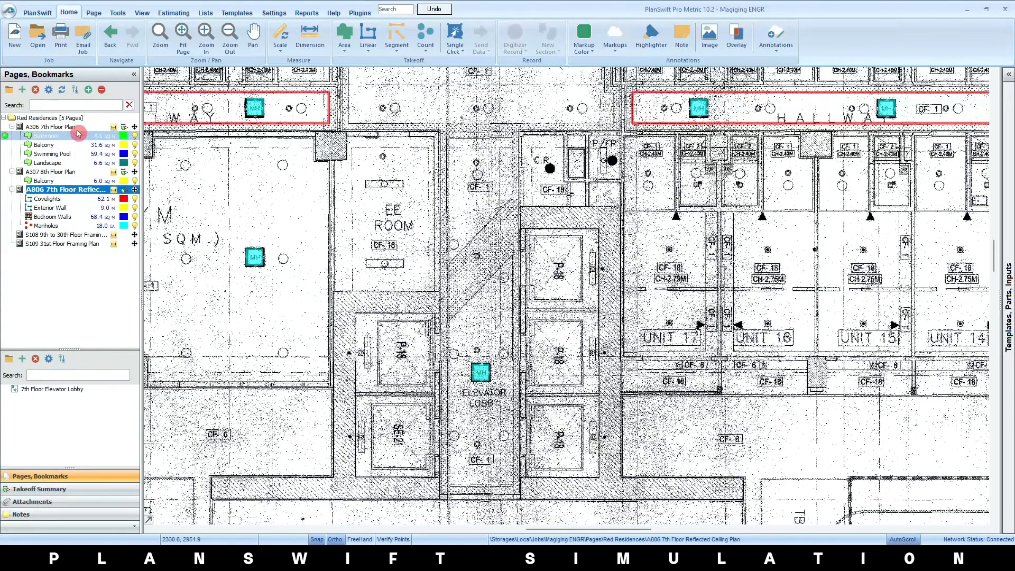
click(71, 127)
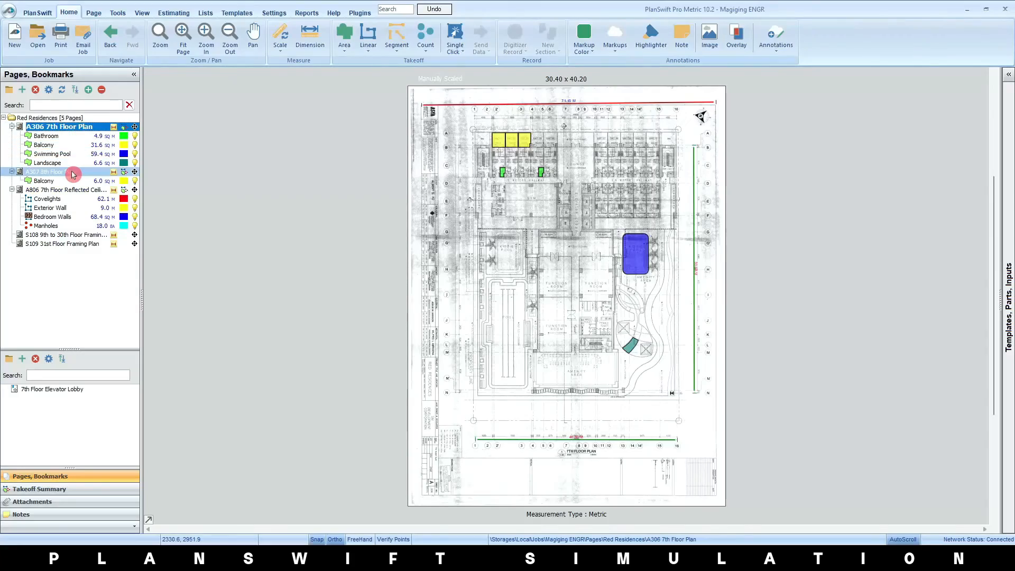
click(73, 172)
click(87, 389)
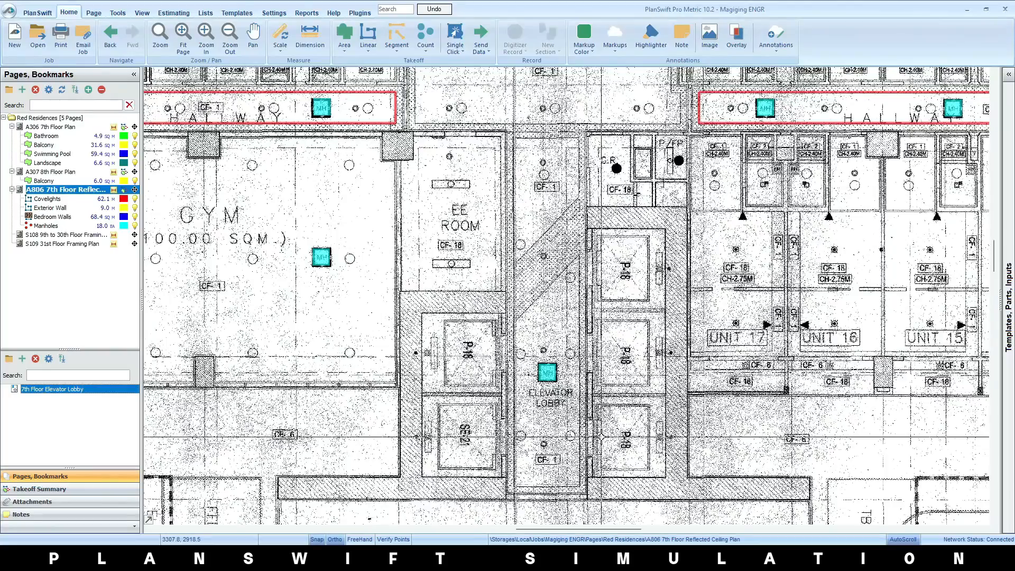
Frame the function rooms on the A806 7th Floor Reflected Ceiling Plan and bookmark the view as "7th Floor Function Room"
scroll(601, 437, down, 3)
drag(639, 441, 618, 143)
scroll(588, 325, up, 2)
click(22, 358)
text(7th Floor Function Room)
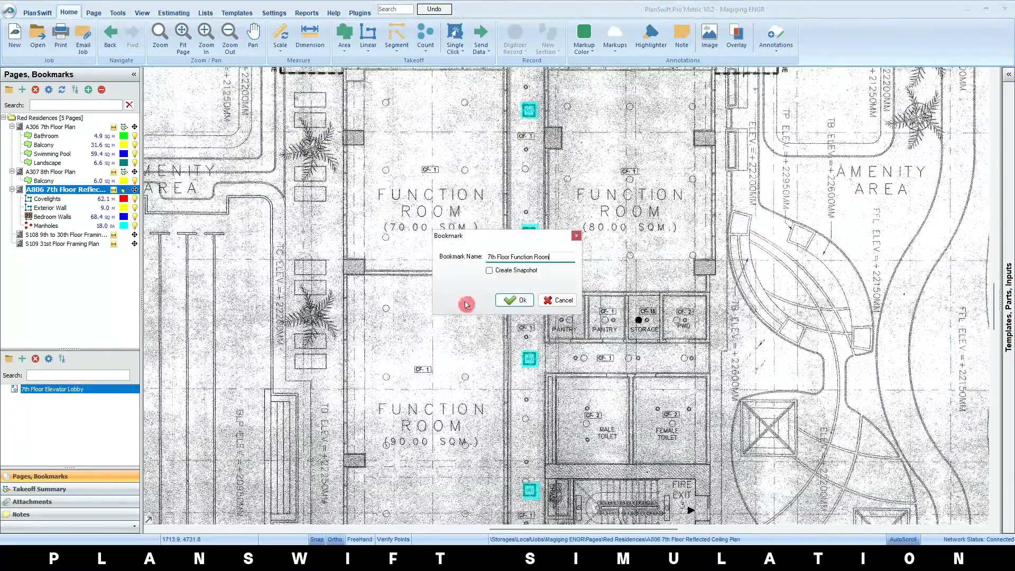
key(Return)
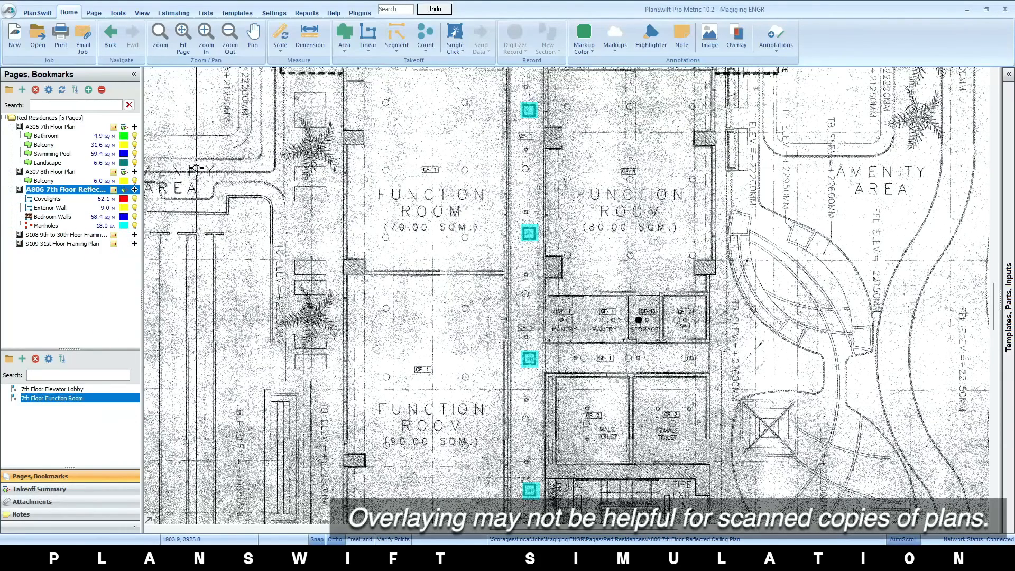
Select the Red Residences folder in the page list
click(90, 120)
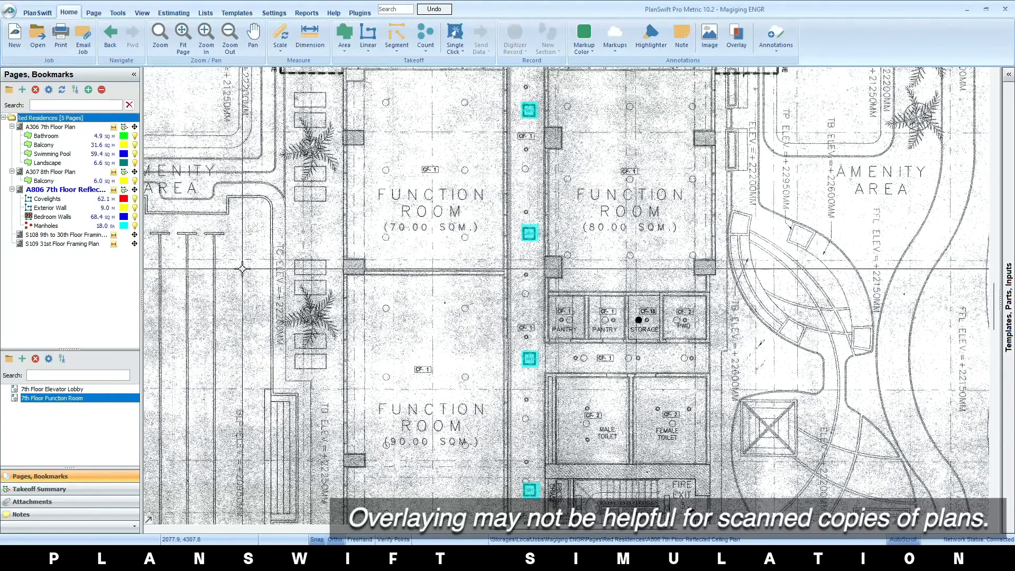
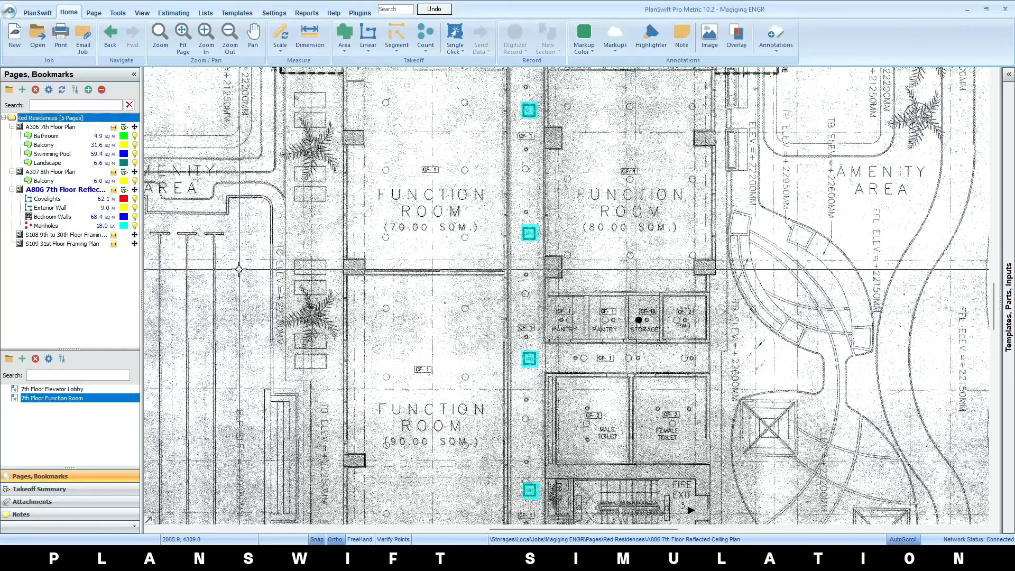
Add the pages of the EU desktop folder to the job from image files, keeping the default PDF-to-TIF conversion settings
click(35, 90)
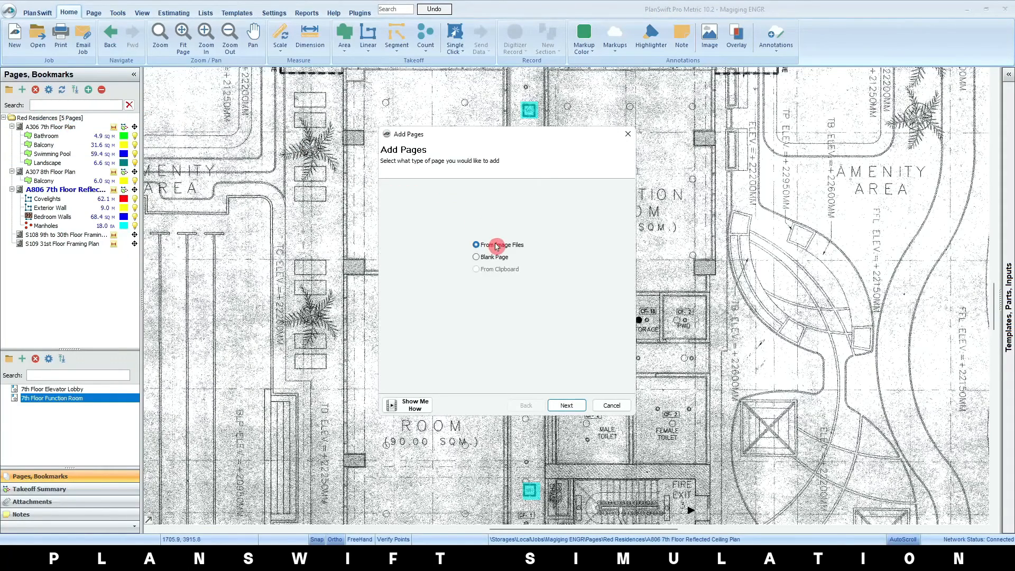
click(565, 403)
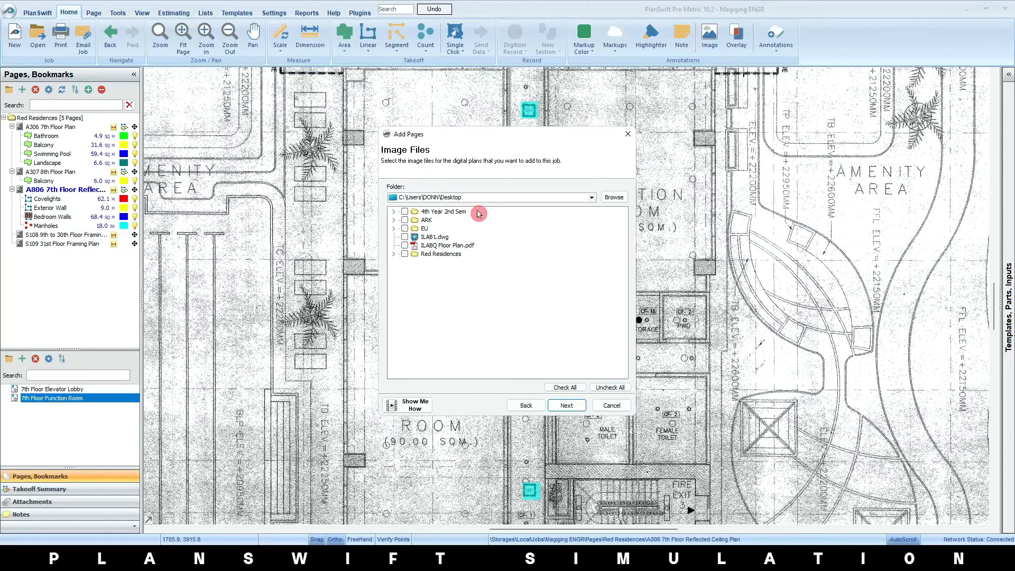
click(393, 229)
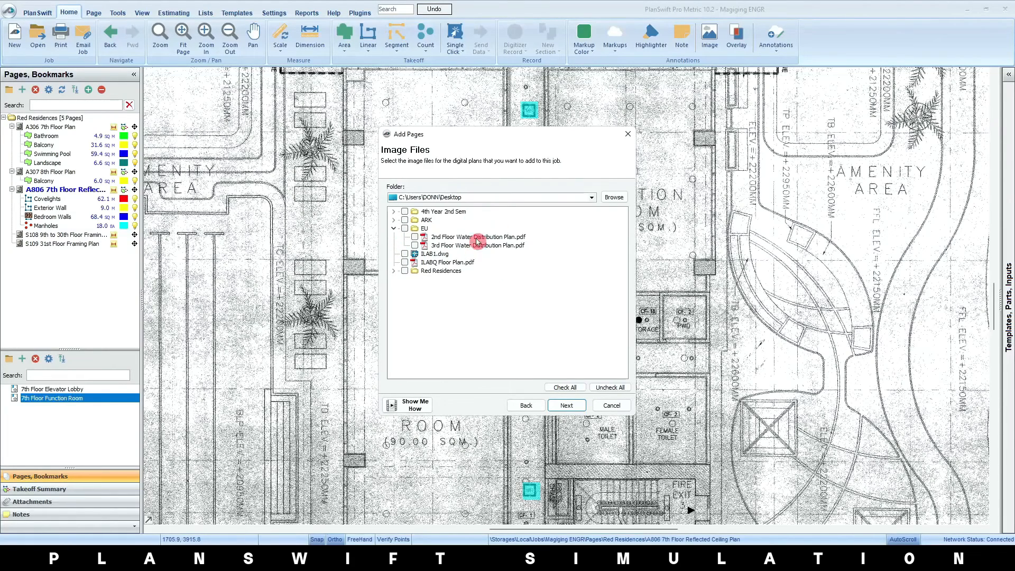
click(405, 229)
click(567, 406)
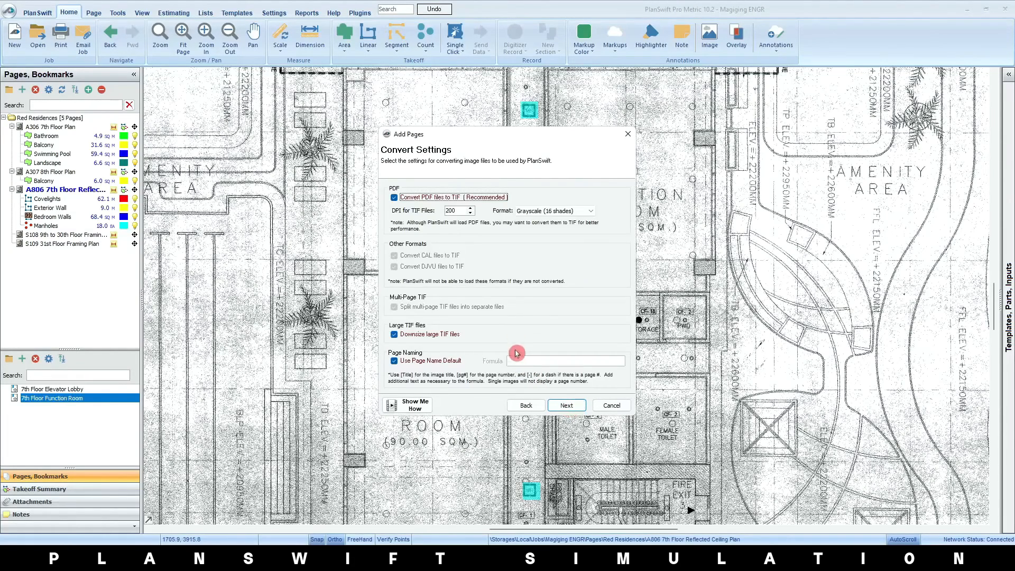
click(566, 405)
click(584, 405)
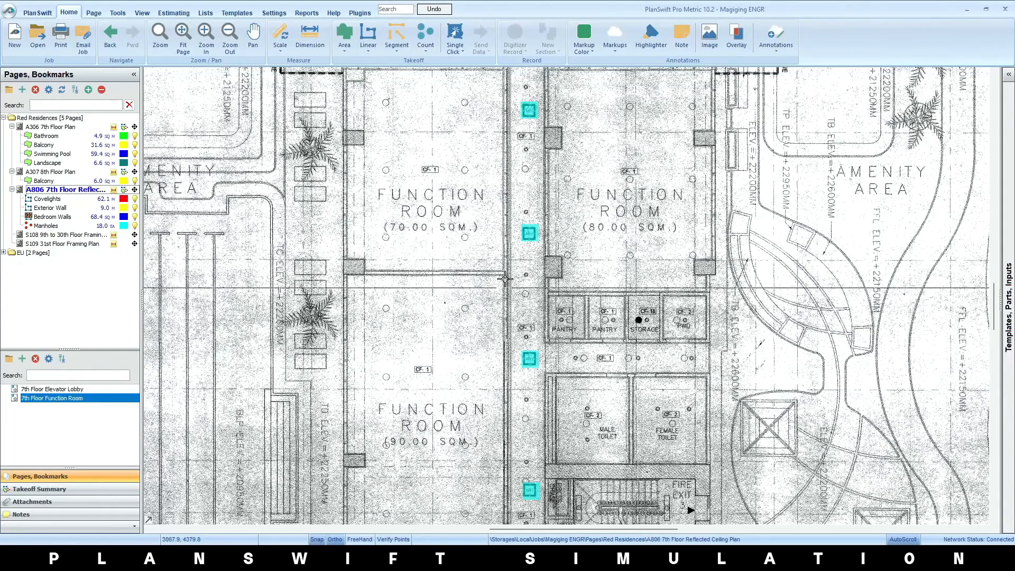
Open the 2nd Floor Water Distribution Plan from the EU folder and set its scale to metric 1:100
click(7, 256)
click(67, 270)
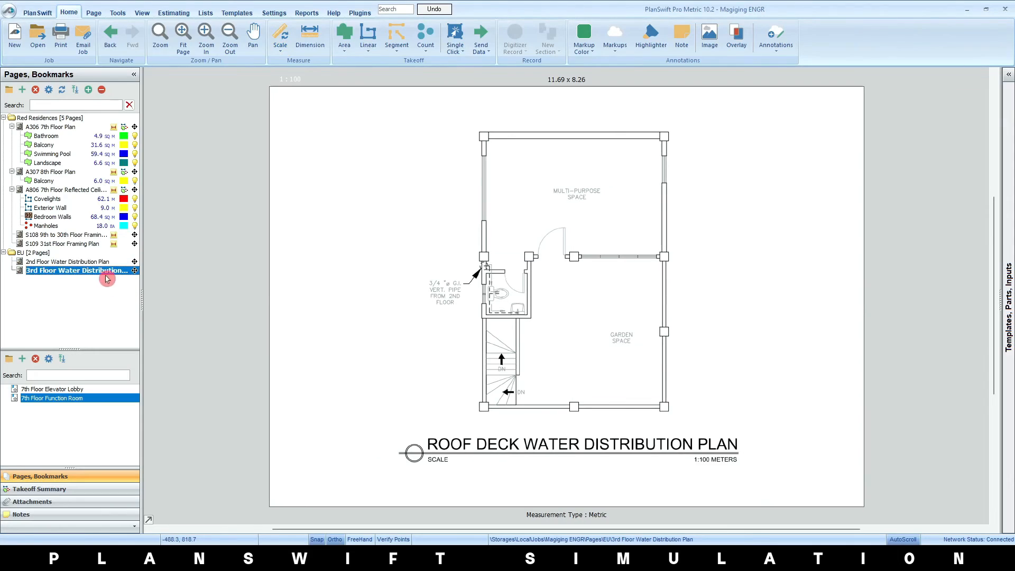
click(105, 261)
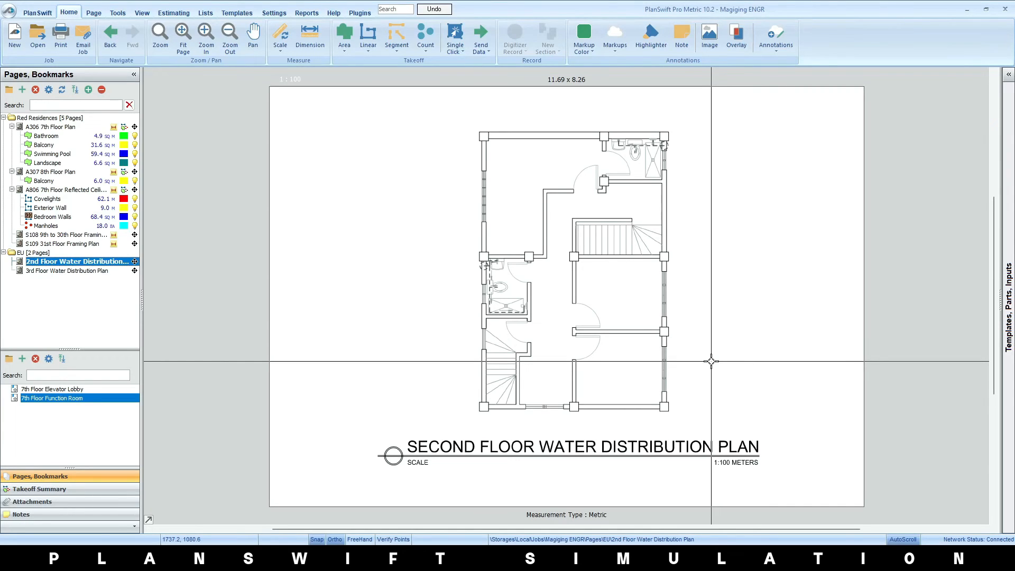
click(60, 262)
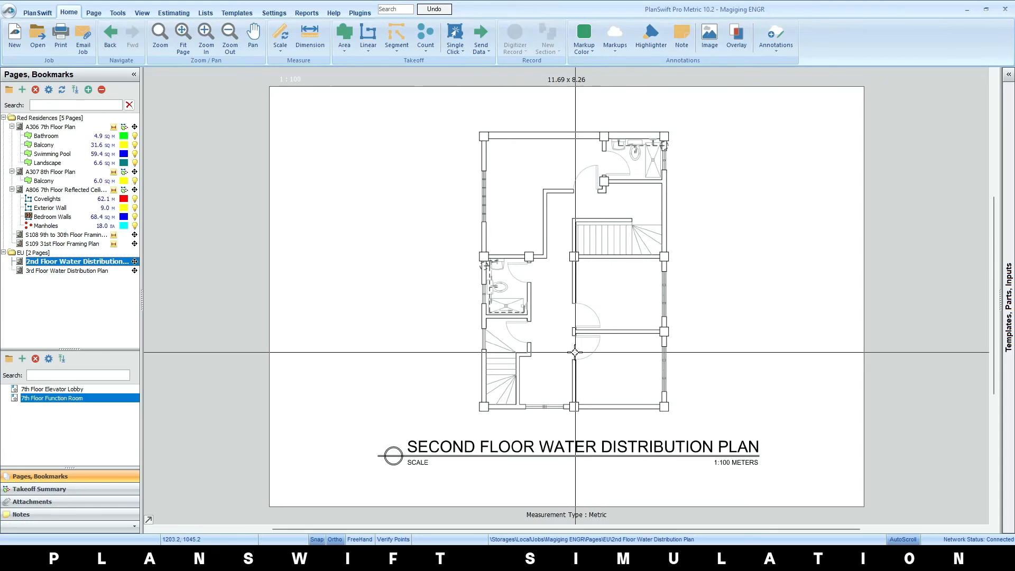
Create a red standard overlay of the 3rd Floor Water Distribution Plan on the current page, declining its alignment
click(736, 37)
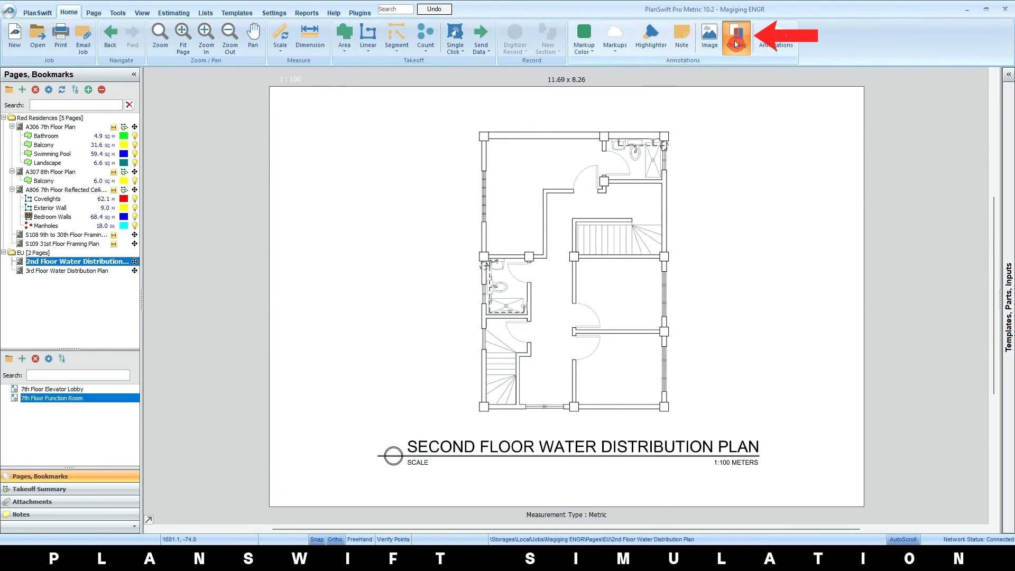
click(637, 185)
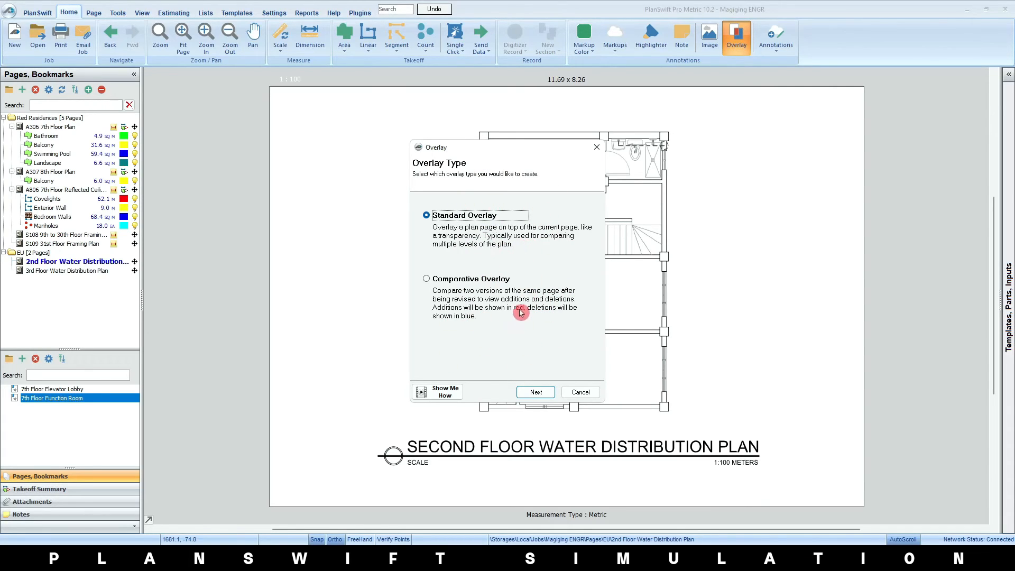
click(537, 392)
click(471, 203)
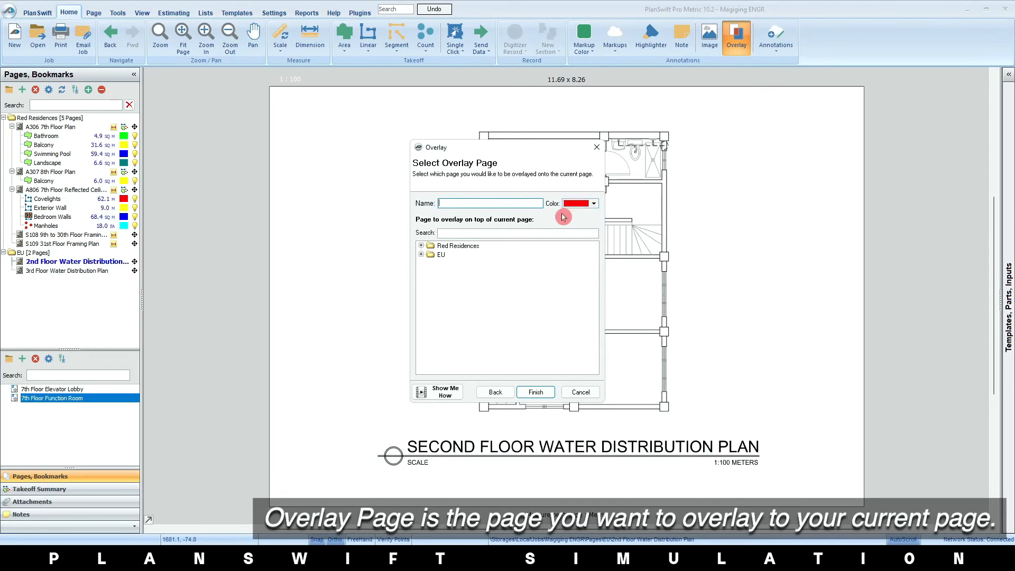
click(421, 245)
click(421, 300)
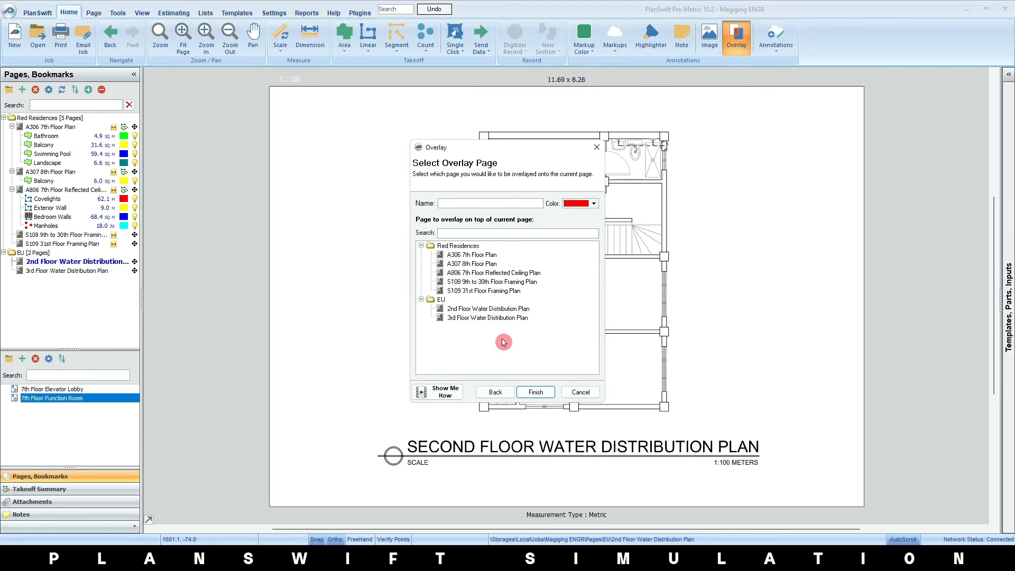
click(502, 317)
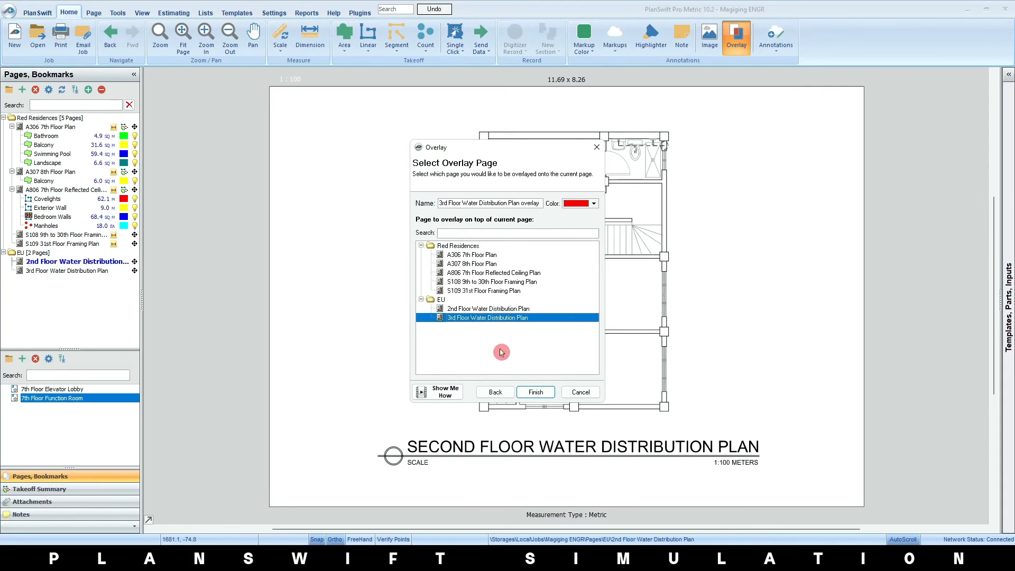
click(537, 392)
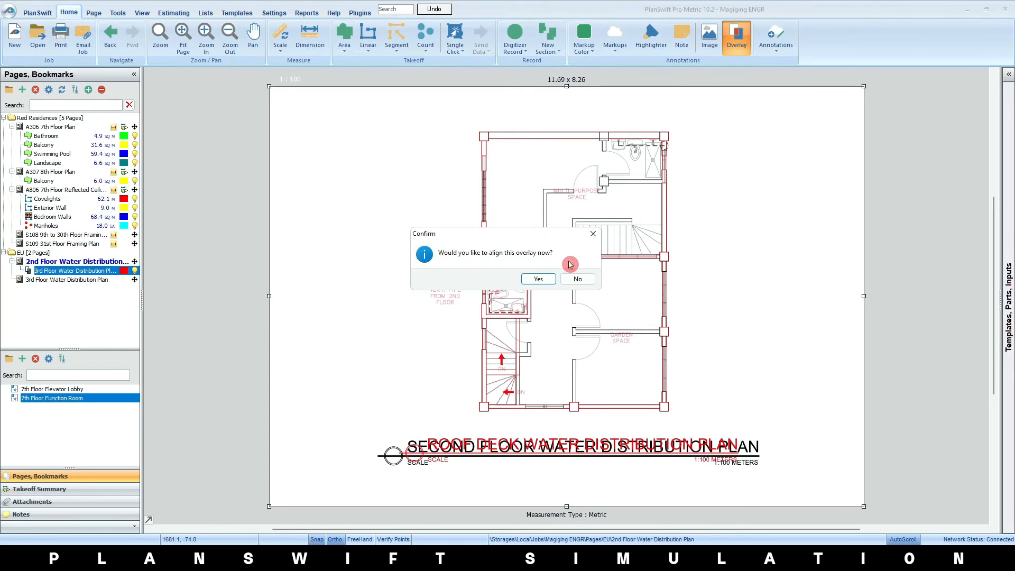
click(579, 279)
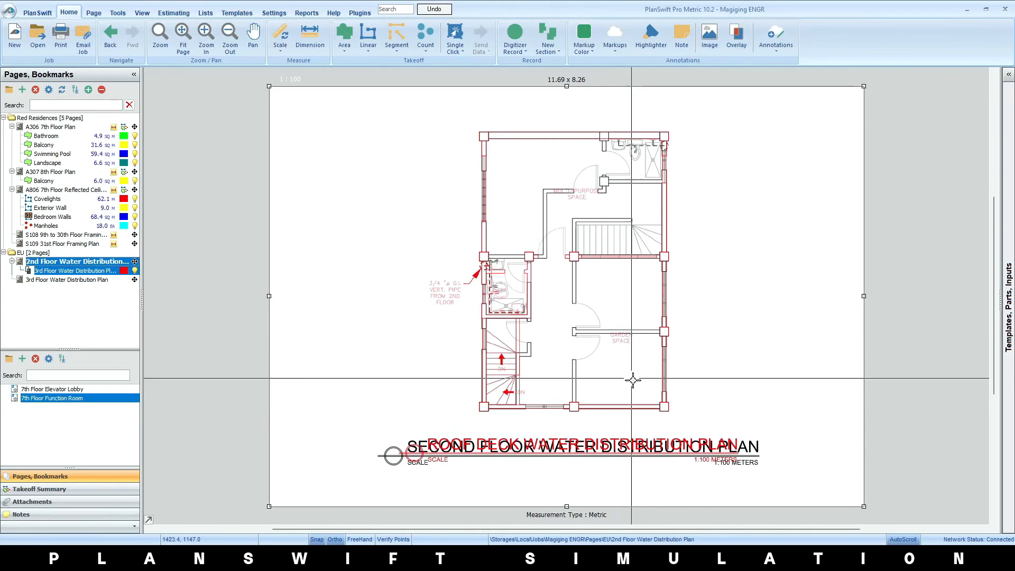
Examine the red standard overlay against the second floor plan, especially around the toilet, stairs and garden space
scroll(624, 343, up, 3)
scroll(628, 340, down, 1)
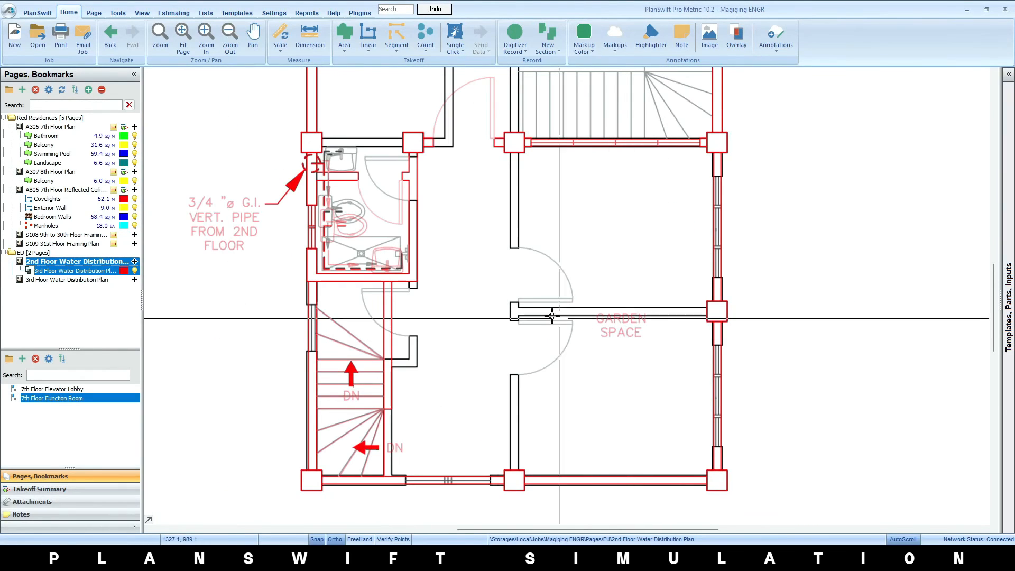
scroll(365, 335, down, 3)
scroll(413, 254, up, 3)
scroll(403, 289, down, 1)
scroll(410, 275, up, 1)
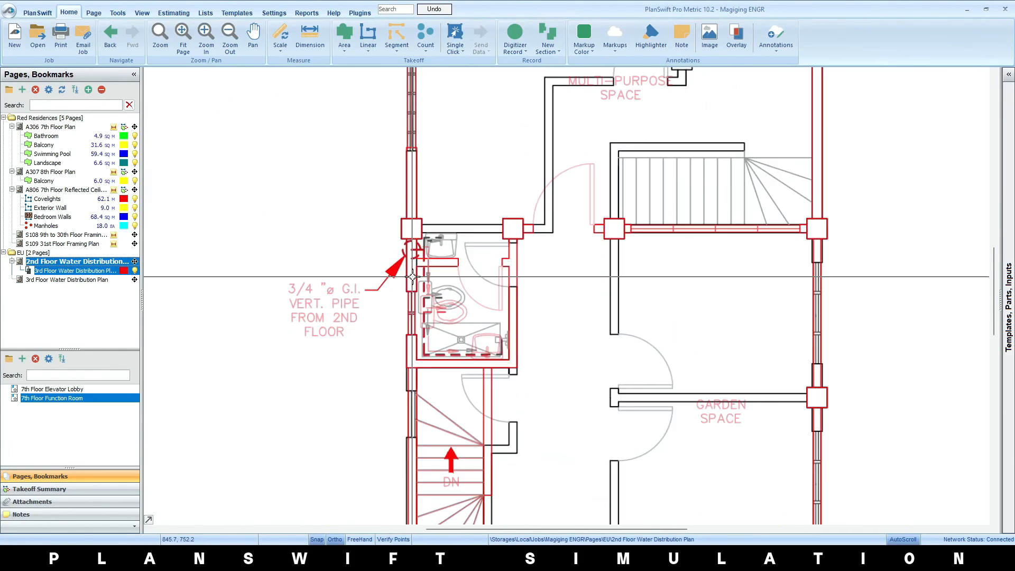
scroll(417, 309, down, 3)
scroll(525, 377, up, 2)
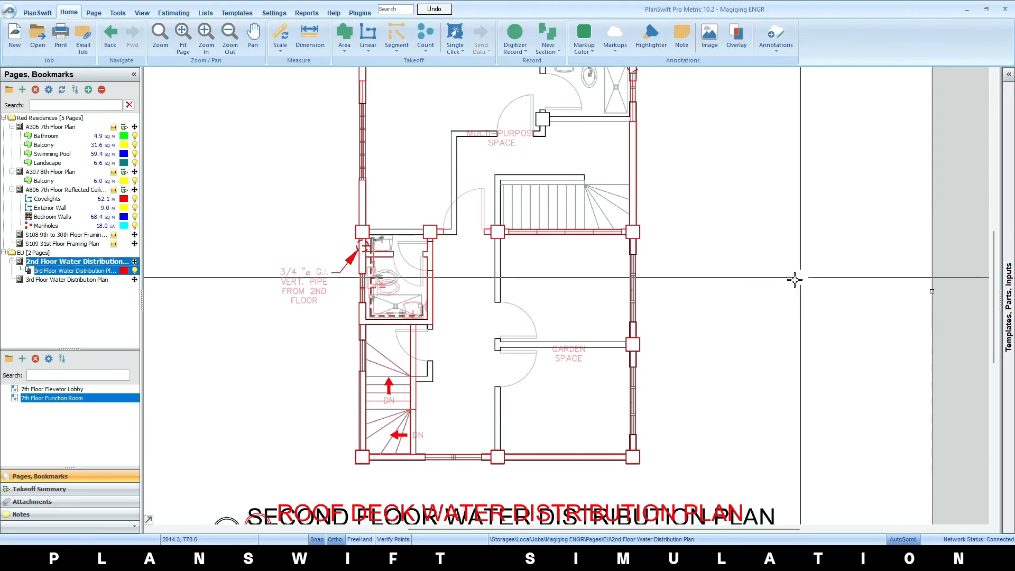
Delete the 3rd Floor Water Distribution Plan overlay from the 2nd floor page
click(71, 272)
right_click(74, 271)
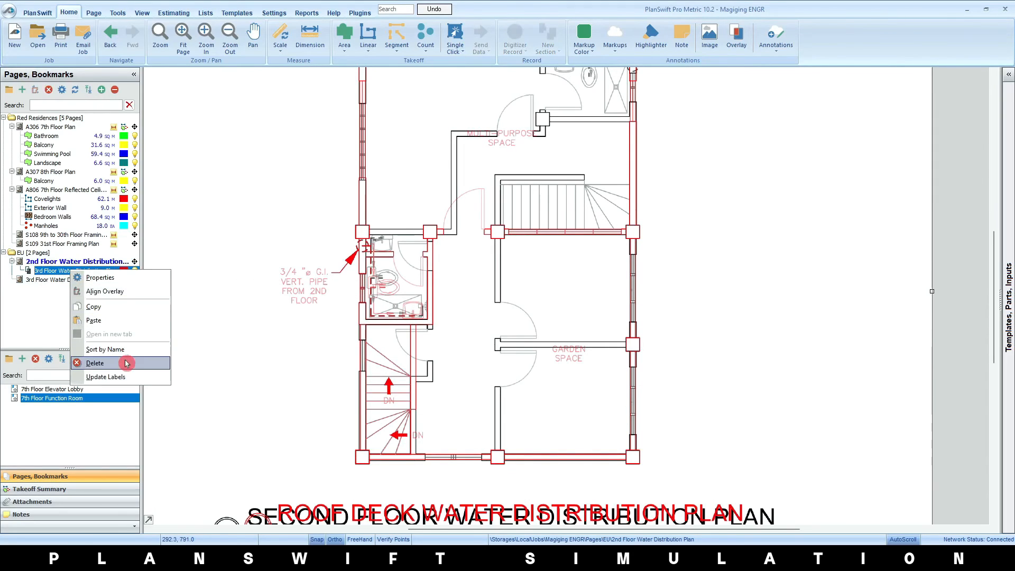
click(125, 364)
click(525, 281)
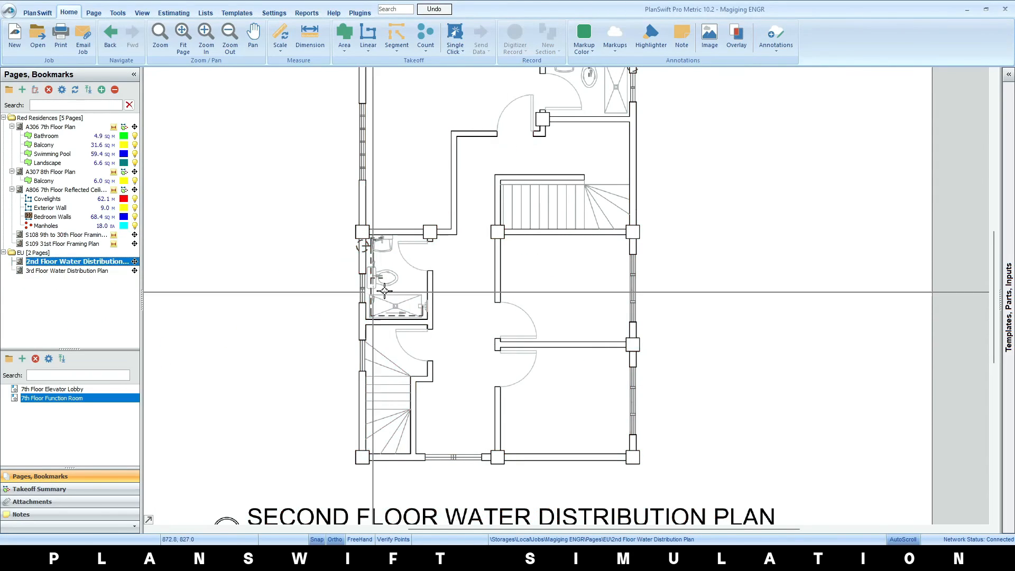
Create a comparative overlay of the 3rd Floor Water Distribution Plan on the 2nd floor page, declining its alignment
click(731, 46)
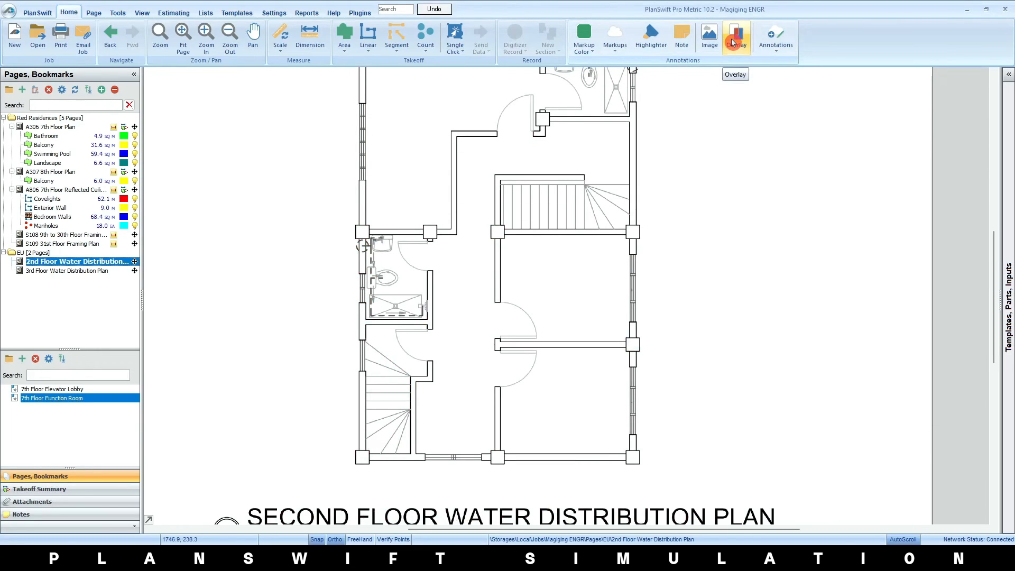
click(436, 280)
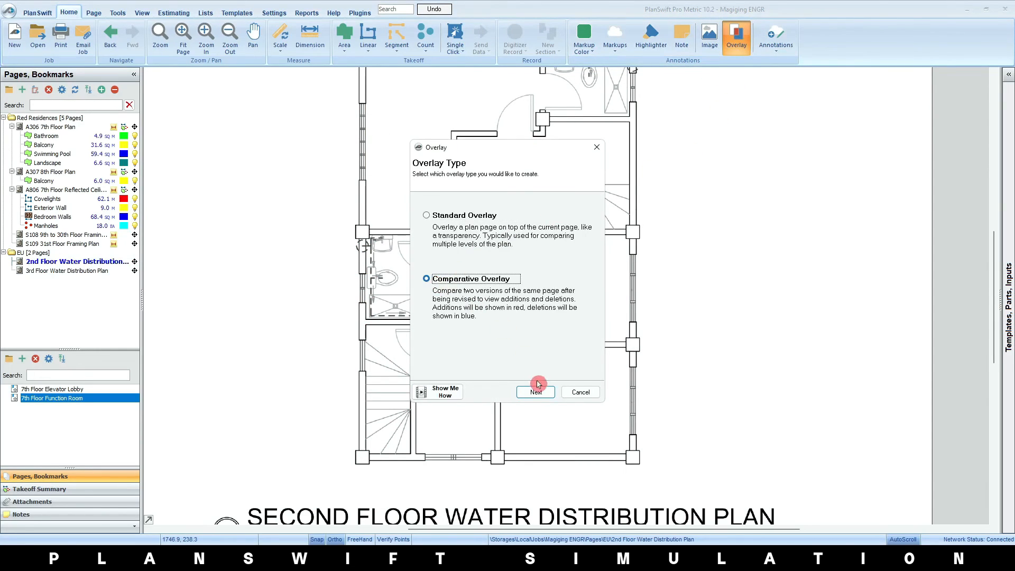
click(535, 389)
click(421, 254)
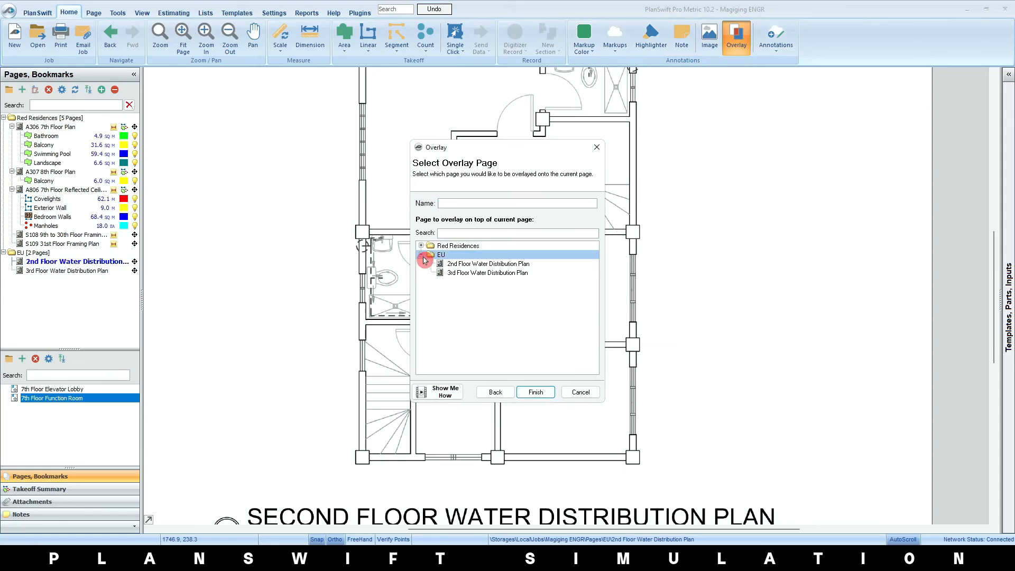
click(491, 275)
click(536, 392)
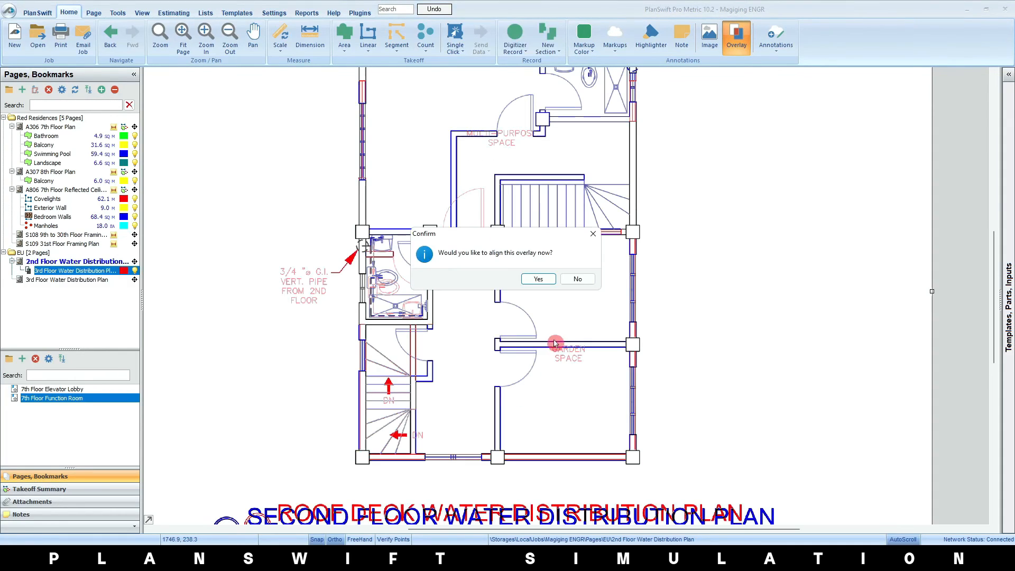
click(576, 278)
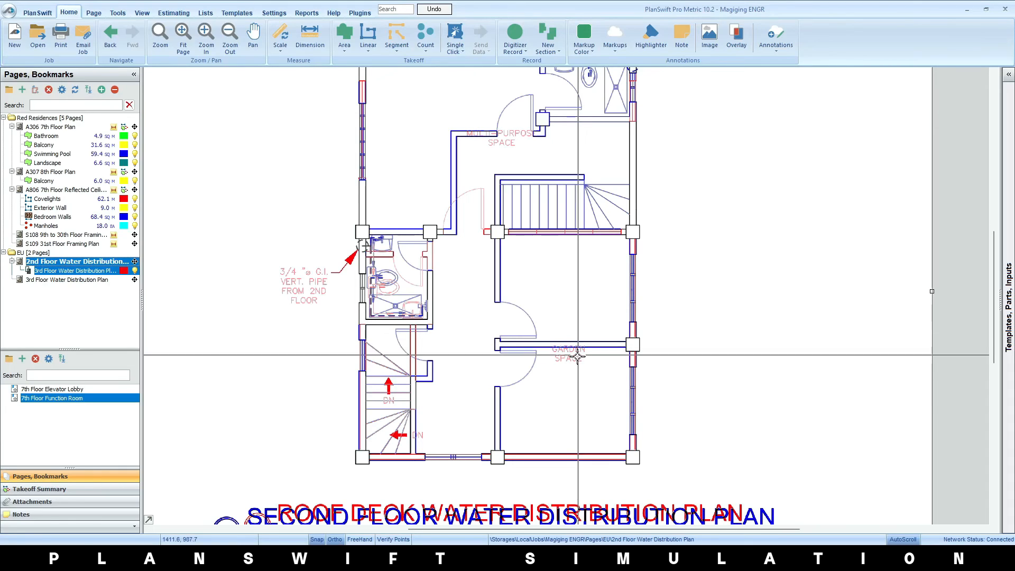
Examine the comparative overlay for blue deletions and red additions across the rooms, toilet and stairs
scroll(610, 372, down, 2)
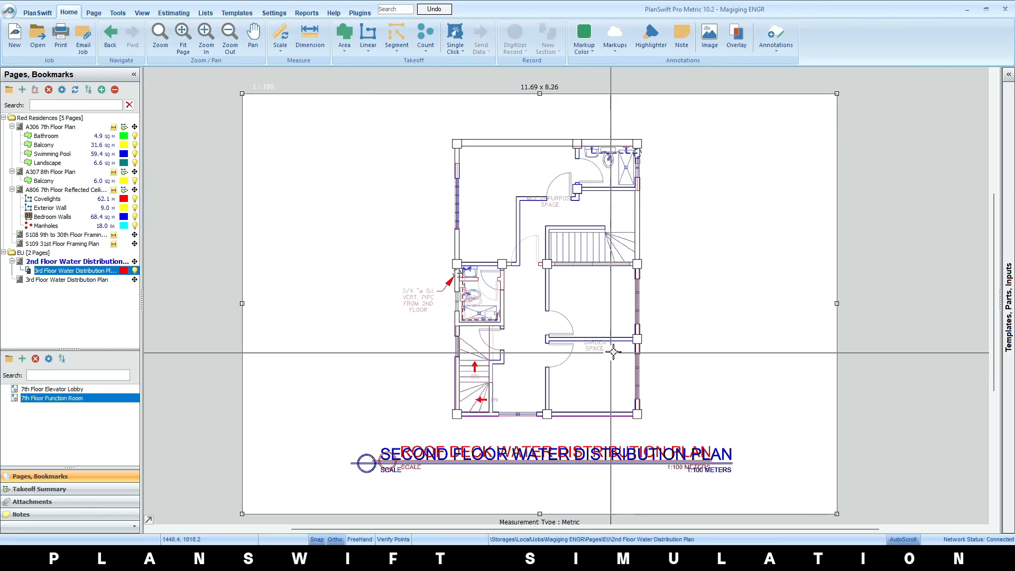
scroll(597, 345, up, 2)
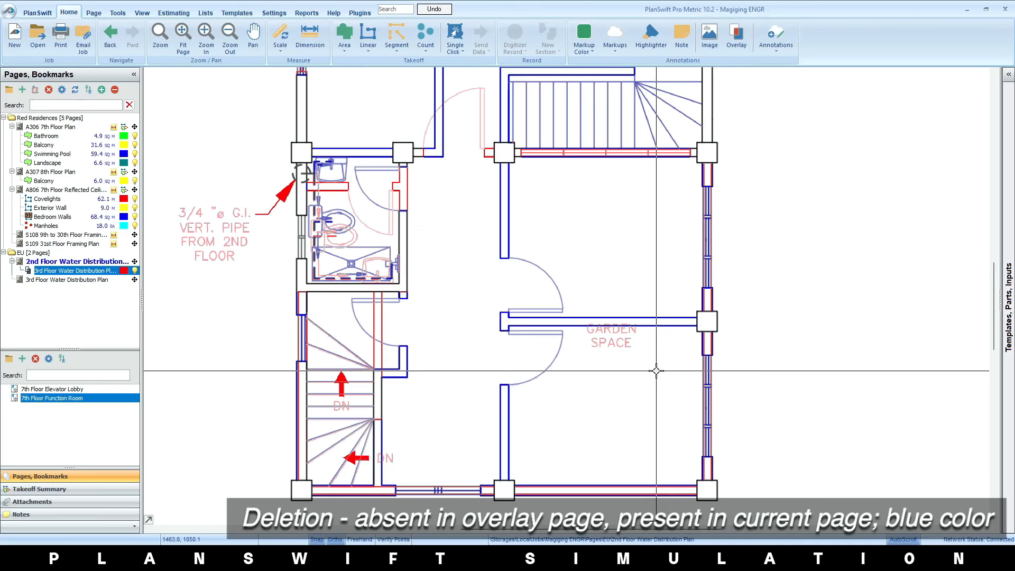
scroll(656, 370, down, 2)
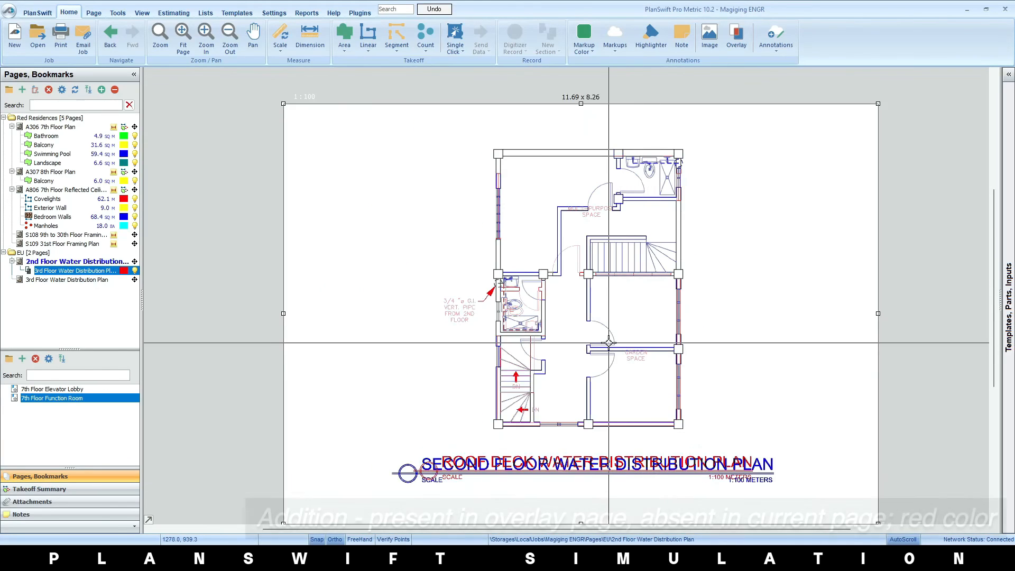
drag(502, 298, 275, 235)
scroll(562, 341, up, 3)
scroll(629, 369, down, 2)
drag(621, 332, 663, 481)
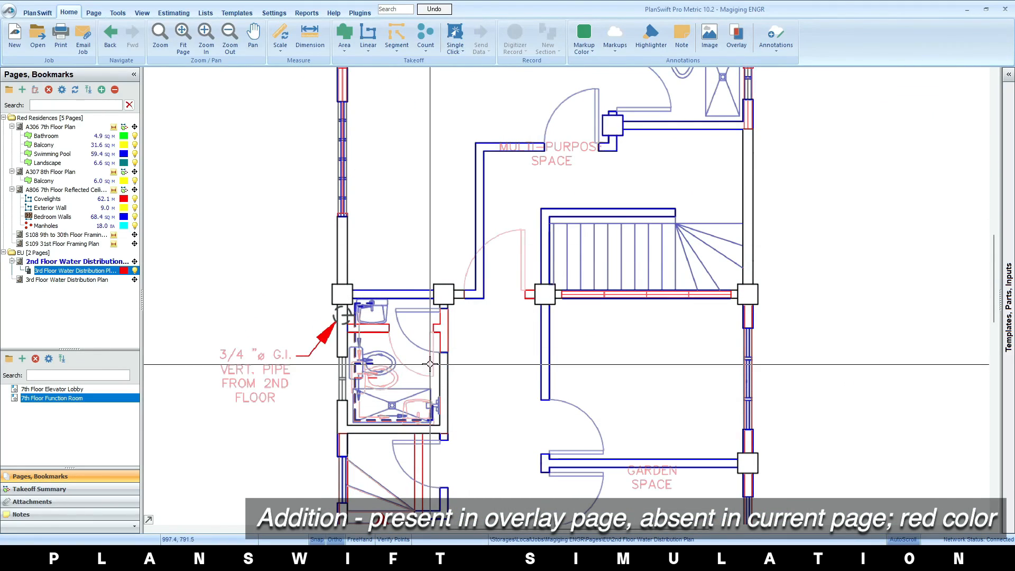
scroll(528, 385, down, 1)
drag(547, 373, 535, 318)
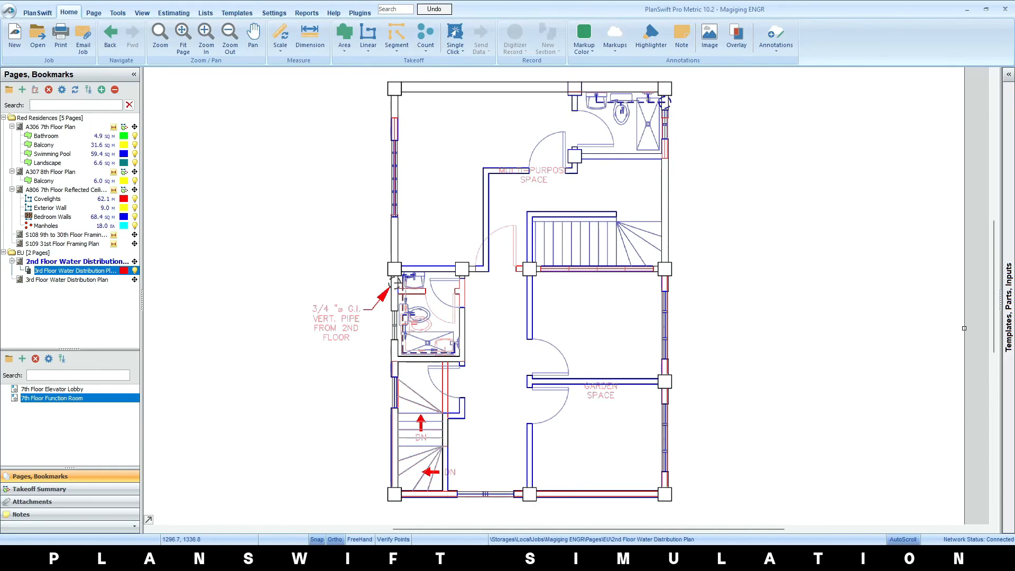
drag(542, 370, 549, 374)
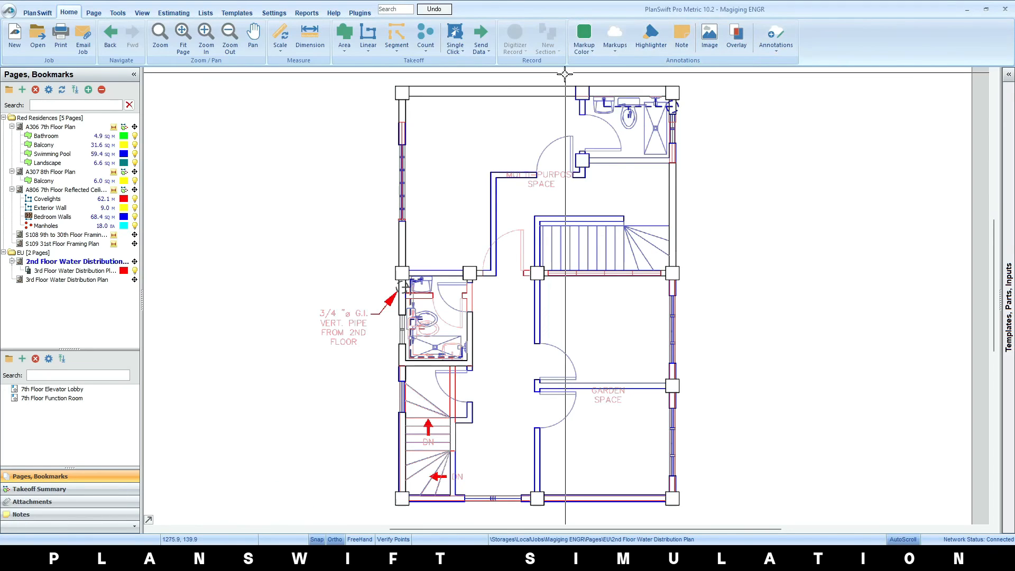
Draw a green stepped pen markup of seven straight segments right of the plan, ending with one about 4.9 m long
click(617, 53)
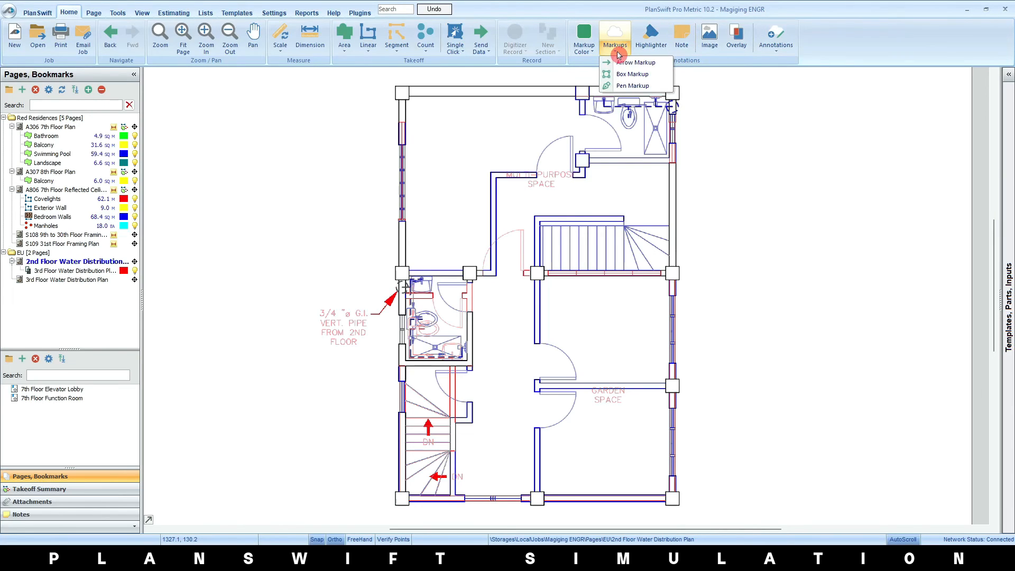
click(646, 87)
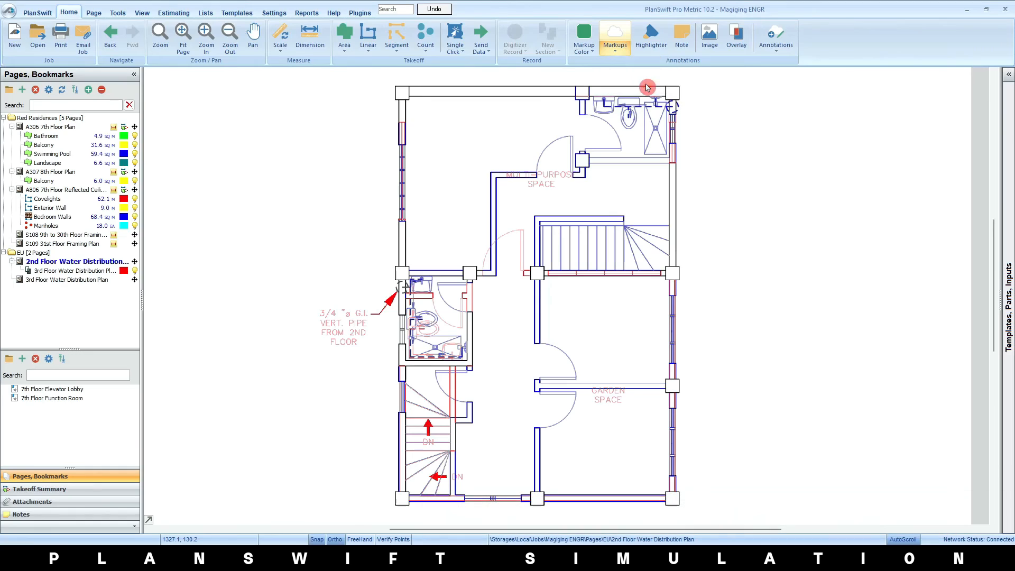
click(730, 154)
click(892, 153)
click(891, 218)
click(732, 217)
click(732, 263)
click(698, 262)
click(698, 296)
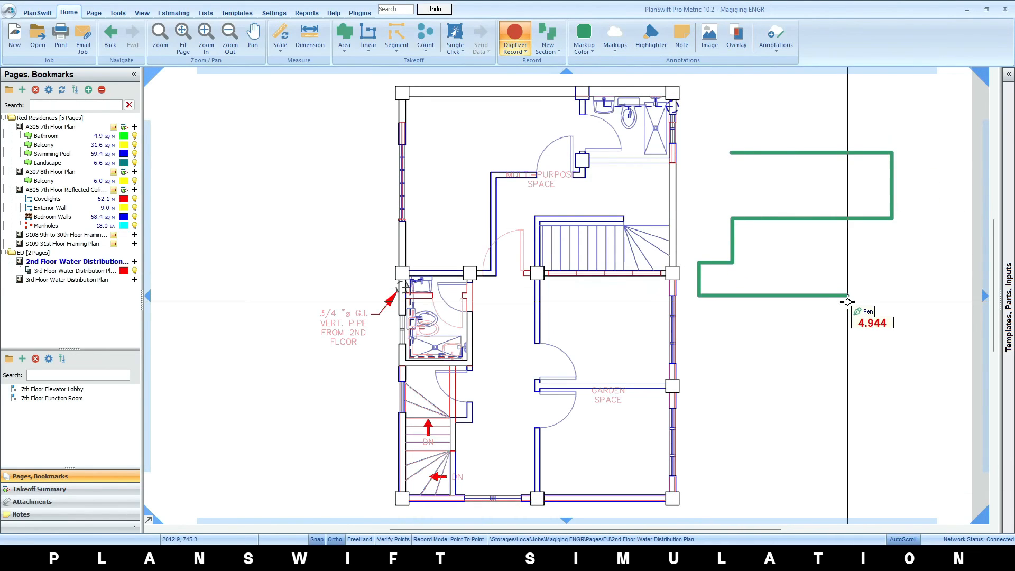
click(848, 296)
Draw a green freehand arrow markup that curls below the stepped line, with its head pointing back toward the plan
click(585, 49)
click(617, 49)
click(638, 76)
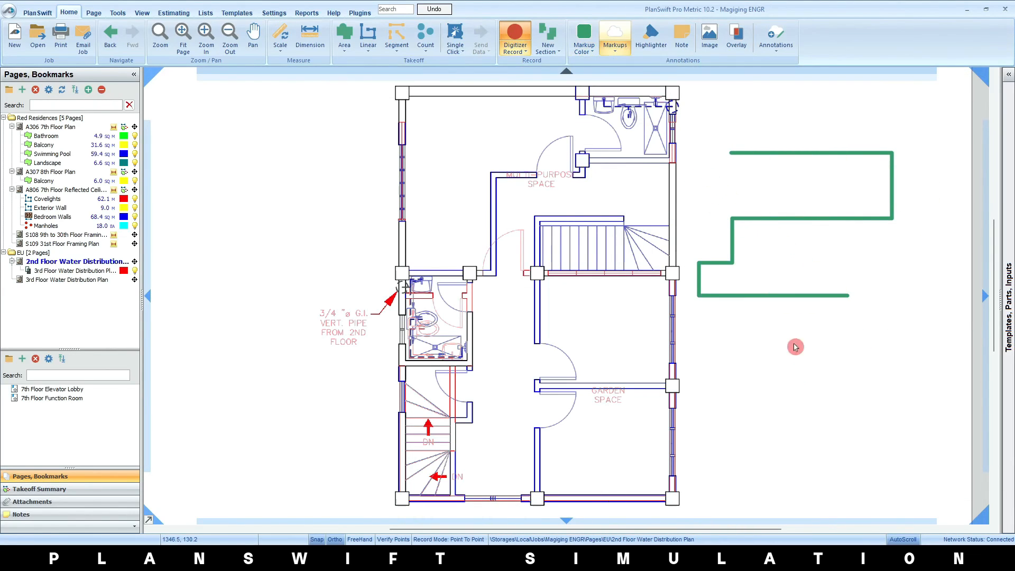
click(836, 346)
mouse_move(835, 346)
mouse_down()
mouse_move(865, 450)
mouse_move(738, 337)
mouse_up()
Draw a green outlined box markup left of the plan and a filled green highlight rectangle below it
click(615, 48)
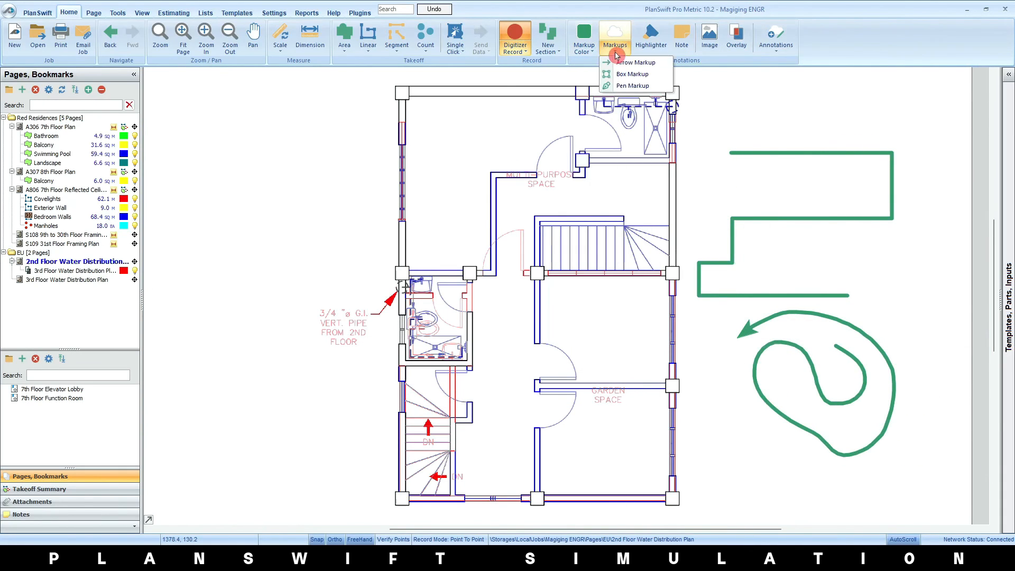
click(647, 75)
drag(227, 135, 316, 217)
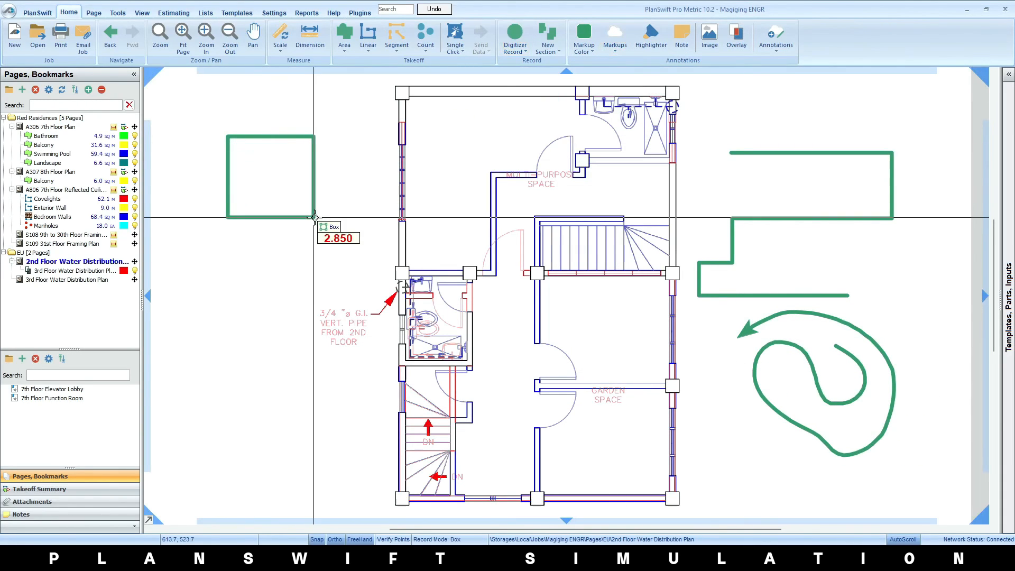
click(615, 47)
click(632, 74)
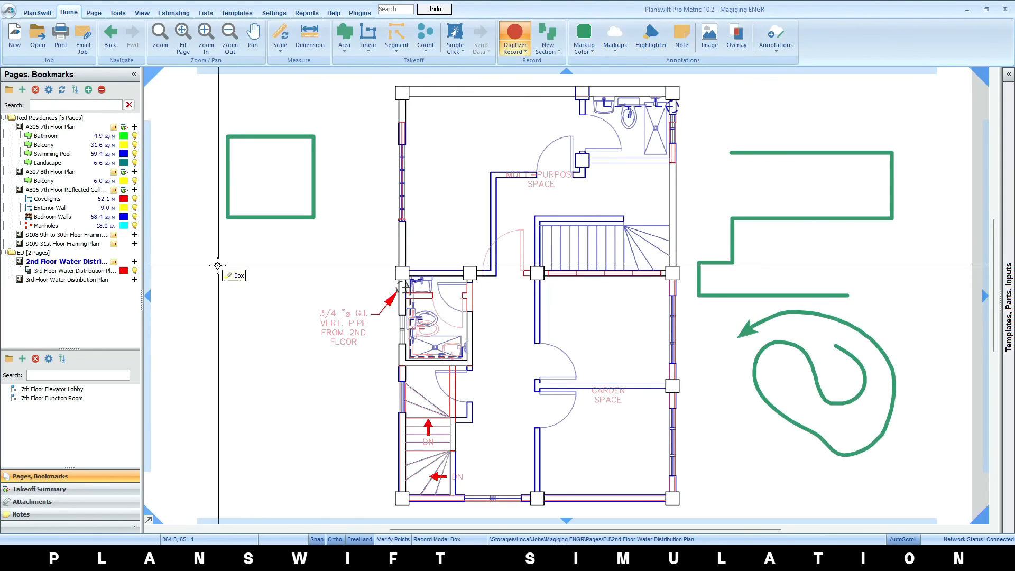
drag(217, 265, 292, 365)
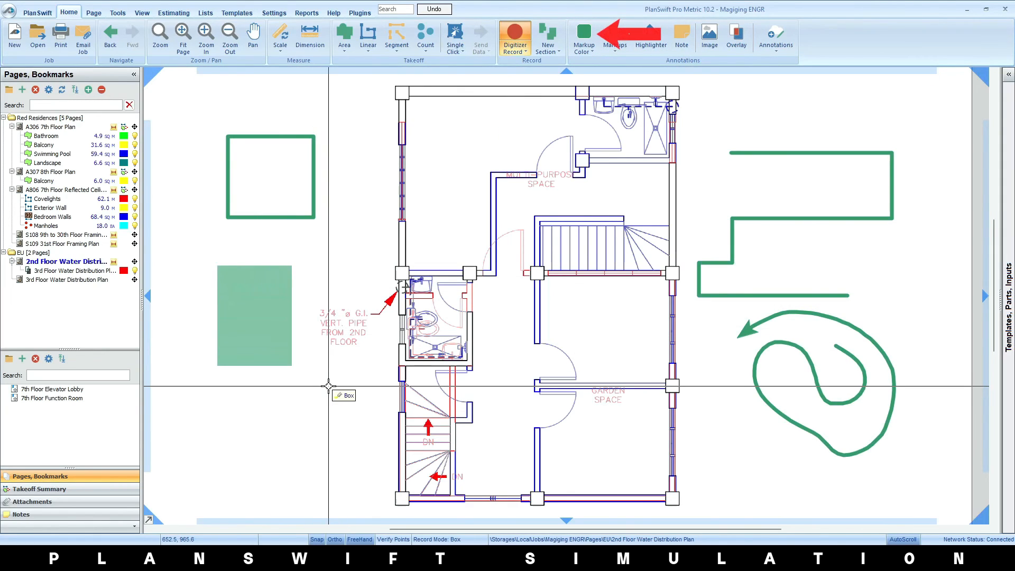
Place a large yellow note over the middle of the floor plan with the text "Engineer THIS YEAR!"
click(682, 38)
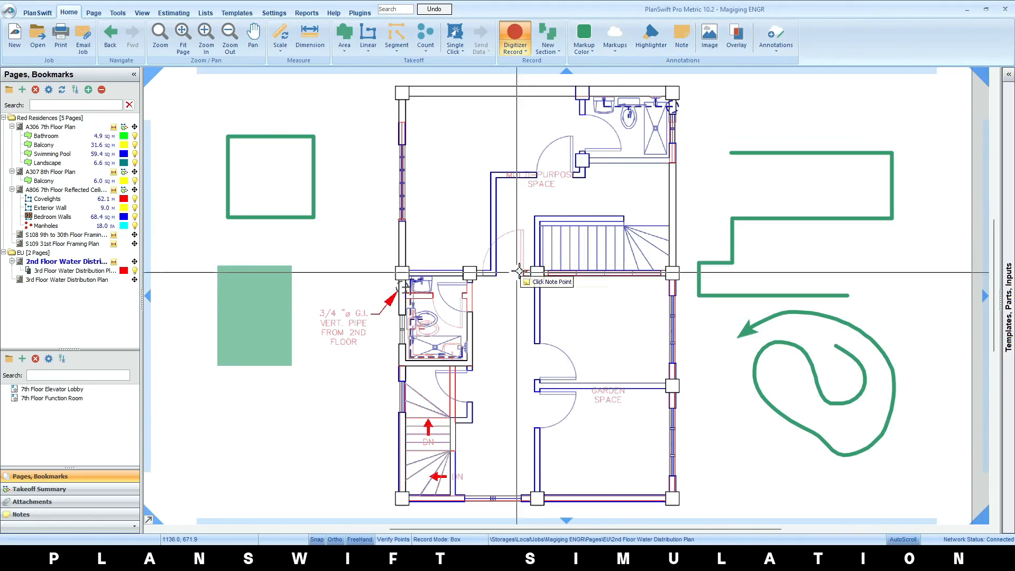
drag(631, 168, 331, 461)
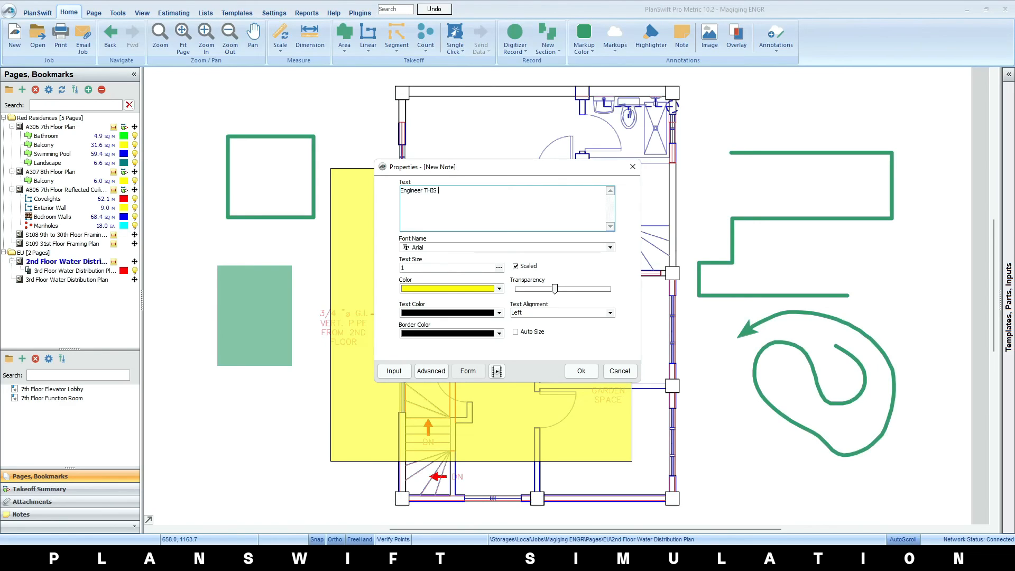
click(580, 370)
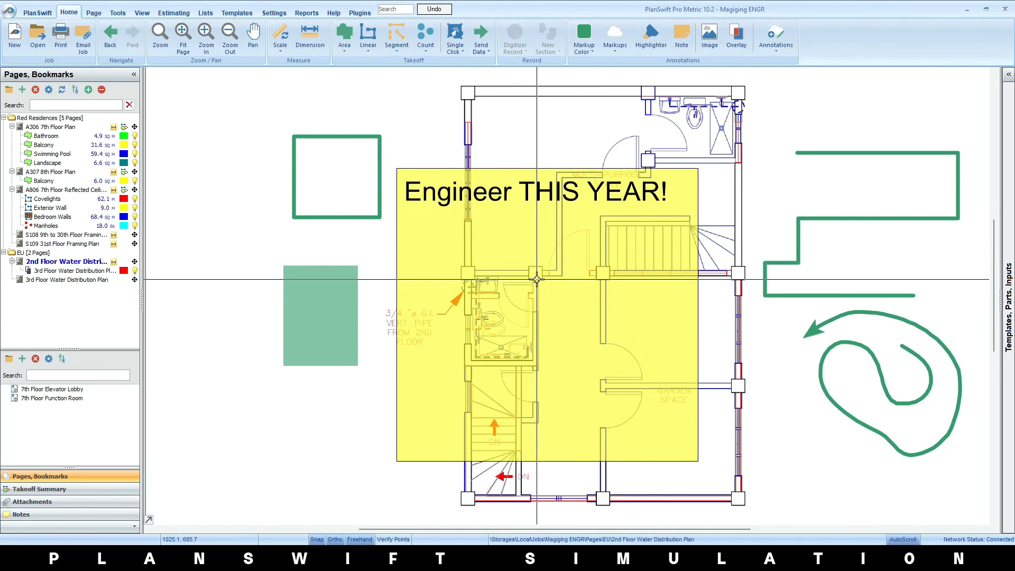
Hide the markups and notes on the 2nd floor page, redisplaying the notes once before hiding them again
click(142, 12)
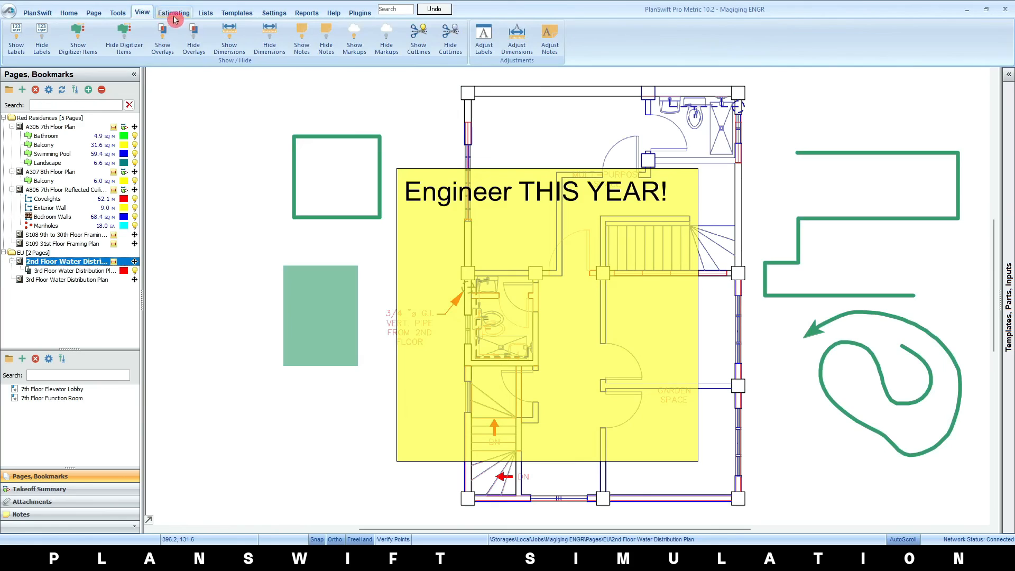
click(386, 40)
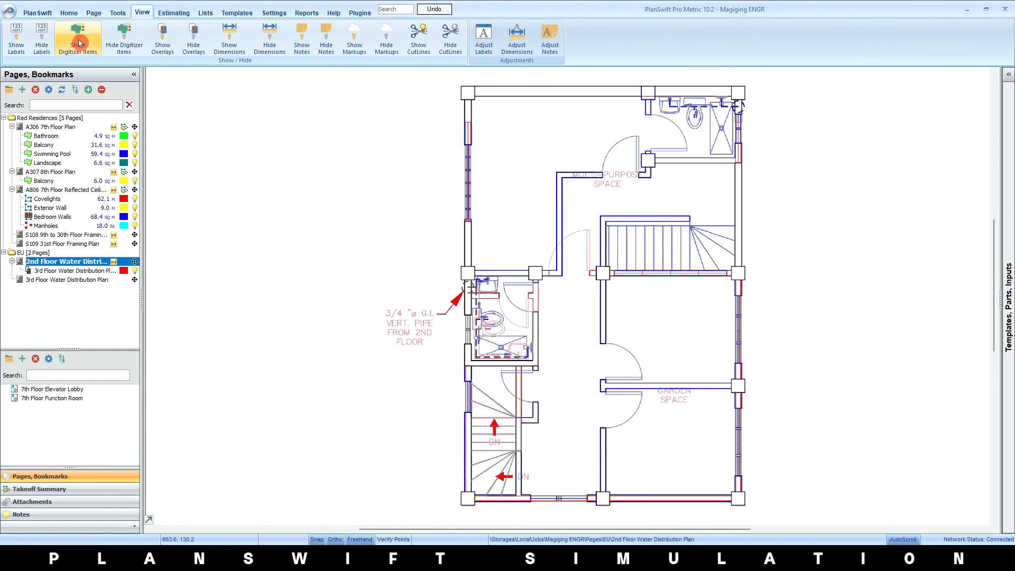
click(117, 45)
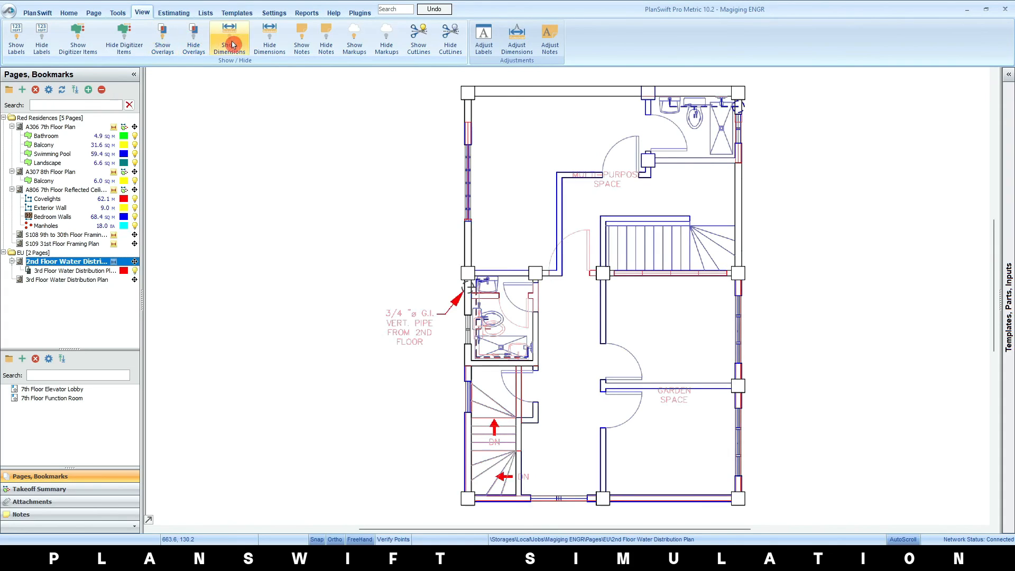
click(304, 37)
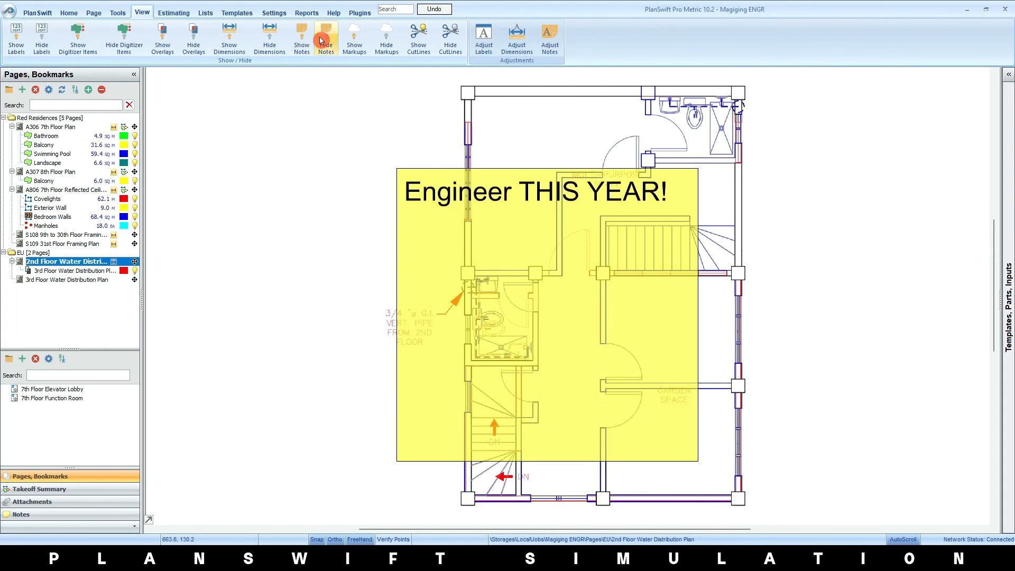
click(321, 40)
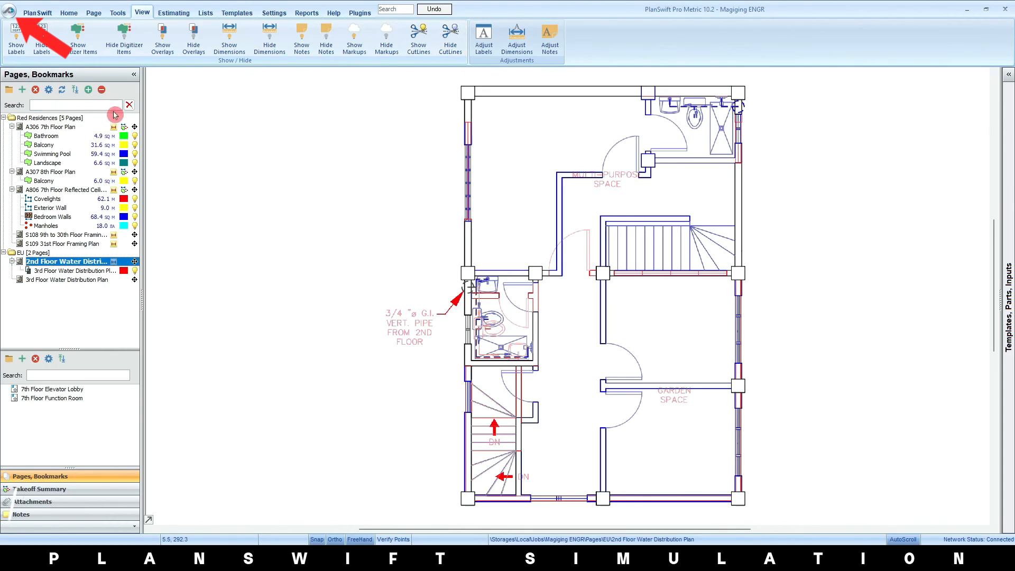
Open the print setup and include every page of the Red Residences and EU folders
click(9, 9)
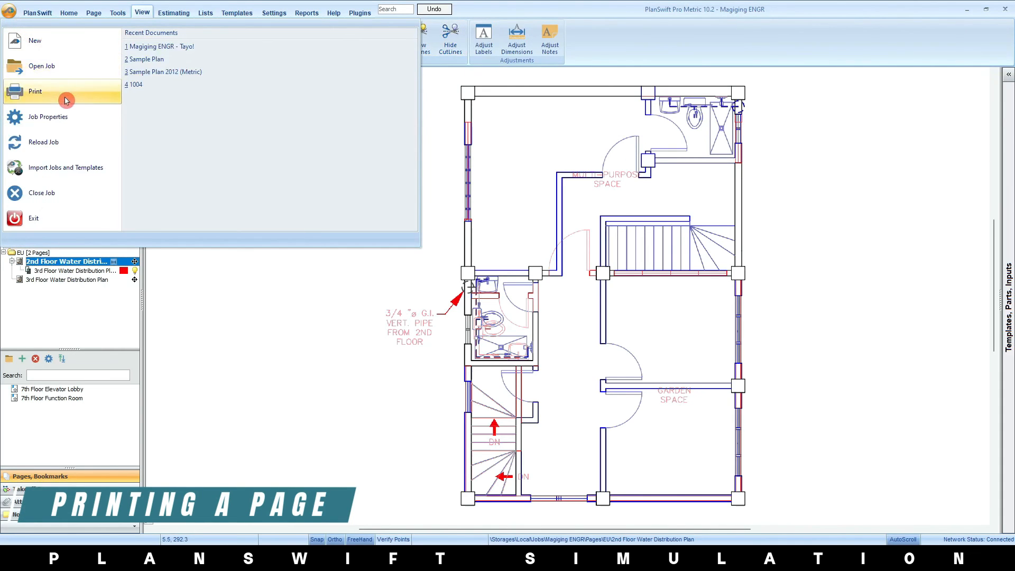
click(62, 94)
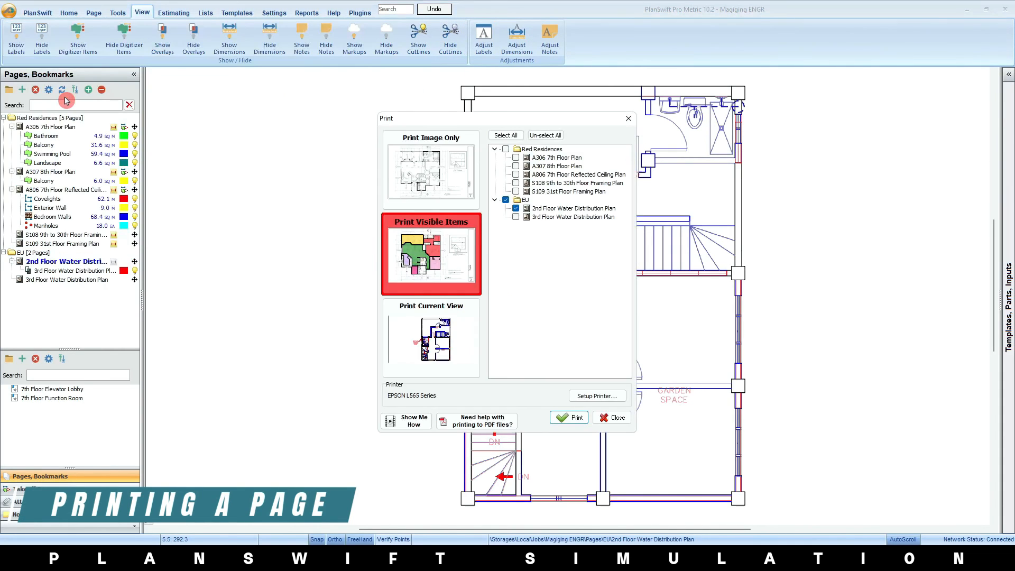
click(515, 158)
click(515, 166)
click(515, 174)
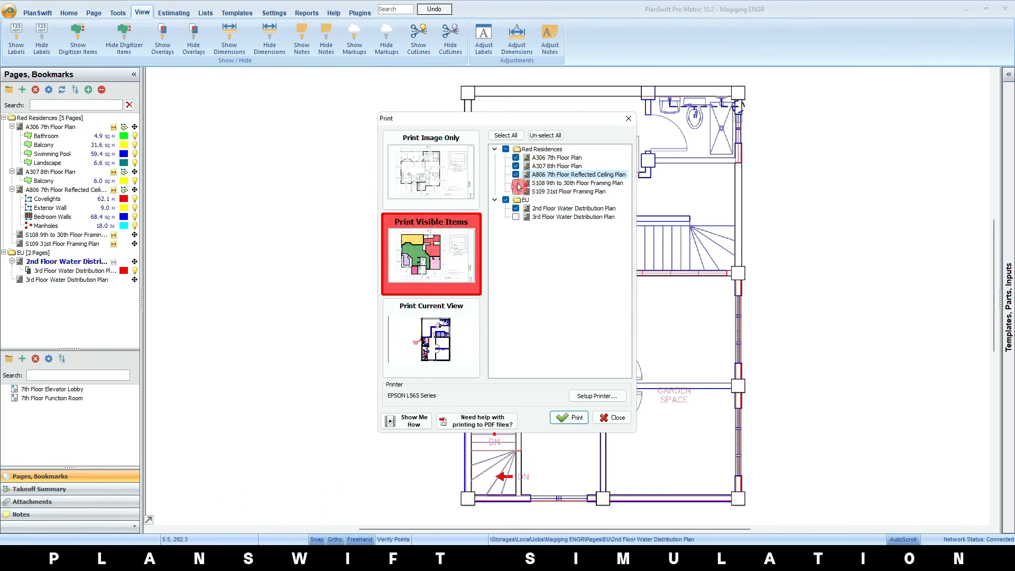
click(515, 183)
click(515, 192)
click(516, 217)
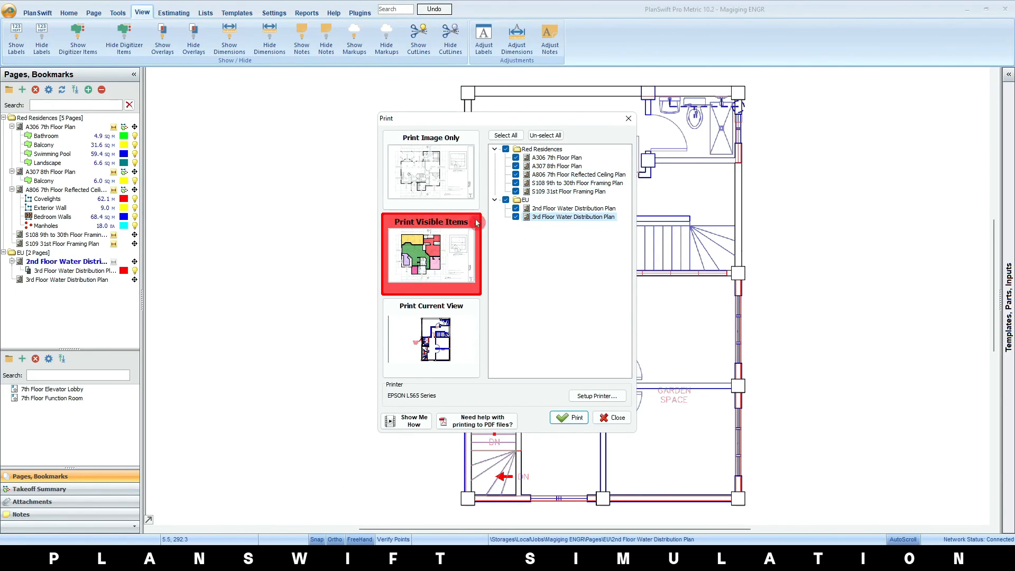
Try the Print Image Only, Print Visible Items and Print Current View modes, and close the print setup without printing
click(420, 166)
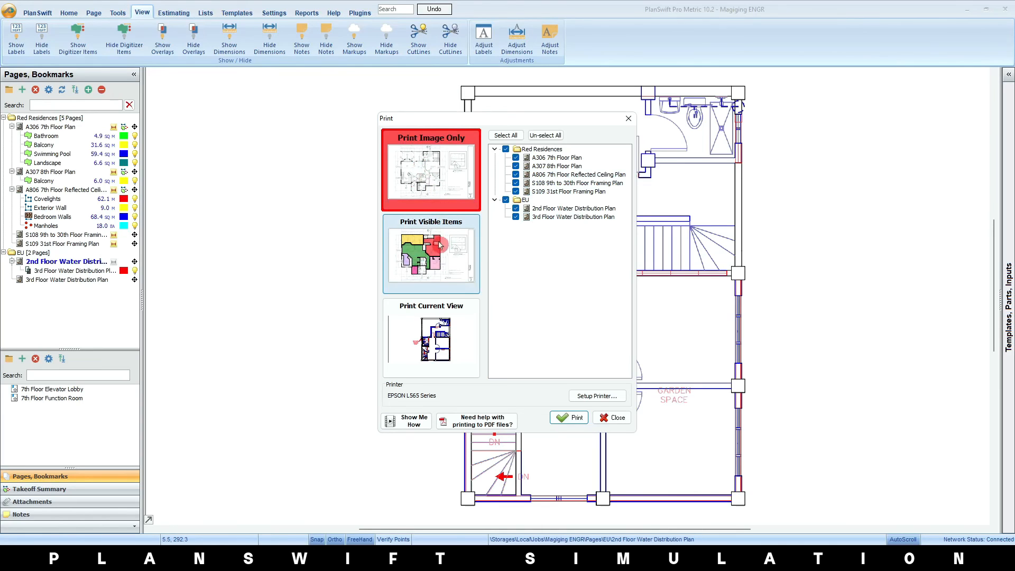
click(427, 262)
click(435, 335)
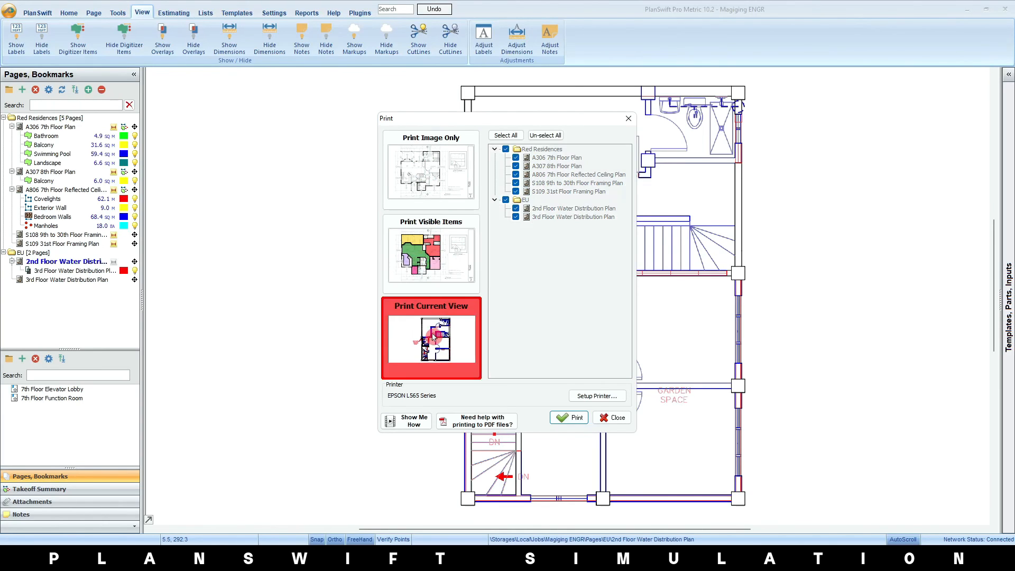
click(613, 418)
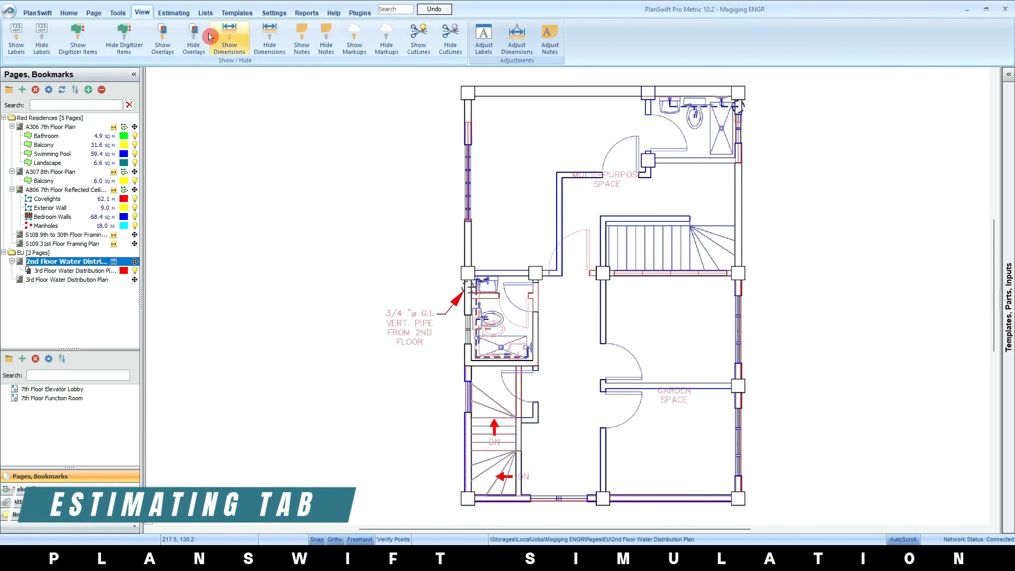
Open the Basic Layout estimate and look over its column choices and the commands available for the Bathroom item
click(174, 13)
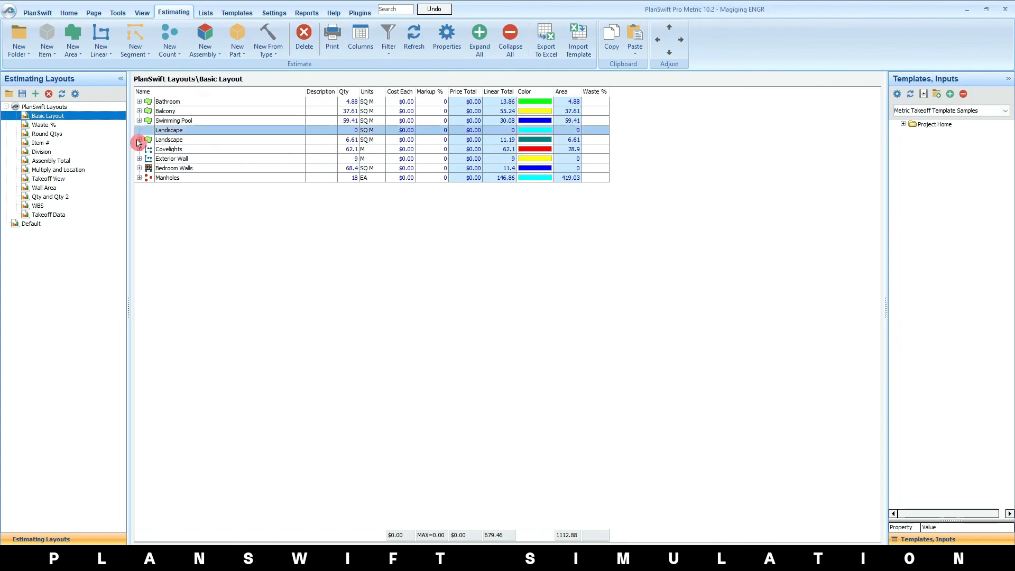
right_click(437, 94)
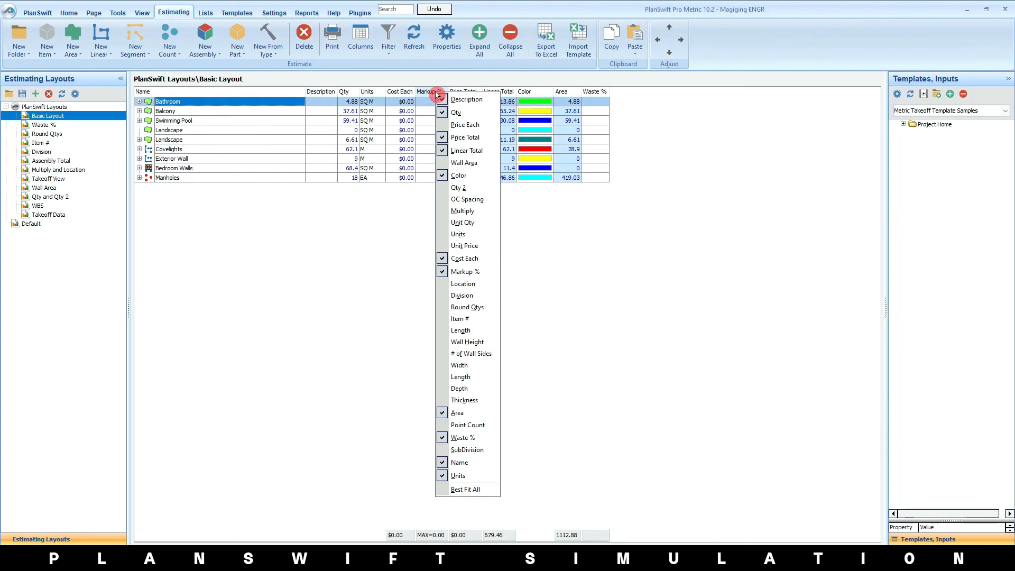
click(250, 249)
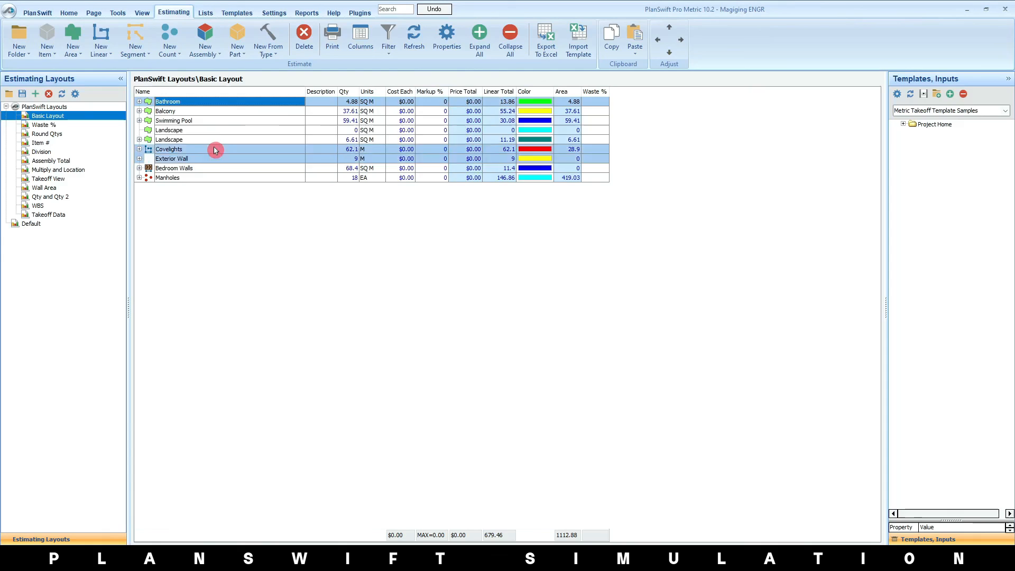
right_click(190, 106)
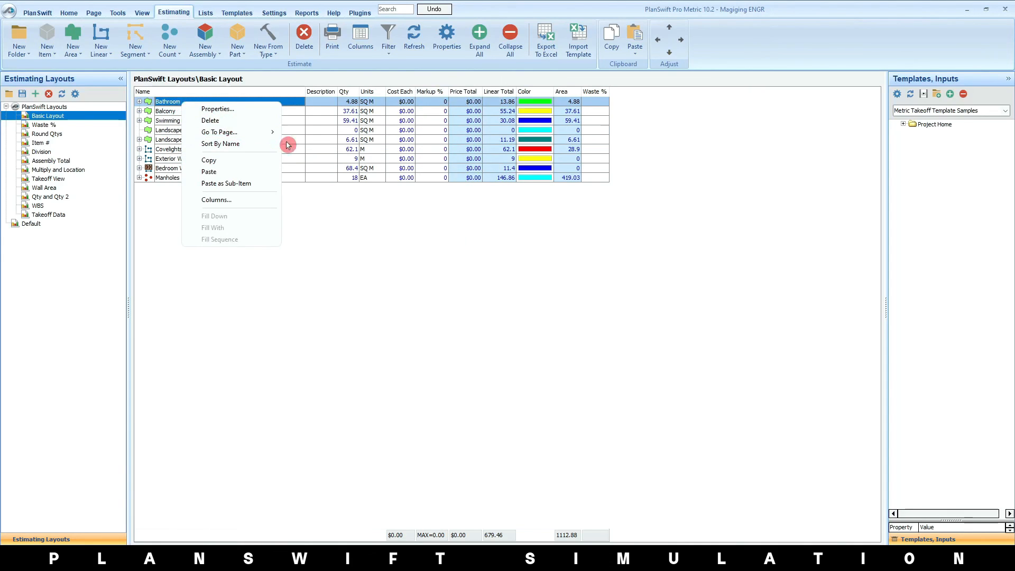
click(396, 277)
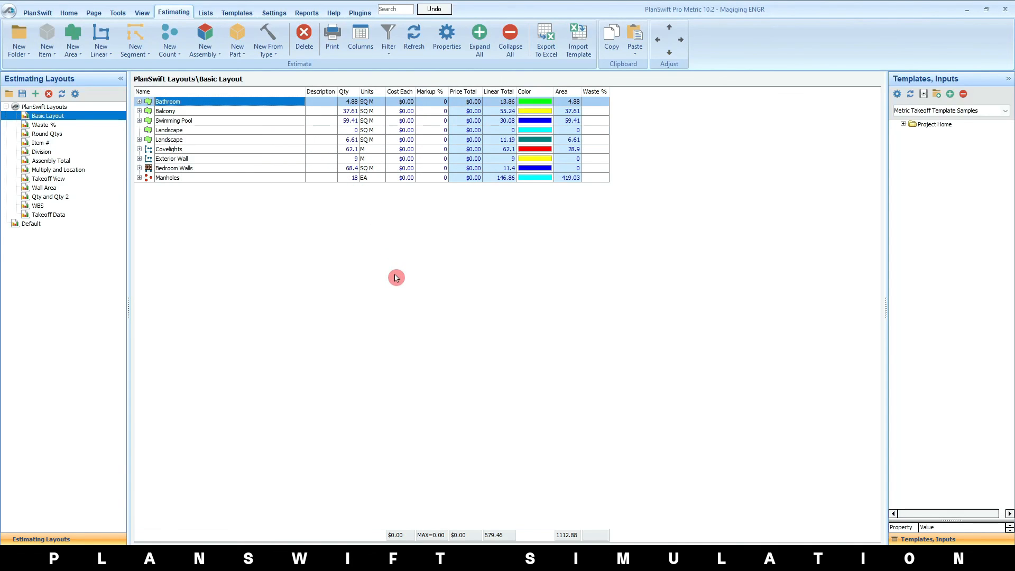
Look through the estimating column settings and the estimate's print output, closing both
click(360, 45)
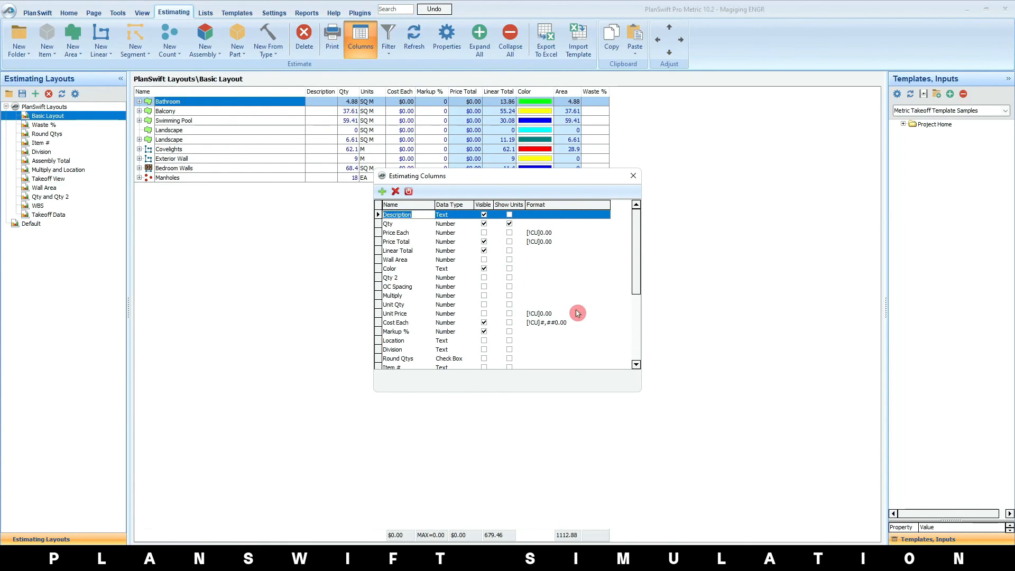
scroll(529, 315, down, 5)
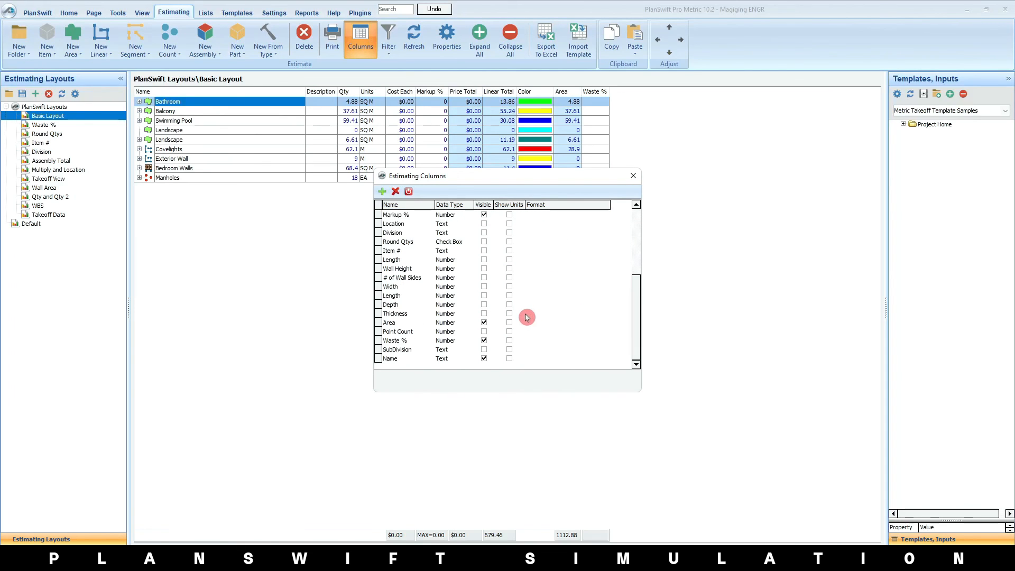
click(484, 314)
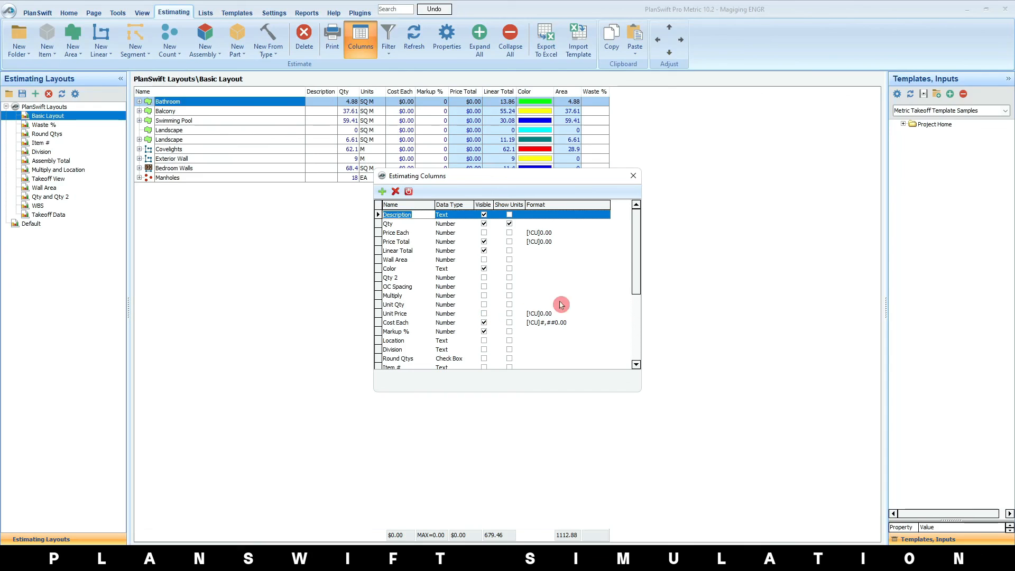
click(633, 176)
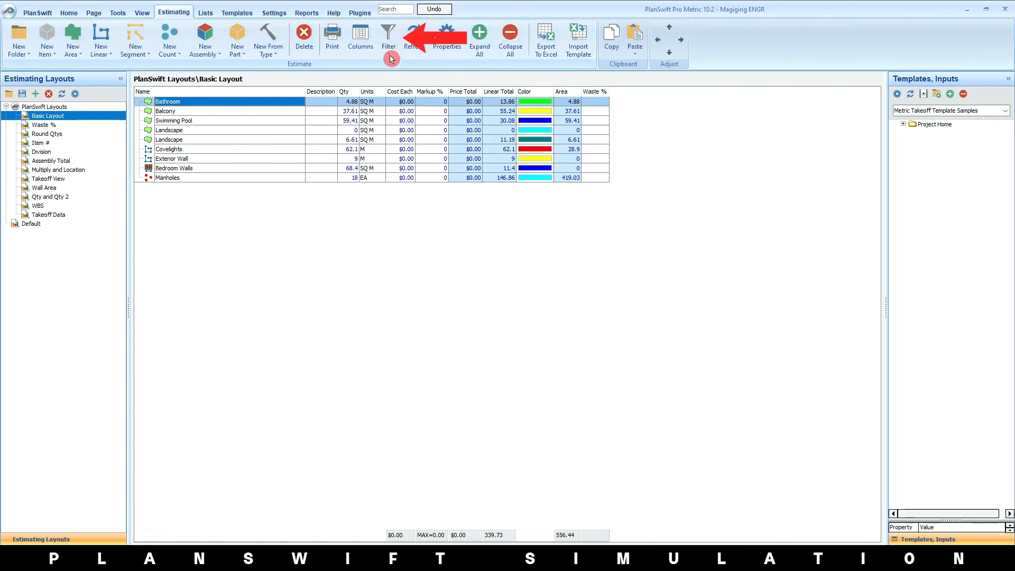
click(332, 39)
click(836, 64)
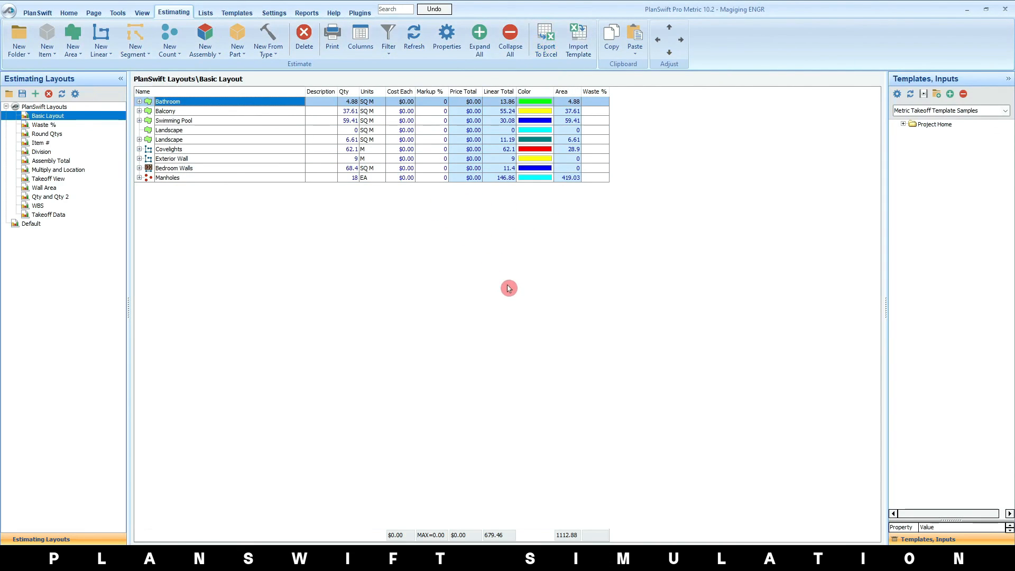
Hide the Linear Total, Price Total, Cost Each, Markup %, Area and Waste % columns in the Basic Layout estimate
click(360, 40)
click(484, 251)
click(484, 241)
click(484, 268)
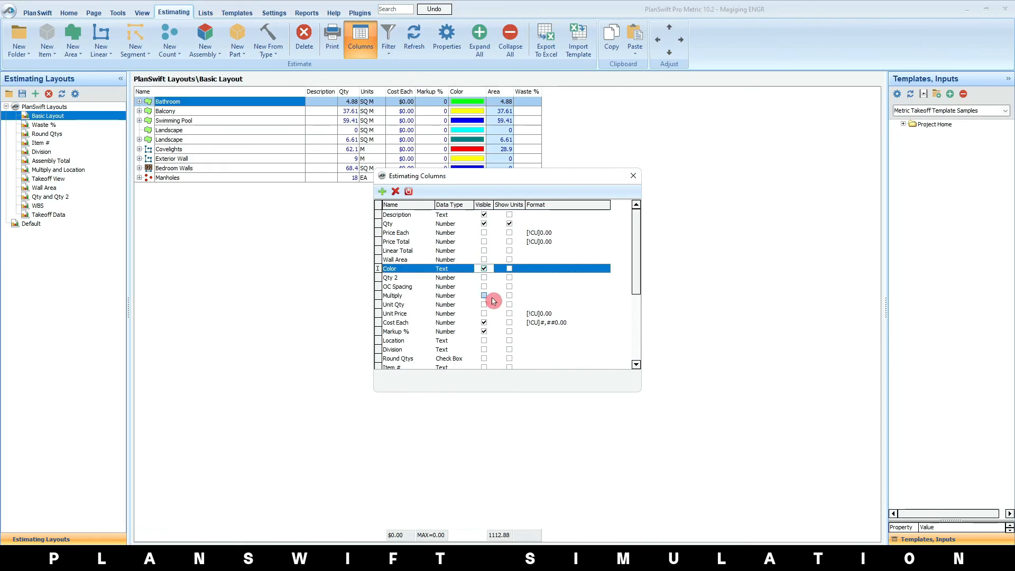
click(484, 323)
click(484, 331)
scroll(485, 328, down, 5)
click(484, 323)
key(Escape)
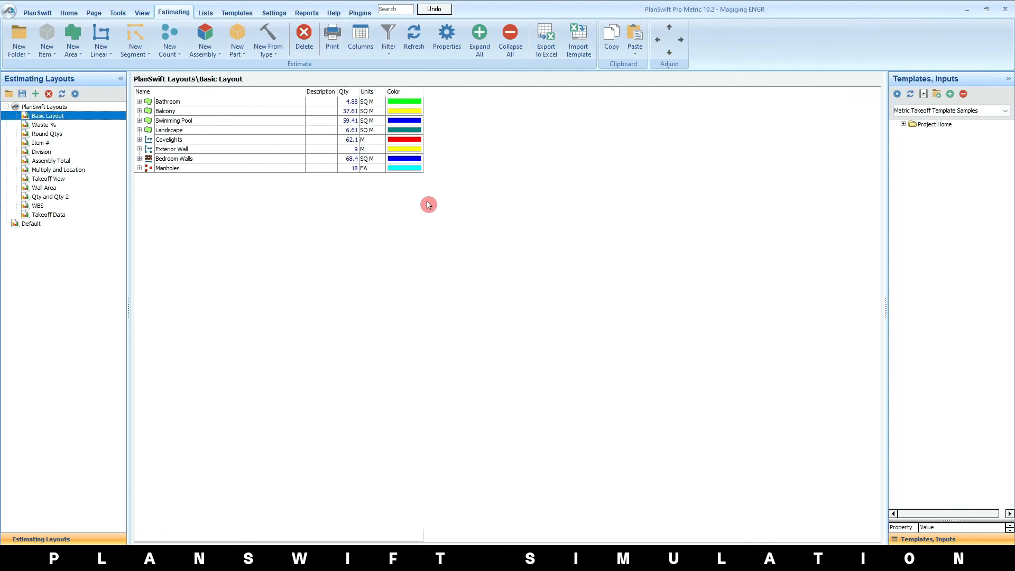
Export the Basic Layout estimate to Excel and save the workbook as "Thank you Planswift" on drive D
click(552, 42)
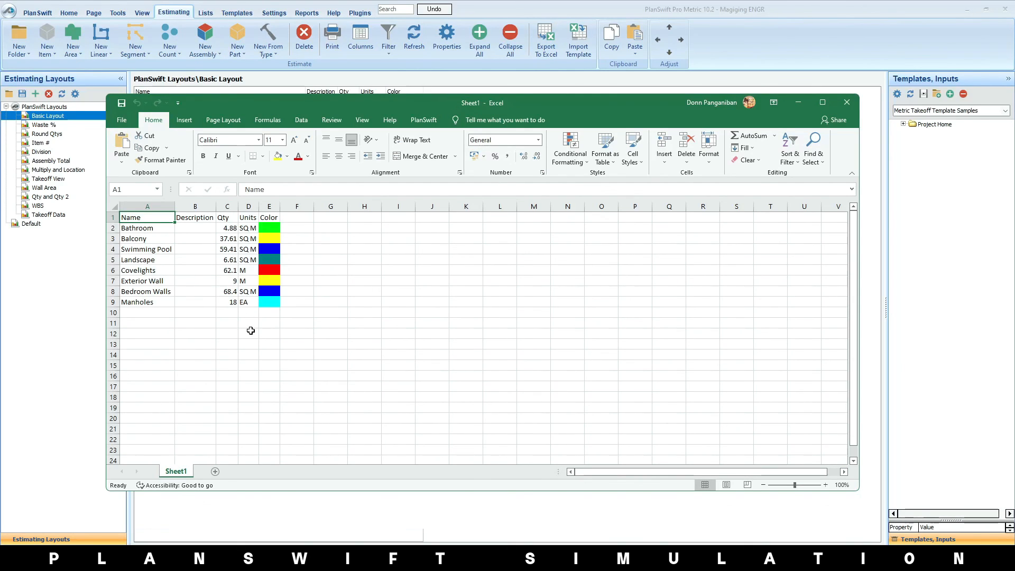
click(122, 119)
click(140, 262)
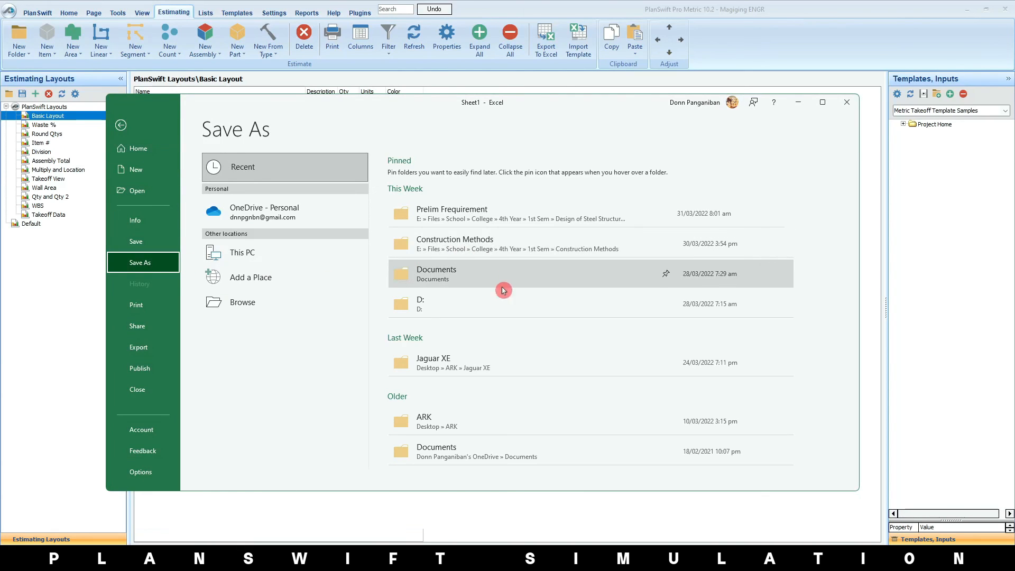
click(502, 302)
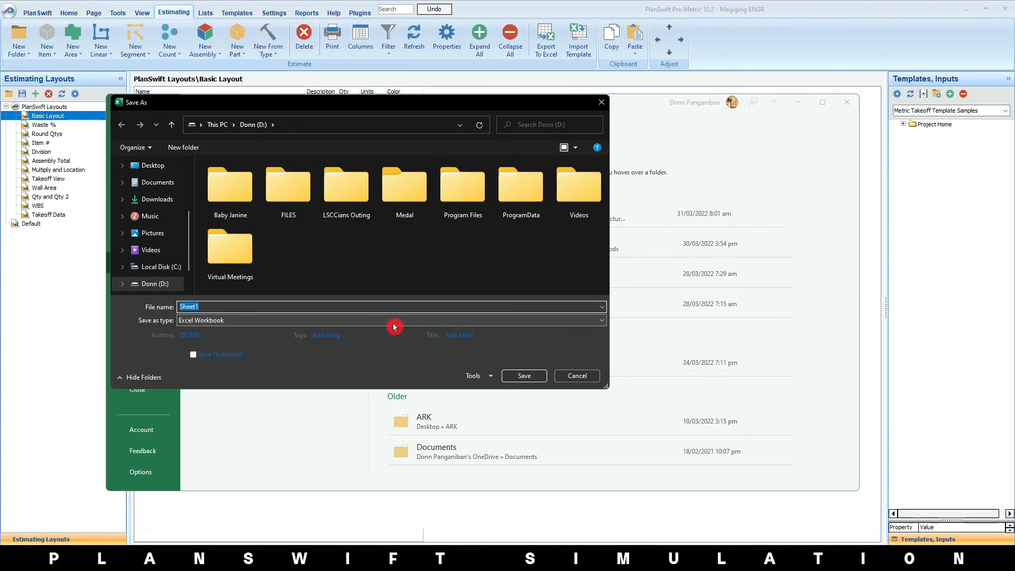
text(Thank you Planswift!)
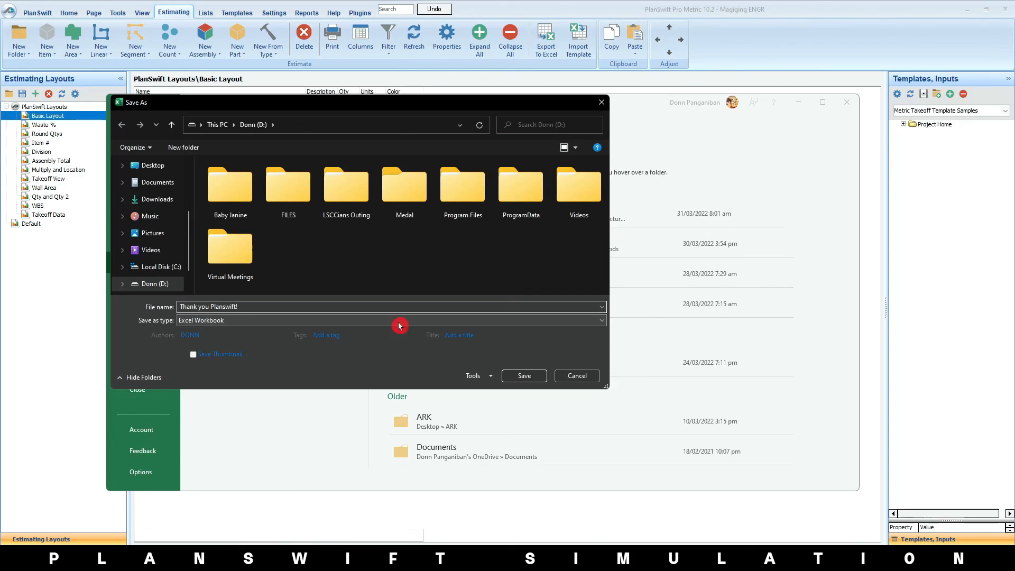
click(524, 376)
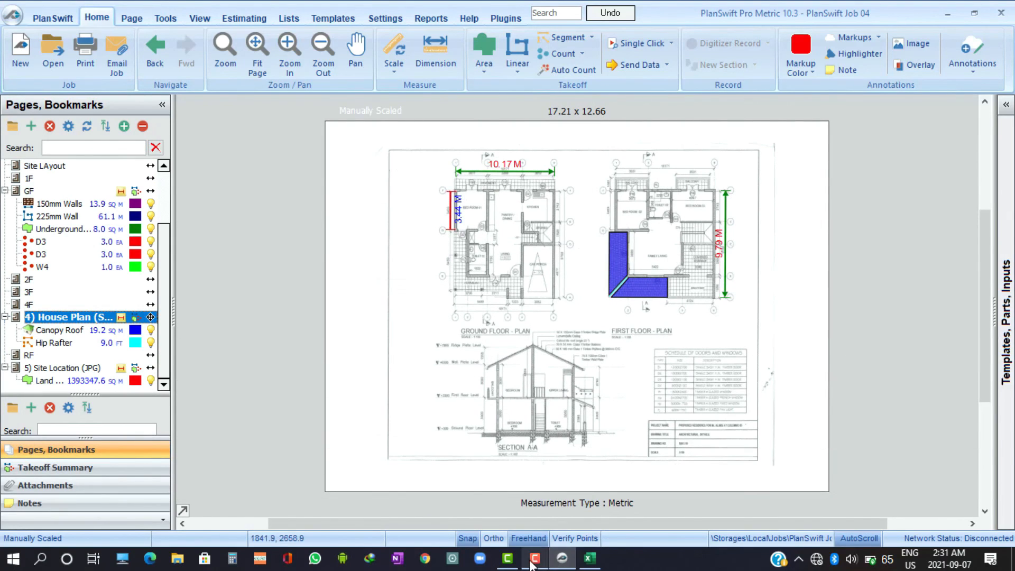
Switch to the Sample BOQ workbook in Excel and connect it to PlanSwift from the Bill No 05 - 2 sheet
click(589, 558)
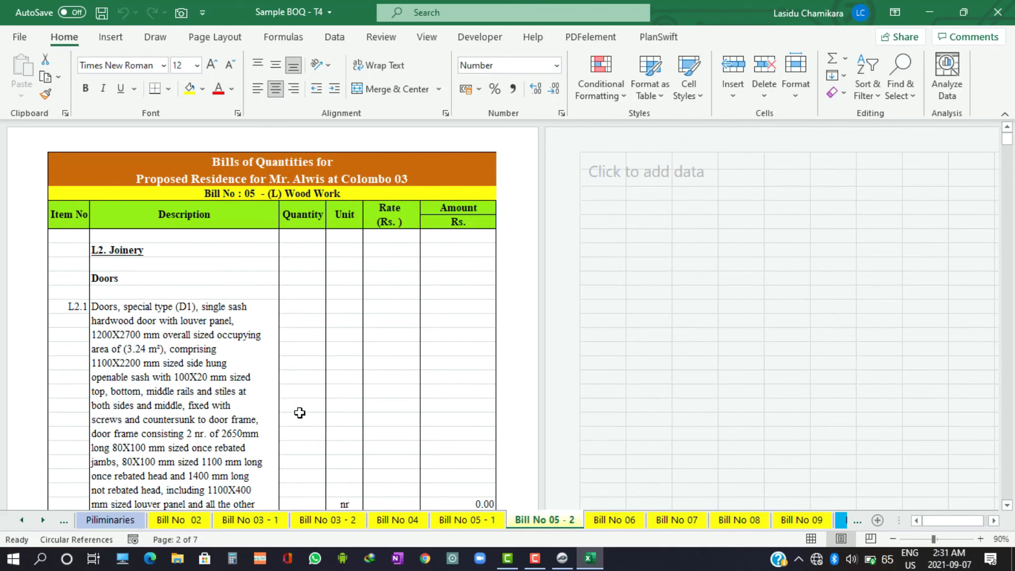
scroll(299, 412, down, 2)
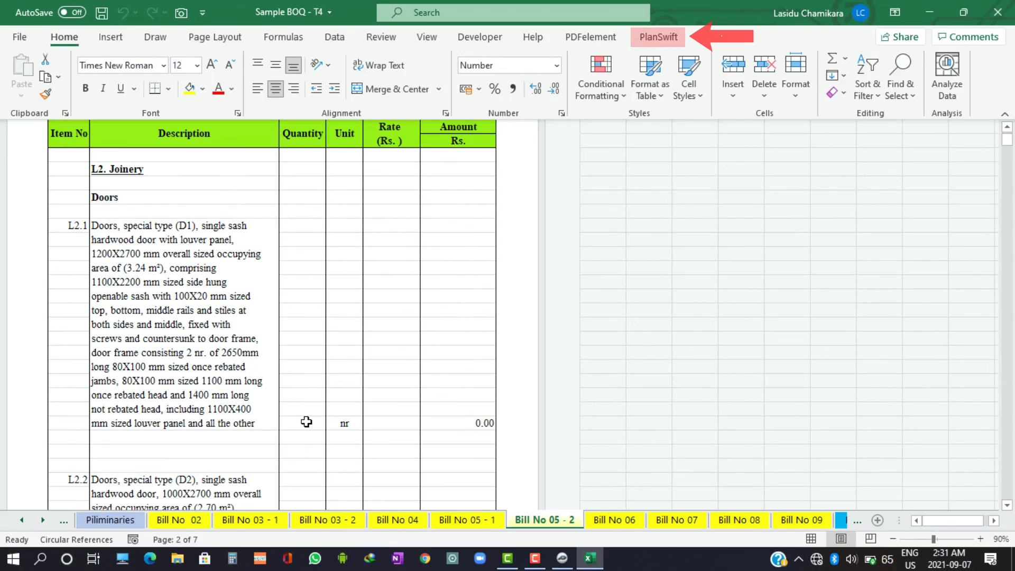
scroll(306, 421, up, 2)
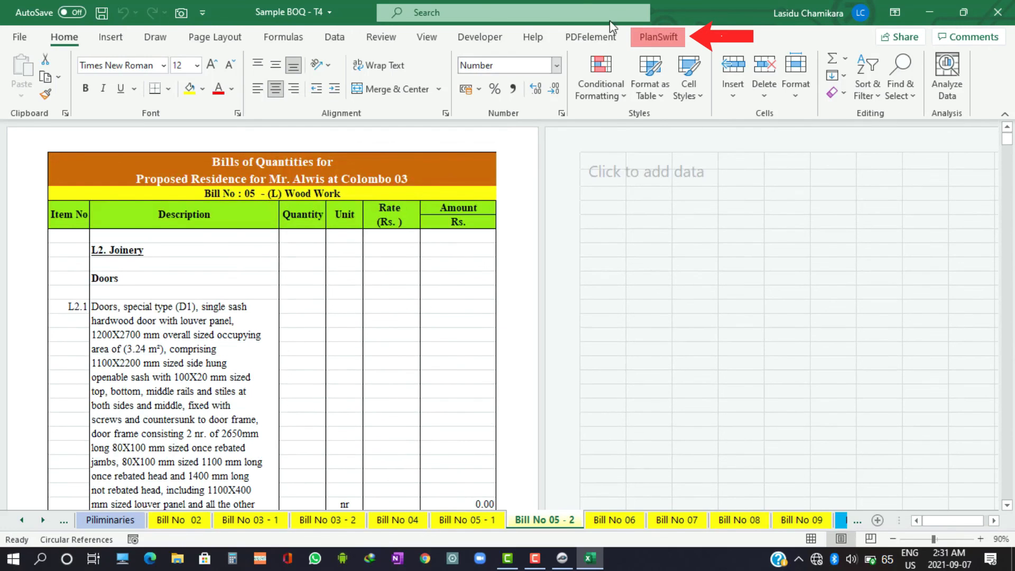
click(670, 41)
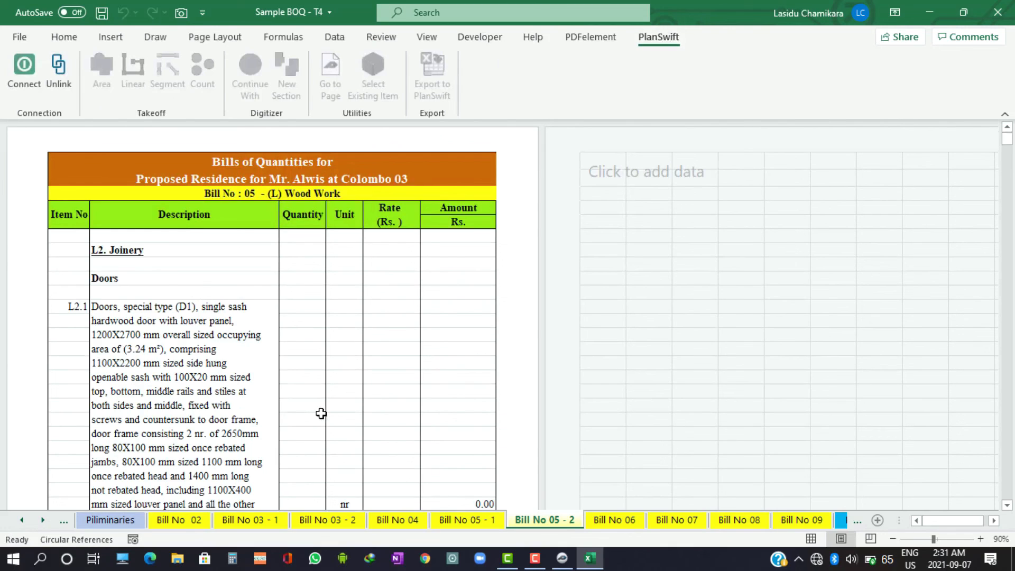
scroll(317, 411, down, 3)
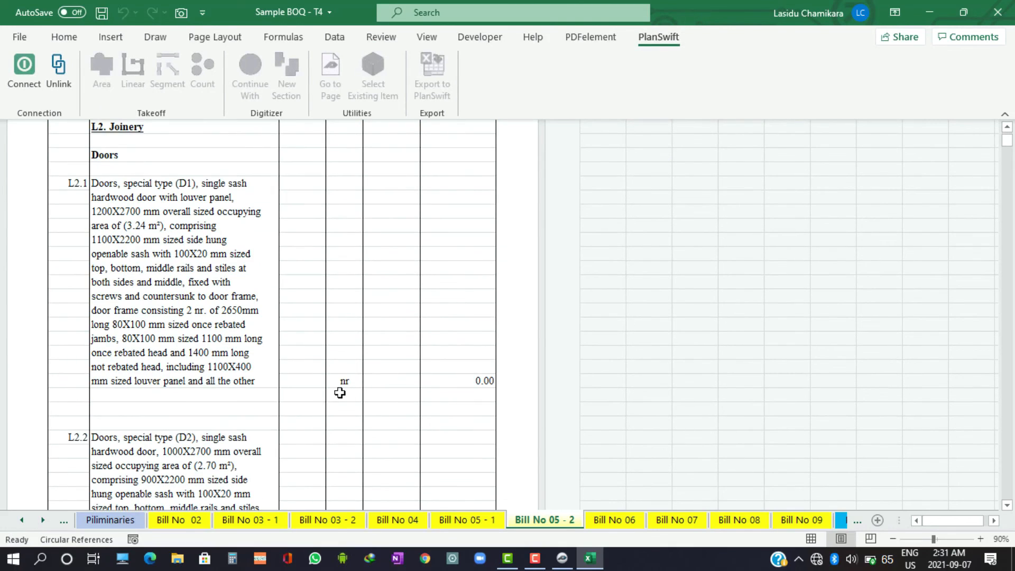
scroll(340, 393, up, 3)
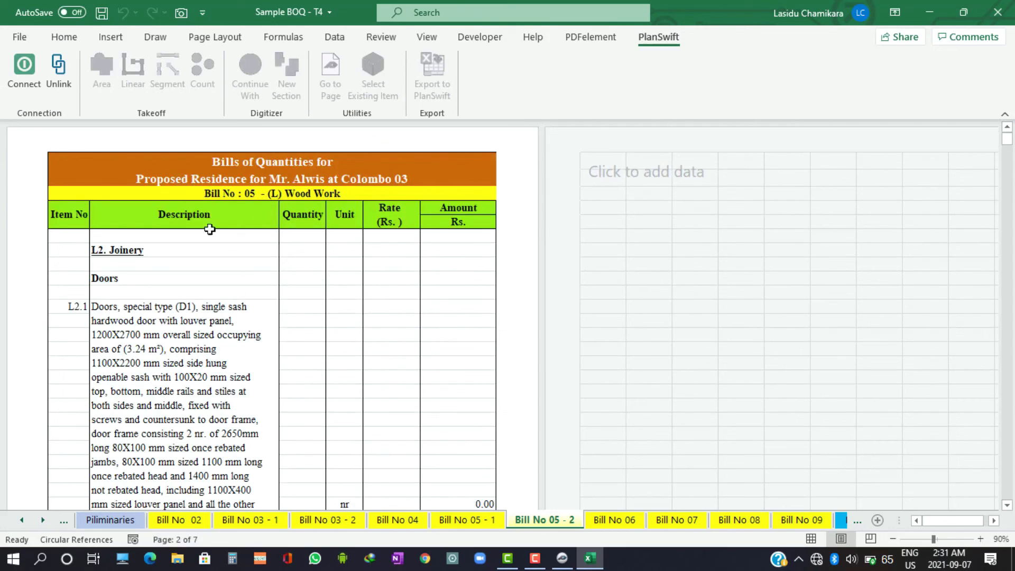
click(27, 72)
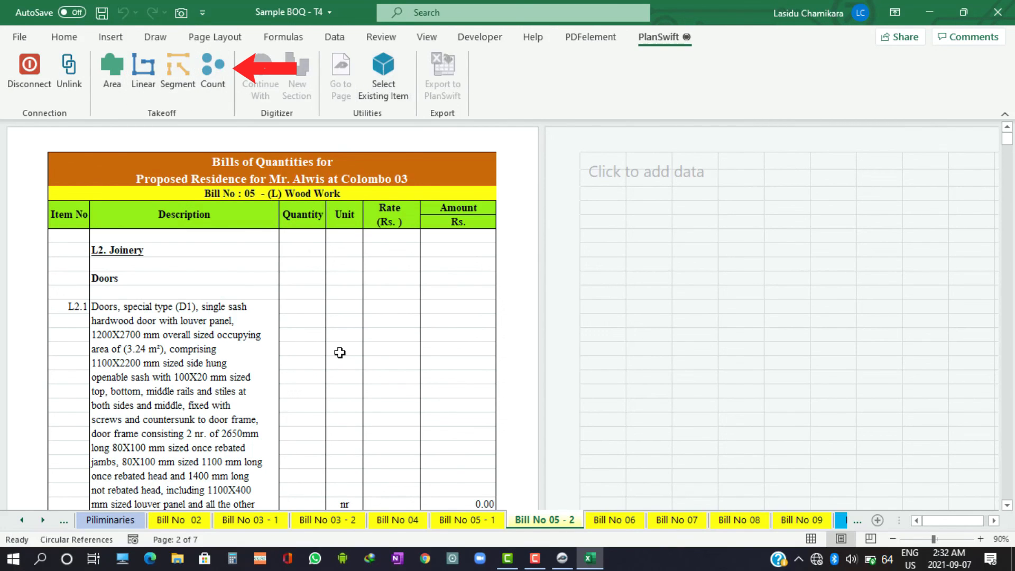
Start a linked Count takeoff named D3 from the quantity cell of item L2.3, Doors, ordinary type (D3)
scroll(306, 358, down, 7)
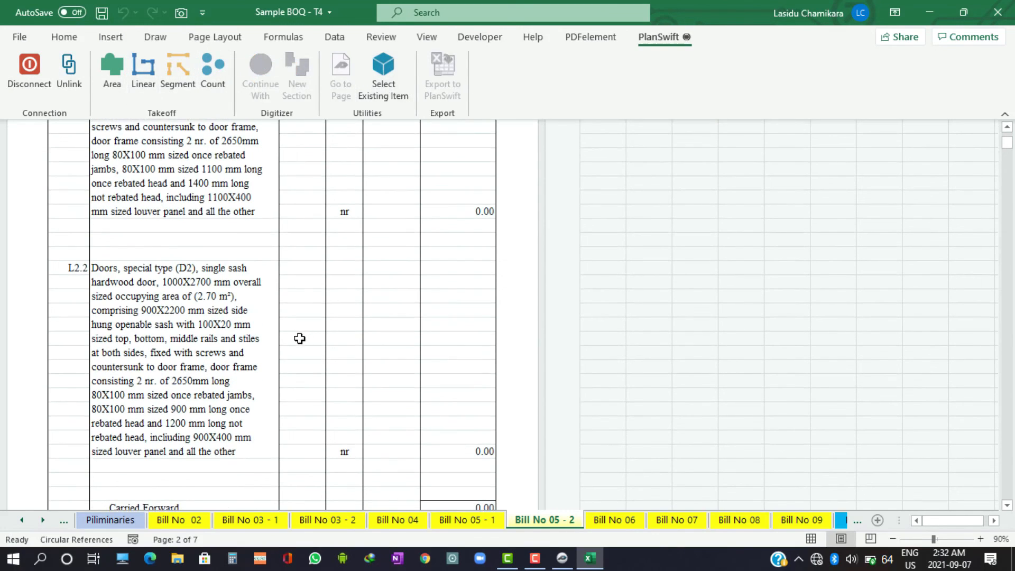
scroll(299, 338, down, 10)
click(299, 321)
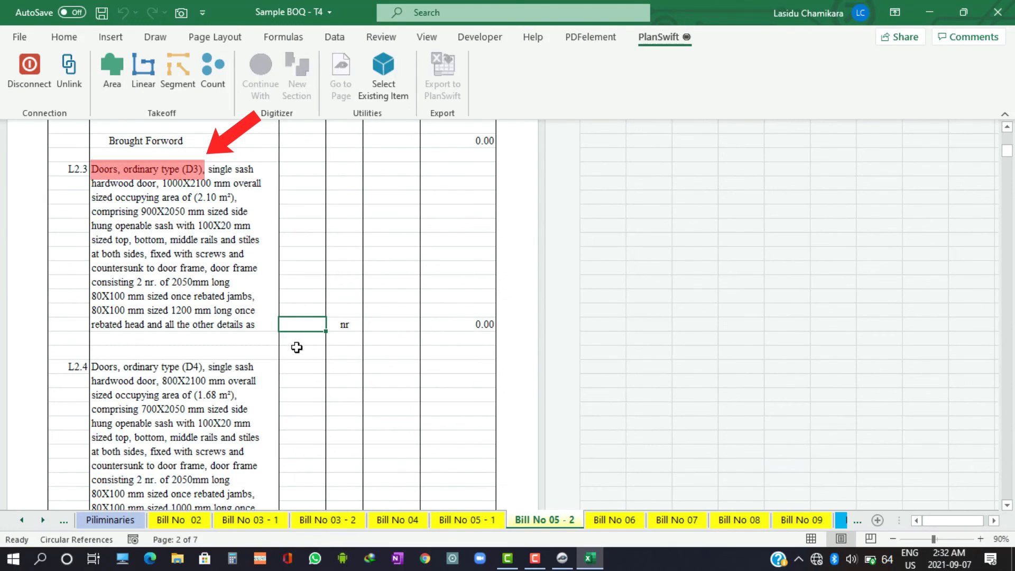
click(315, 407)
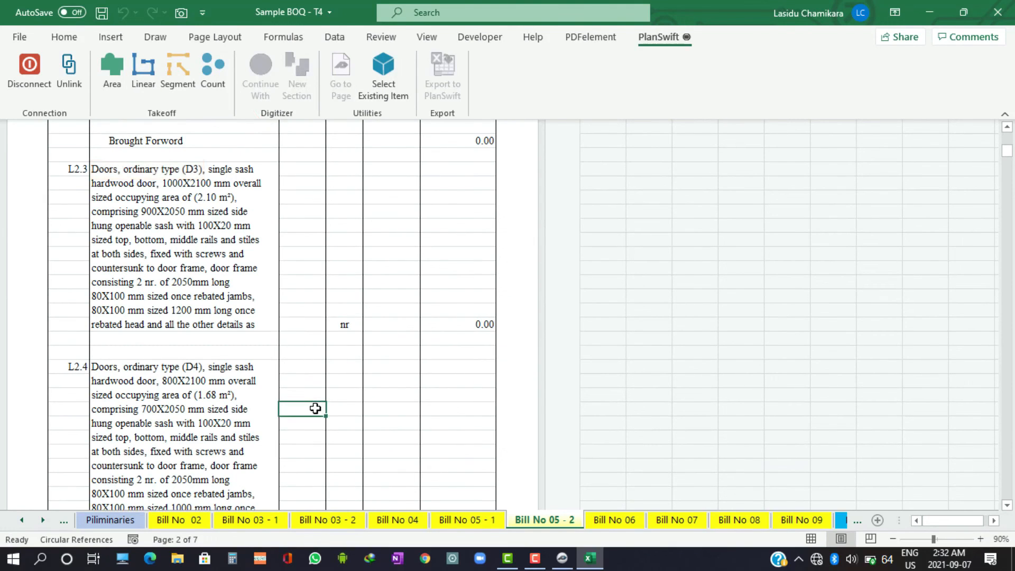
click(300, 328)
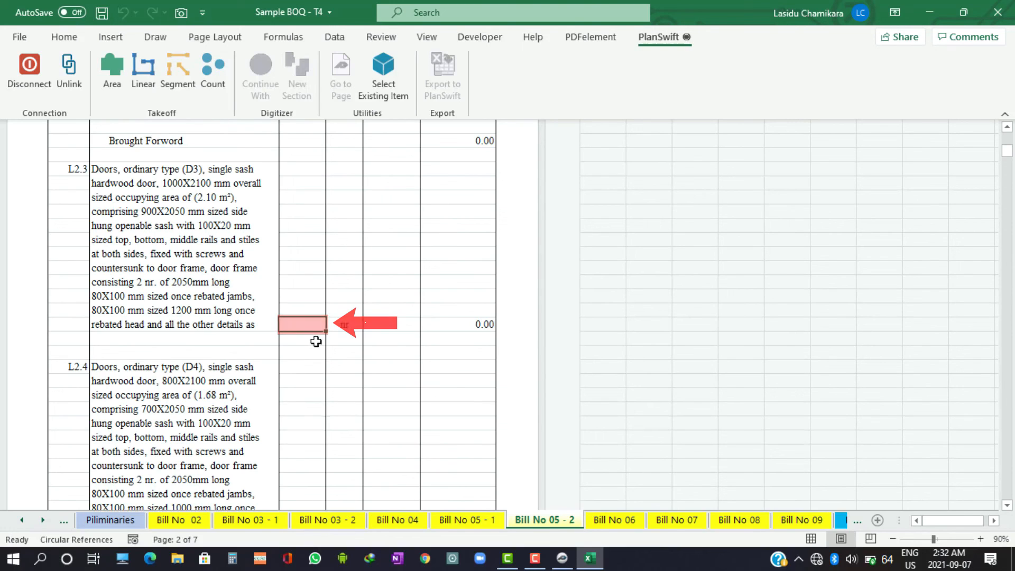
click(213, 74)
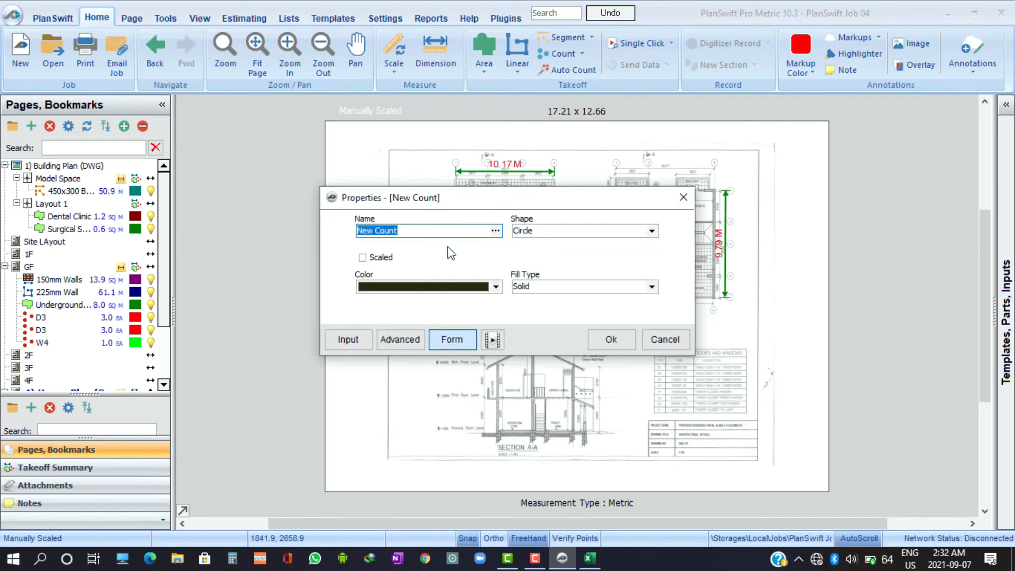
text(D3)
click(605, 349)
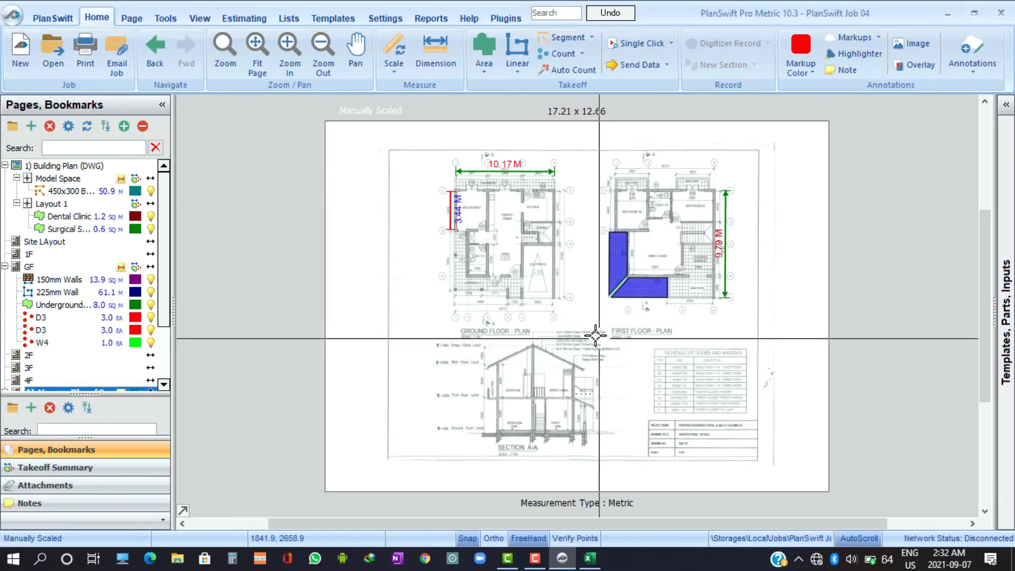
Count the two D3 doors on the ground floor plan, end the recording, and check the linked L2.3 quantity in Excel
scroll(434, 199, up, 3)
drag(589, 319, 394, 317)
scroll(396, 316, up, 2)
click(410, 265)
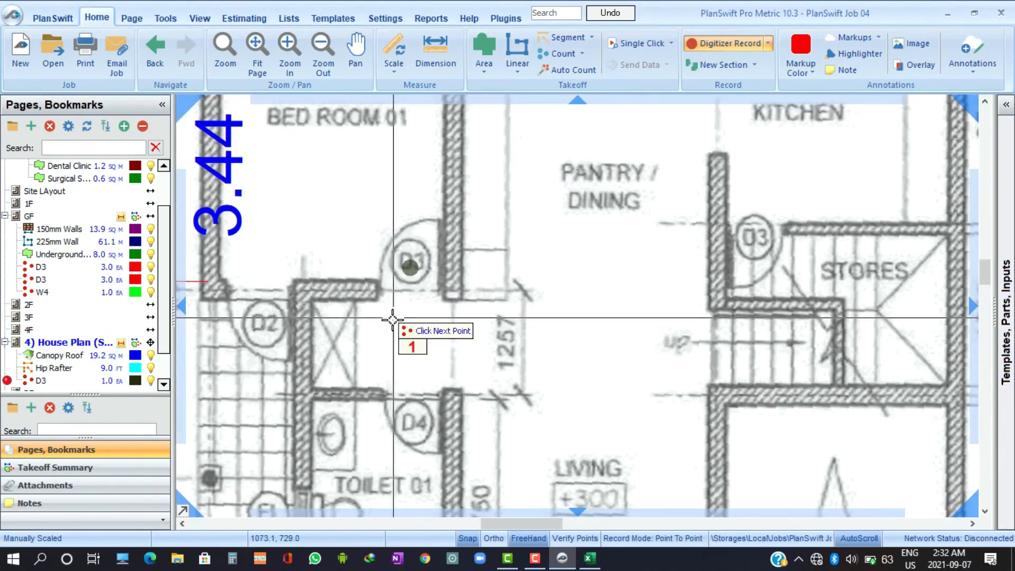
scroll(394, 391, down, 1)
drag(393, 423, 500, 251)
click(635, 210)
drag(561, 201, 503, 329)
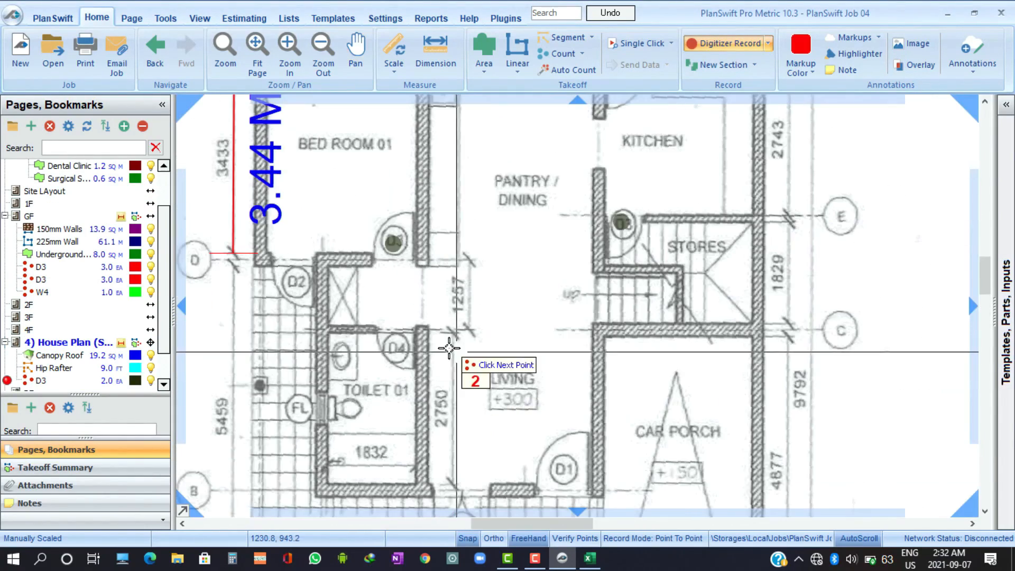
scroll(421, 337, down, 1)
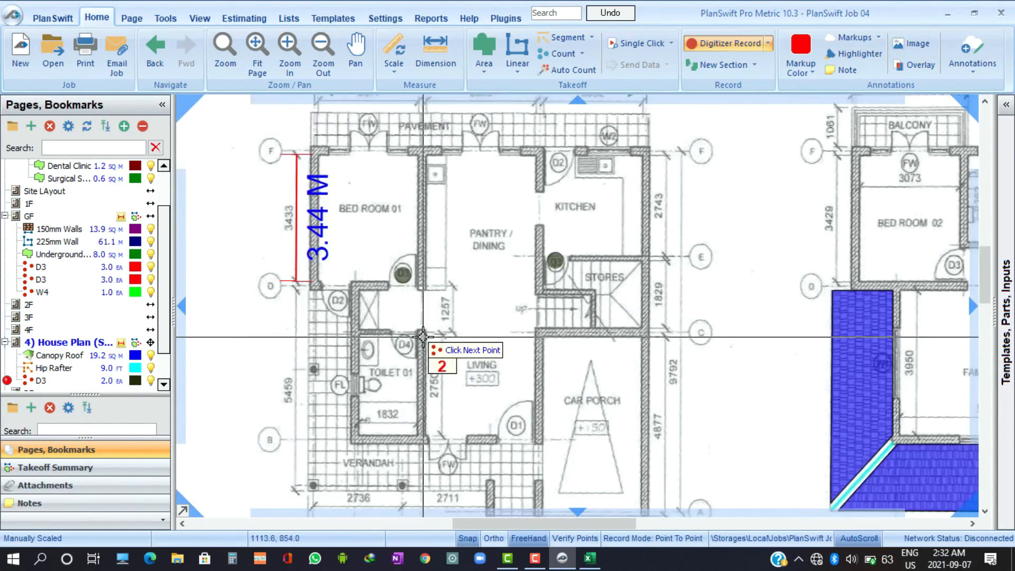
right_click(468, 272)
click(539, 315)
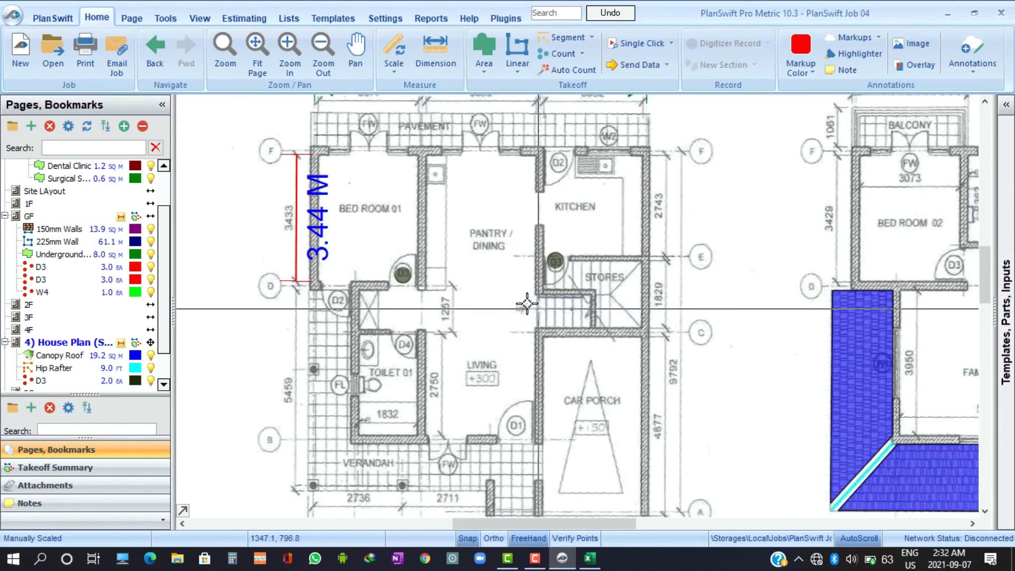
click(590, 559)
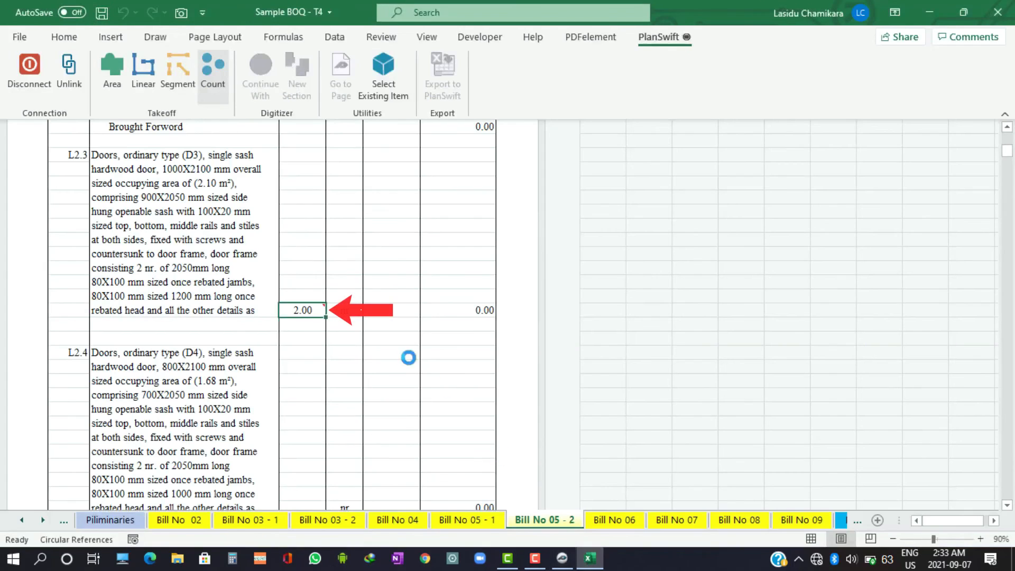
mouse_move(310, 321)
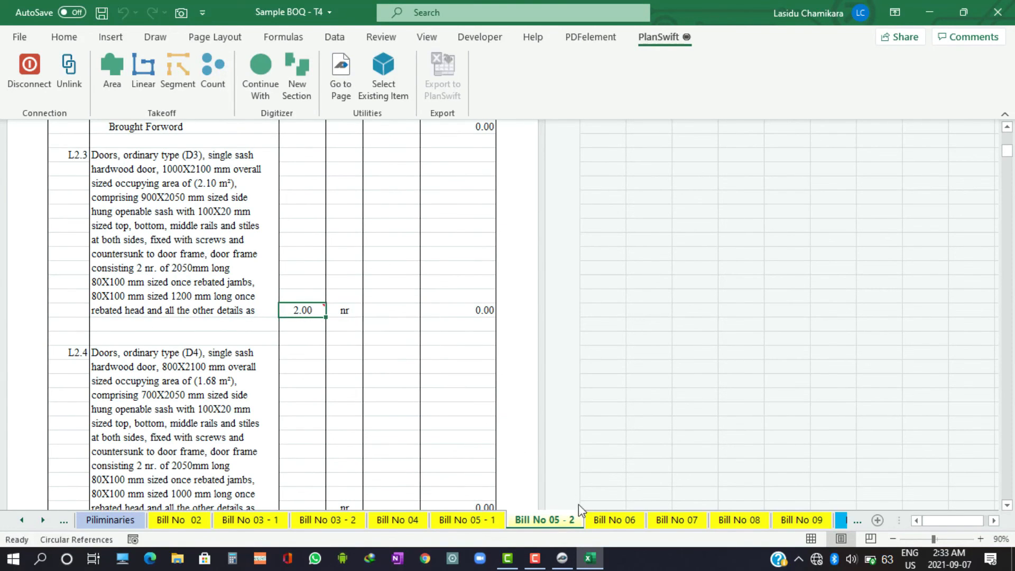
Return to PlanSwift and resume recording the D3 count under House Plan, with the first floor plan in view
click(561, 558)
scroll(600, 357, down, 5)
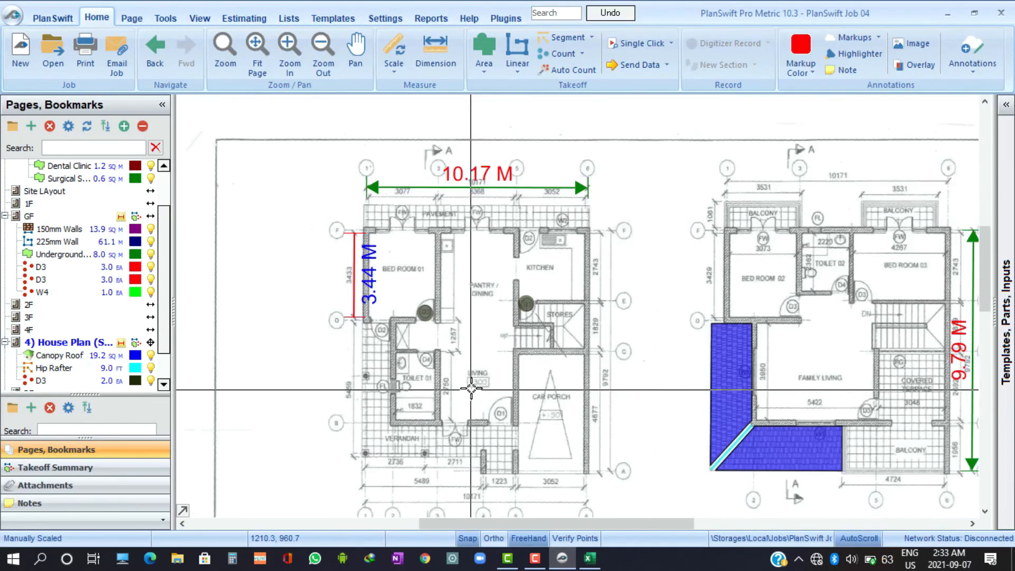
scroll(600, 357, up, 5)
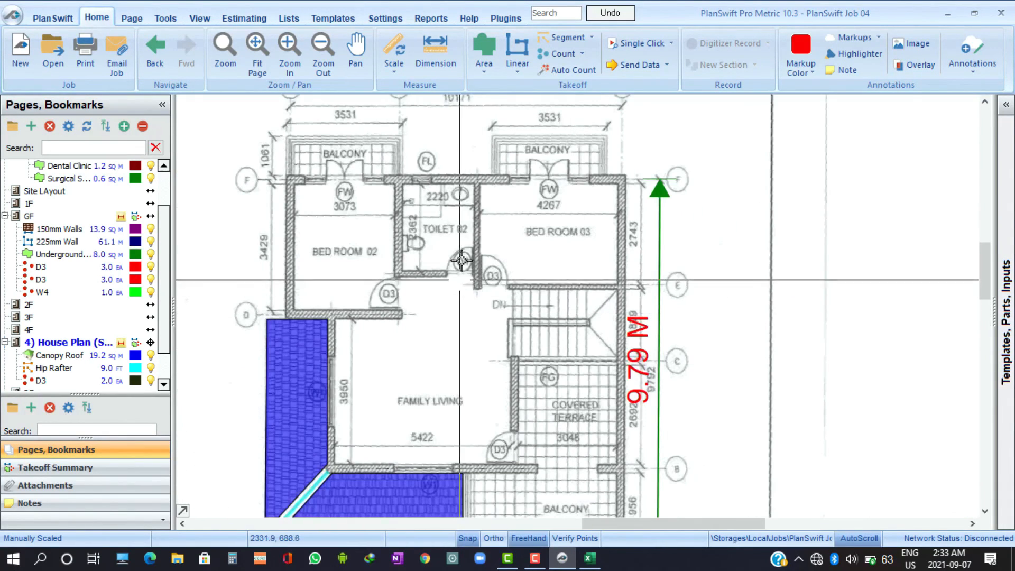
drag(555, 348, 684, 327)
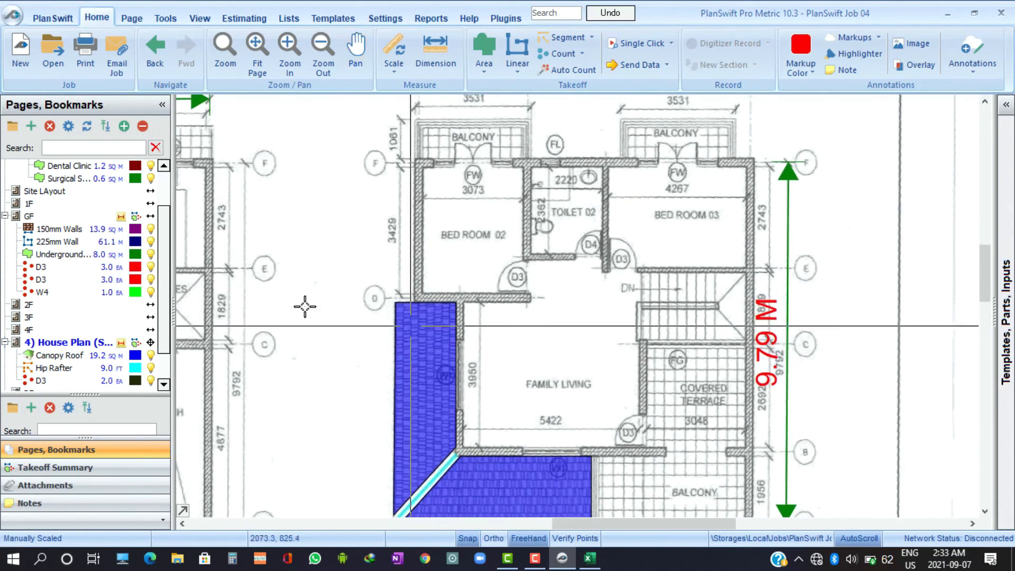
scroll(54, 318, down, 1)
scroll(55, 317, down, 2)
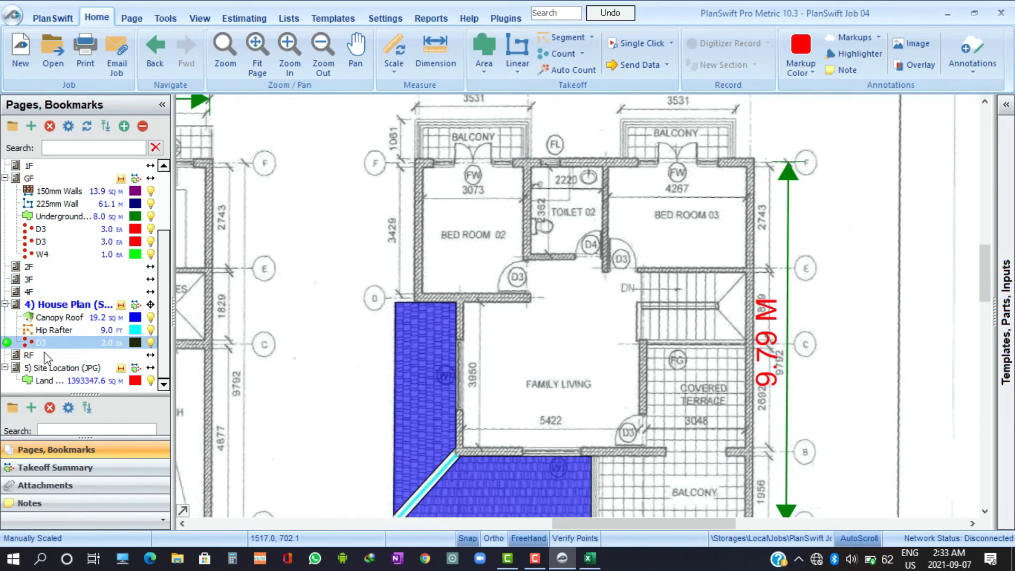
click(6, 330)
click(7, 342)
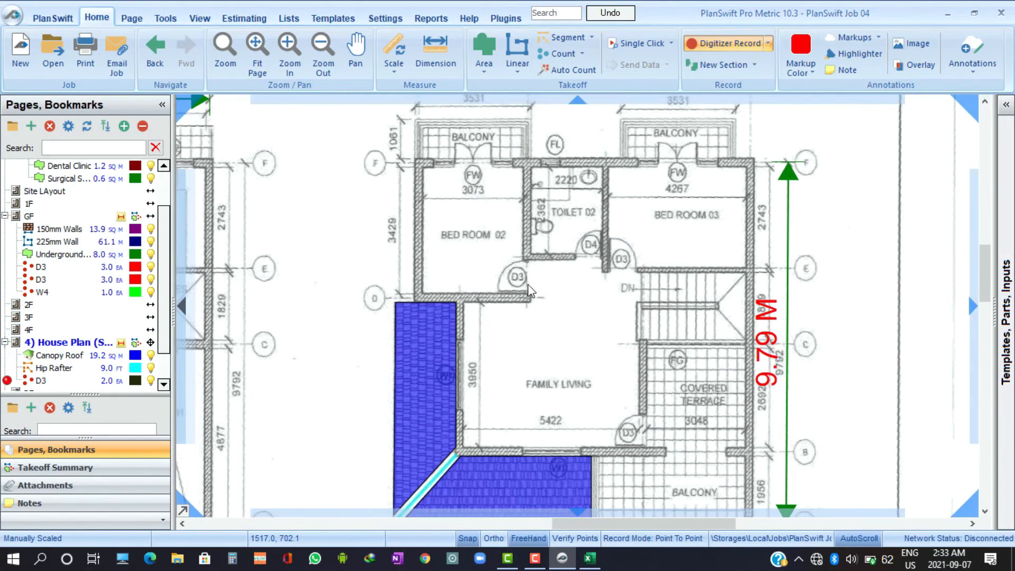
Add the three first floor D3 doors to the count, end the recording, and inspect the note on the linked L2.3 quantity cell
scroll(527, 283, up, 1)
click(503, 272)
click(661, 247)
scroll(639, 330, down, 1)
scroll(671, 455, up, 2)
click(601, 383)
scroll(601, 383, down, 2)
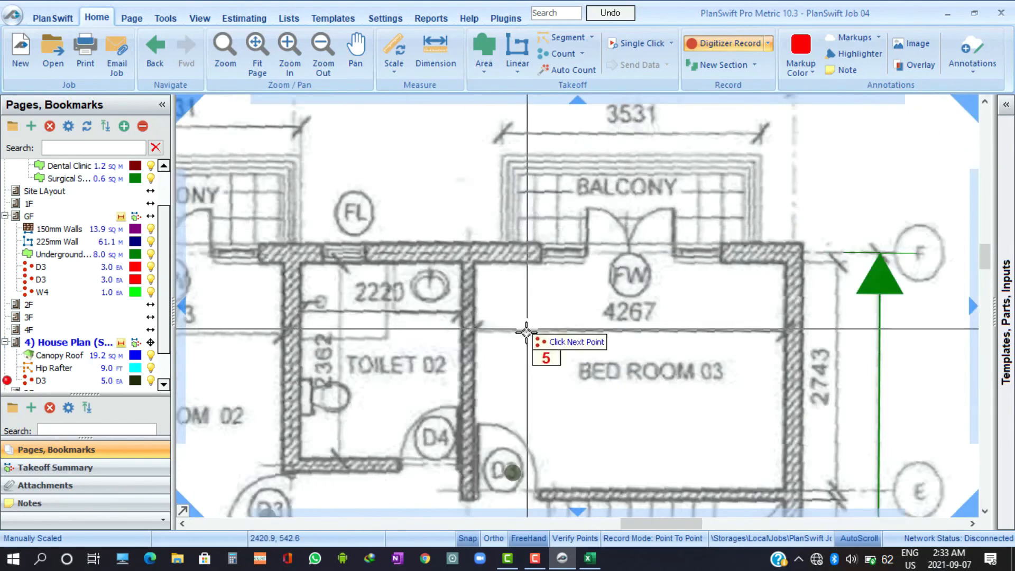
right_click(545, 402)
click(575, 432)
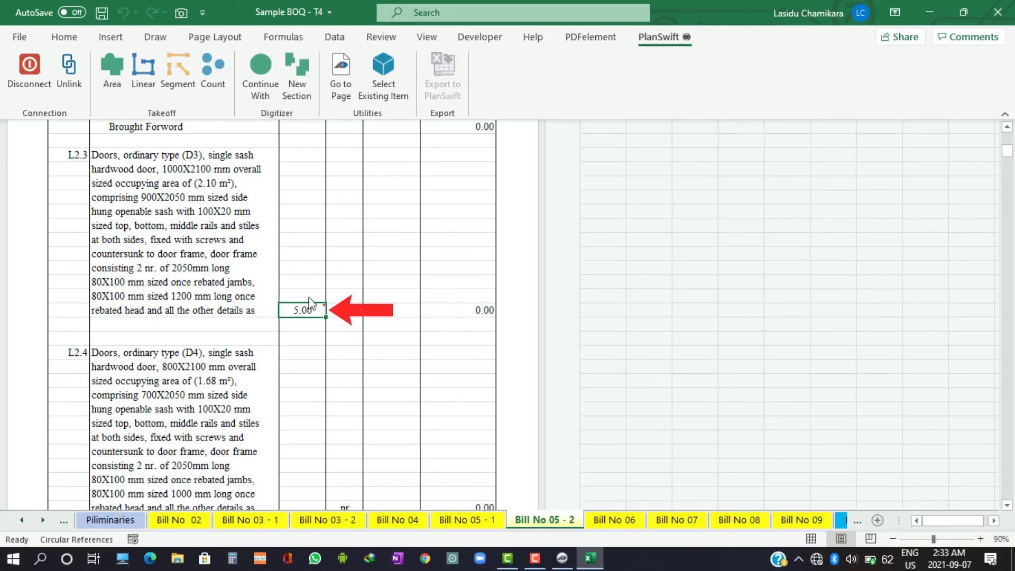
click(302, 395)
mouse_move(319, 308)
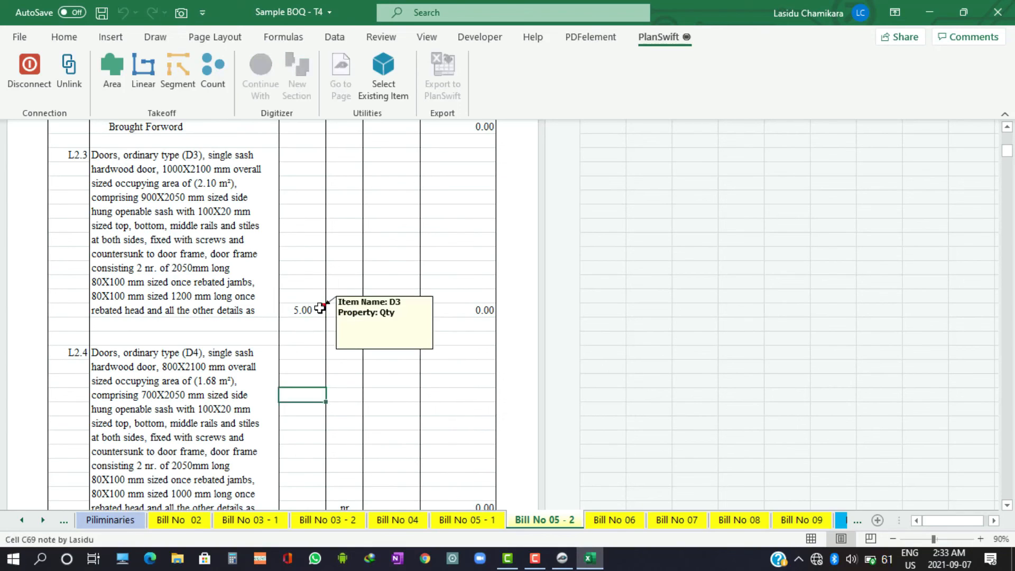